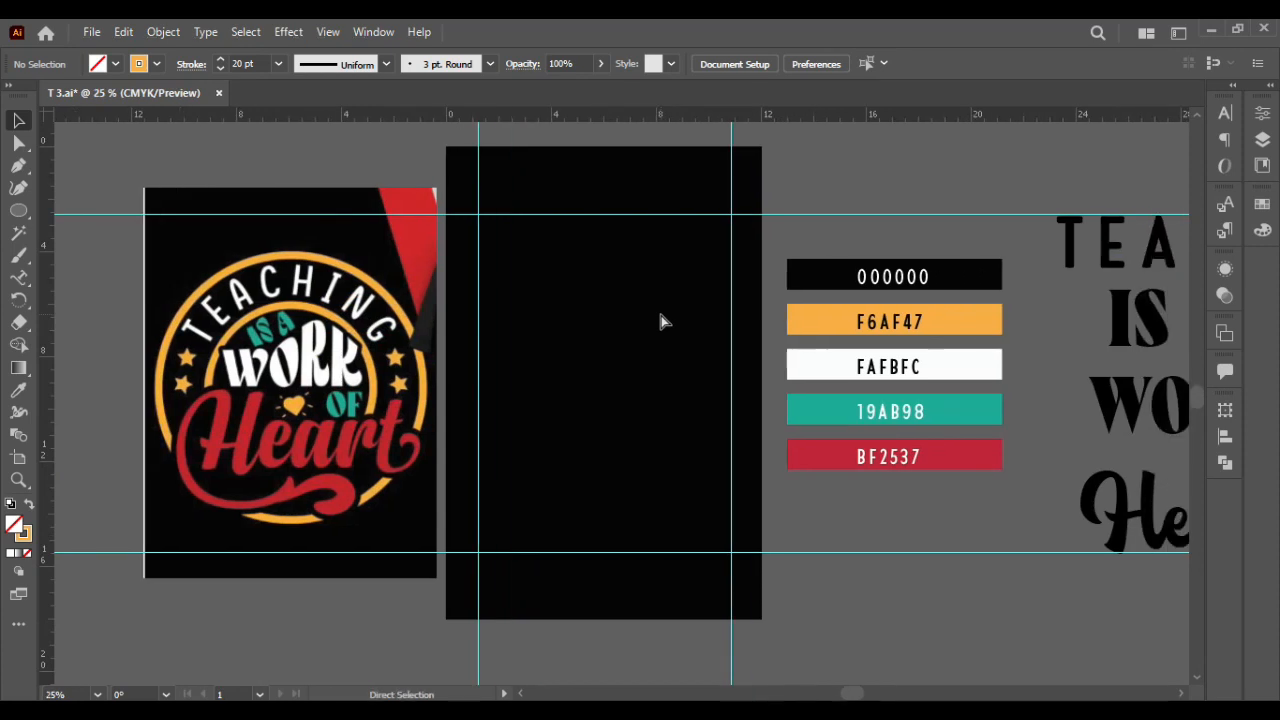
Draw a circle with a 20 pt orange stroke and no fill on the black artboard, centred between the vertical guides
scroll(930, 336, "right", 4)
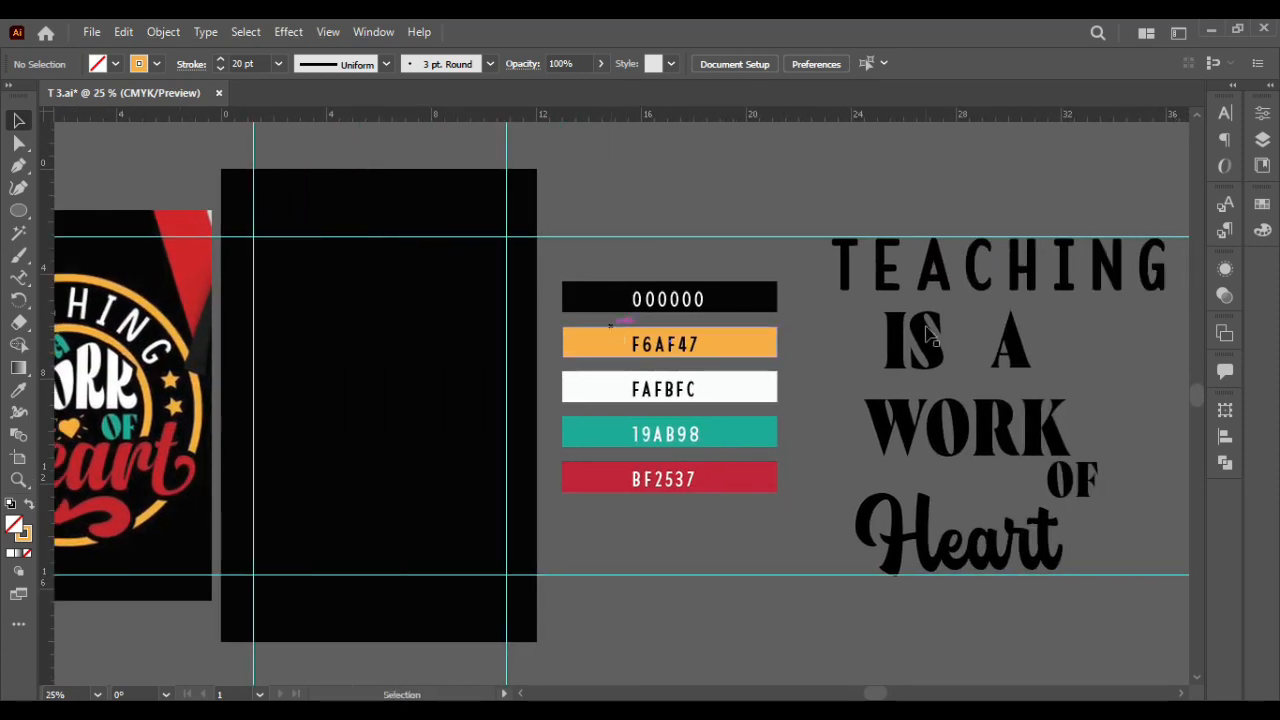
scroll(415, 432, "left", 5)
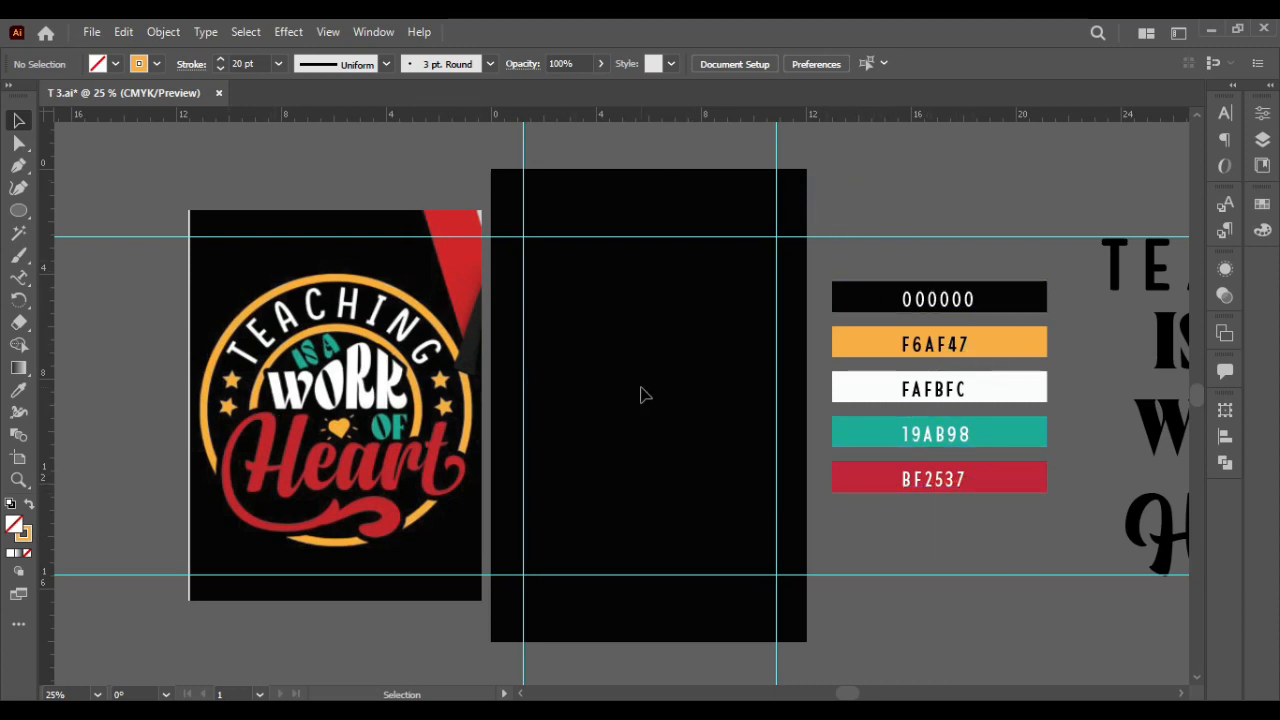
scroll(644, 395, "right", 3)
left_click_drag(17, 220, 85, 237)
left_click_drag(508, 405, 572, 530)
key("v")
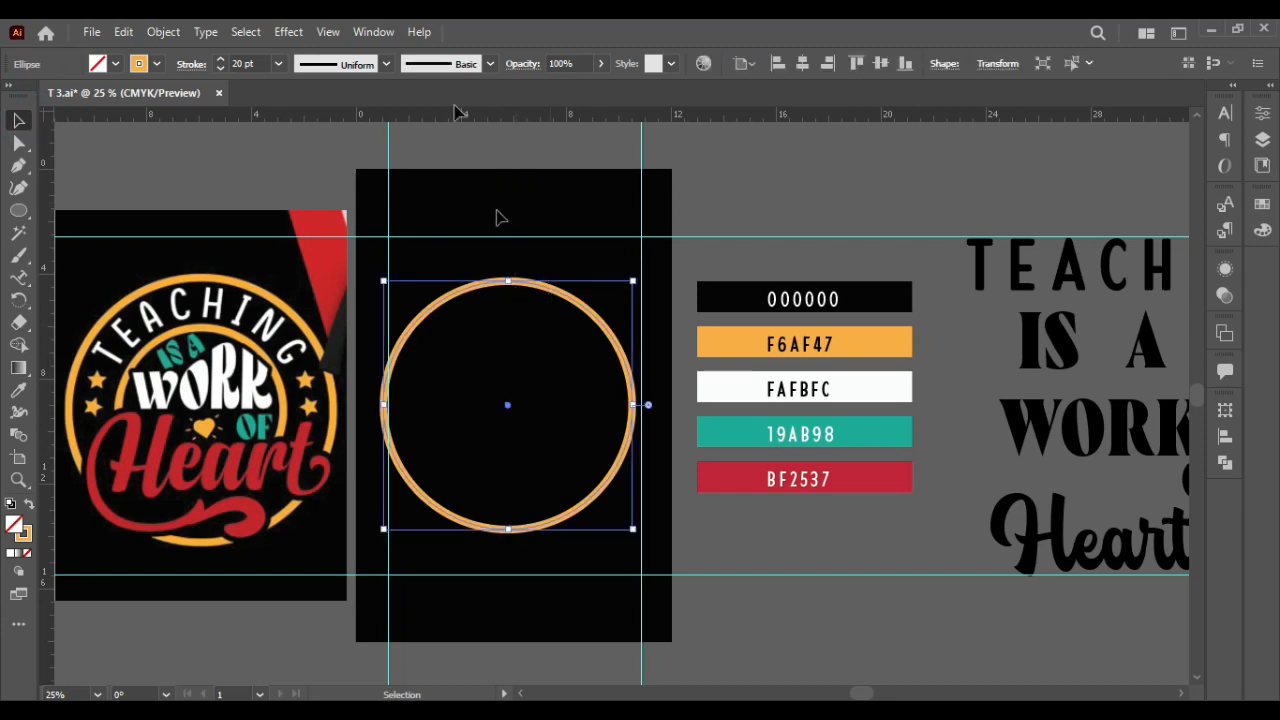
left_click(511, 211)
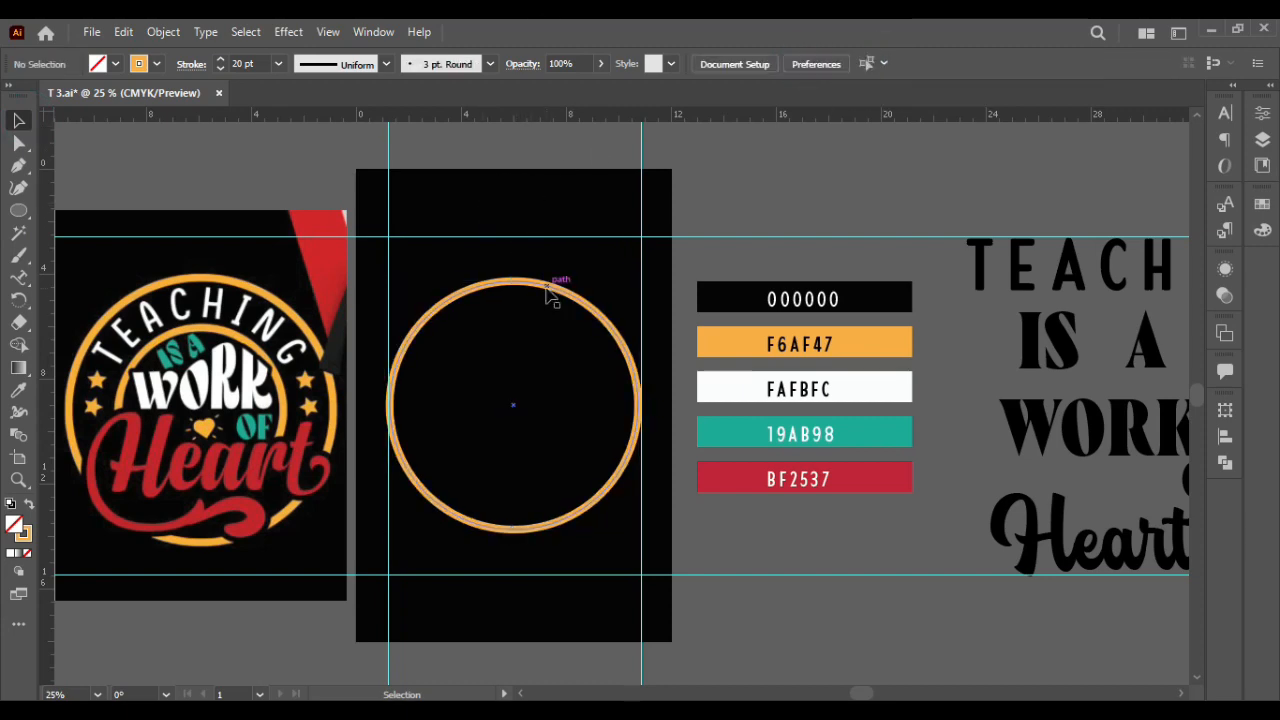
Offset the orange circle's path inward by -0.875 in with miter joins to create a second concentric circle
scroll(520, 249, "left", 3)
left_click(604, 284)
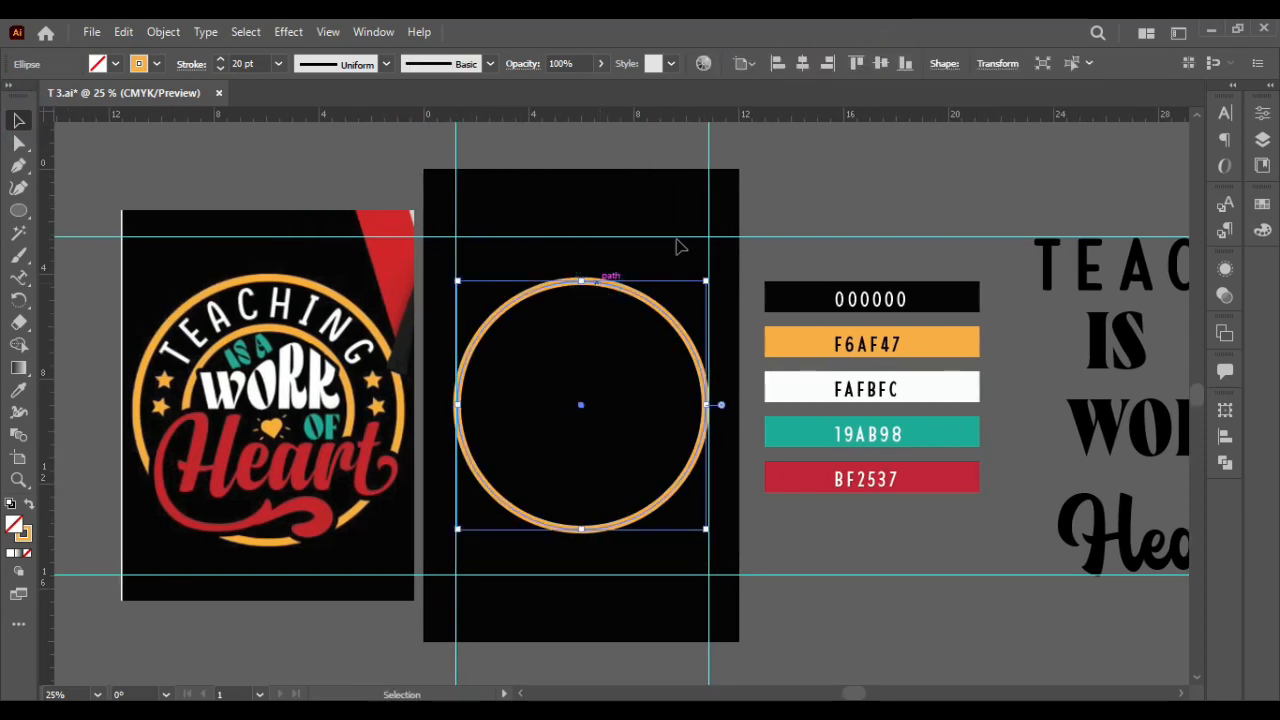
left_click(163, 32)
mouse_move(240, 477)
left_click(505, 536)
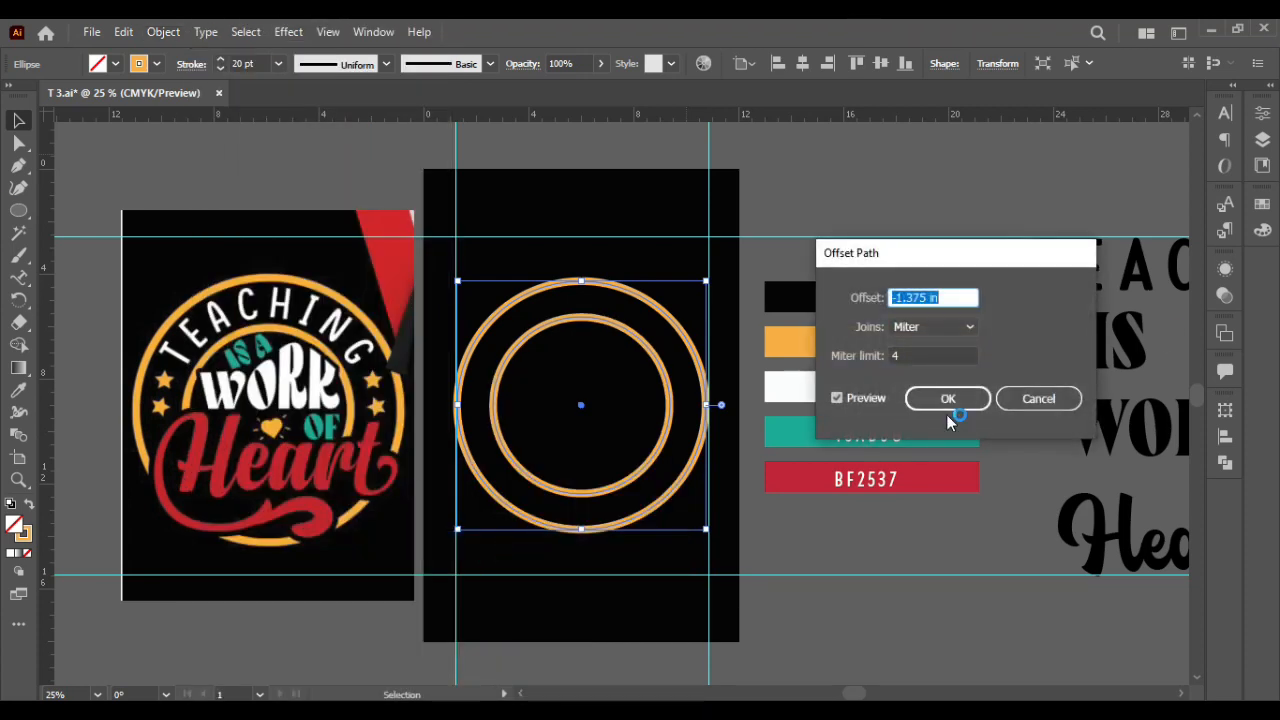
key("Up")
key("Up")
key("Up")
key("Up")
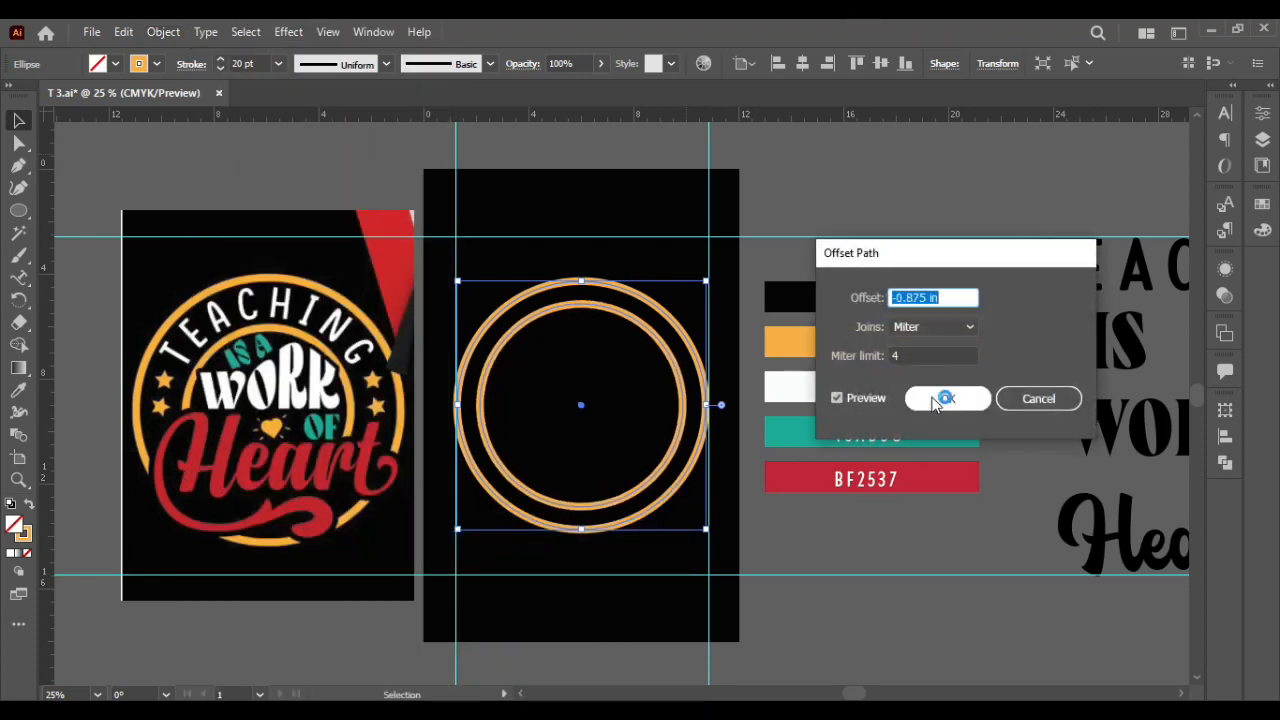
left_click(946, 398)
Set the stroke of the new inner circle to 1 pt and deselect it
left_click(278, 64)
left_click(298, 148)
left_click(606, 194)
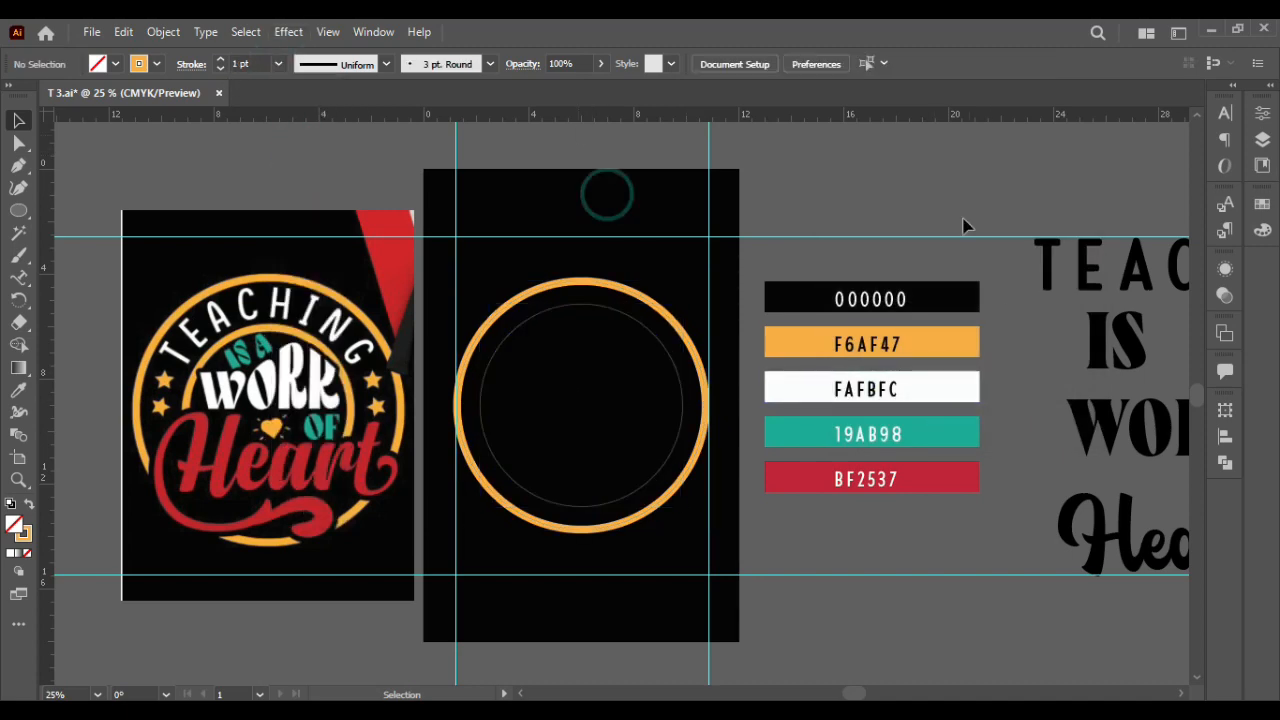
Offset the thin inner circle's path by -1.25 in with miter joins to create a smaller third circle
left_click(651, 330)
left_click(163, 32)
mouse_move(300, 472)
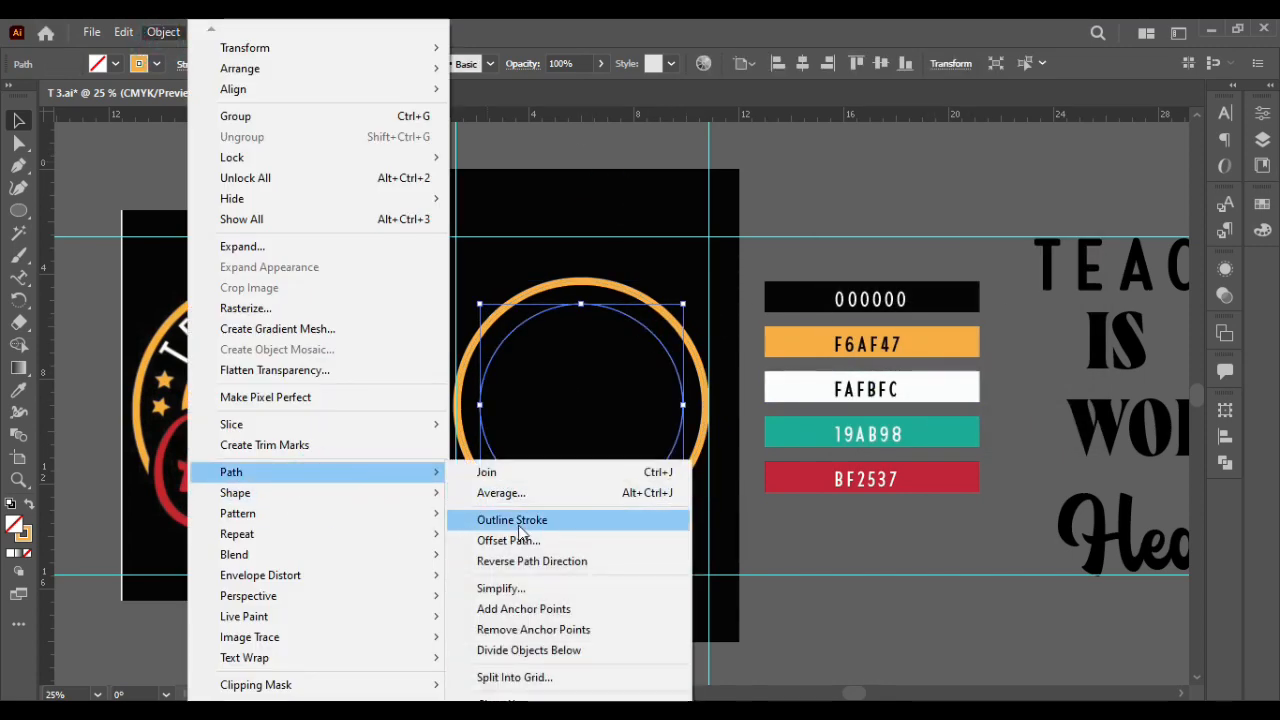
left_click(527, 540)
key("Down")
key("Down")
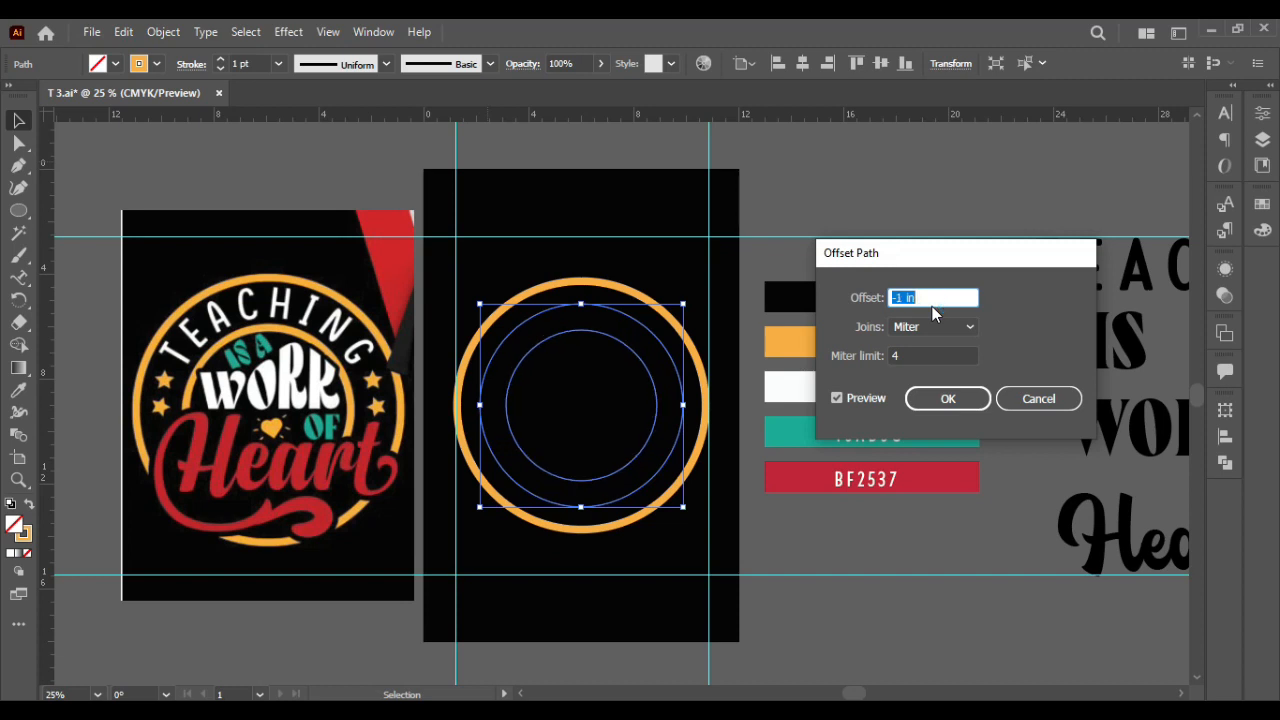
key("Down")
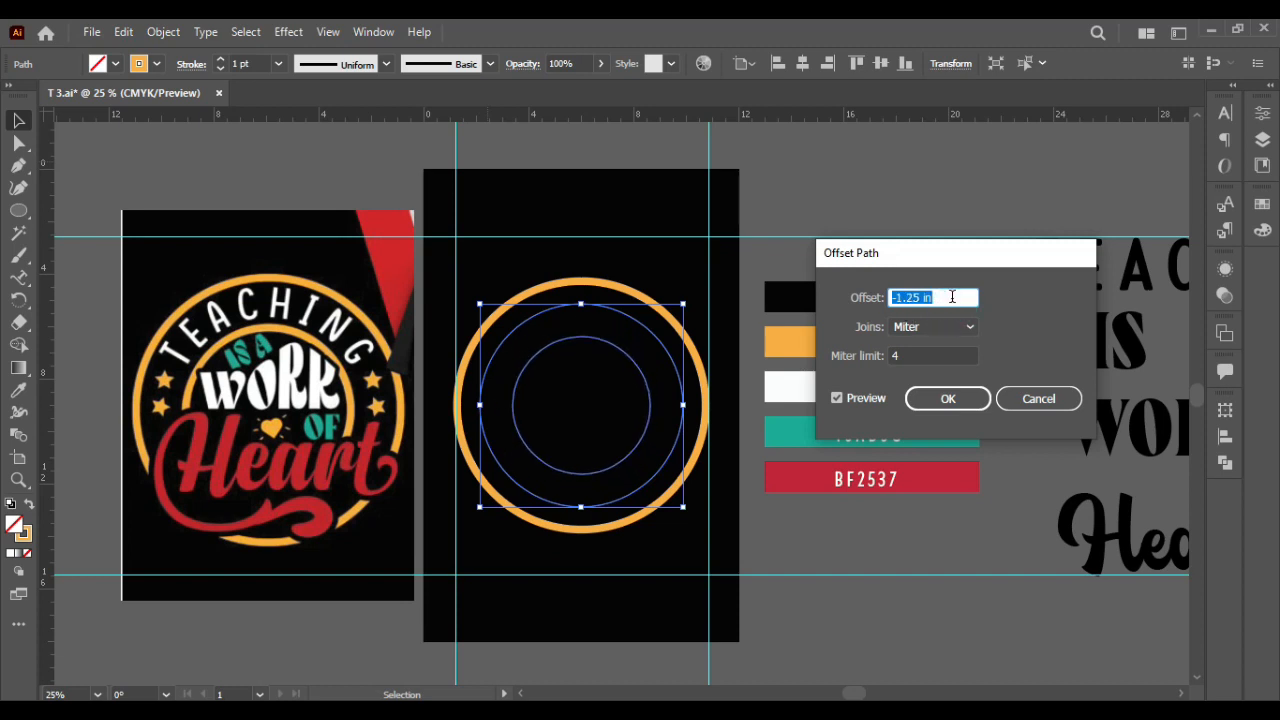
left_click(968, 408)
left_click(874, 209)
Set the stroke of the smallest circle to 20 pt, matching the outer ring
left_click(606, 343)
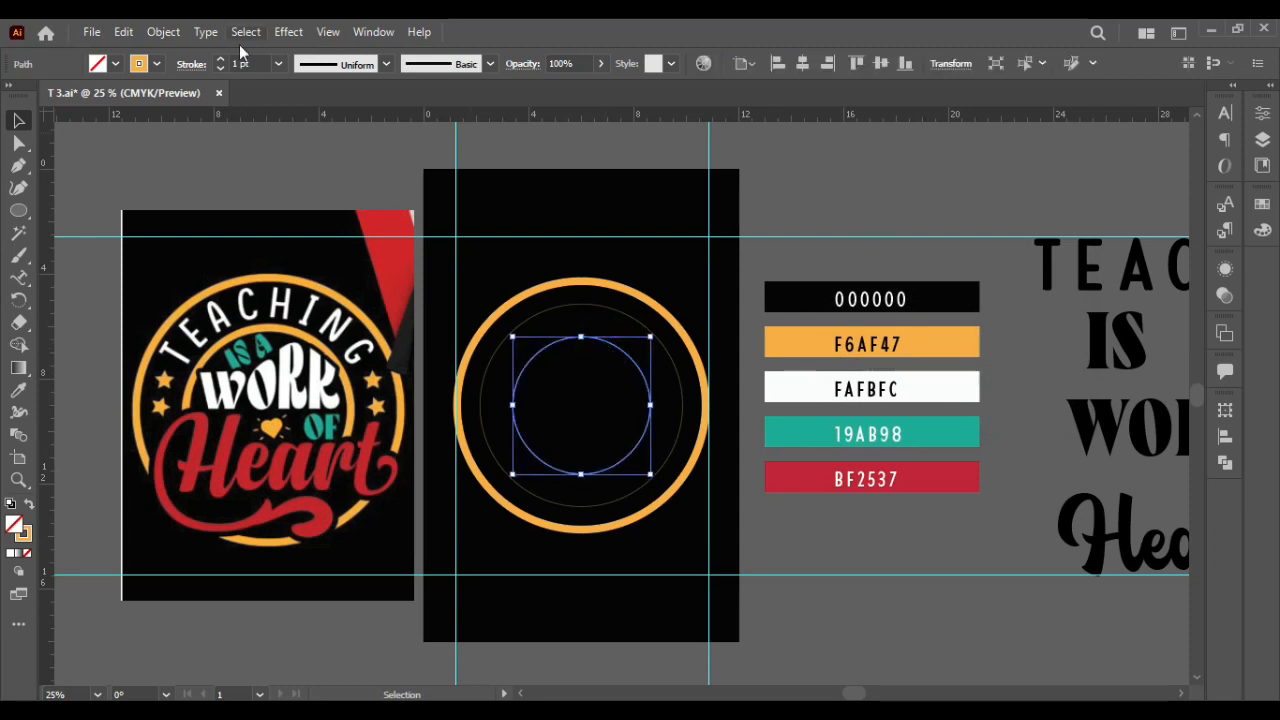
left_click(586, 292)
left_click(585, 283)
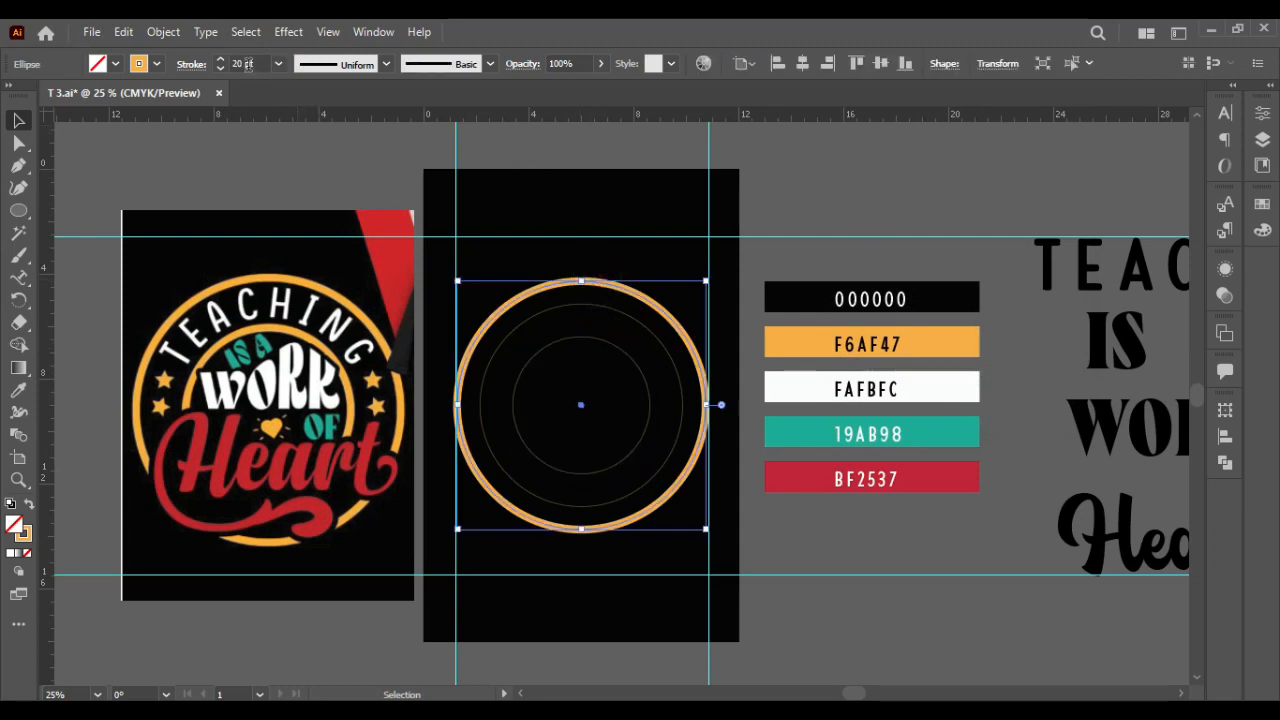
left_click(558, 343)
left_click(278, 63)
left_click(300, 400)
left_click(595, 213)
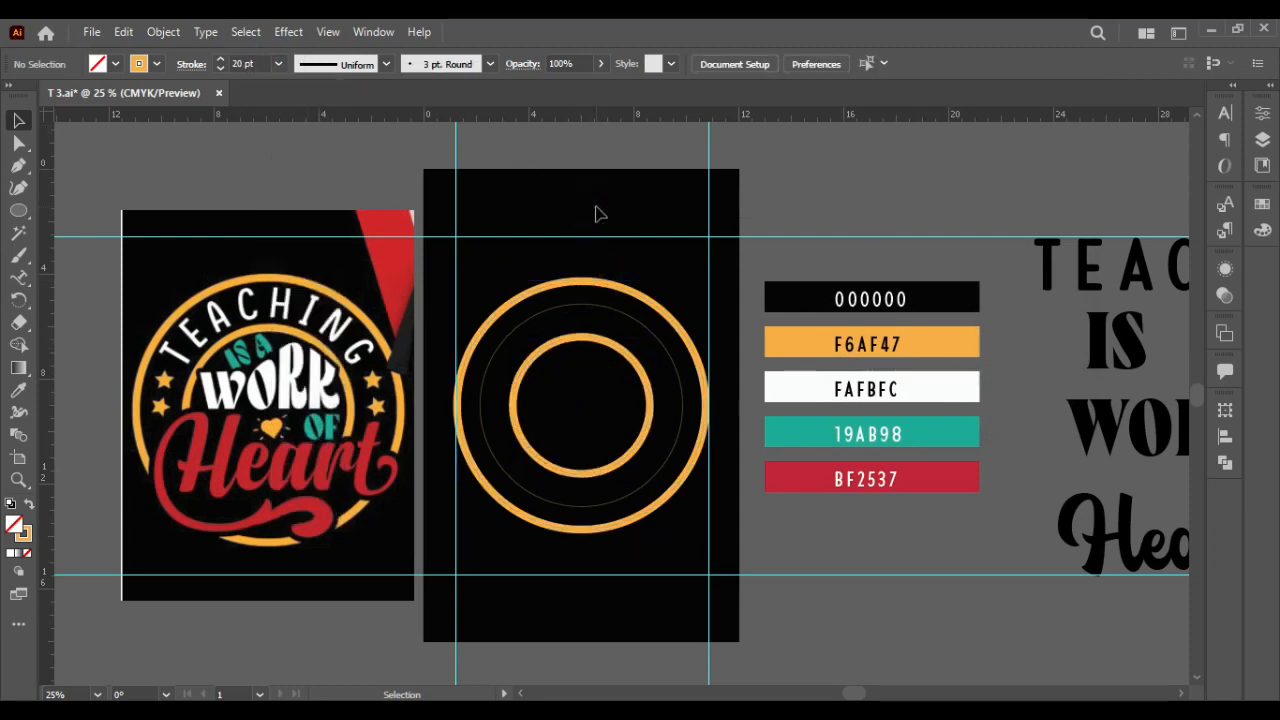
Copy the word TEACHING from the prepared black lettering beside the color samples
scroll(536, 281, "down", 2)
scroll(536, 281, "right", 5)
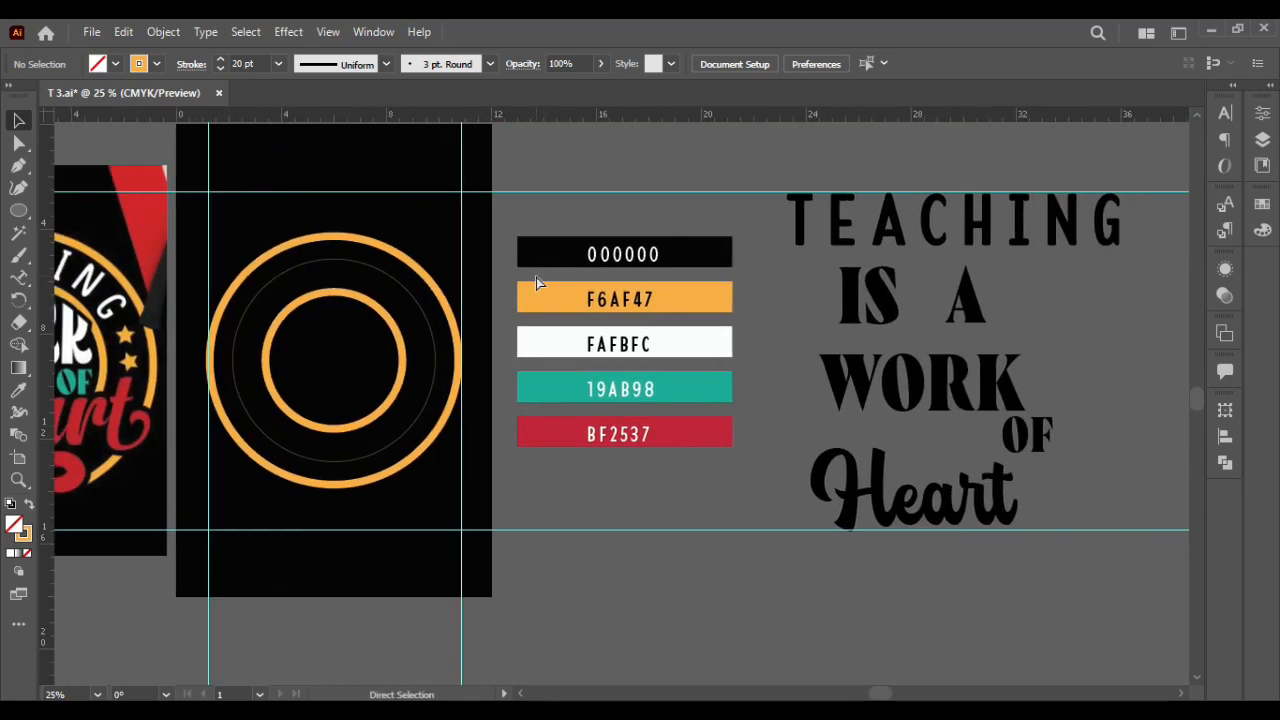
left_click(20, 279)
left_click(22, 284)
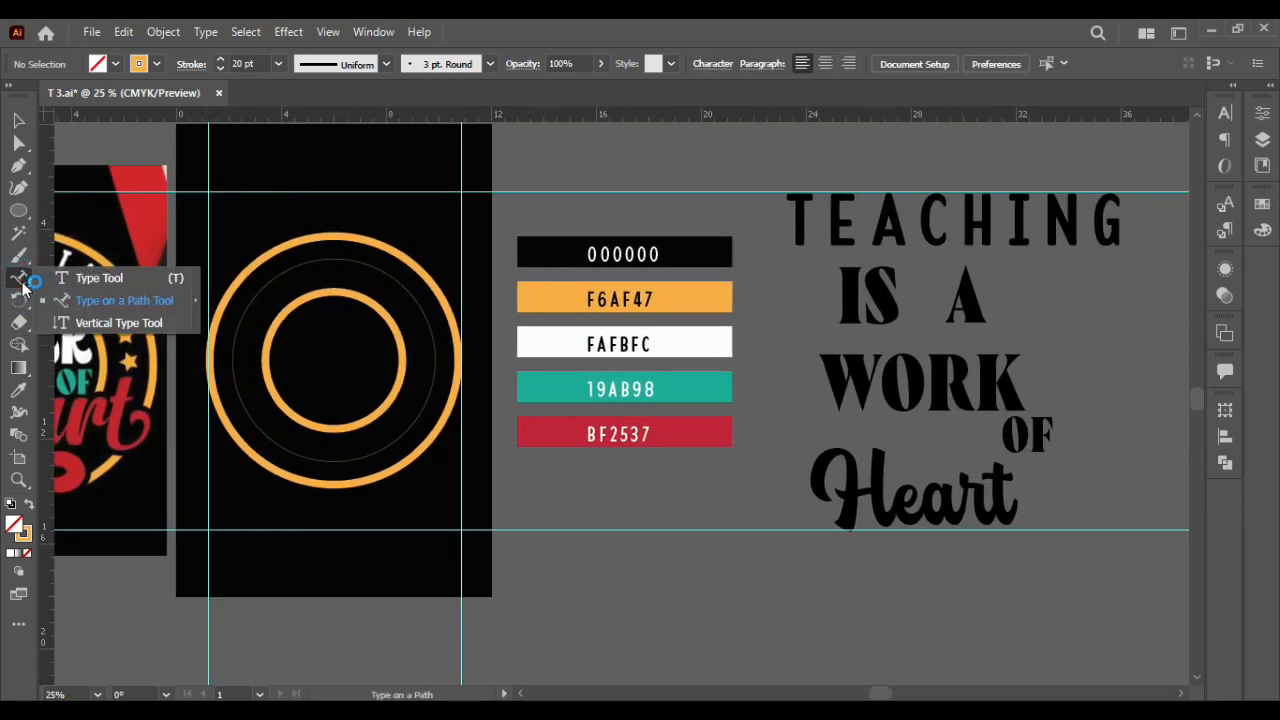
left_click(92, 278)
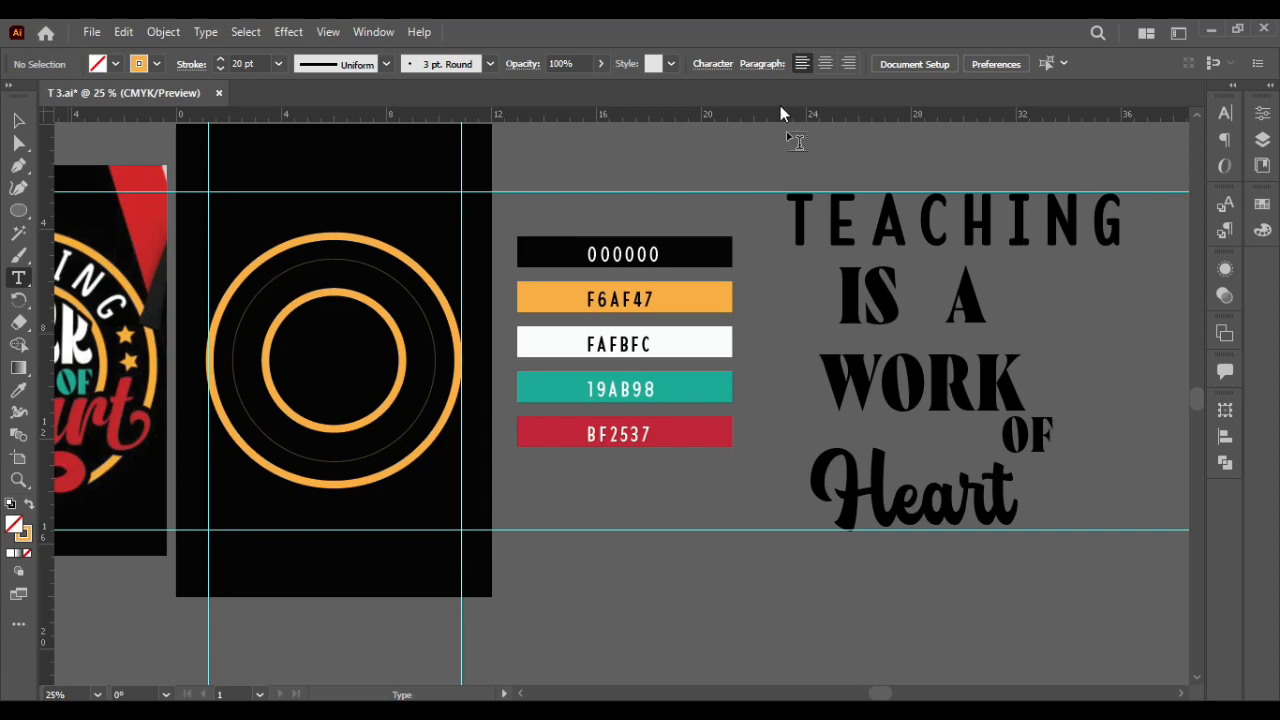
left_click(942, 232)
double_click(942, 240)
key("ctrl+c")
Turn the thin middle circle into a type path and paste the word TEACHING onto it
scroll(414, 334, "left", 3)
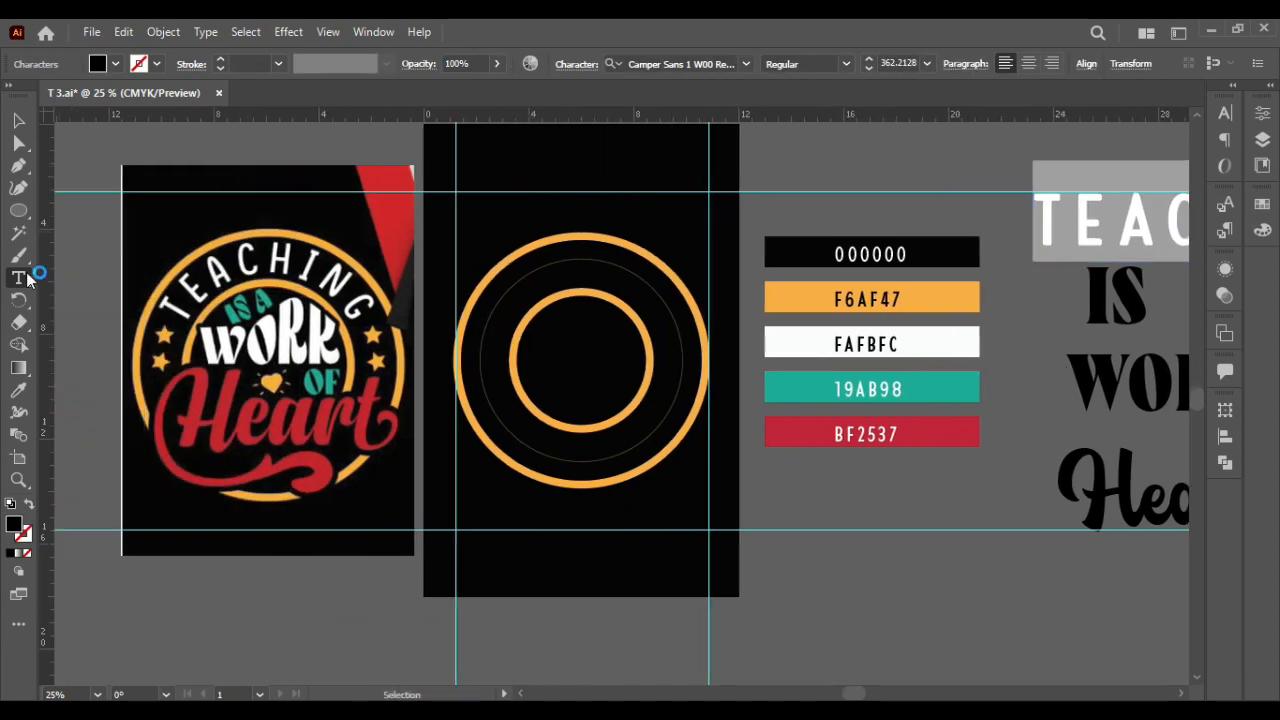
left_click(22, 280)
left_click(100, 297)
scroll(560, 285, "up", 2, "alt")
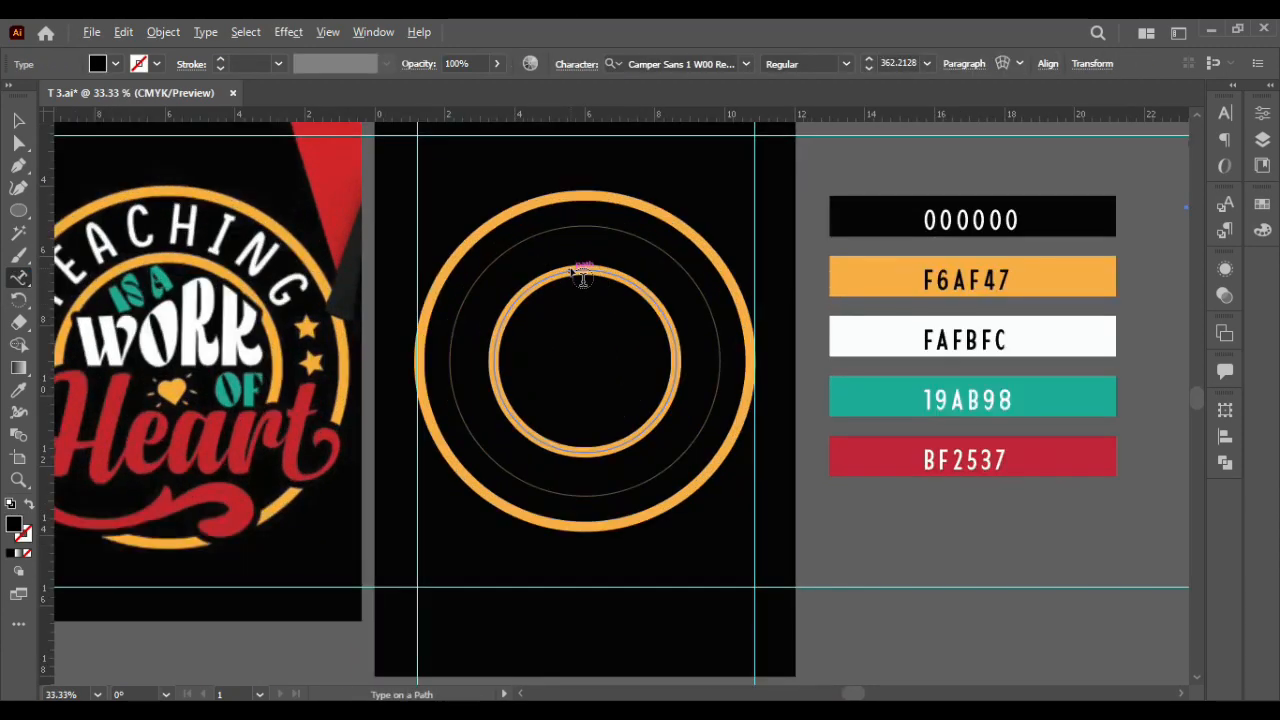
left_click(389, 417)
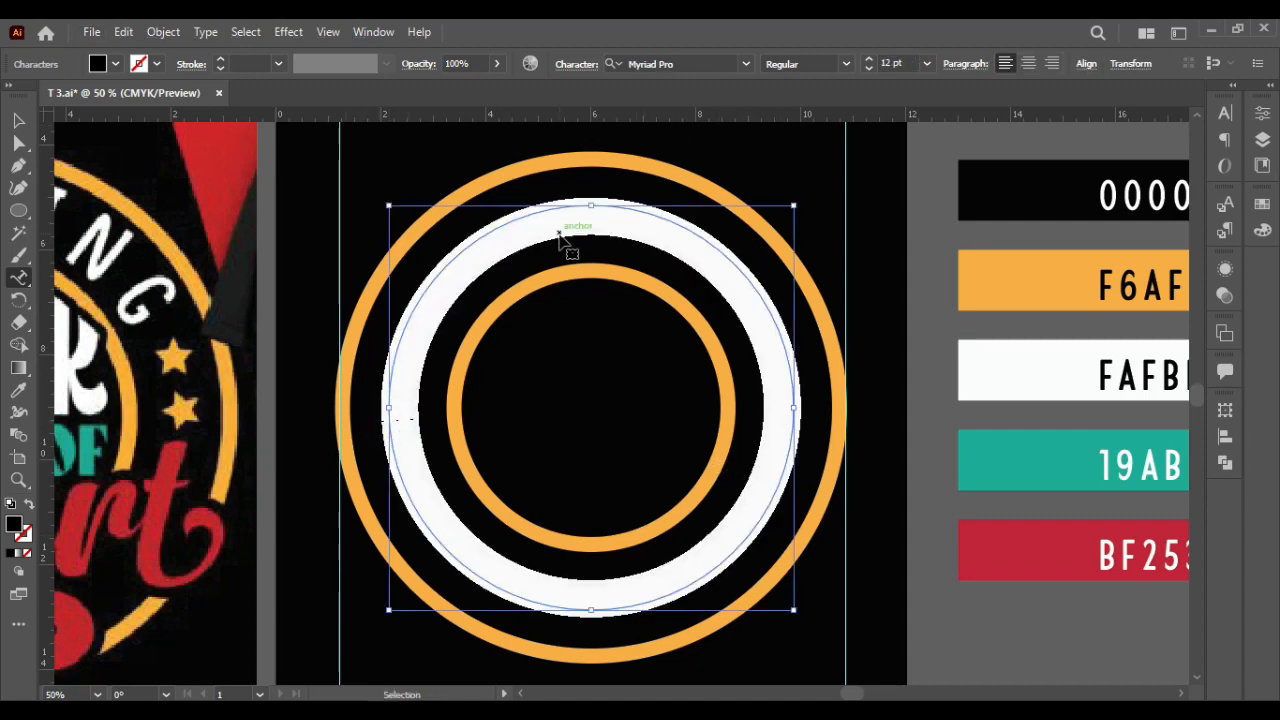
key("ctrl+v")
Recolor the curved TEACHING text with the FAFBFC white sample
scroll(618, 278, "down", 1, "alt")
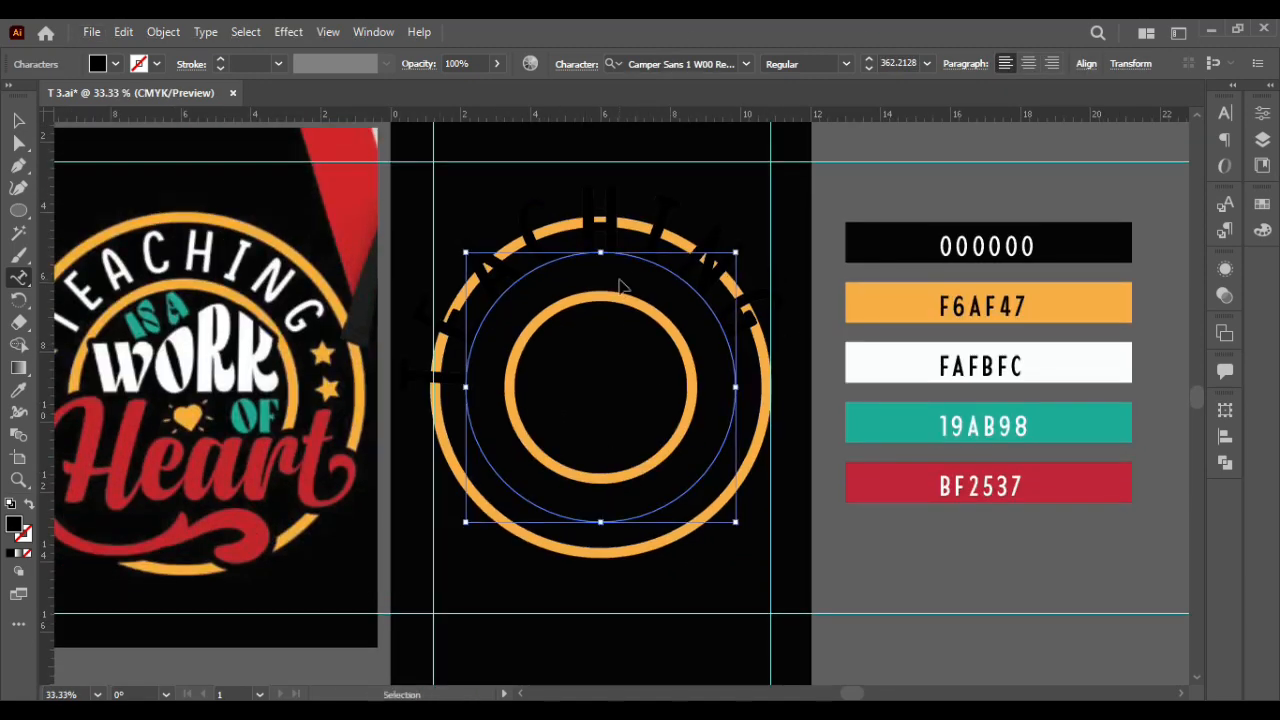
key("ctrl+a")
left_click(115, 64)
left_click(38, 95)
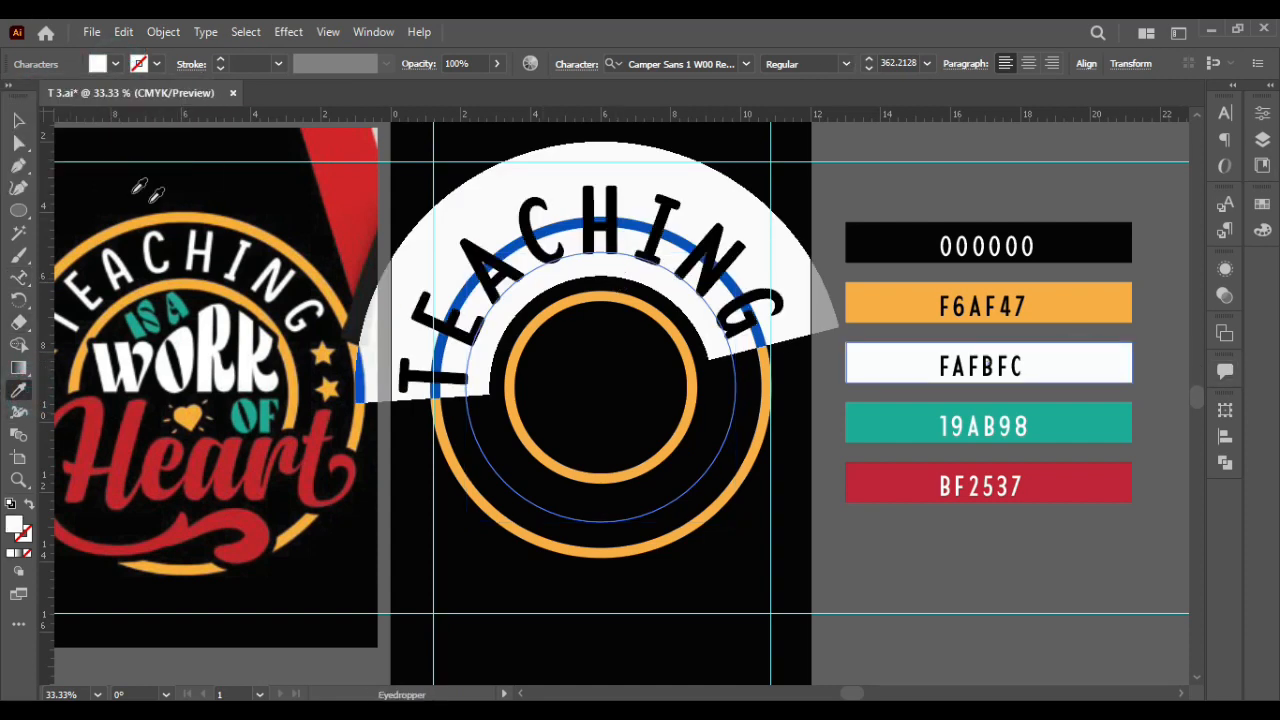
key("Escape")
left_click(896, 570)
Move the start bracket of the TEACHING text clockwise along its circular path to rotate the word
left_click(704, 305)
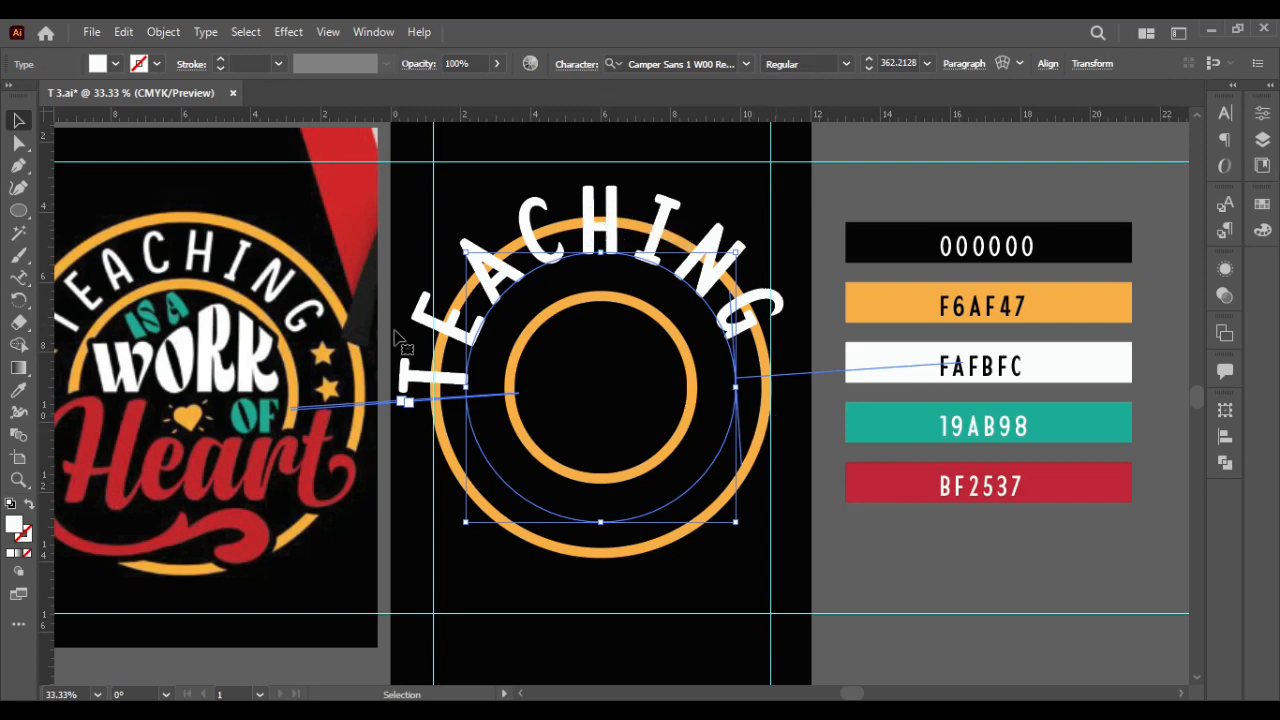
scroll(425, 410, "up", 4, "alt")
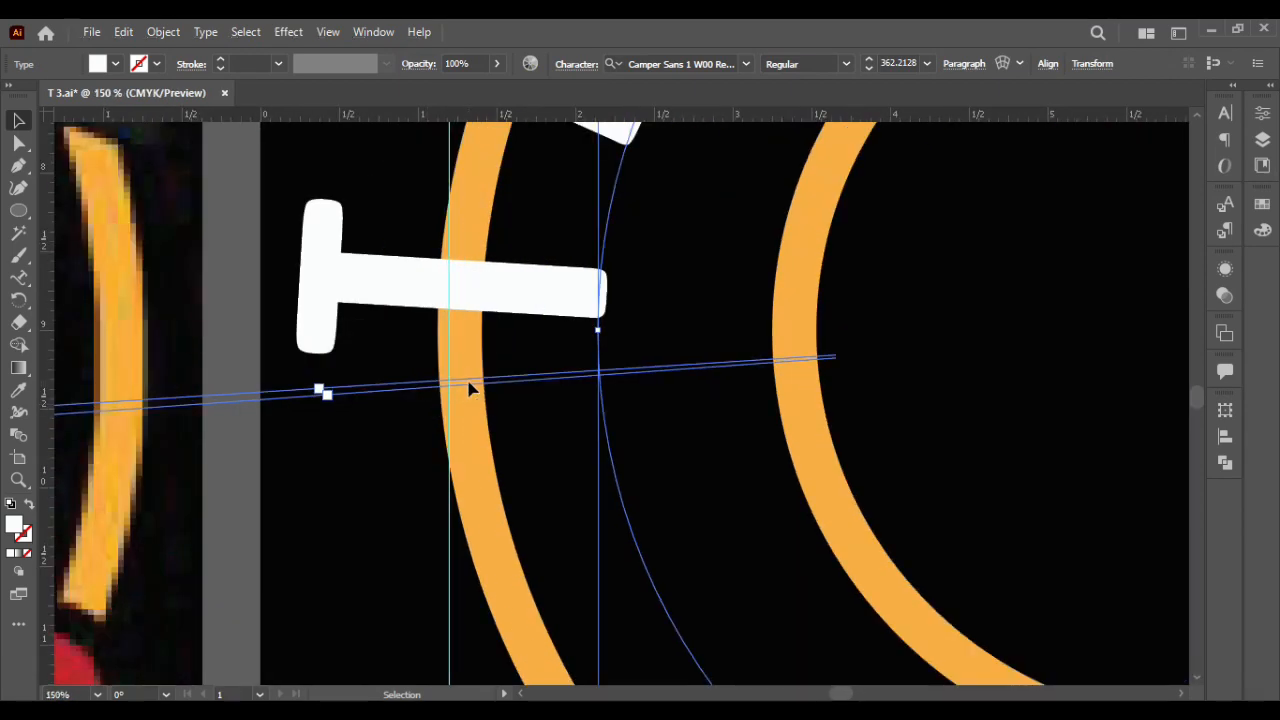
scroll(485, 395, "down", 2, "alt")
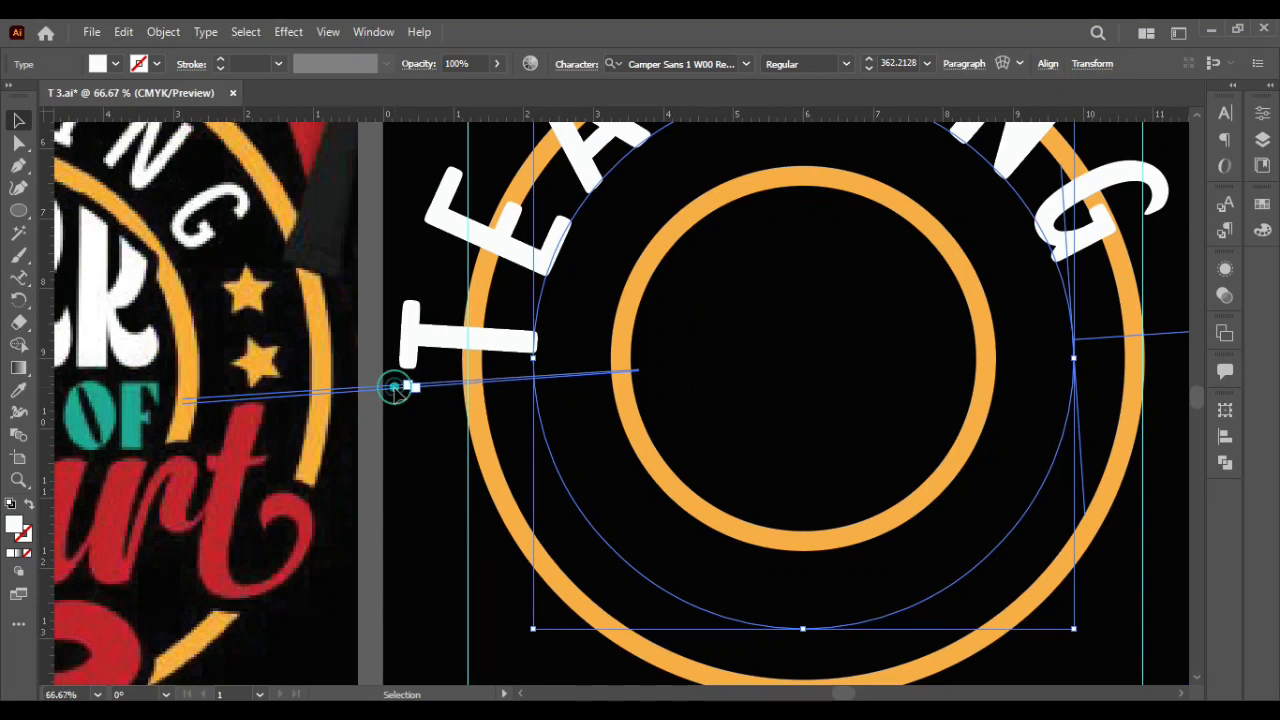
key("t")
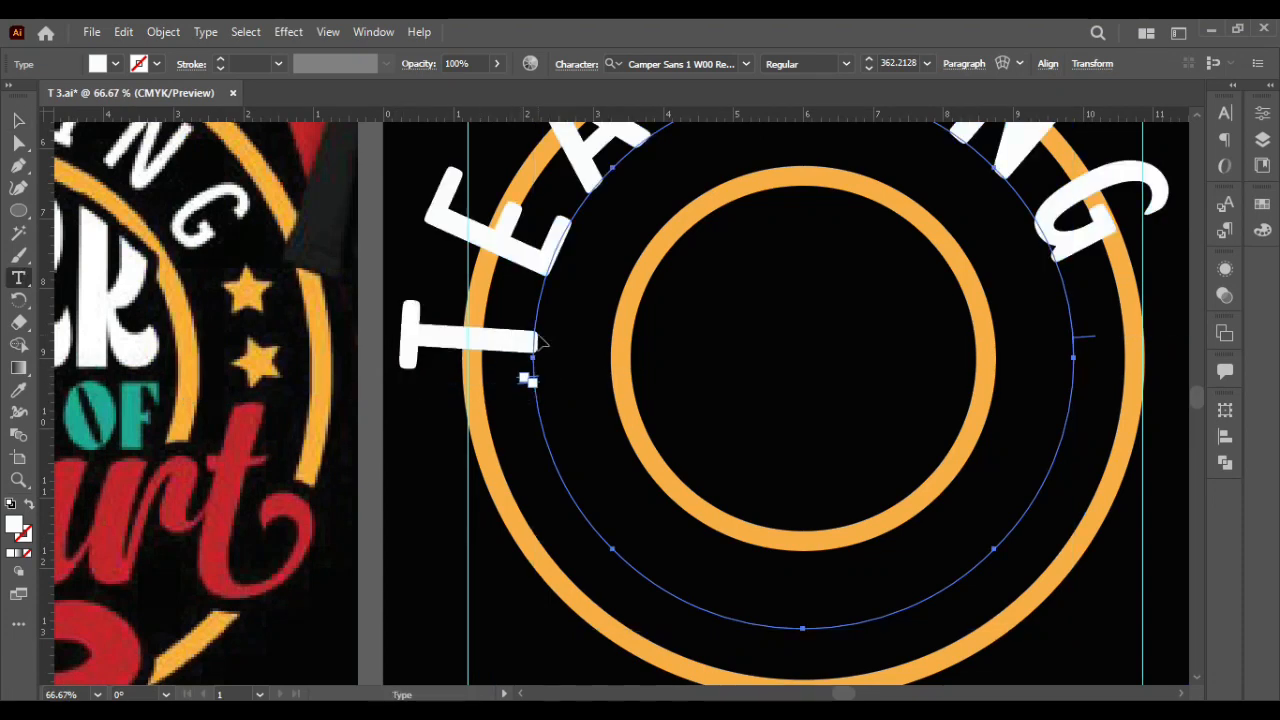
scroll(527, 381, "down", 7, "alt")
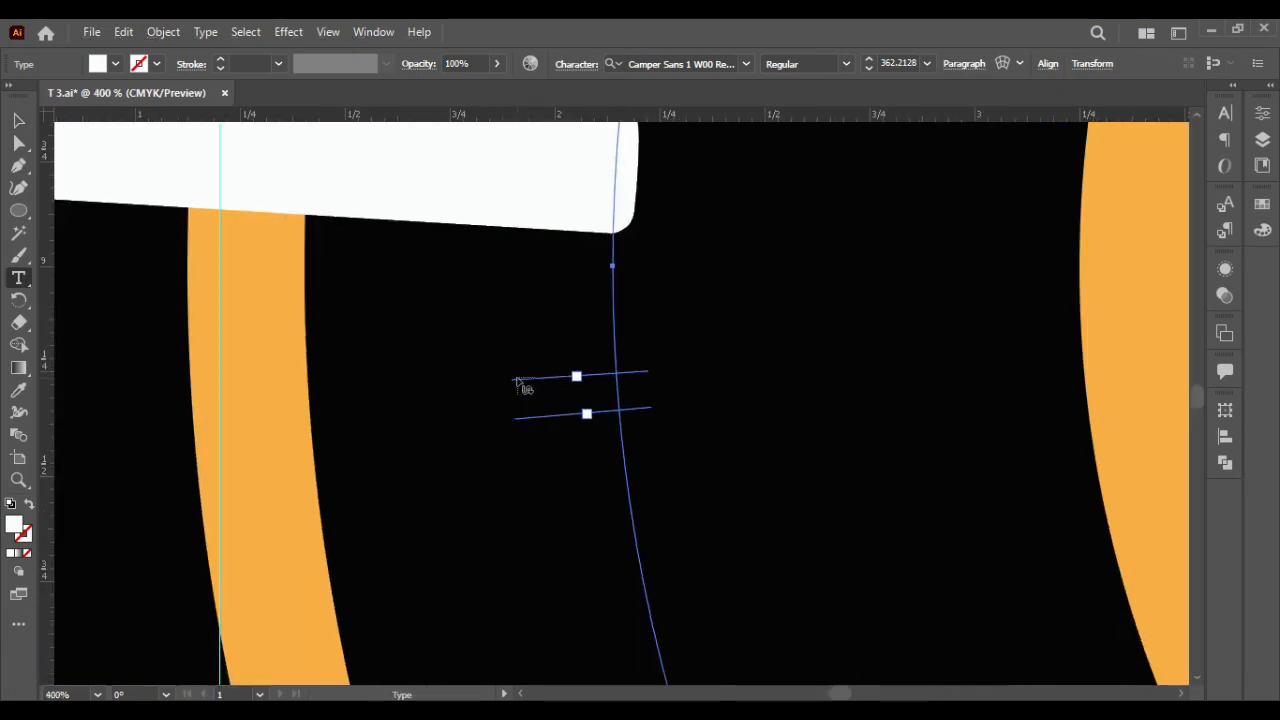
left_click(18, 142)
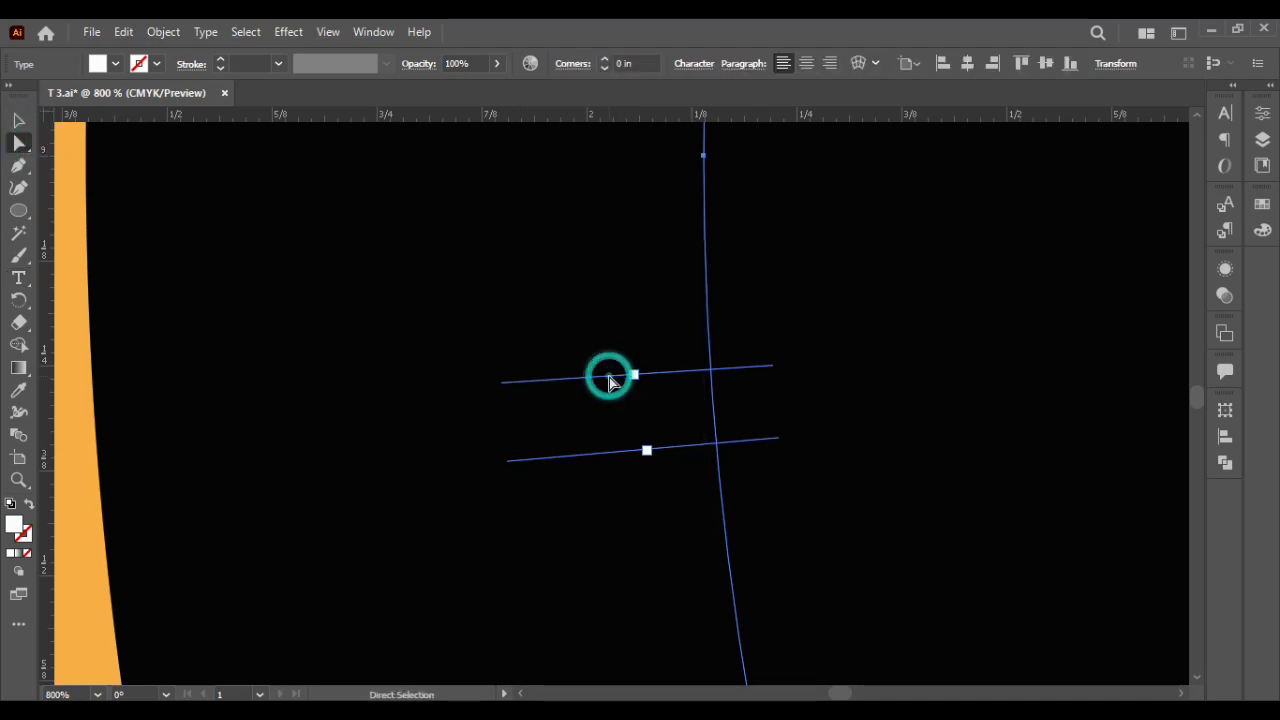
left_click(610, 381)
scroll(612, 383, "up", 2, "alt")
scroll(803, 274, "up", 3, "alt")
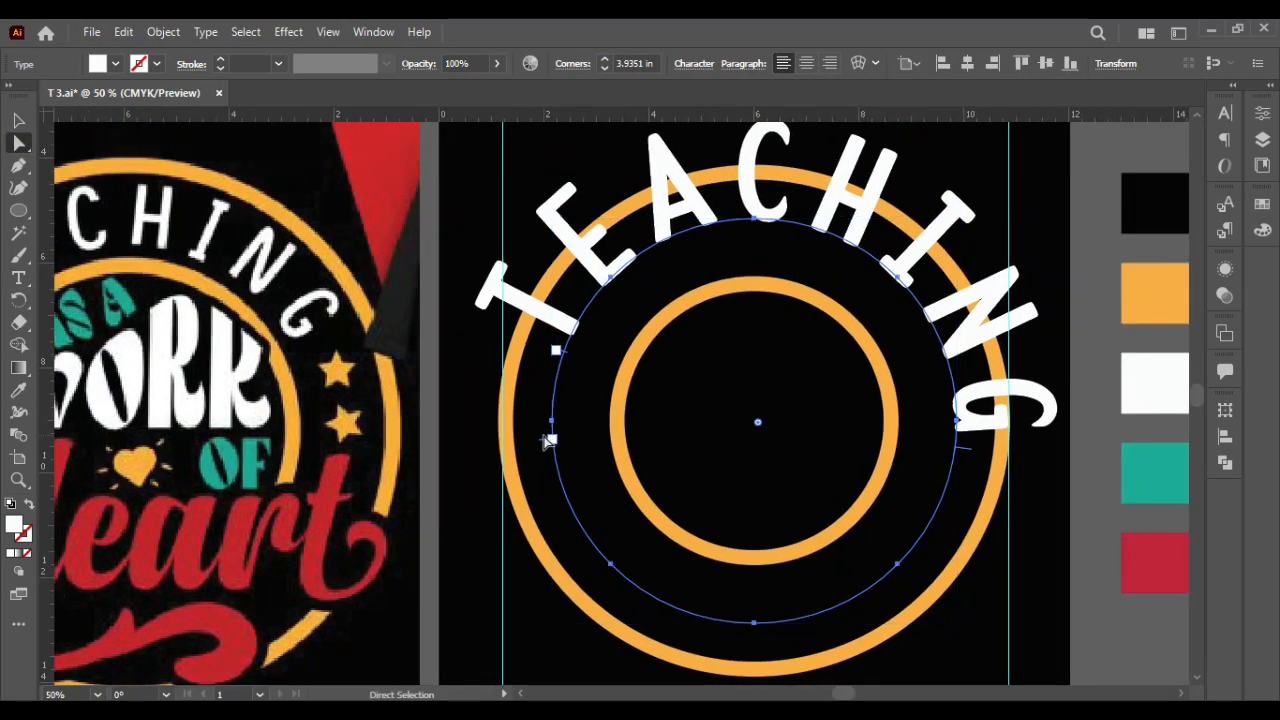
Fine-tune the path brackets so TEACHING arches evenly over the upper half of the circle
mouse_move(548, 441)
left_mouse_down()
mouse_move(543, 491)
mouse_move(552, 456)
left_mouse_up()
mouse_move(978, 450)
left_mouse_down()
mouse_move(960, 465)
mouse_move(945, 455)
mouse_move(962, 452)
left_mouse_up()
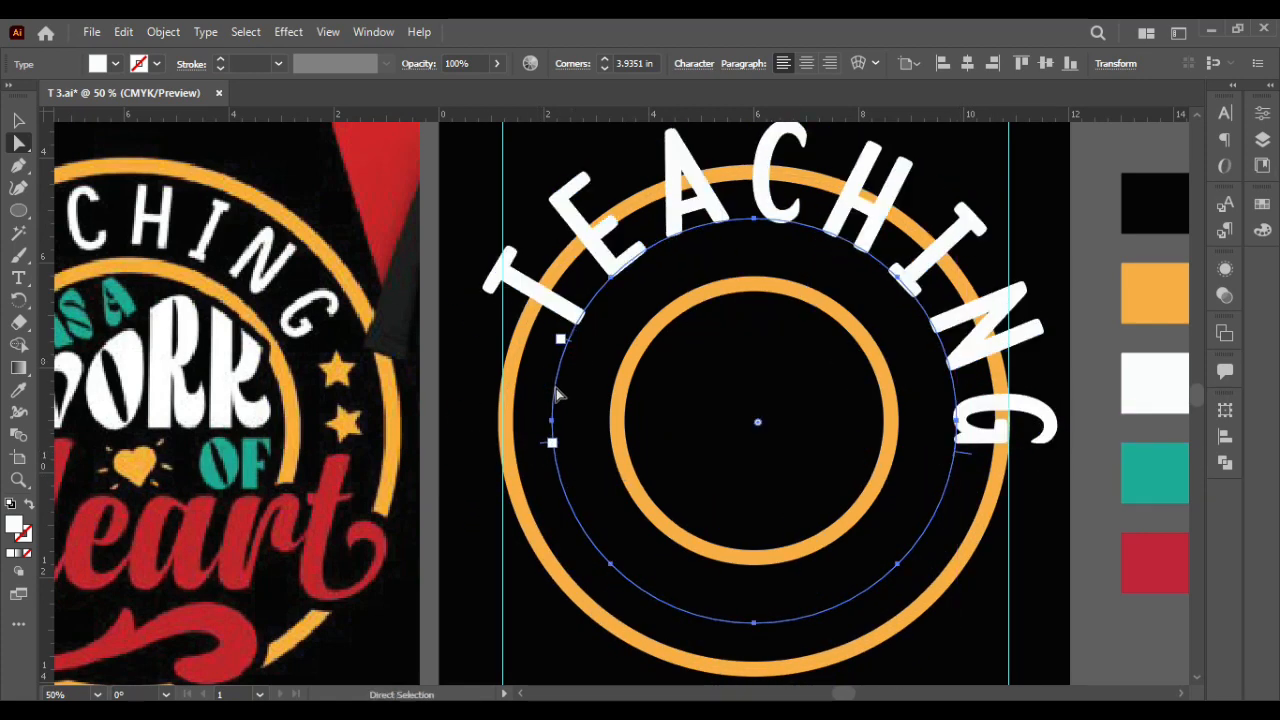
left_click_drag(548, 453, 560, 395)
key("ctrl+minus")
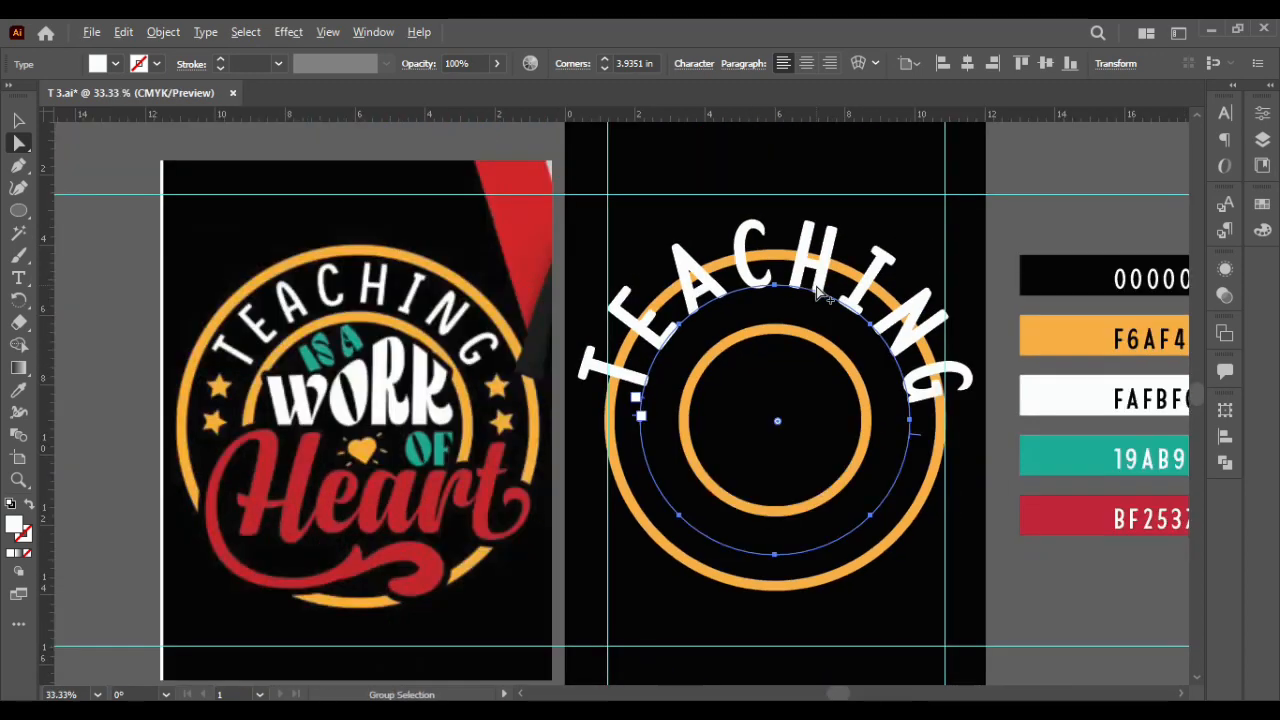
Lower the curved TEACHING text between the two orange rings with a baseline shift of -80 pt
scroll(523, 363, "right", 3)
scroll(523, 363, "right", 3)
scroll(523, 363, "up", 1)
scroll(523, 363, "down", 1)
scroll(523, 363, "right", 1)
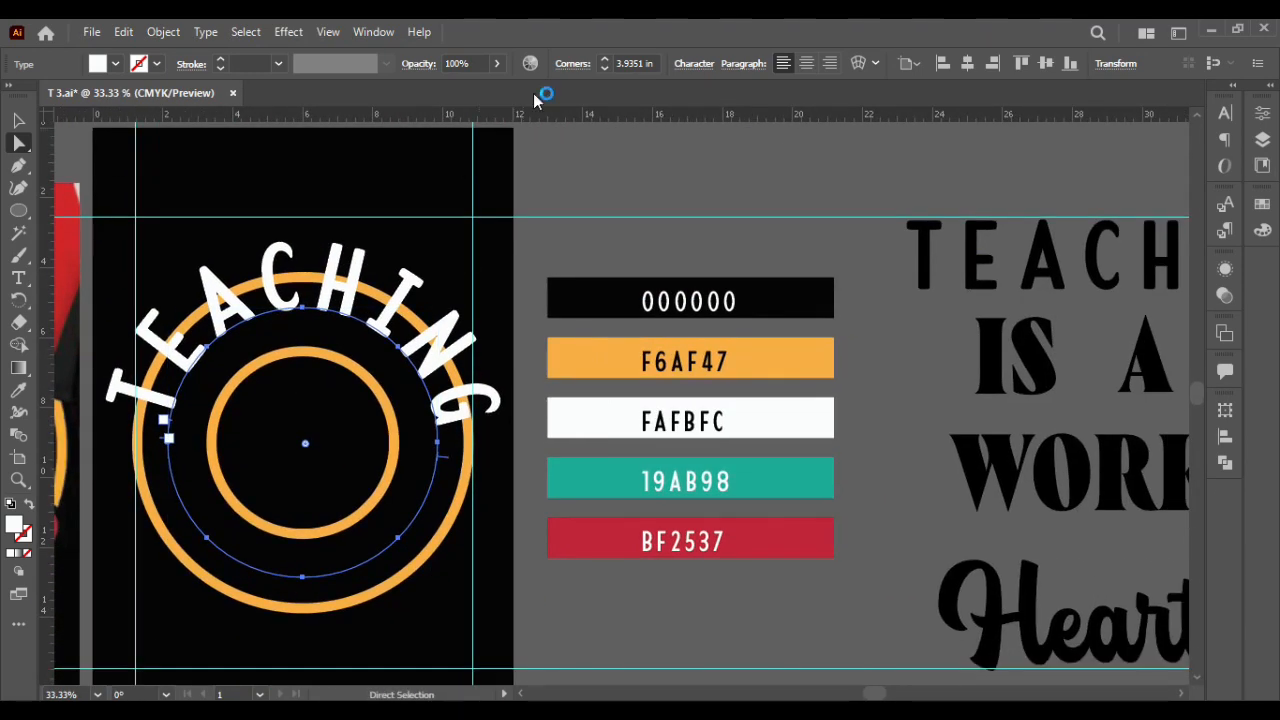
left_click(18, 121)
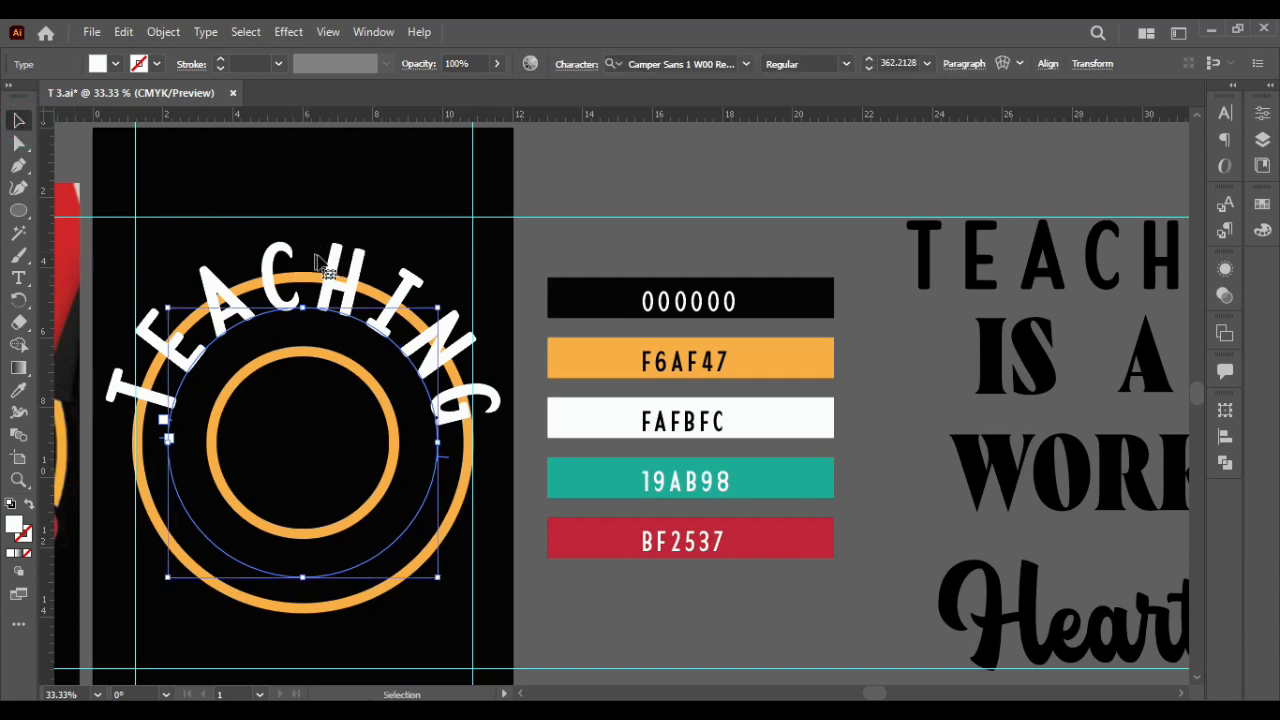
left_click(576, 65)
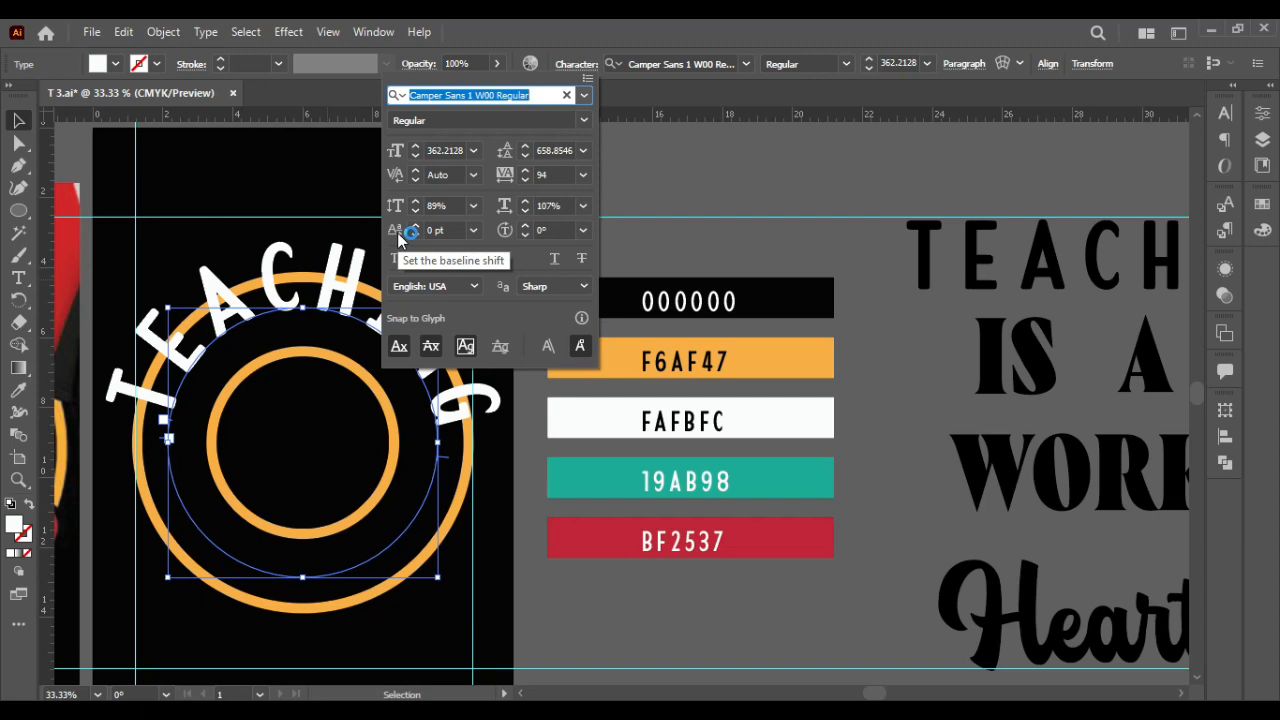
left_click(415, 227)
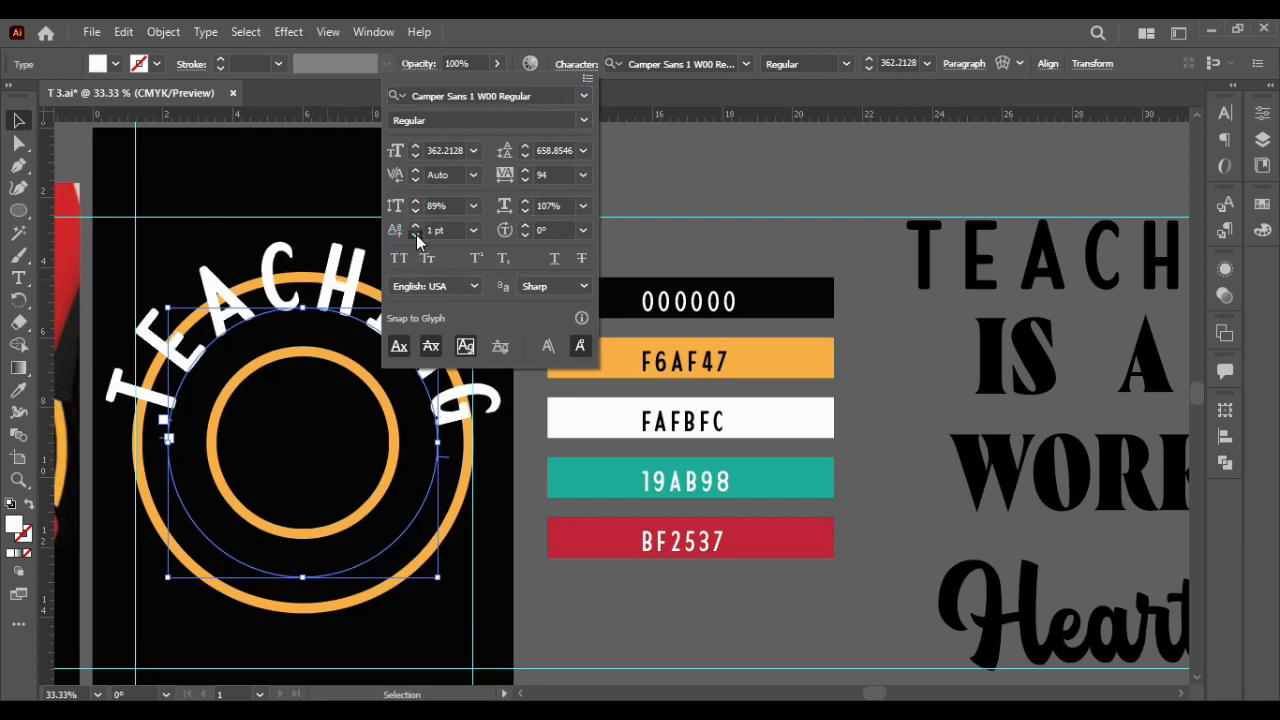
left_click_drag(416, 234, 417, 236)
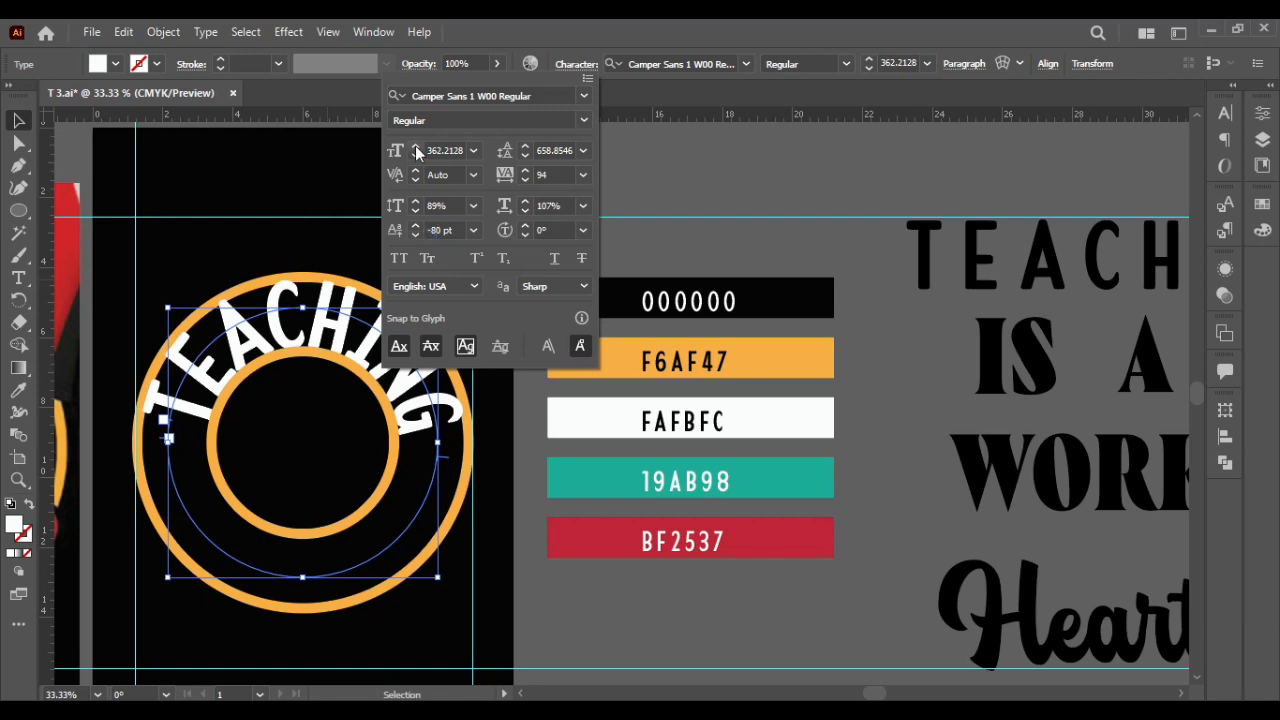
Fit the curved TEACHING text between the rings with a 346 pt font size, 71% vertical scale and -66 pt baseline shift
left_click_drag(416, 158, 415, 159)
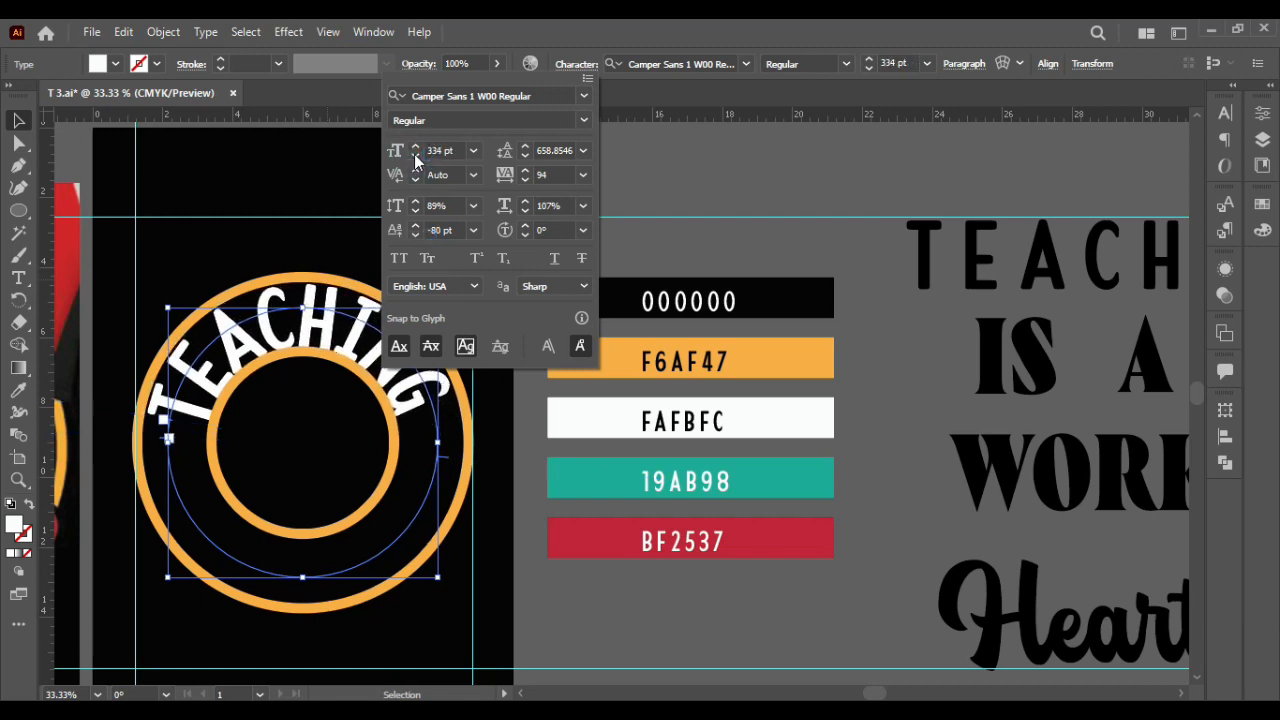
left_click_drag(417, 236, 417, 236)
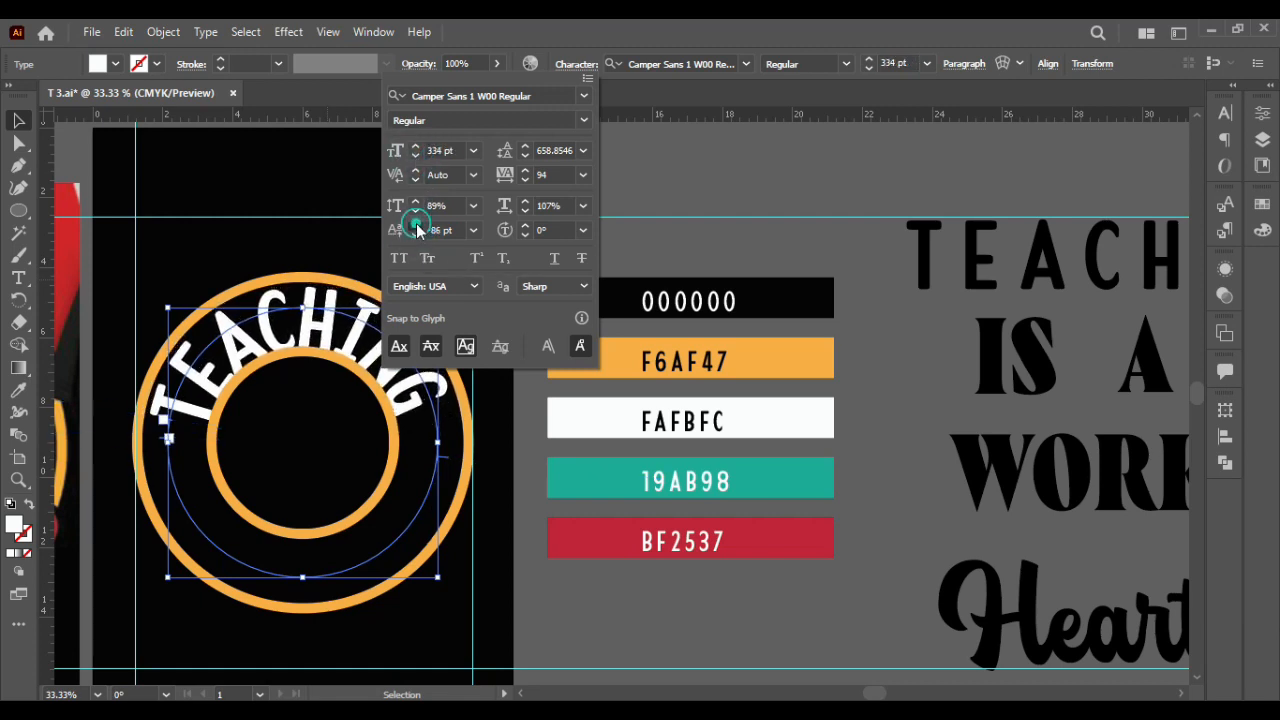
left_click(415, 226)
left_click(415, 210)
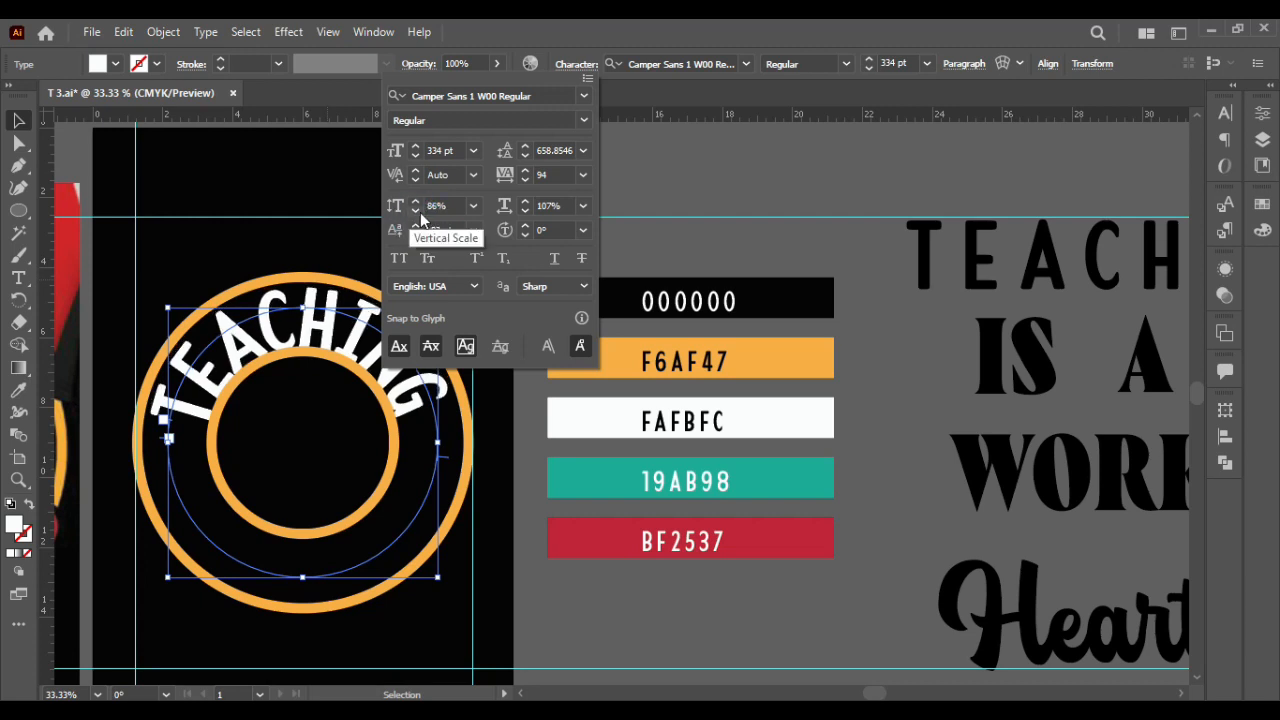
left_click_drag(419, 213, 418, 233)
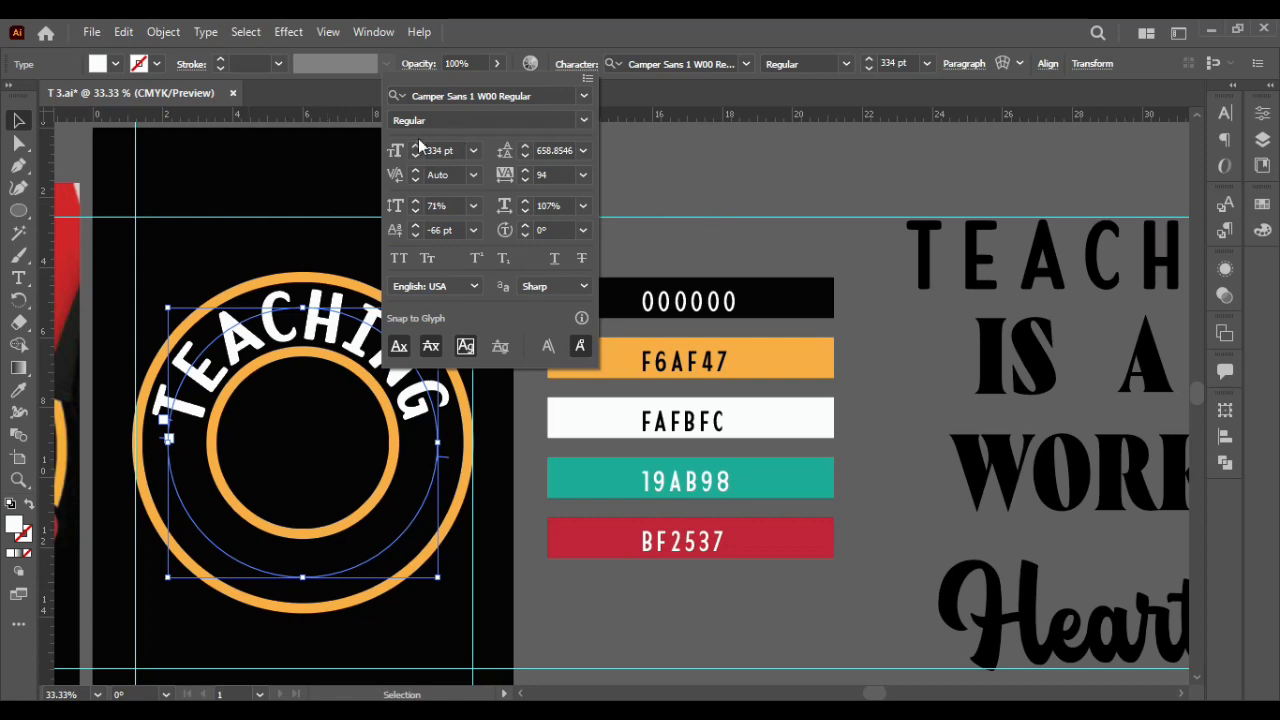
left_click_drag(418, 144, 418, 144)
left_click(27, 113)
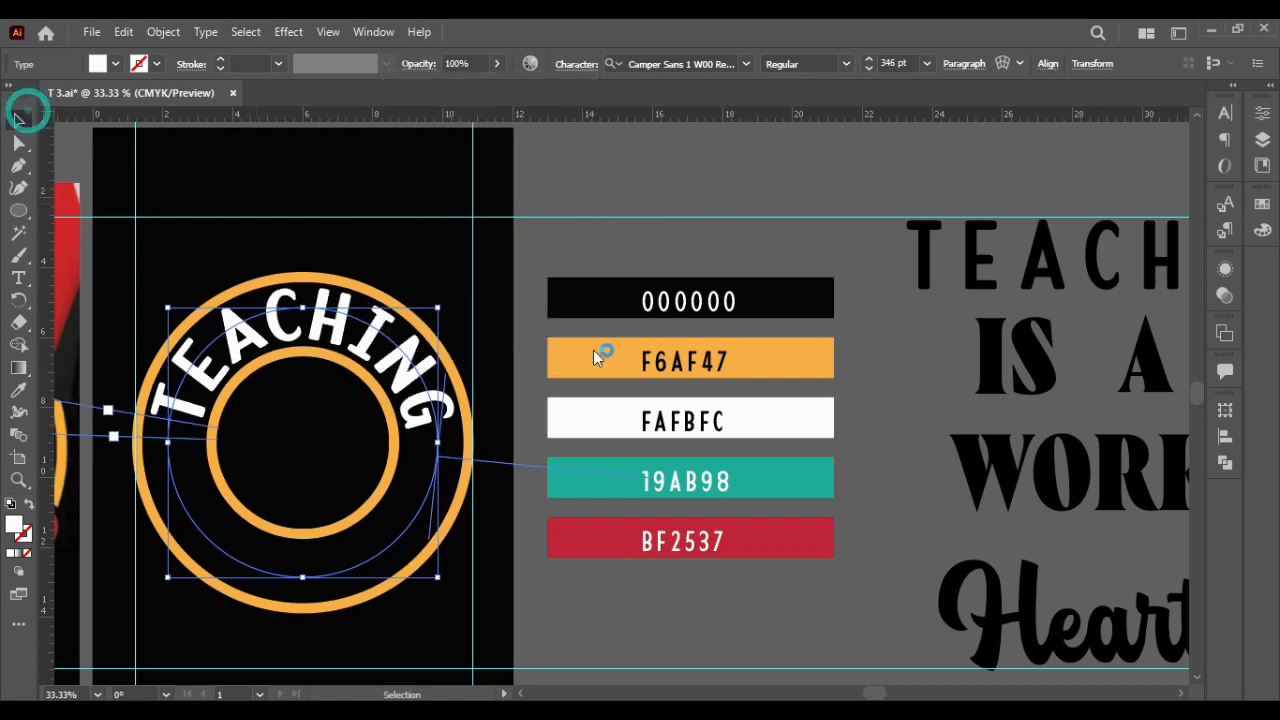
Compare the size and placement of the curved TEACHING lettering with the reference design
scroll(660, 342, "left", 3)
key("ctrl+minus")
left_click(707, 238)
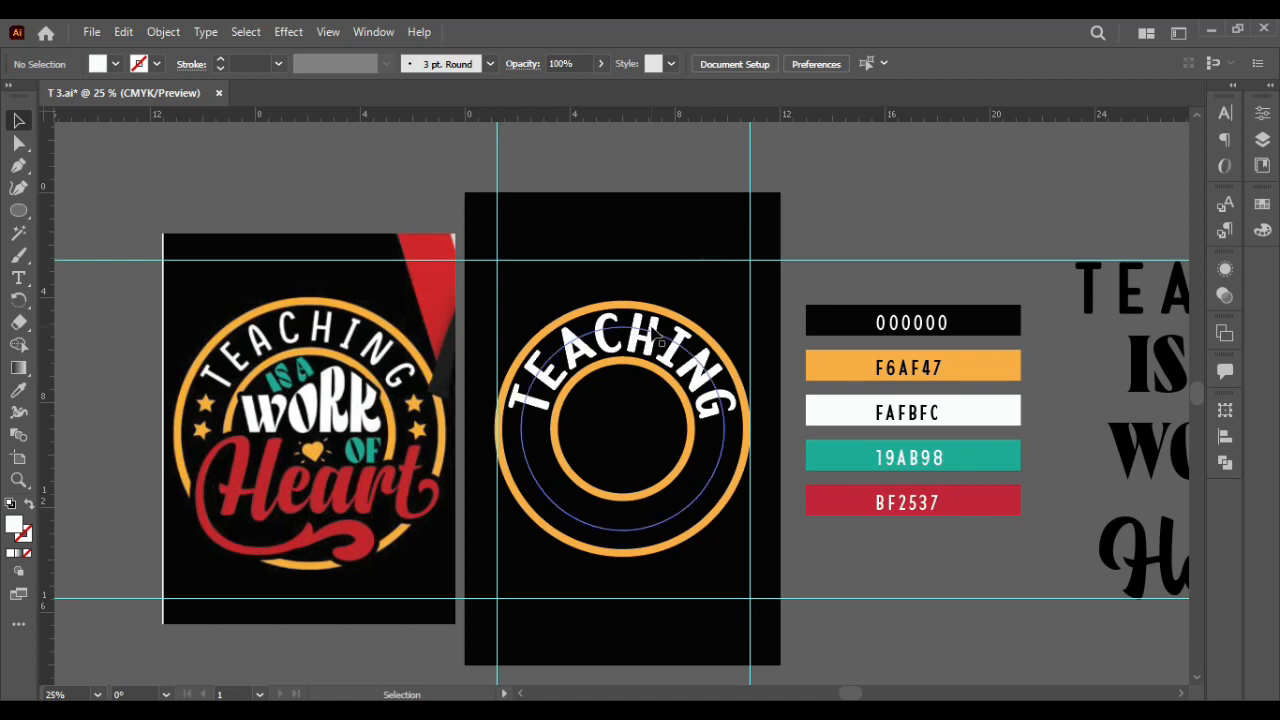
scroll(321, 334, "up", 3)
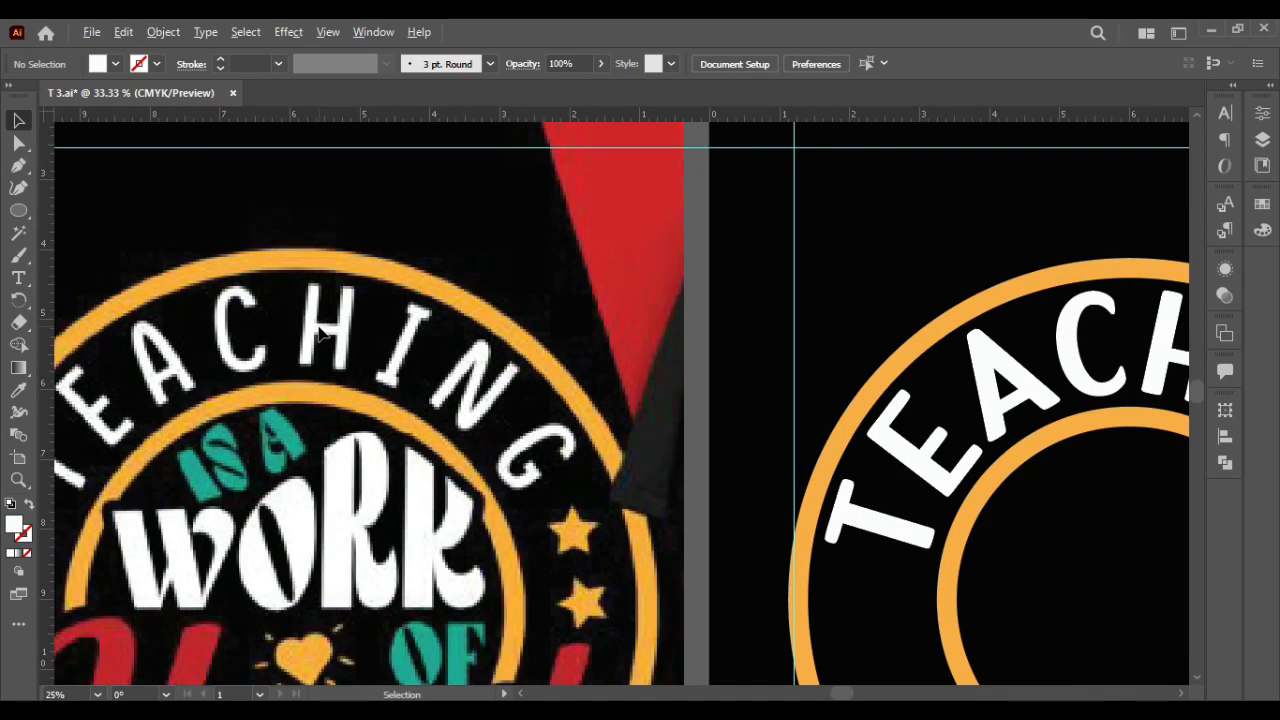
scroll(321, 334, "down", 3)
scroll(687, 346, "up", 3)
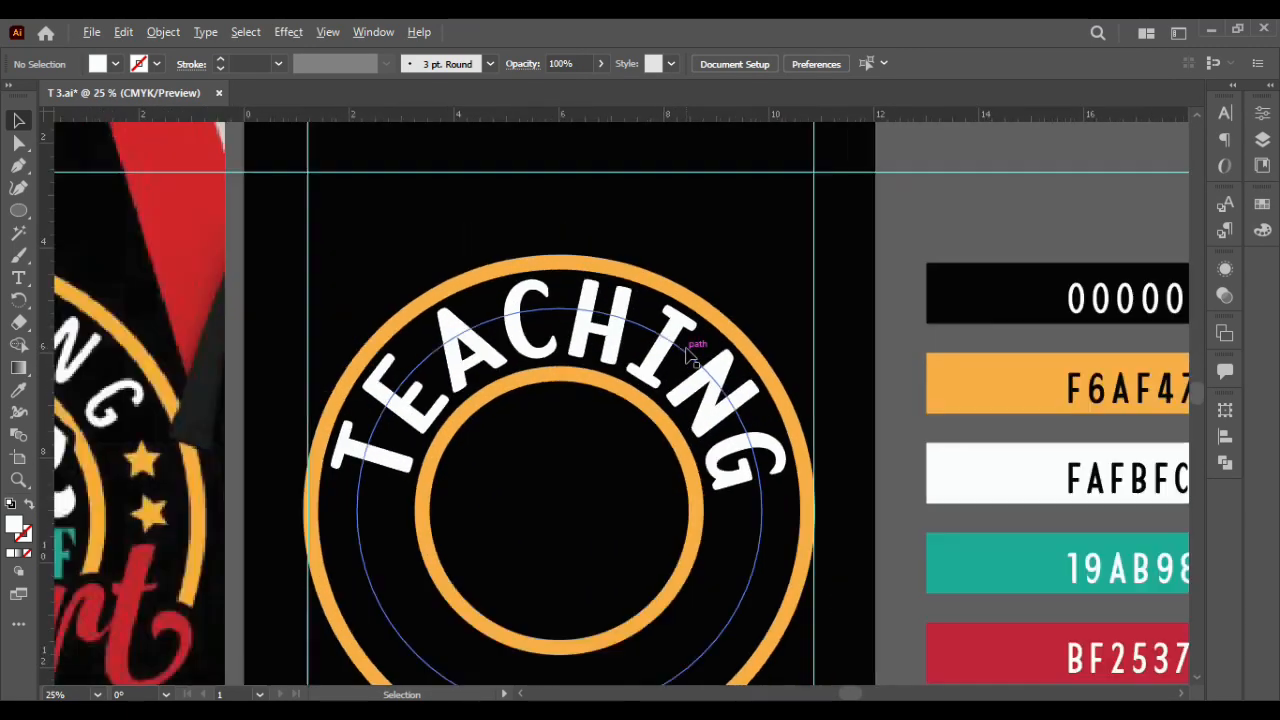
scroll(688, 350, "down", 3)
scroll(689, 357, "right", 1)
scroll(690, 359, "down", 1)
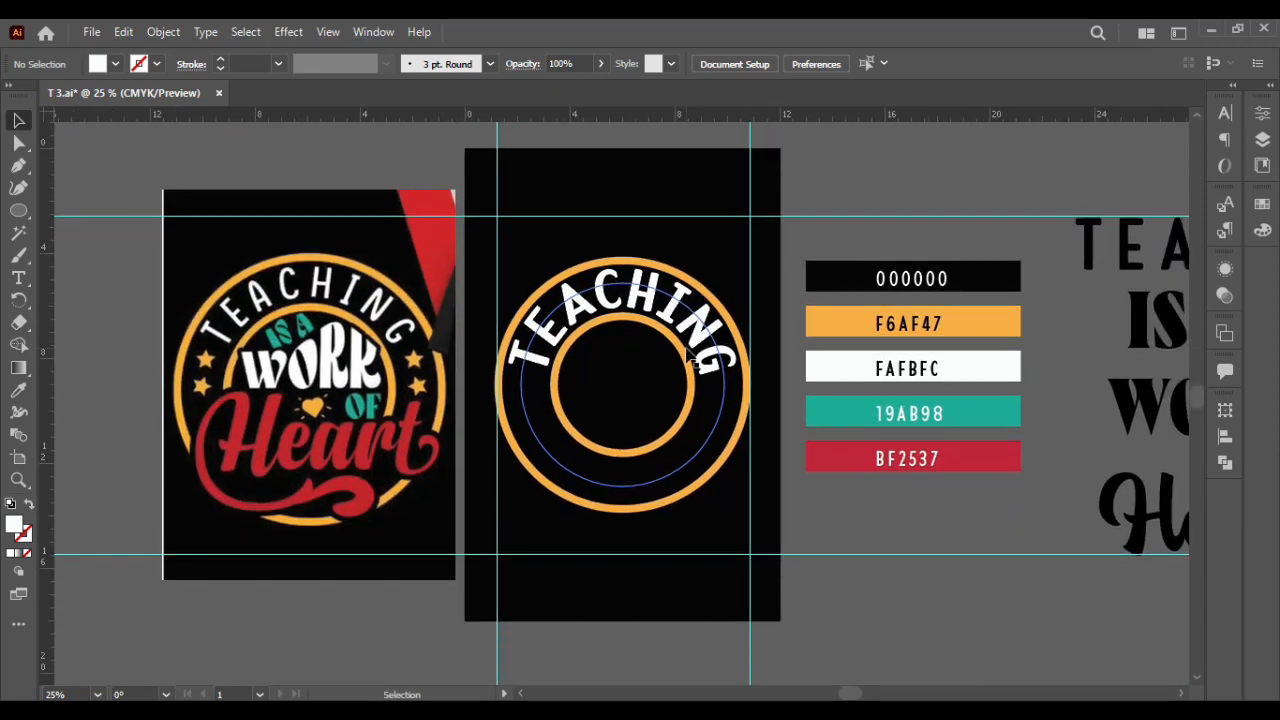
scroll(690, 358, "down", 1)
left_click(722, 312)
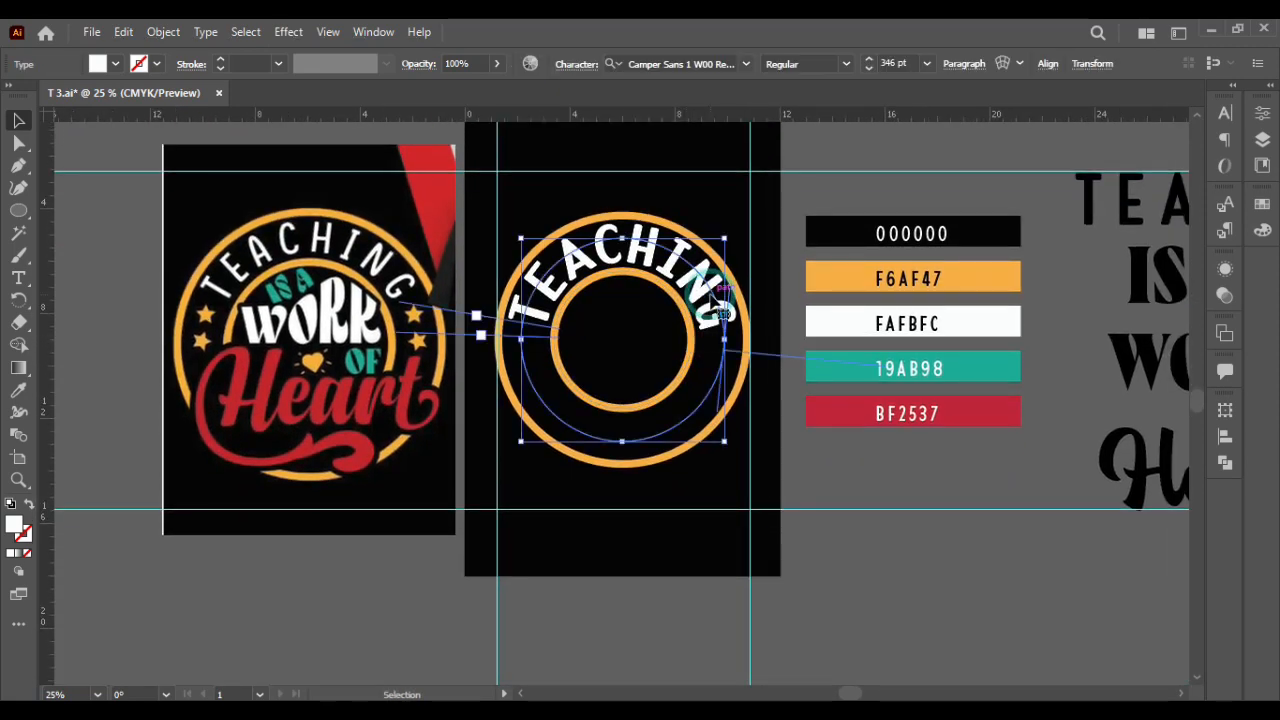
left_click(672, 173)
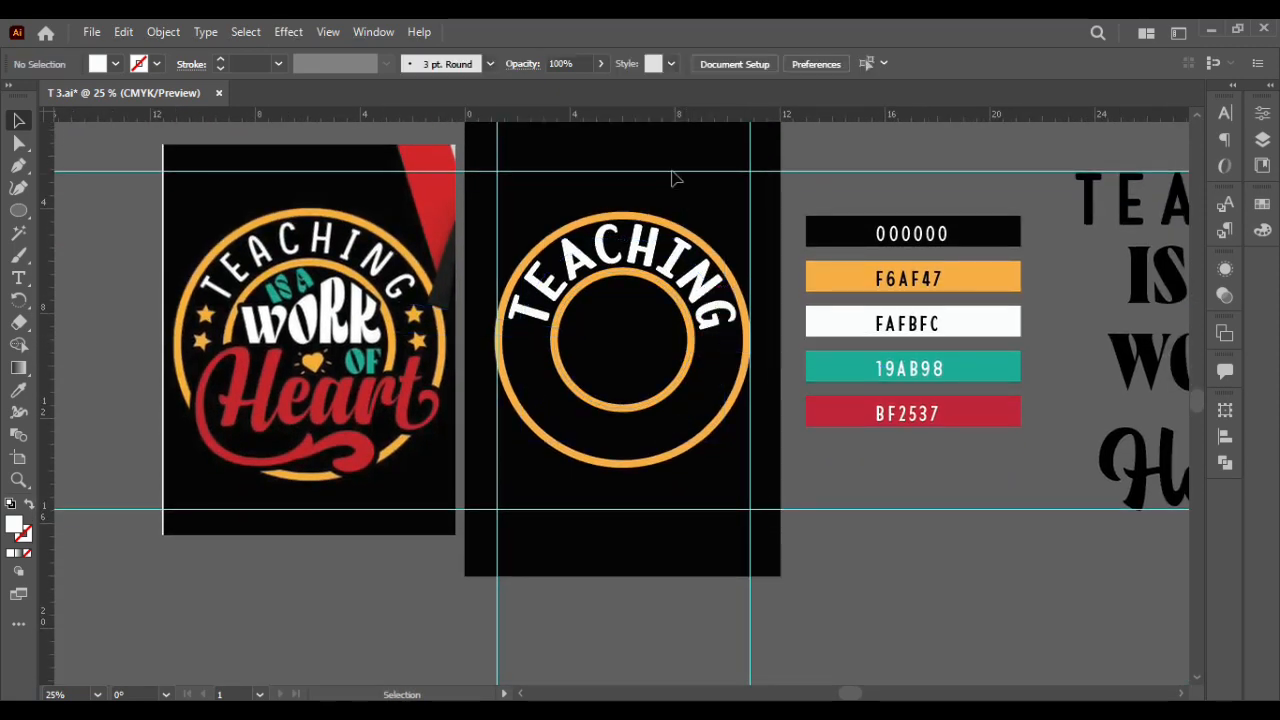
left_click(672, 228)
left_click(466, 598)
scroll(781, 537, "down", 1)
scroll(688, 414, "right", 1)
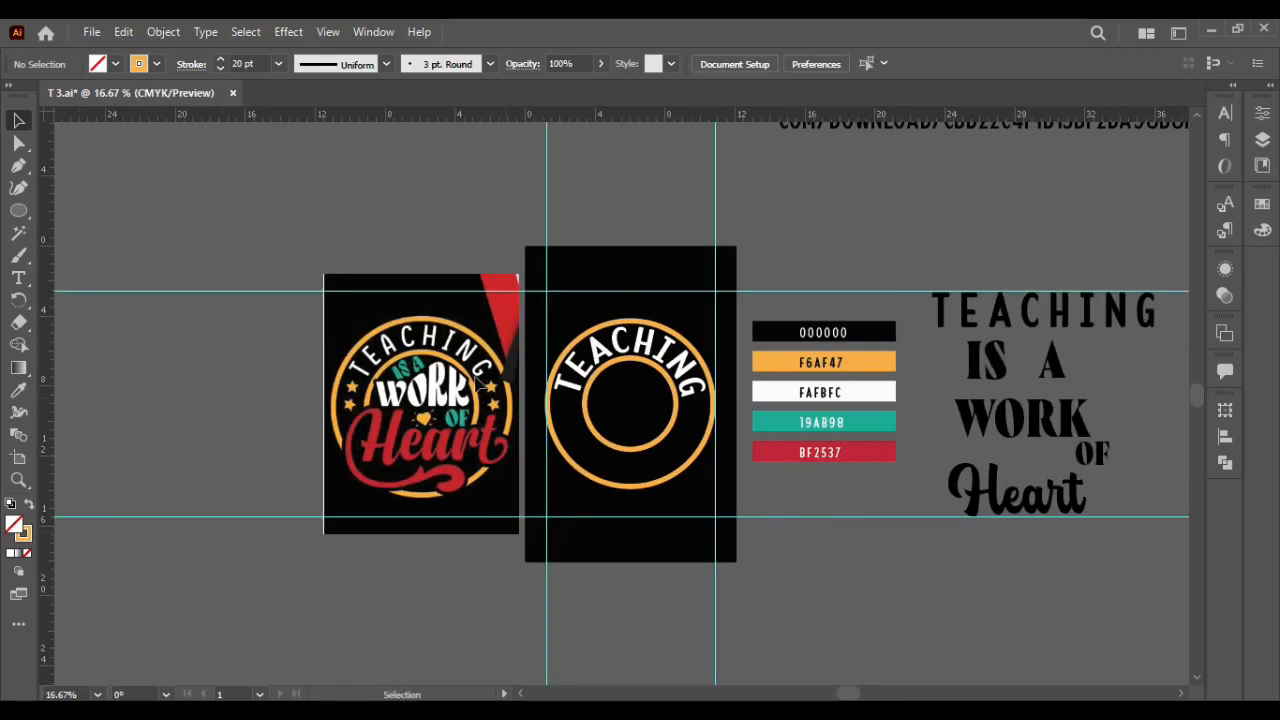
scroll(688, 414, "up", 1)
scroll(686, 412, "right", 2)
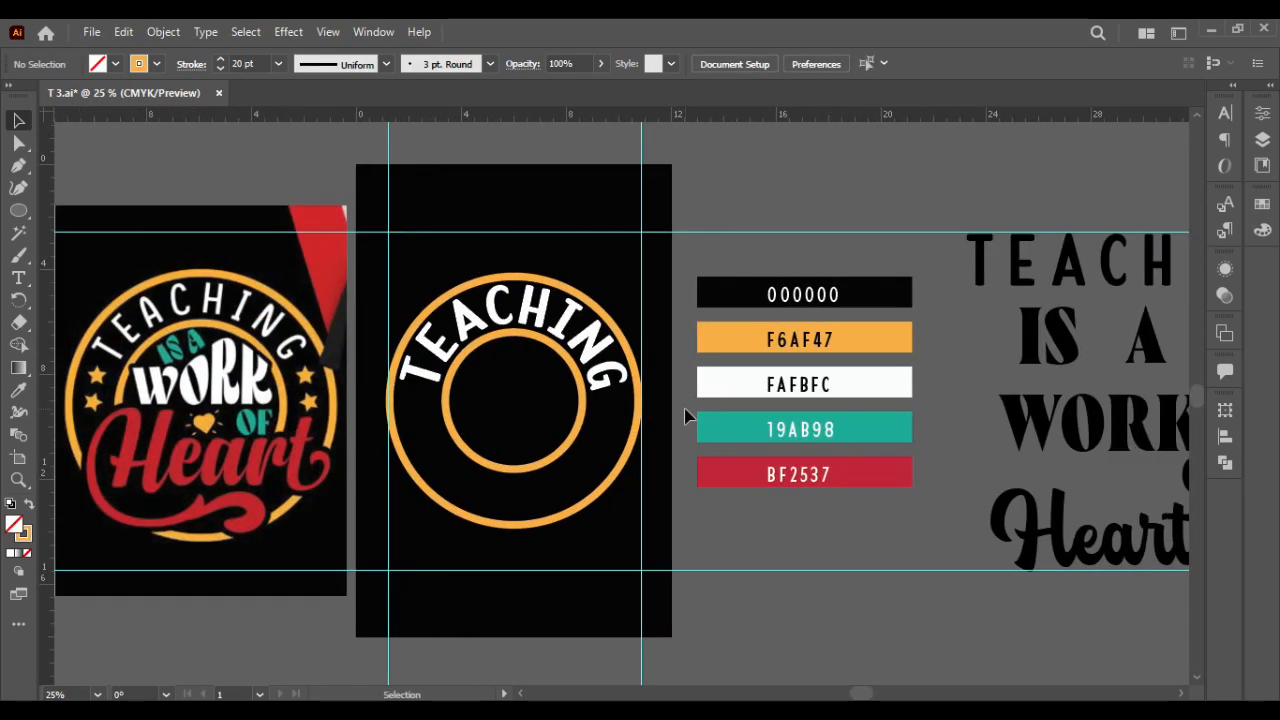
scroll(1020, 455, "down", 1)
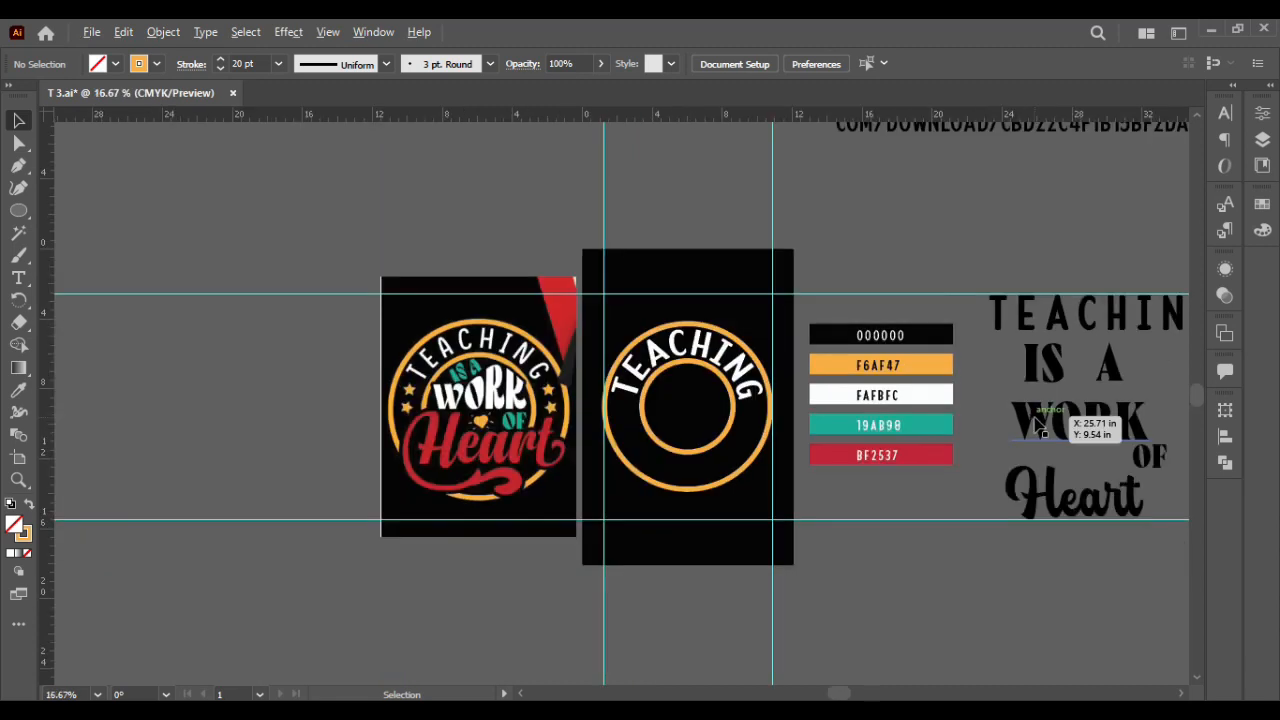
Place a copy of the word WORK in the empty area below the color samples and convert it to outlines
scroll(528, 377, "left", 1)
left_click_drag(1060, 362, 878, 485)
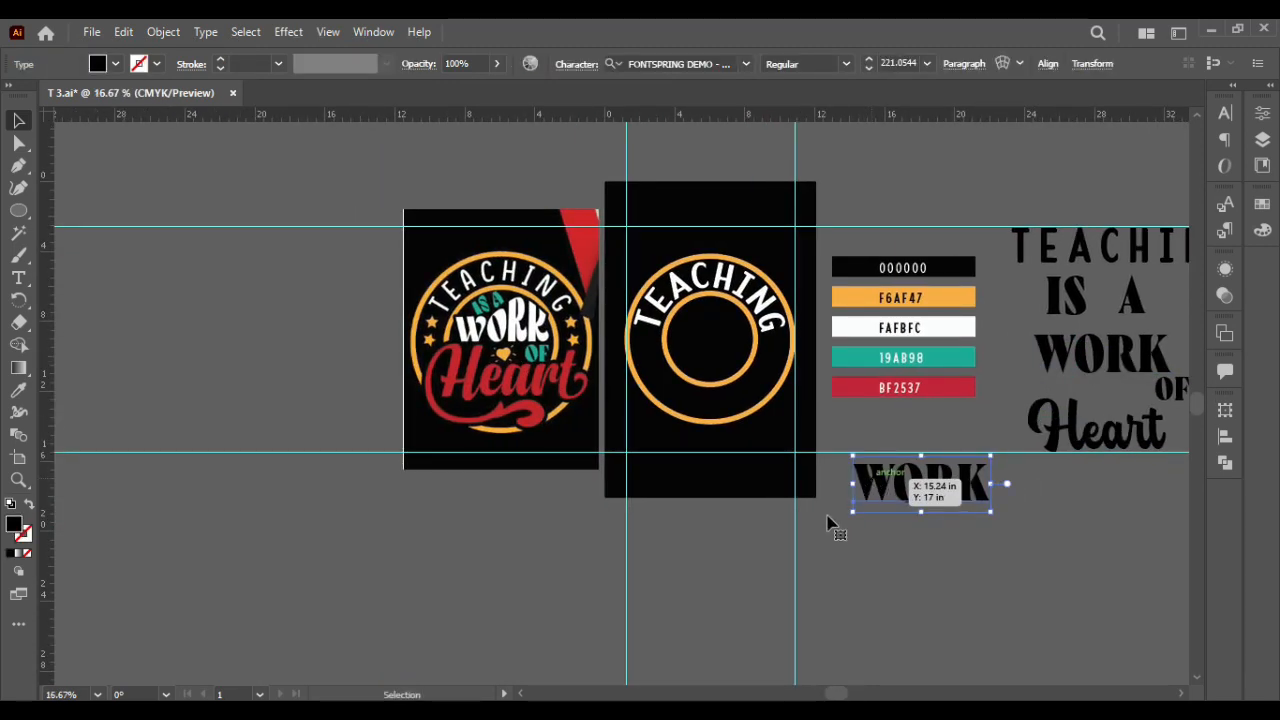
scroll(828, 522, "right", 2)
right_click(767, 493)
left_click(891, 237)
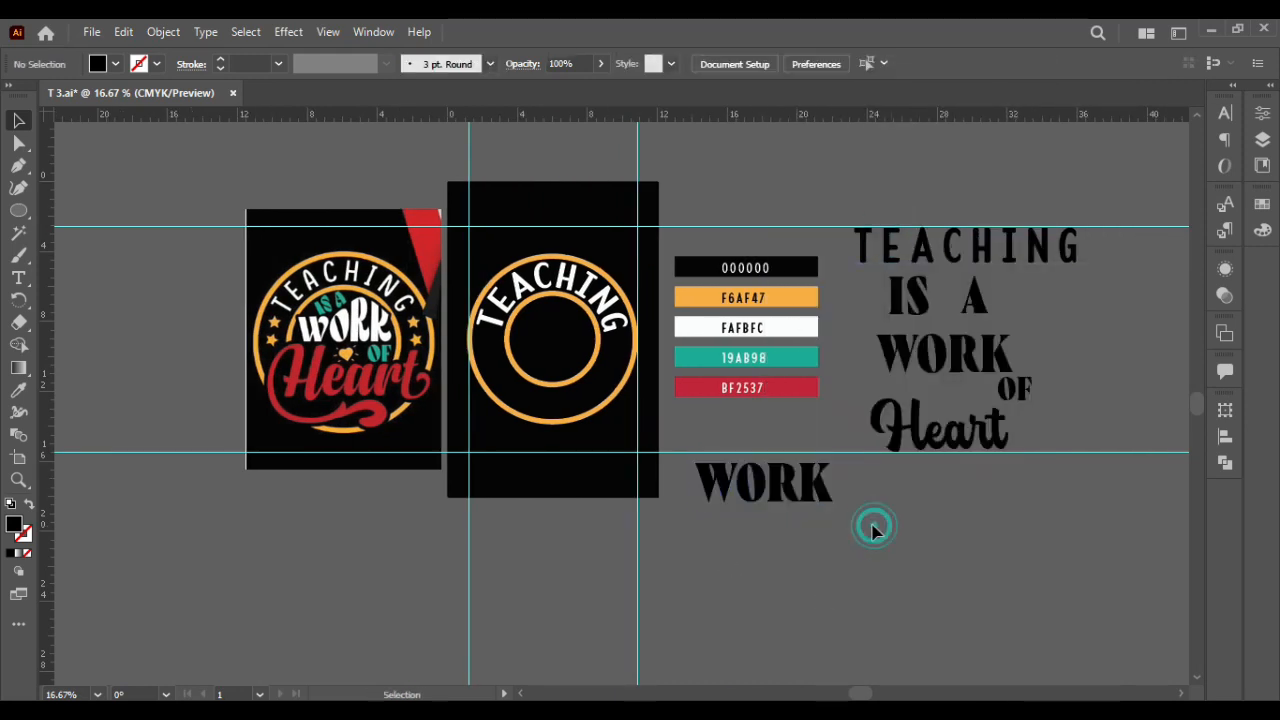
left_click_drag(820, 477, 839, 548)
left_click(910, 508)
left_click(903, 534)
left_click(1026, 531)
Draw a rectangle slightly larger than the copied word WORK so that it covers the whole word
left_click(22, 210)
left_click(76, 210)
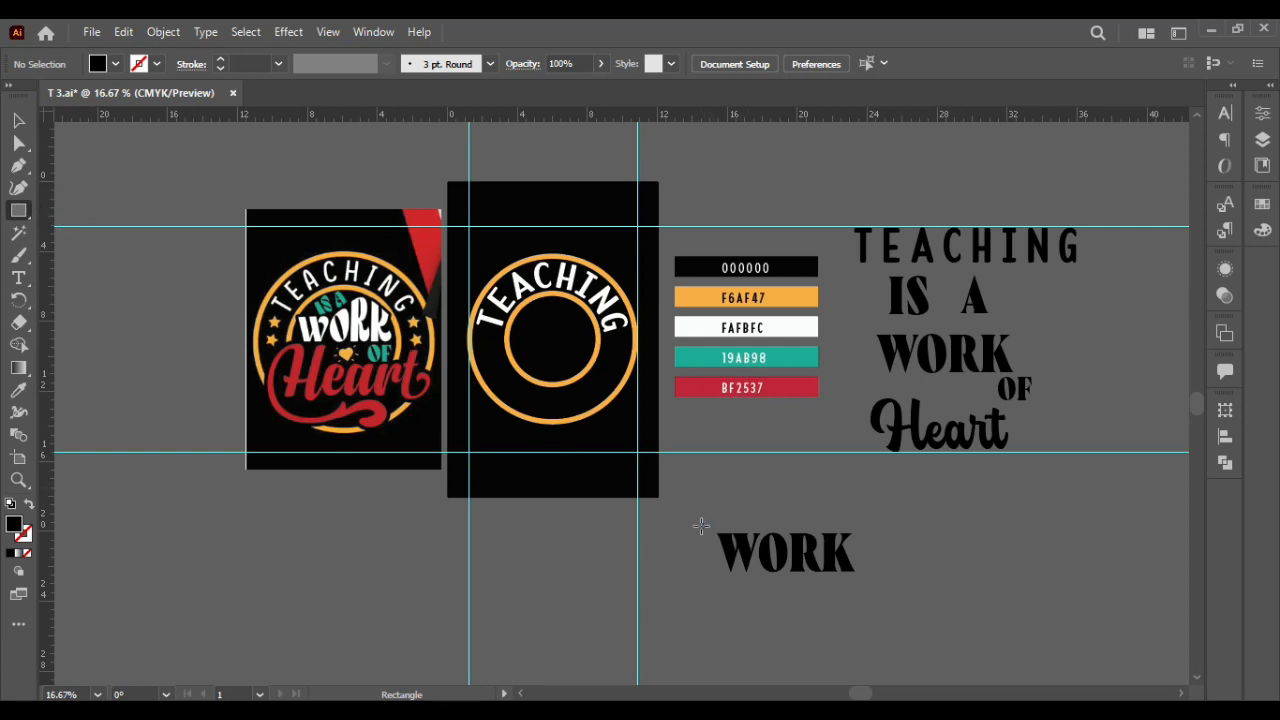
left_click_drag(706, 533, 870, 578)
key("v")
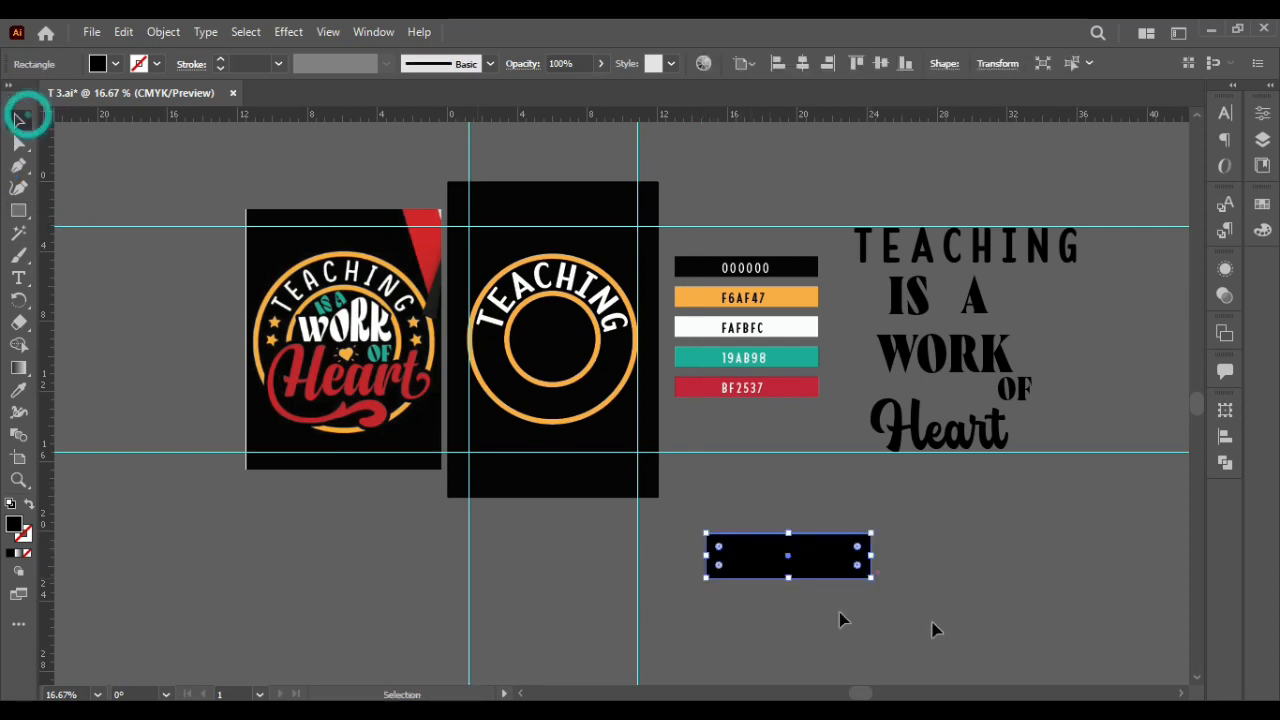
left_click(843, 620)
scroll(835, 543, "up", 2)
left_click(798, 583)
Fill the rectangle with the 19AB98 teal sample
left_click(22, 390)
left_click(590, 174)
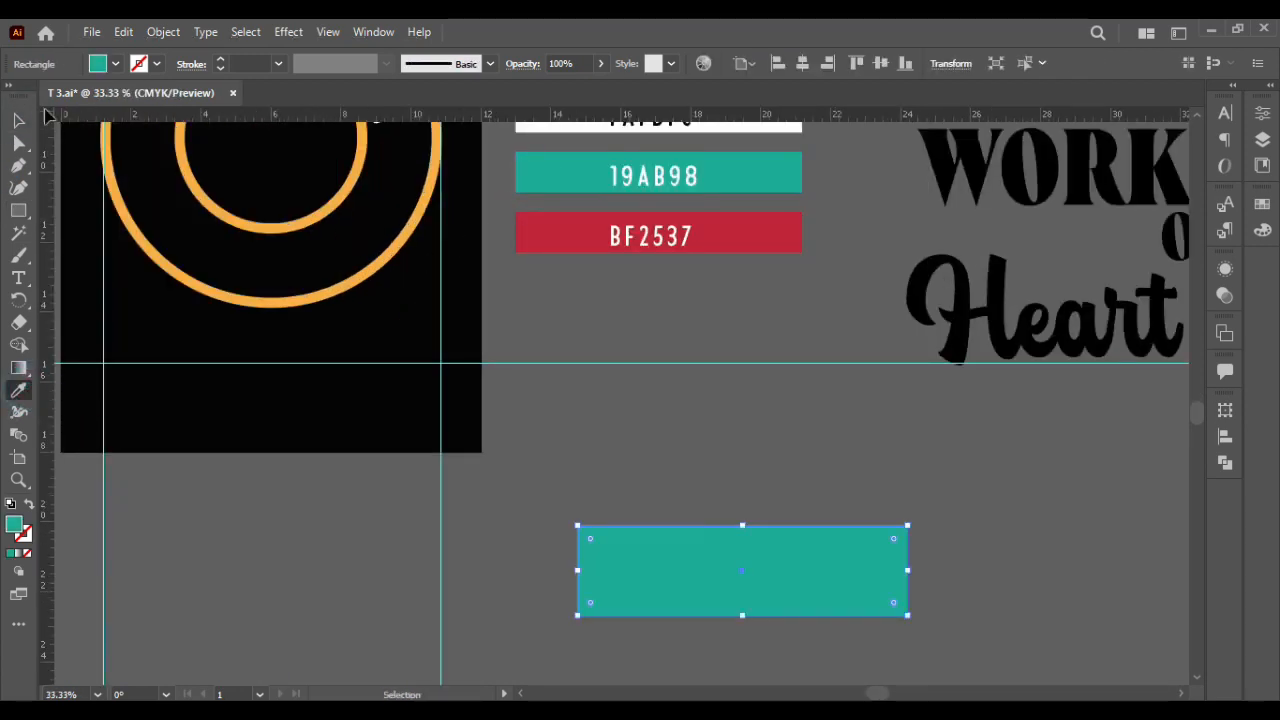
left_click(19, 120)
Fill the rectangle with the FAFBFC white sample and send it behind the word WORK
left_click(22, 390)
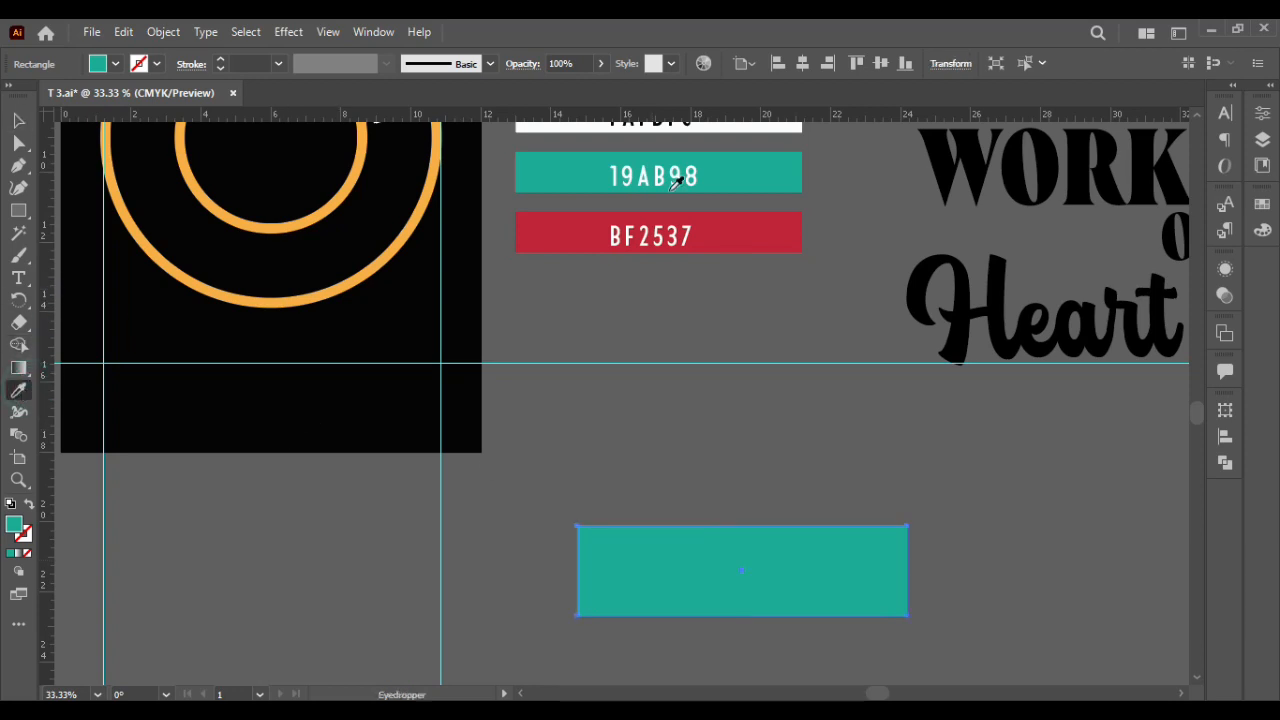
left_click(779, 124)
left_click(19, 120)
right_click(778, 592)
mouse_move(824, 475)
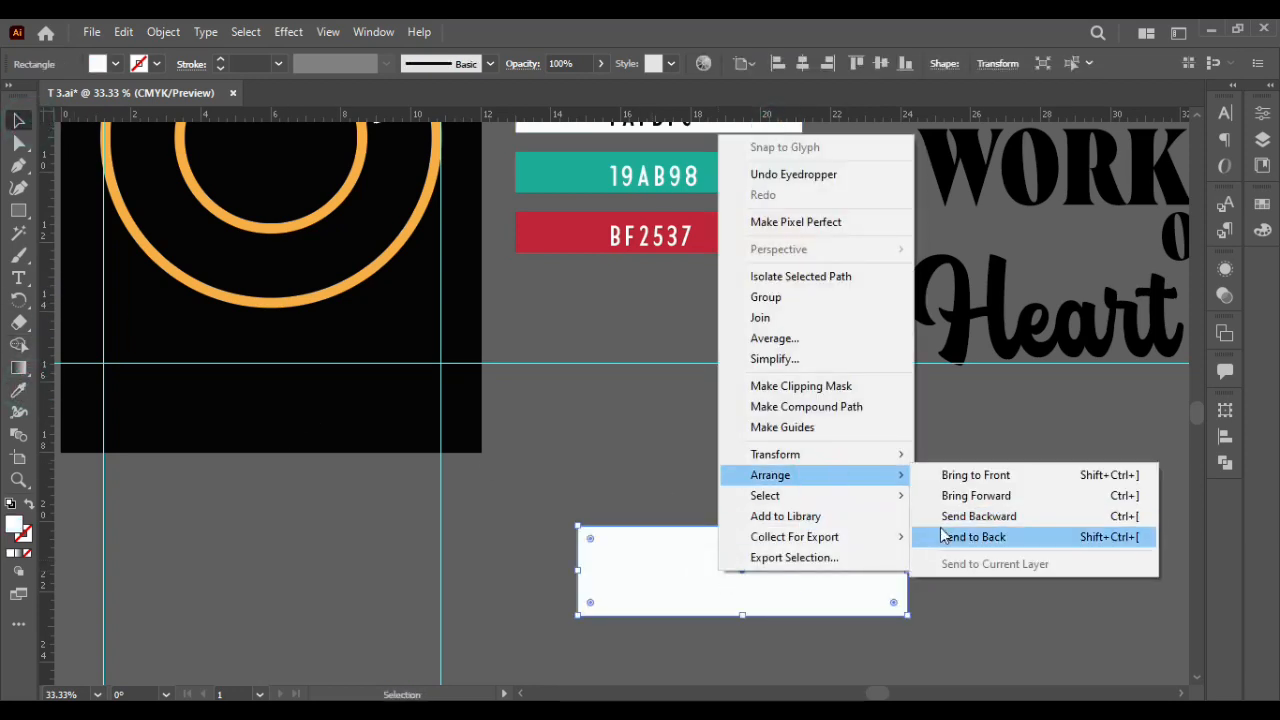
left_click(943, 536)
left_click(969, 551)
Center the word WORK and the white rectangle on each other vertically and horizontally
scroll(969, 551, "down", 1)
left_click(792, 545)
left_click(886, 515, "shift")
left_click(901, 512)
left_click(880, 64)
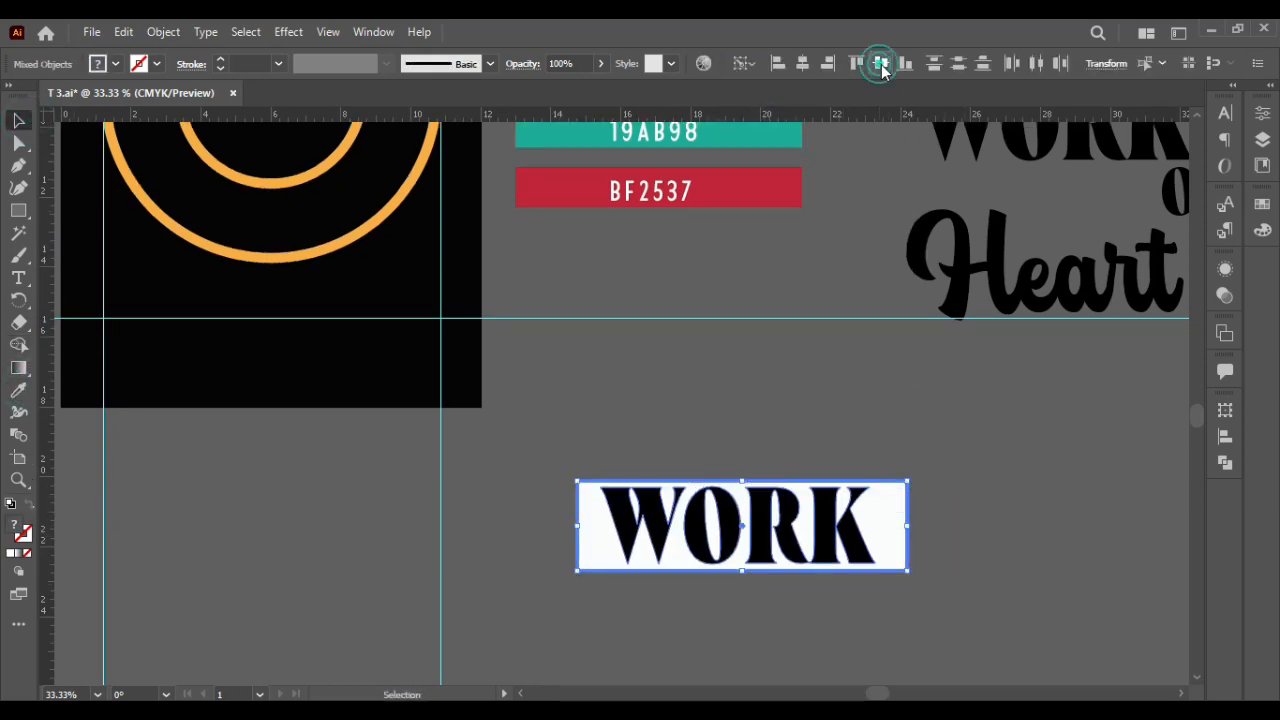
left_click(803, 64)
left_click(797, 466)
Narrow the white rectangle from both sides so it closely fits the width of WORK
scroll(805, 455, "up", 2)
left_click(960, 432)
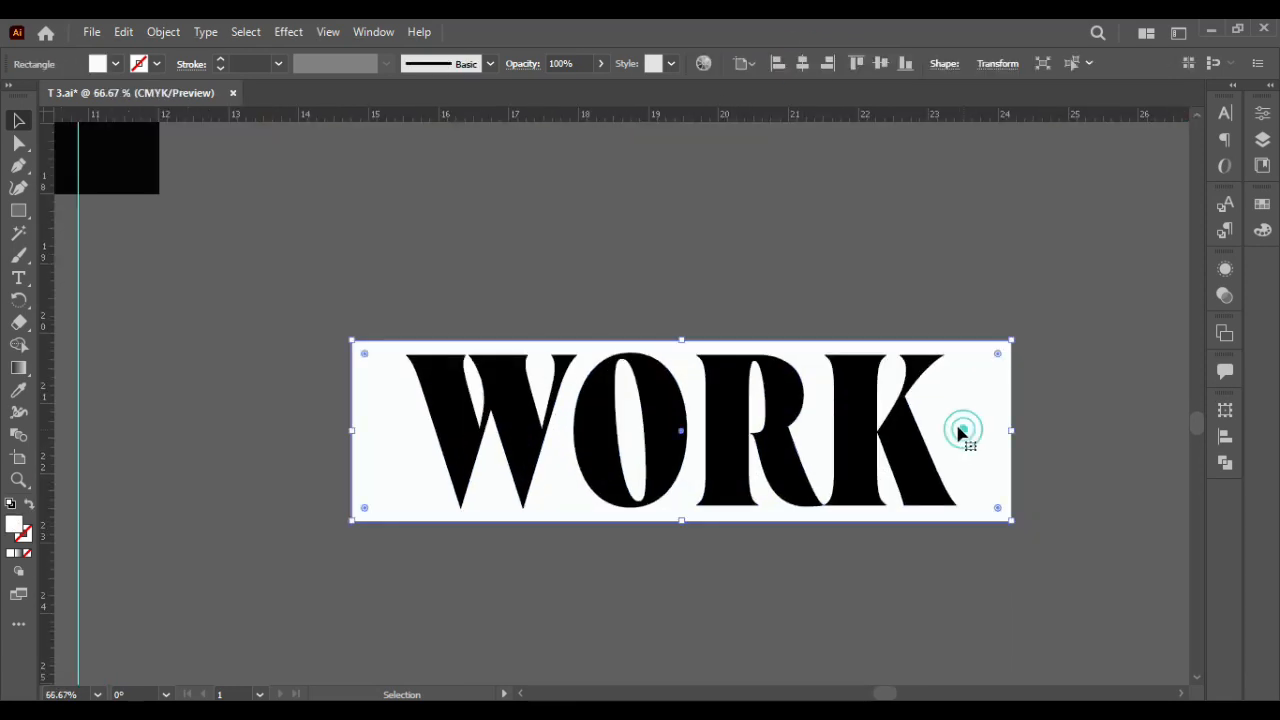
left_click_drag(1010, 430, 960, 430)
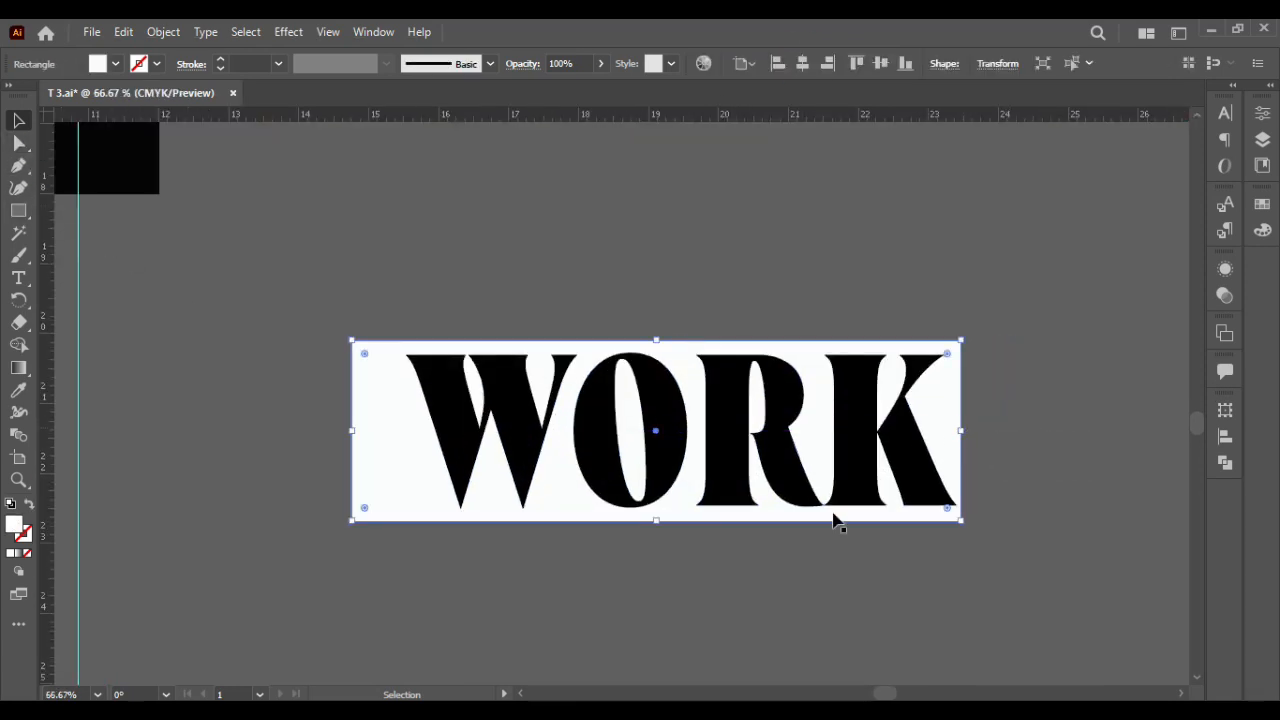
left_click_drag(352, 430, 401, 432)
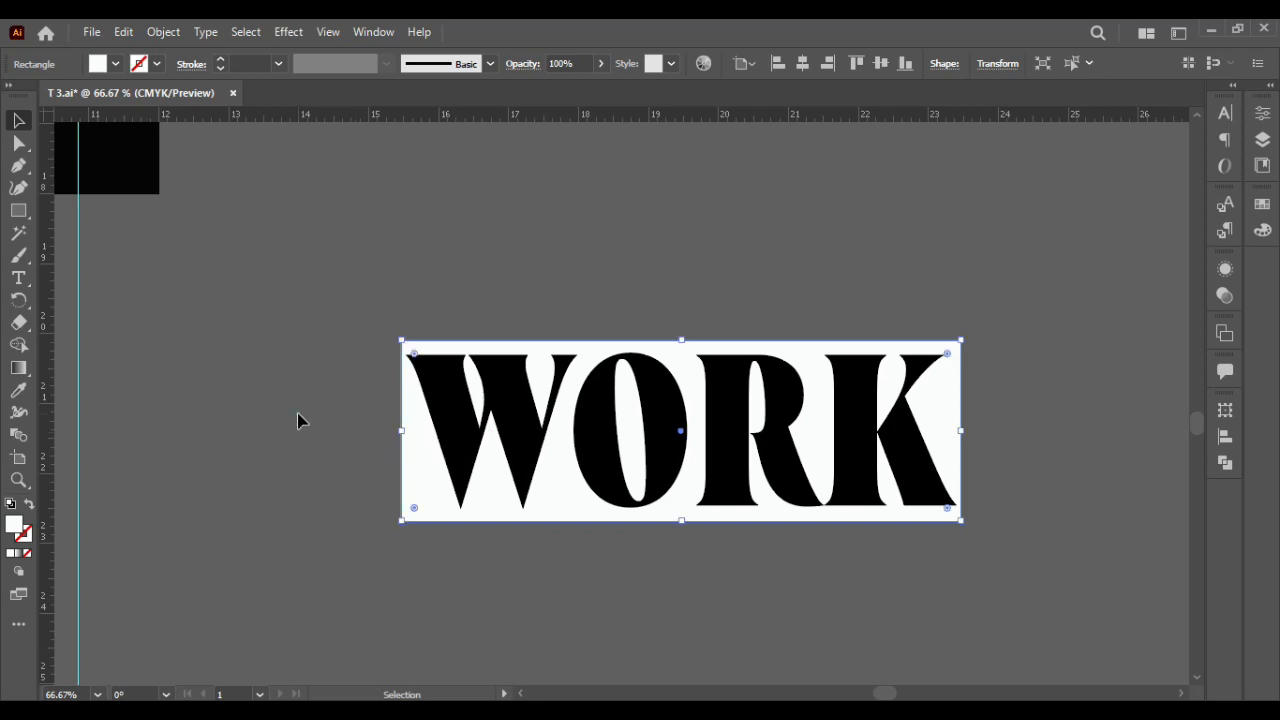
left_click_drag(342, 342, 485, 482)
left_click(886, 266)
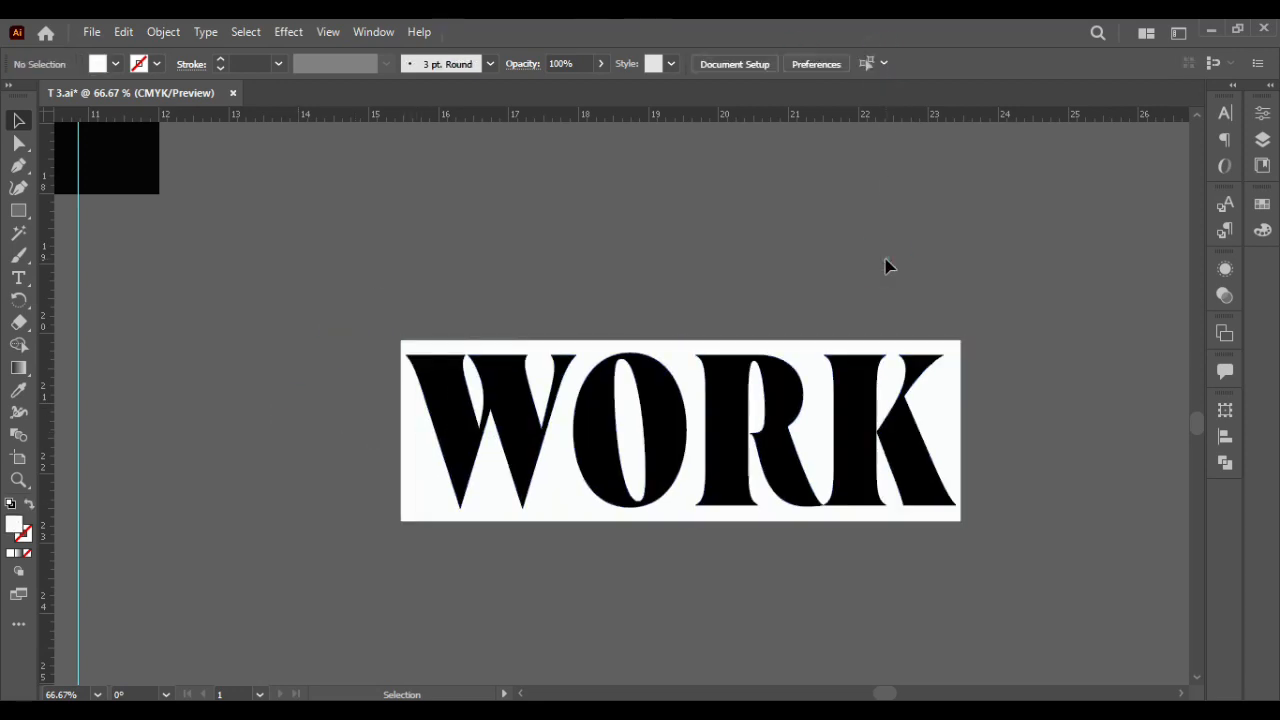
Trim the lower and upper edges of the white rectangle closer to the WORK letters
left_click(764, 503)
left_click_drag(681, 521, 683, 515)
left_click(649, 306)
left_click(660, 346)
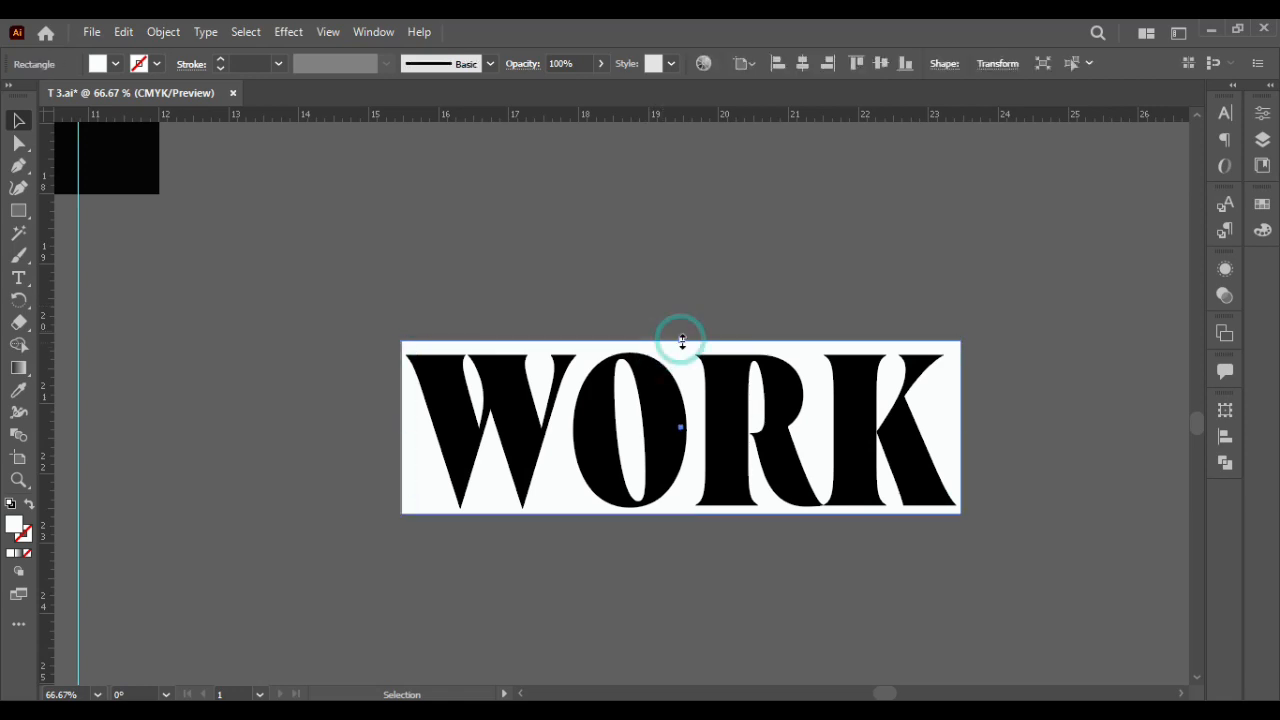
left_click_drag(681, 343, 683, 348)
Realign the vertical centers of WORK and the trimmed rectangle
left_click_drag(692, 234, 776, 474)
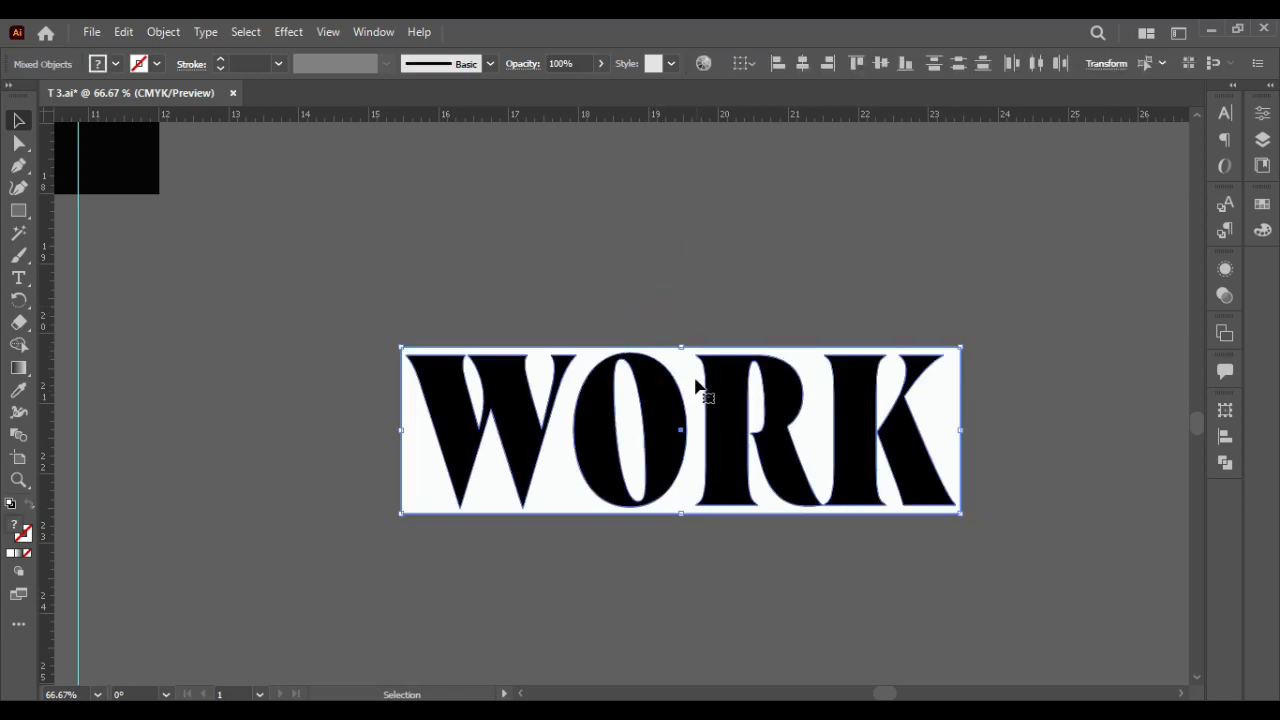
left_click(696, 376)
left_click(880, 63)
left_click(786, 220)
Move the word WORK off the white rectangle into the free space above it
scroll(760, 290, "down", 1)
left_click_drag(738, 350, 701, 288)
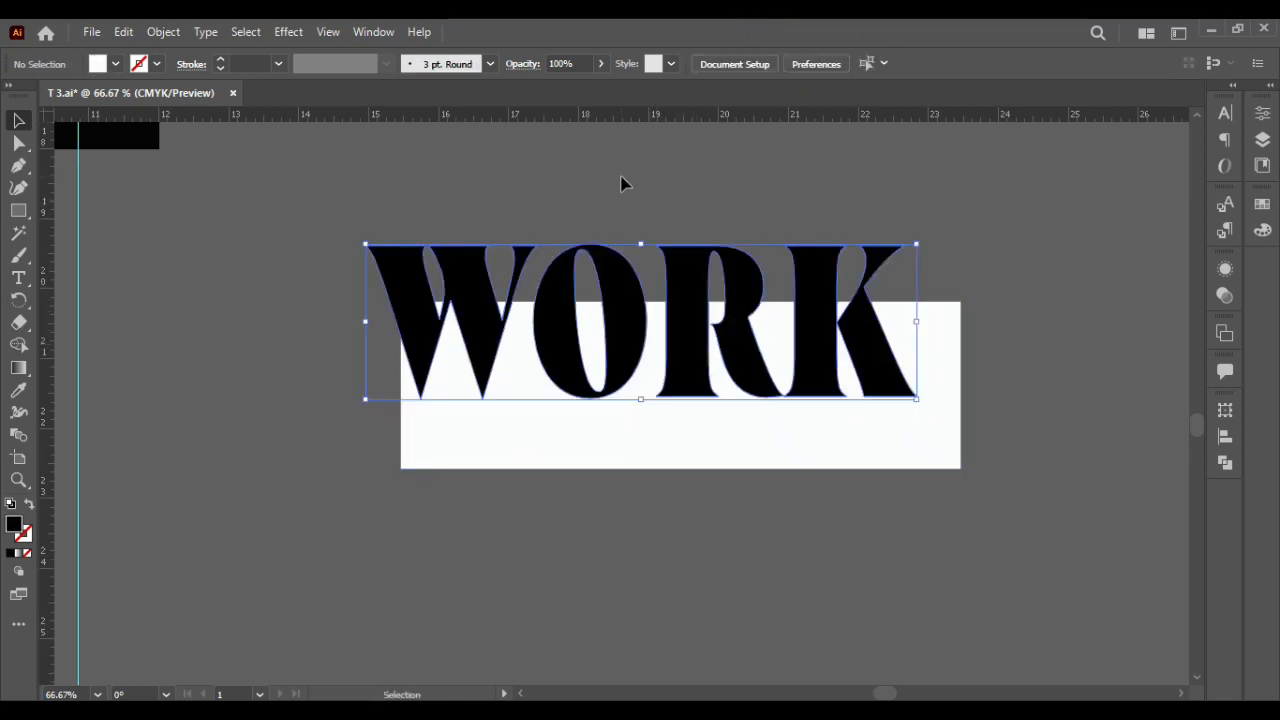
scroll(648, 454, "down", 1)
scroll(648, 455, "up", 1)
left_click_drag(676, 429, 607, 285)
Move the white rectangle into the free space below the word WORK
left_click(752, 372)
left_click(771, 442)
scroll(773, 472, "left", 3)
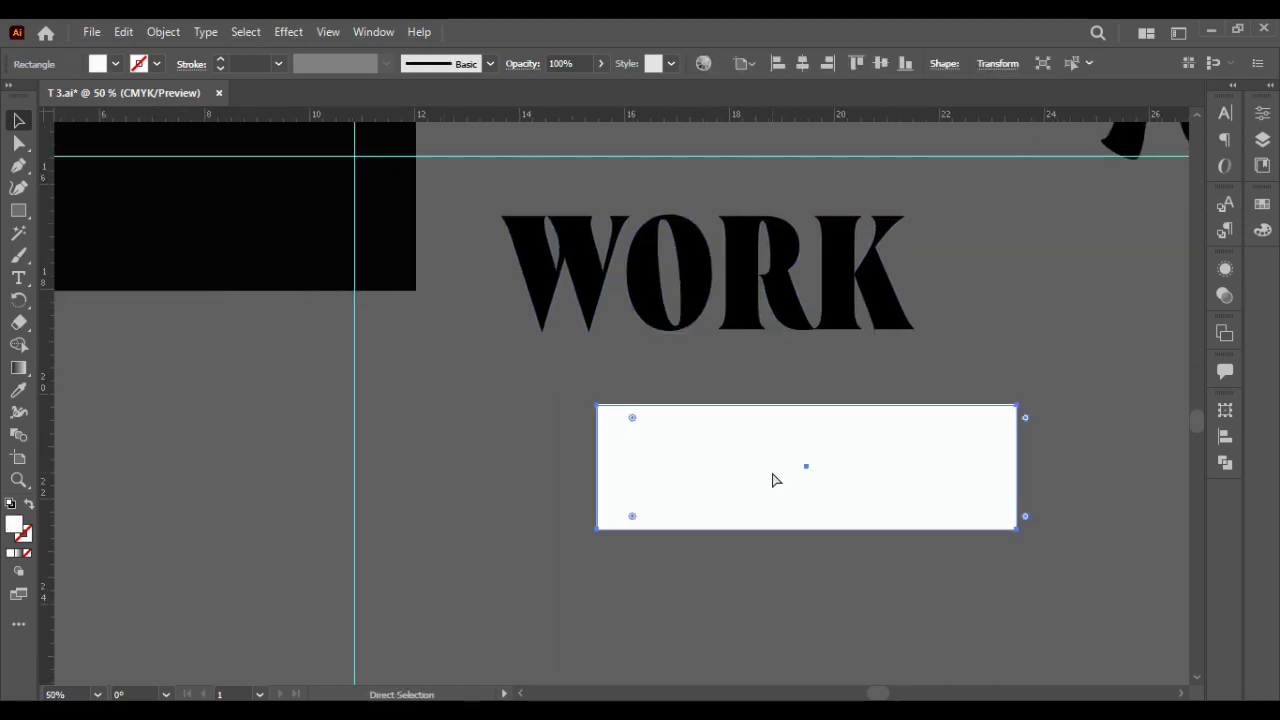
Start an Arc warp effect on the white rectangle with a 6% horizontal bend, keeping the rectangle in view
left_click(281, 32)
mouse_move(460, 258)
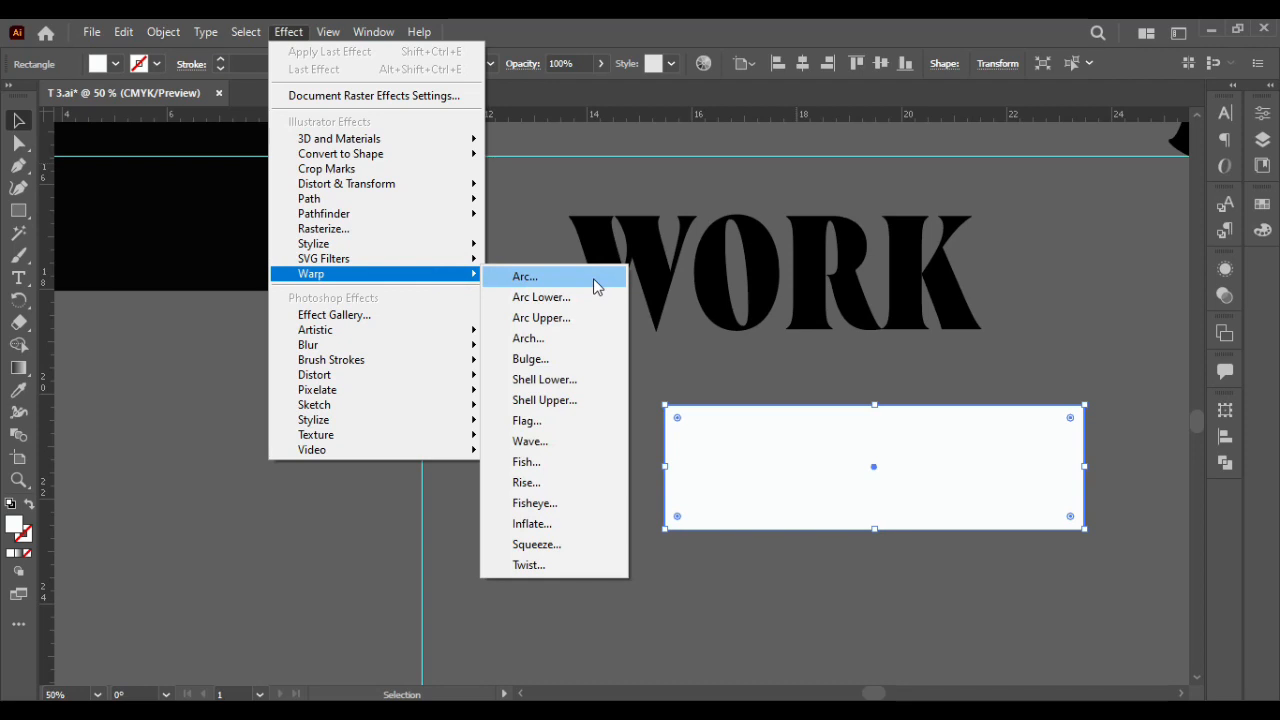
left_click(594, 280)
left_click_drag(1067, 258, 1052, 260)
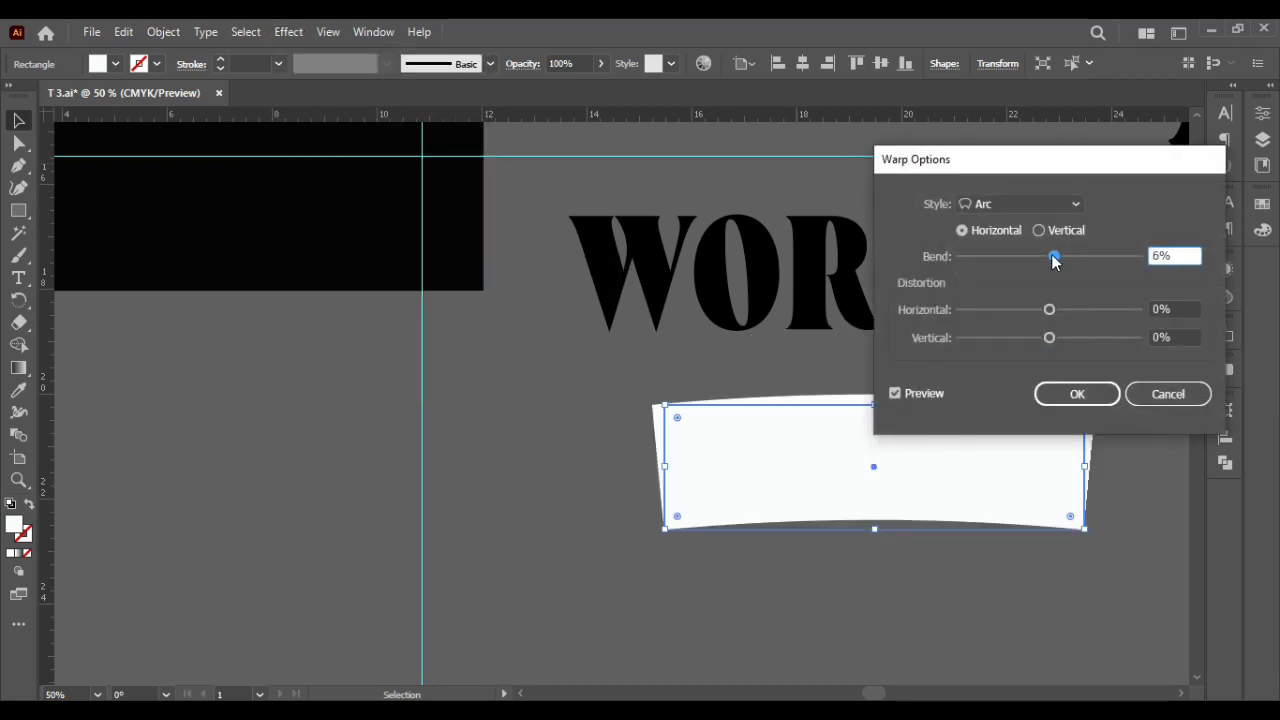
left_click_drag(1100, 162, 443, 177)
Try the Wave warp style on the rectangle with a 2% bend and 1% horizontal distortion
left_click(380, 220)
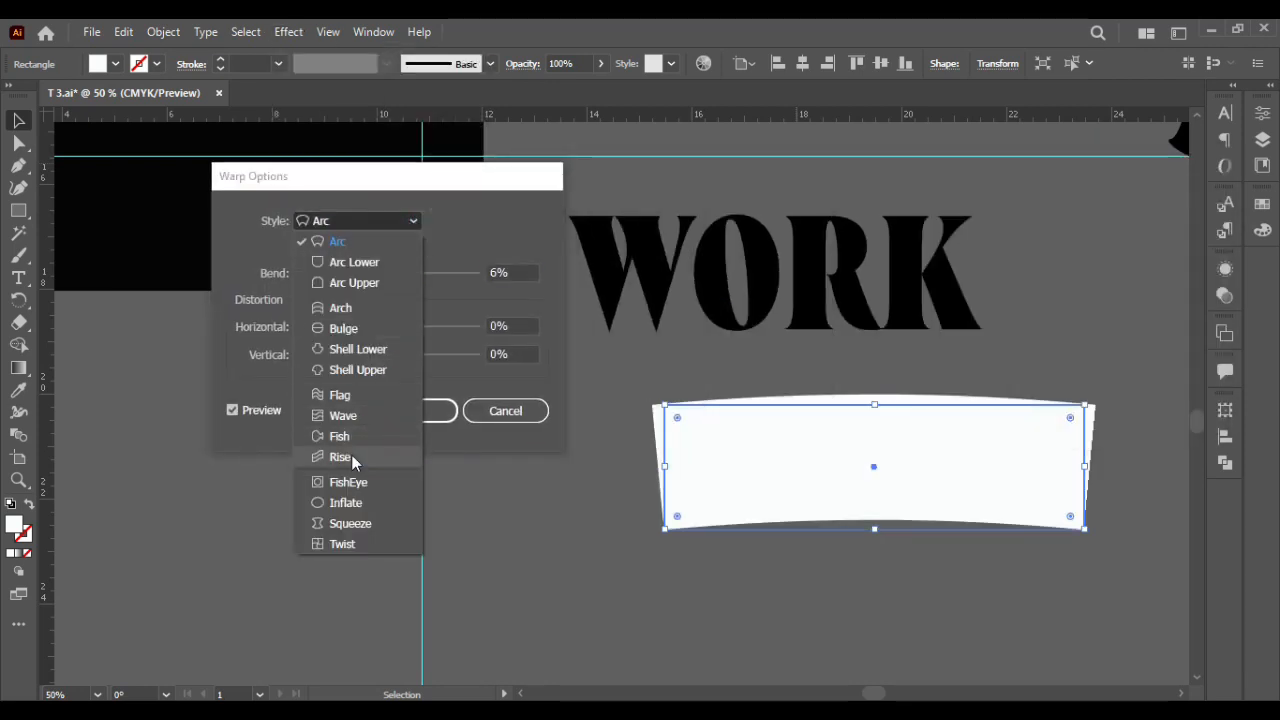
left_click(346, 416)
left_click_drag(403, 274, 411, 280)
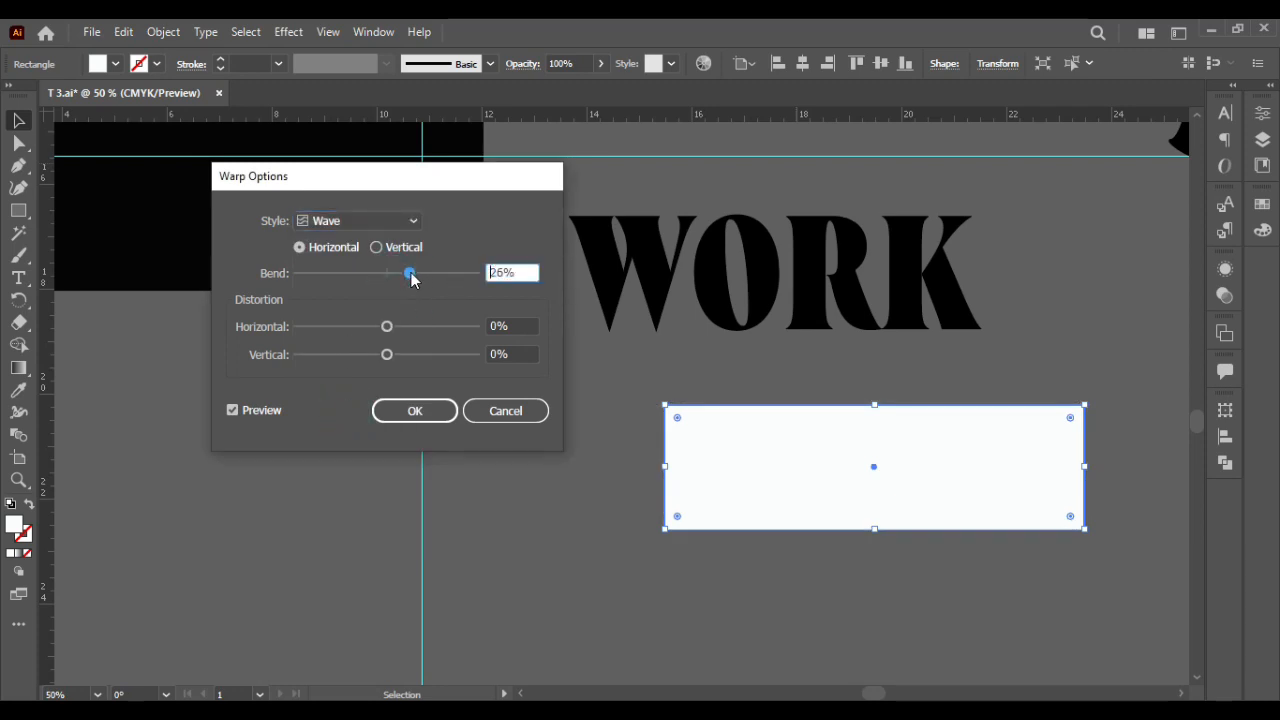
mouse_move(386, 343)
left_mouse_down()
mouse_move(412, 330)
mouse_move(374, 328)
mouse_move(386, 327)
left_mouse_up()
left_click_drag(415, 273, 331, 279)
Apply a Rise warp with a strong horizontal bend, -4% horizontal distortion and 8% vertical distortion to the rectangle
left_click(408, 220)
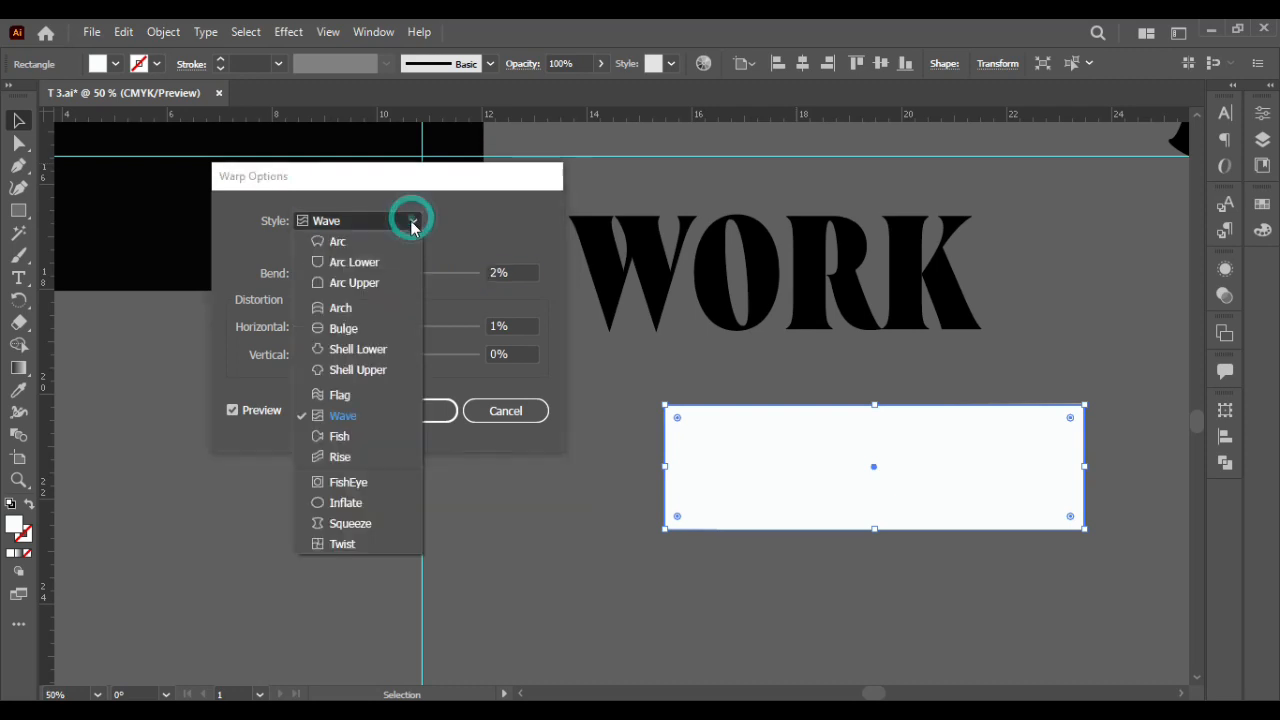
left_click(345, 458)
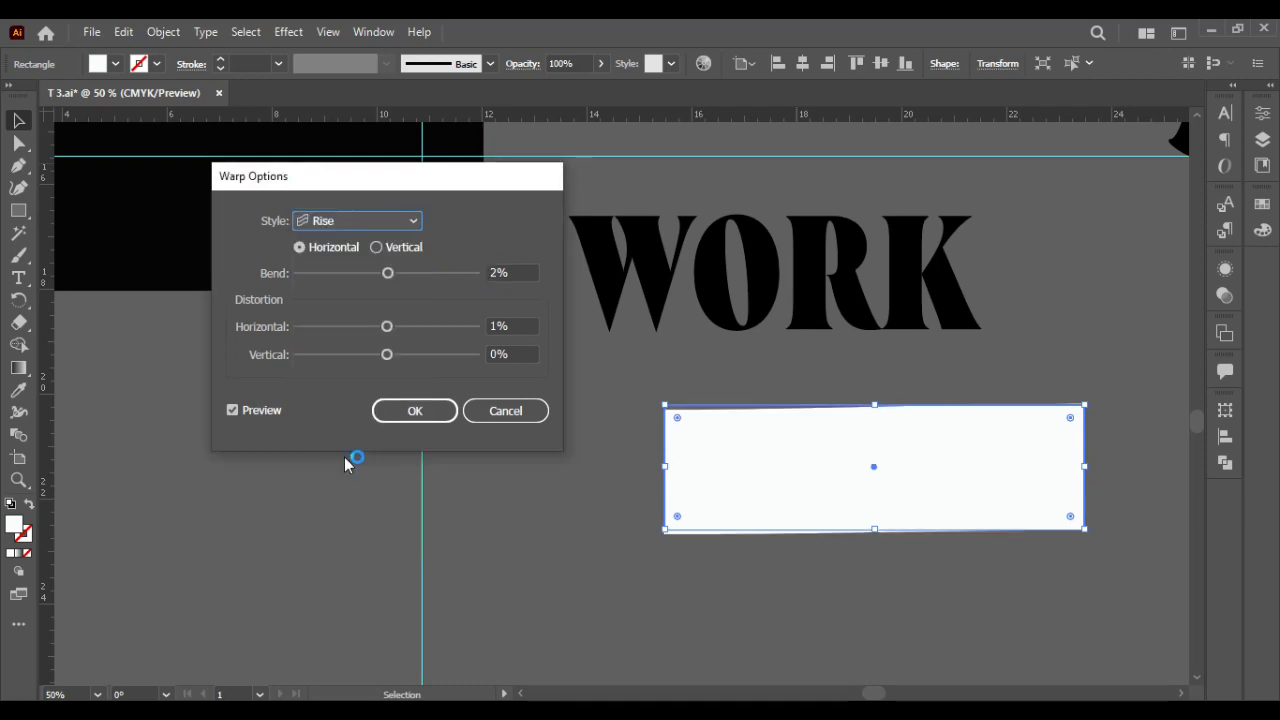
left_click(376, 247)
left_click(299, 247)
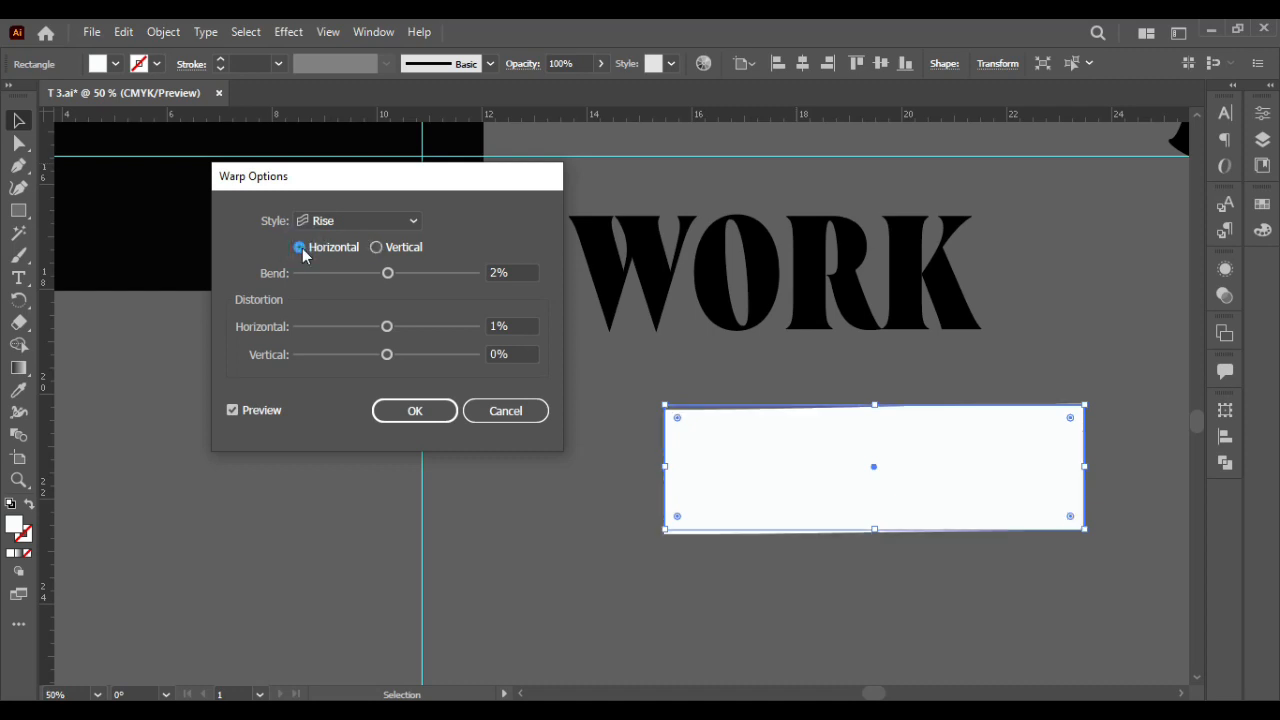
left_click_drag(388, 274, 414, 275)
left_click_drag(387, 326, 401, 362)
left_click_drag(396, 361, 393, 361)
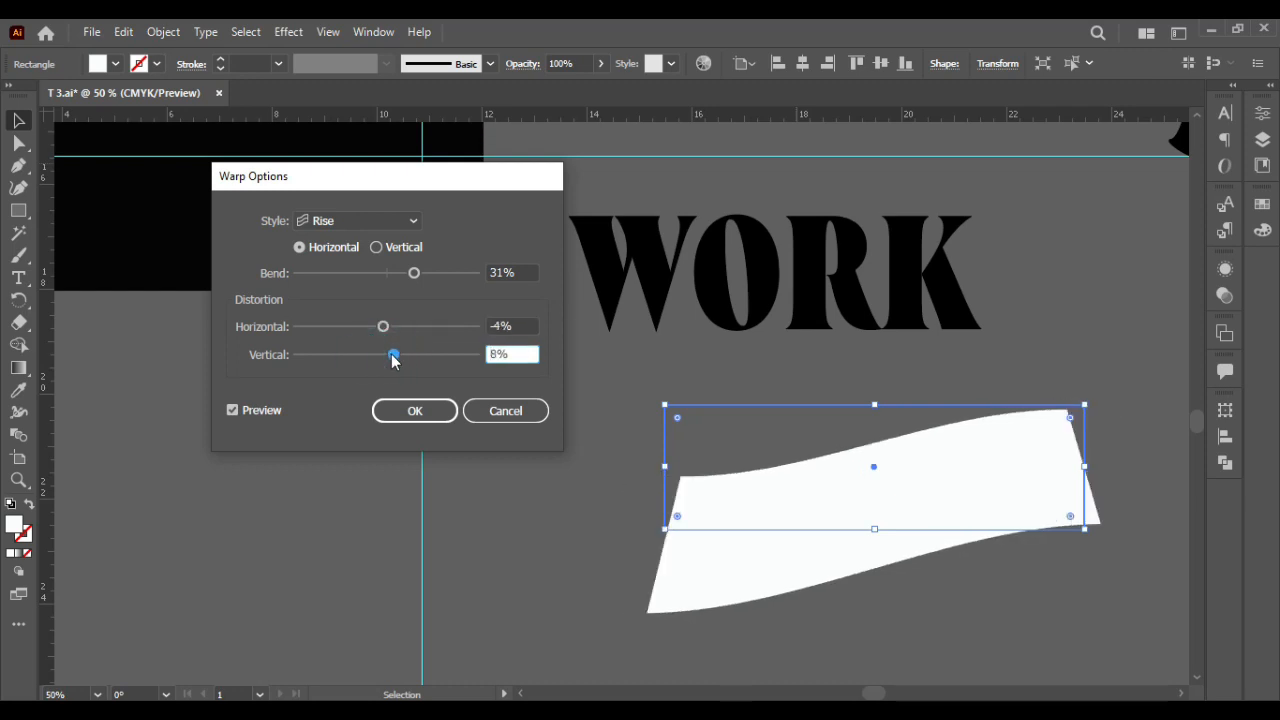
left_click_drag(414, 273, 437, 280)
left_click(415, 411)
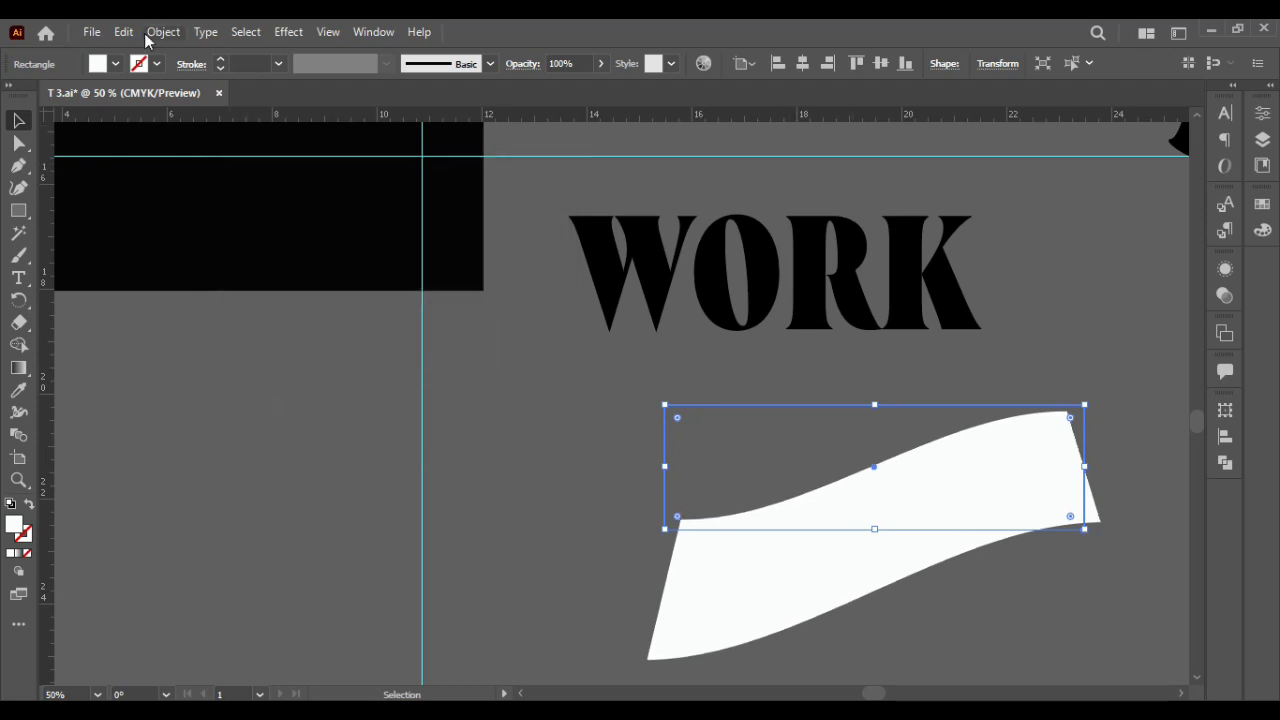
Expand the appearance of the warped rectangle into an editable path and deselect it
left_click(163, 32)
left_click(215, 276)
left_click(163, 32)
left_click(483, 523)
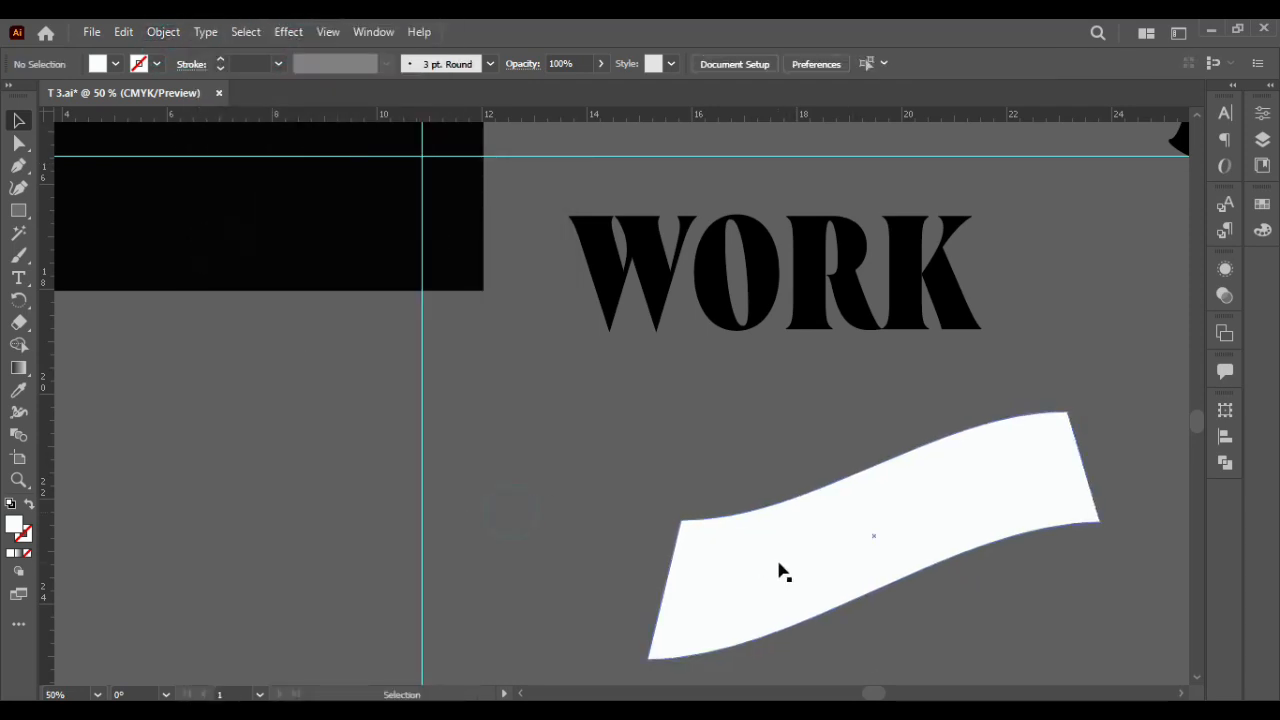
Move the wavy white shape closer to WORK and reflect it across the horizontal axis
left_click_drag(780, 571, 765, 512)
right_click(765, 512)
mouse_move(840, 390)
left_click(1000, 453)
left_click_drag(795, 258, 345, 338)
left_click(237, 395)
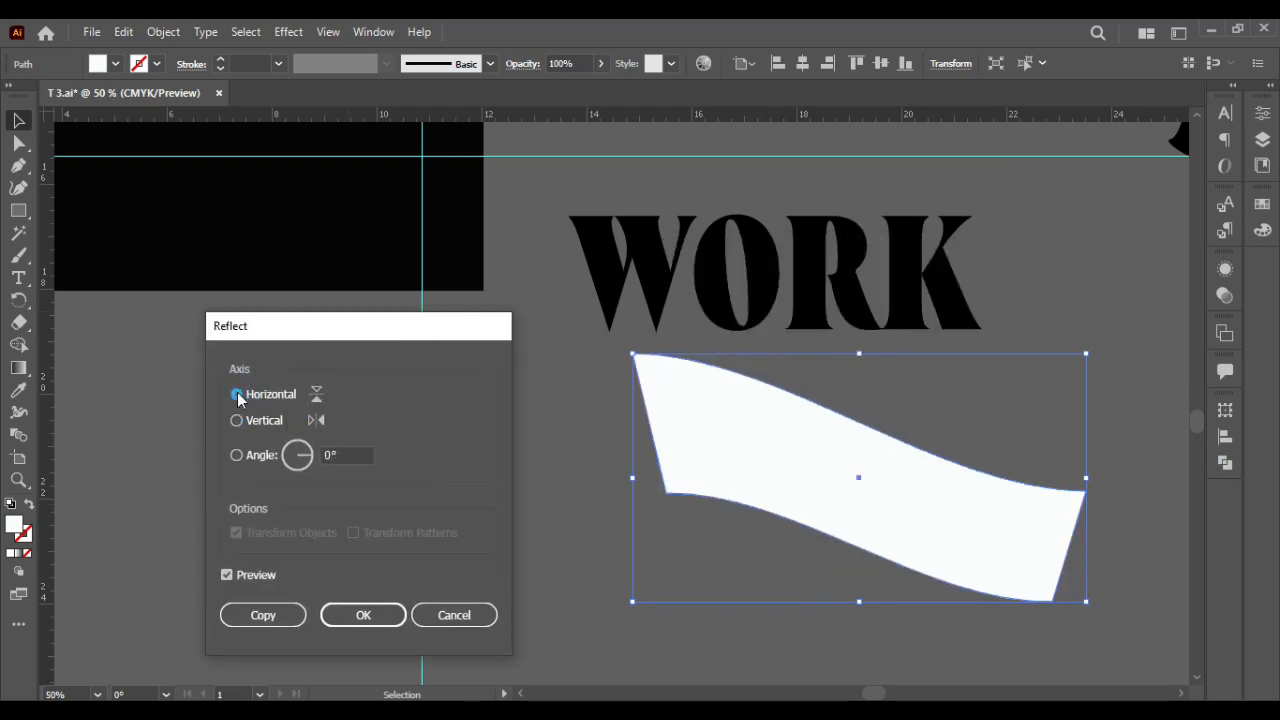
left_click(363, 615)
Reflect the wavy shape across the vertical axis and shift it slightly toward WORK
right_click(705, 440)
mouse_move(745, 583)
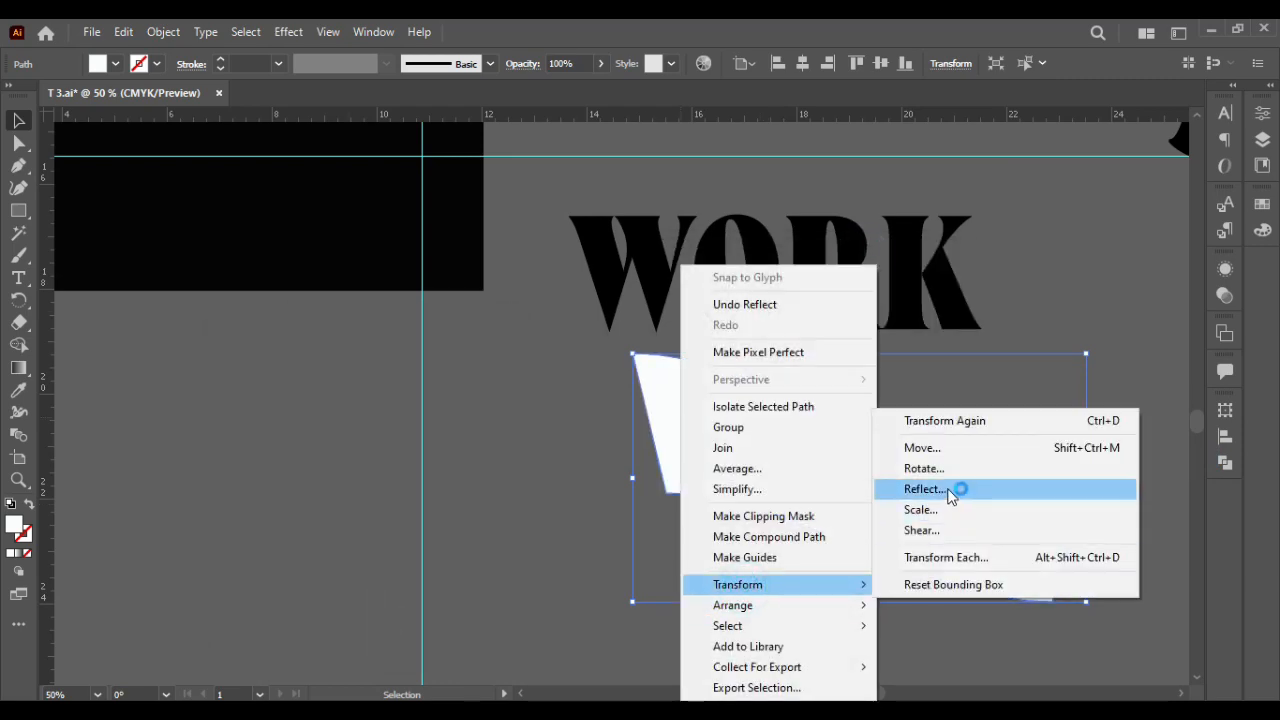
left_click(958, 489)
left_click(237, 421)
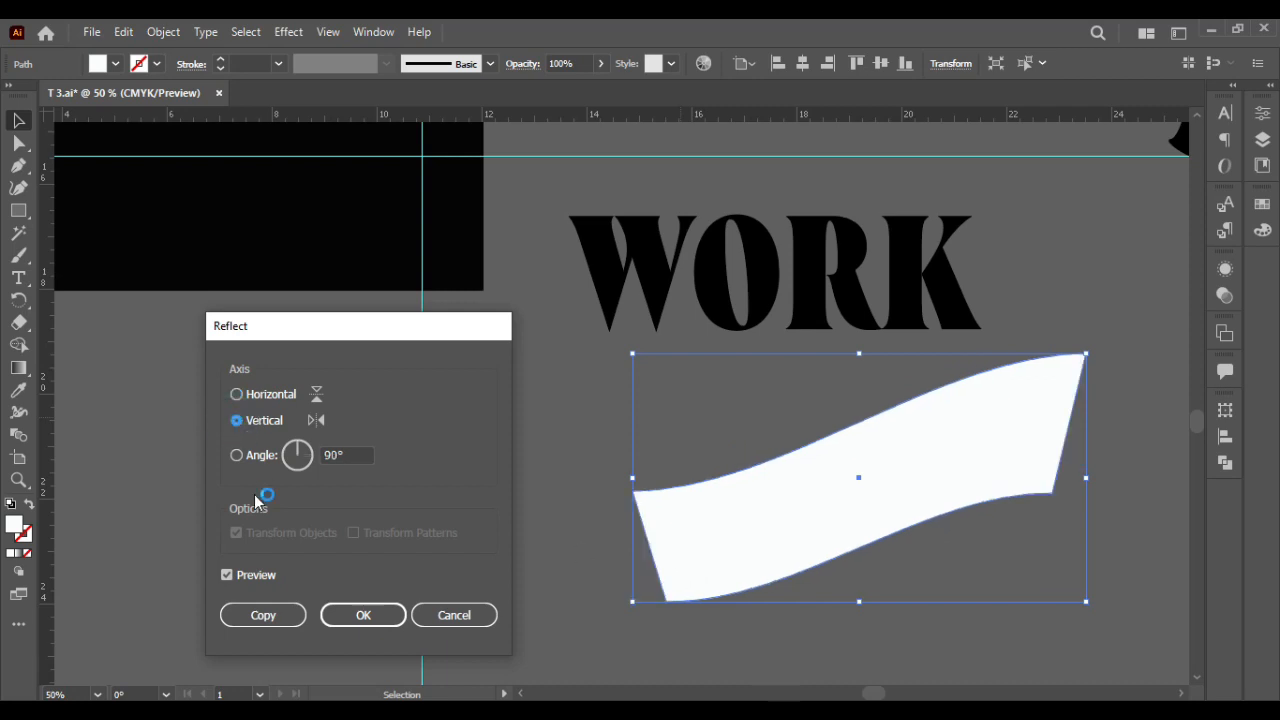
left_click(363, 615)
mouse_move(737, 537)
left_mouse_down()
mouse_move(694, 477)
mouse_move(721, 526)
left_mouse_up()
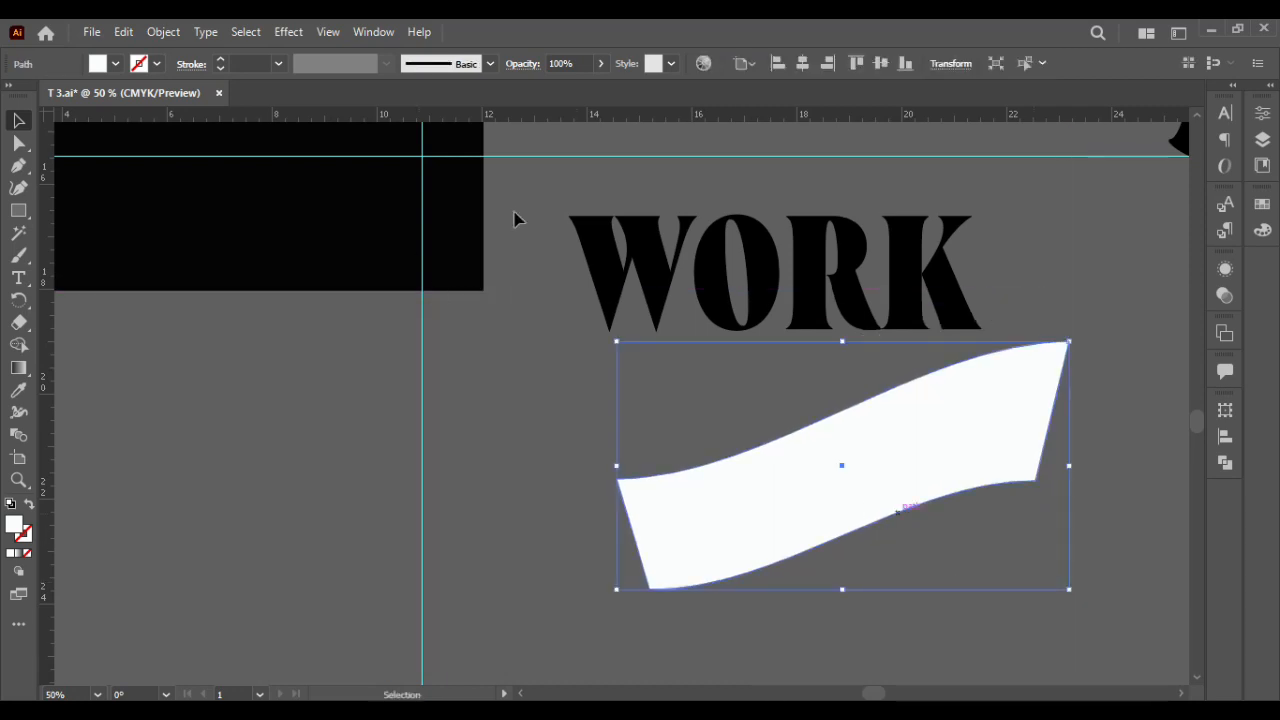
Place horizontal guides level with the upper and lower ends of the wavy shape's right edge
left_click(640, 344)
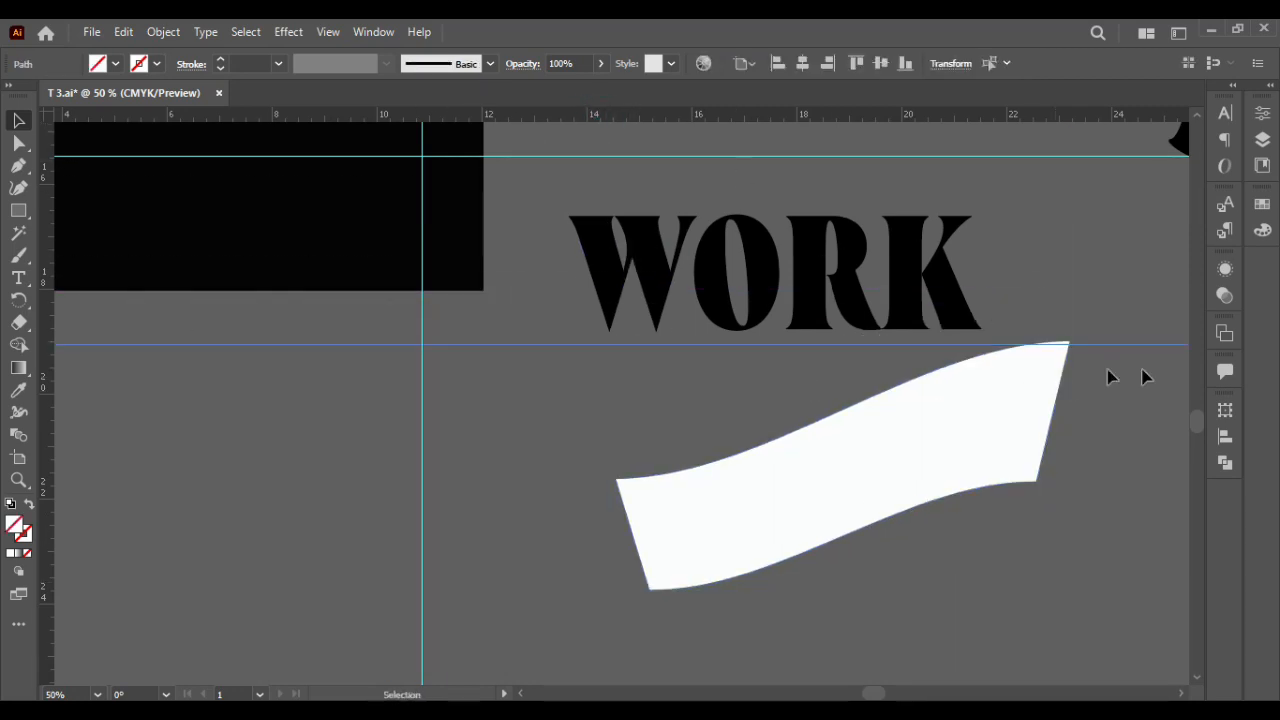
scroll(1100, 370, "up", 2)
left_click_drag(1019, 335, 1021, 331)
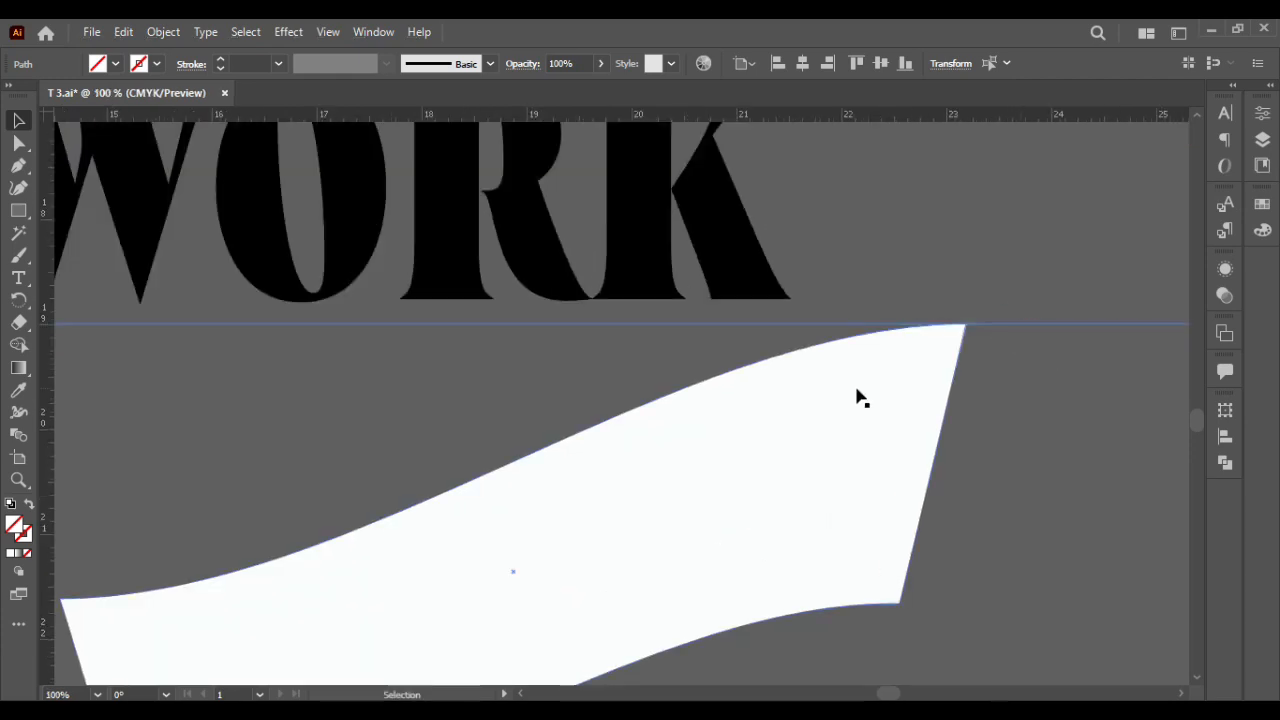
scroll(857, 394, "down", 2)
scroll(851, 380, "down", 1)
left_click_drag(839, 430, 834, 470)
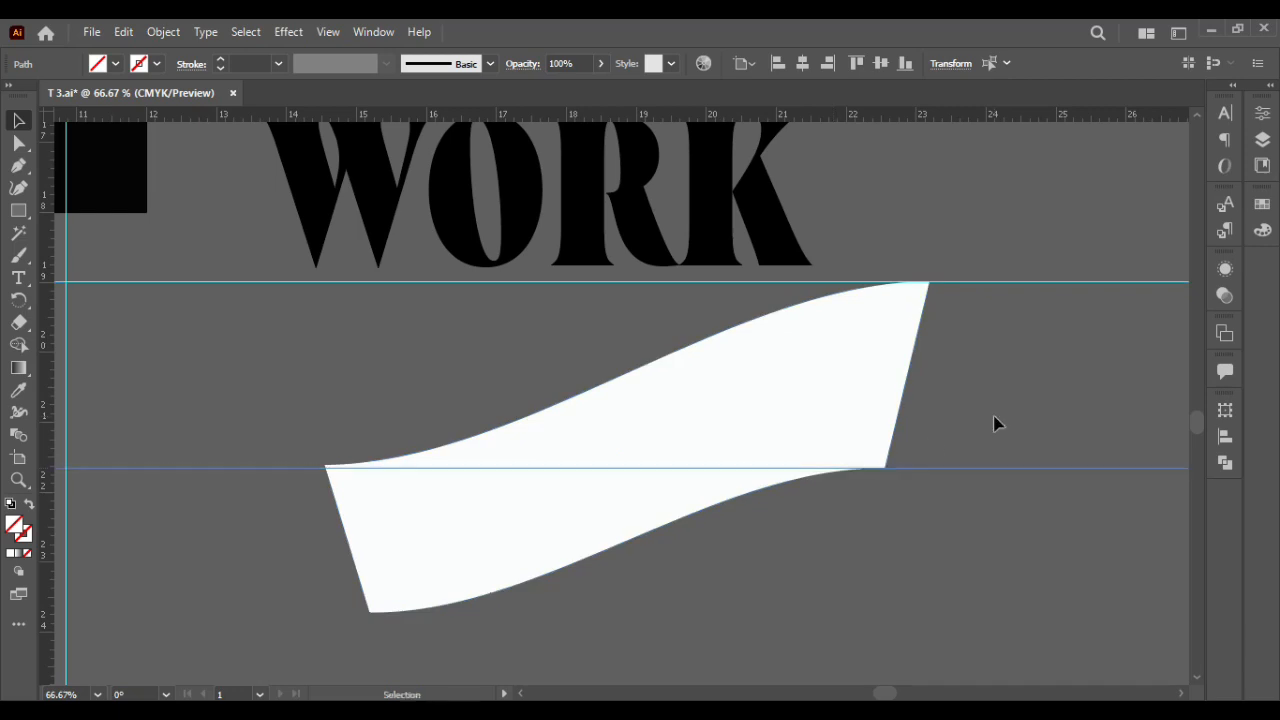
Raise the shape's two left corner points to the horizontal guides and adjust the handle of its left edge
left_click(563, 429)
left_click(15, 145)
left_click_drag(343, 468, 343, 385)
key("ctrl+z")
left_click_drag(326, 470, 350, 283)
left_click_drag(371, 610, 358, 469)
left_click_drag(361, 334, 357, 330)
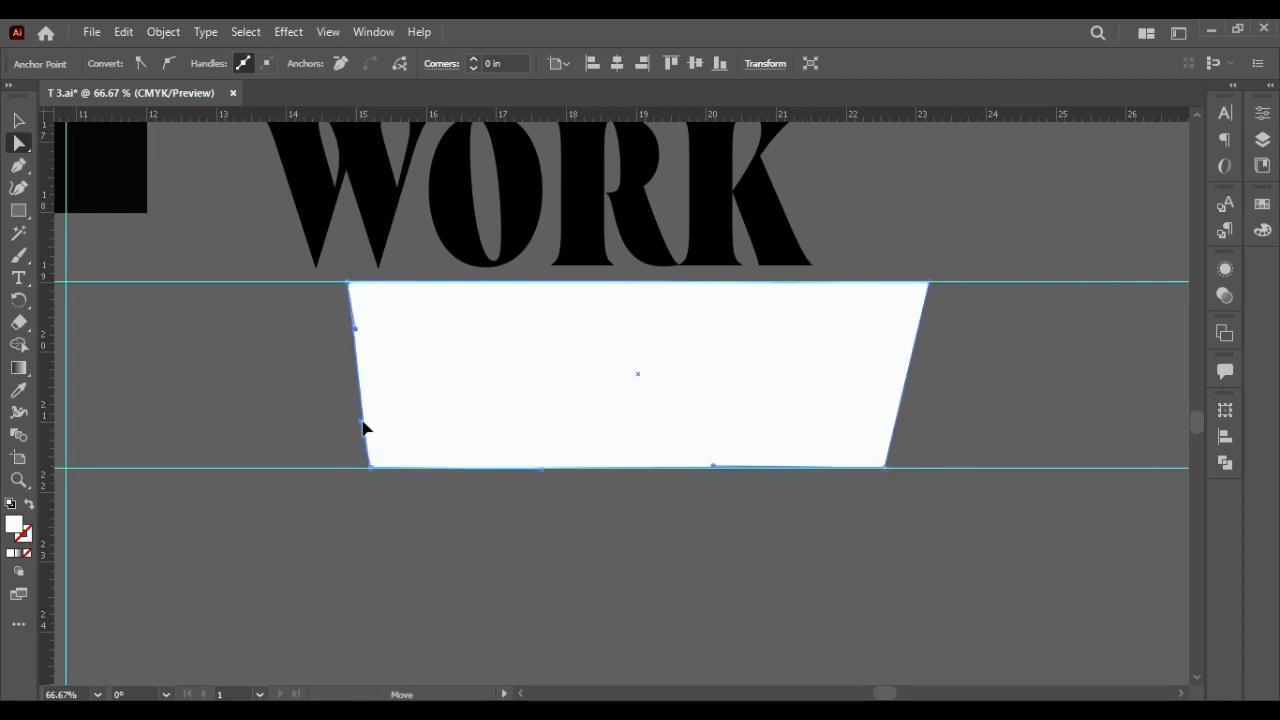
Shift the shape's upper-left corner inward and pull the upper edge's handles in opposite directions to form a wave
left_click_drag(348, 283, 363, 289)
left_click_drag(563, 287, 558, 360)
left_click_drag(726, 281, 699, 195)
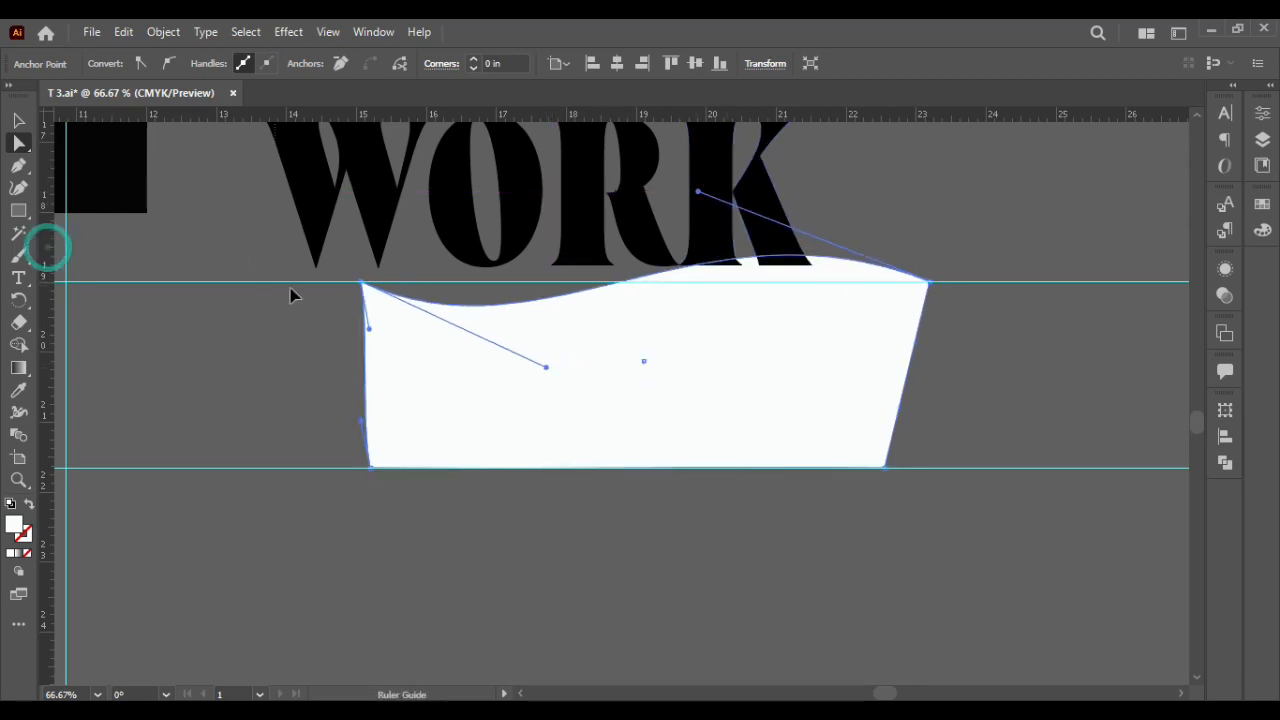
Place vertical guides at the upper-left and upper-right corners of the white shape
left_click(365, 313)
left_click(365, 400)
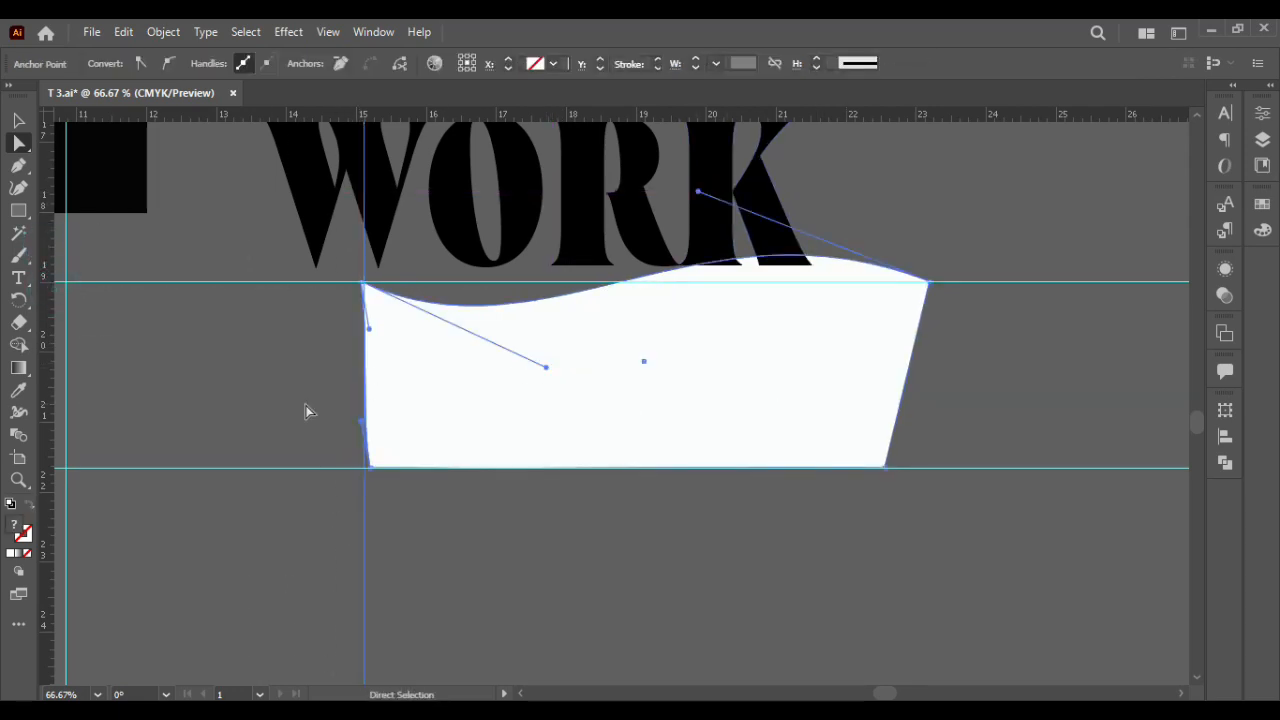
left_click(305, 405)
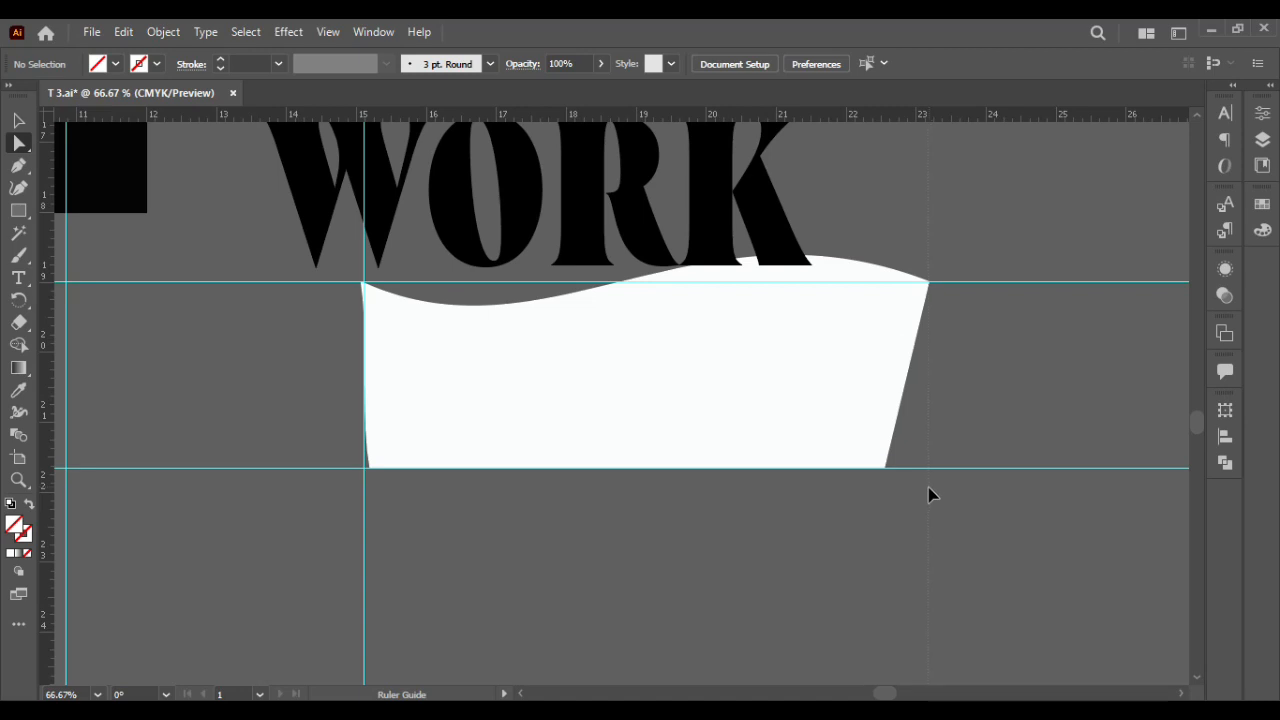
left_click(757, 366)
scroll(758, 364, "up", 1)
scroll(758, 364, "down", 4)
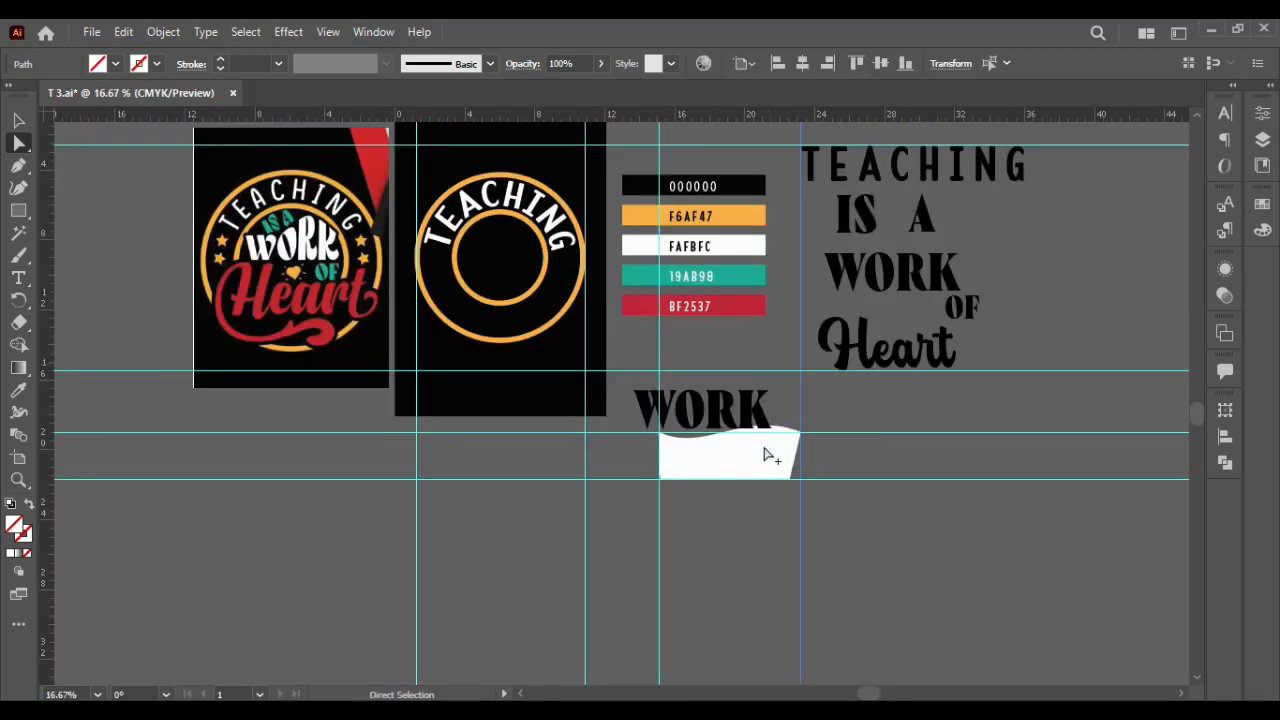
scroll(768, 456, "up", 4)
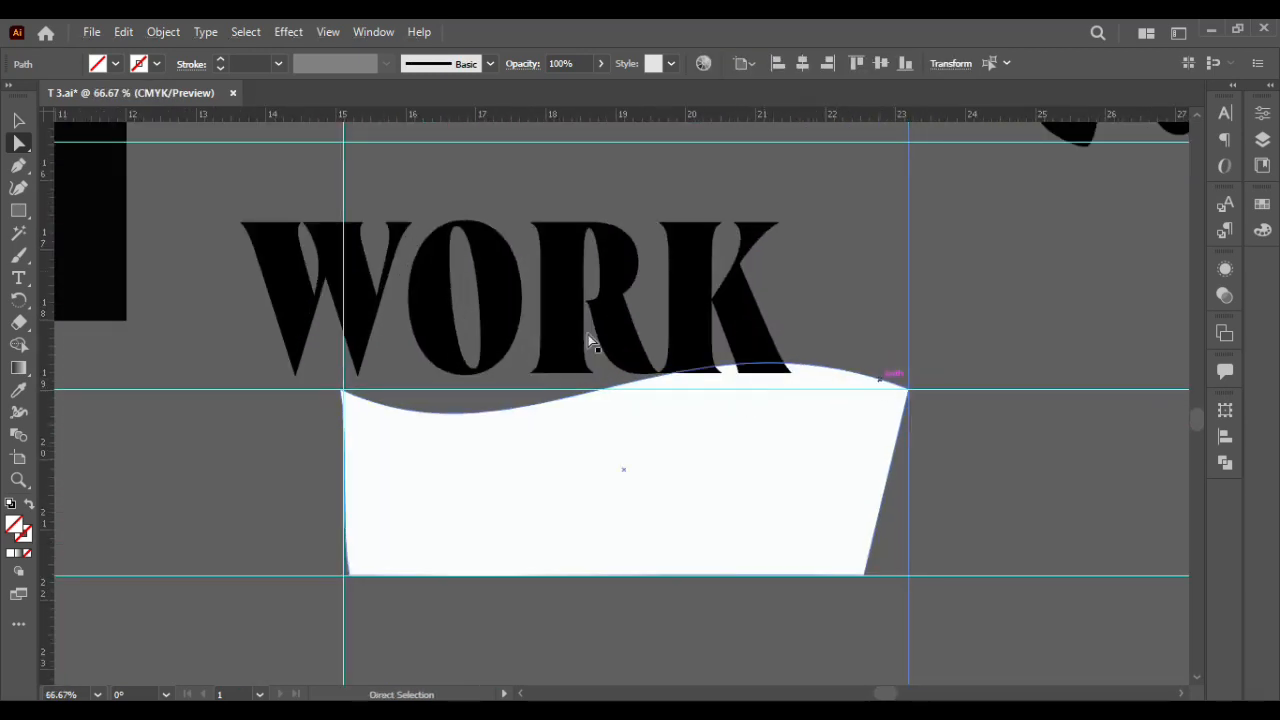
Strengthen the upper edge's wave by raising its right handle and lengthening its left handle toward the shape's center
left_click(853, 378)
left_click_drag(677, 297, 665, 240)
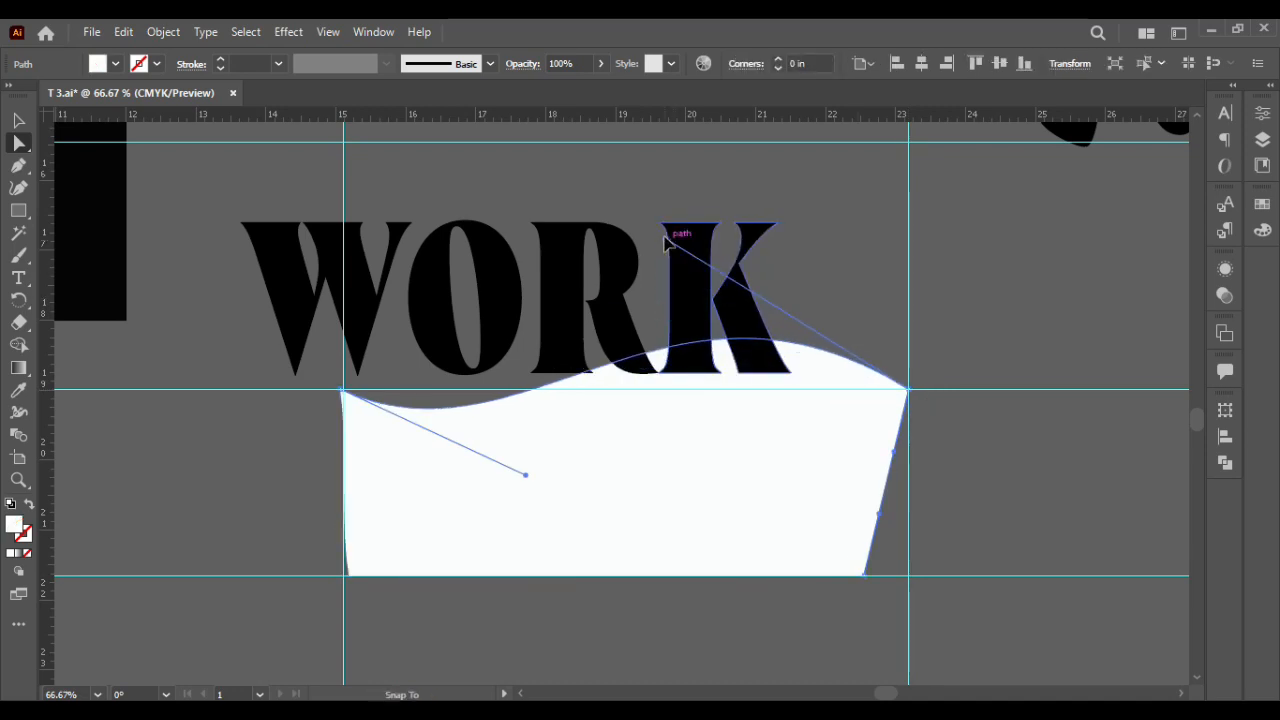
left_click(529, 466)
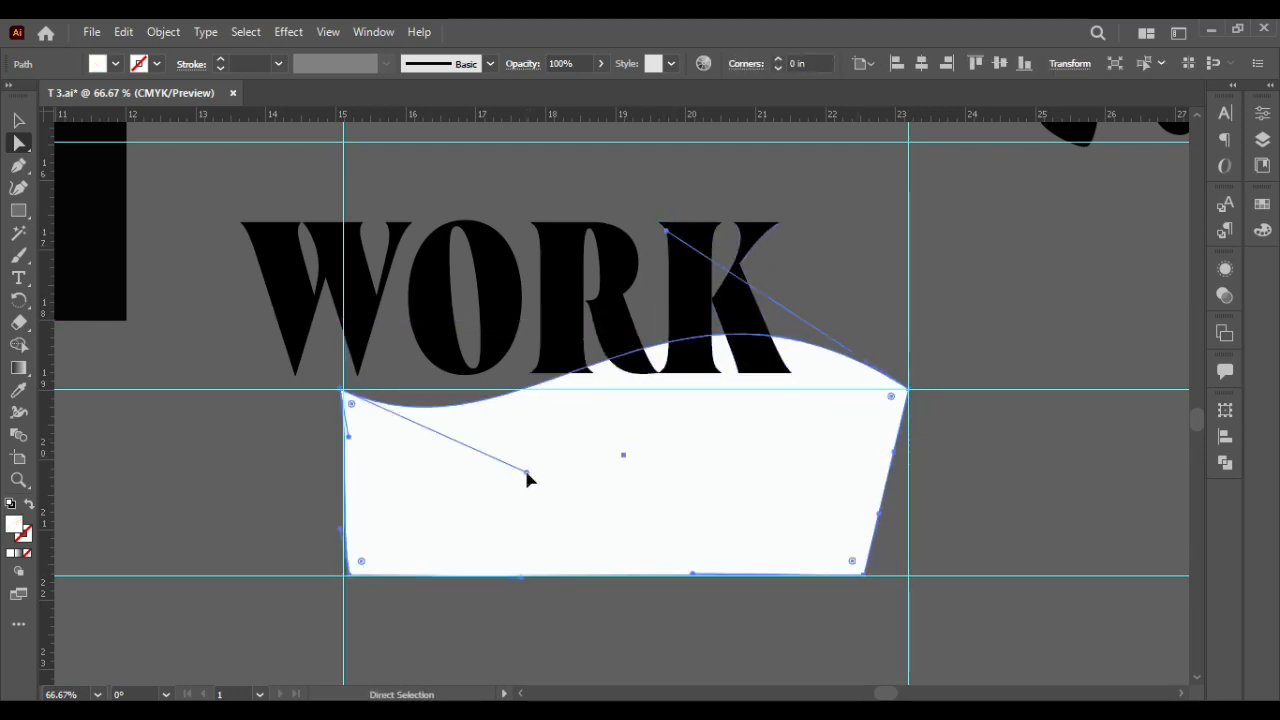
left_click_drag(528, 472, 703, 474)
Snap the shape's lower-left corner to the guide intersection and straighten the left edge along the vertical guide
scroll(352, 532, "up", 3)
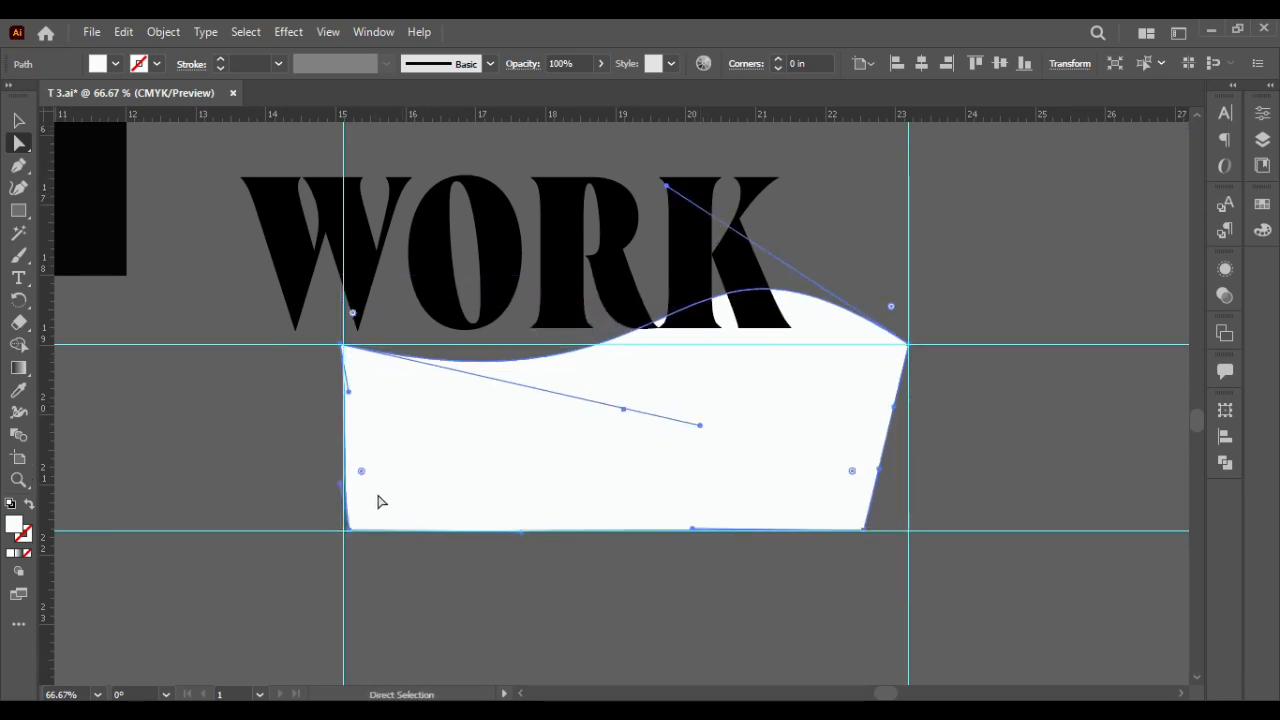
left_click_drag(343, 541, 325, 542)
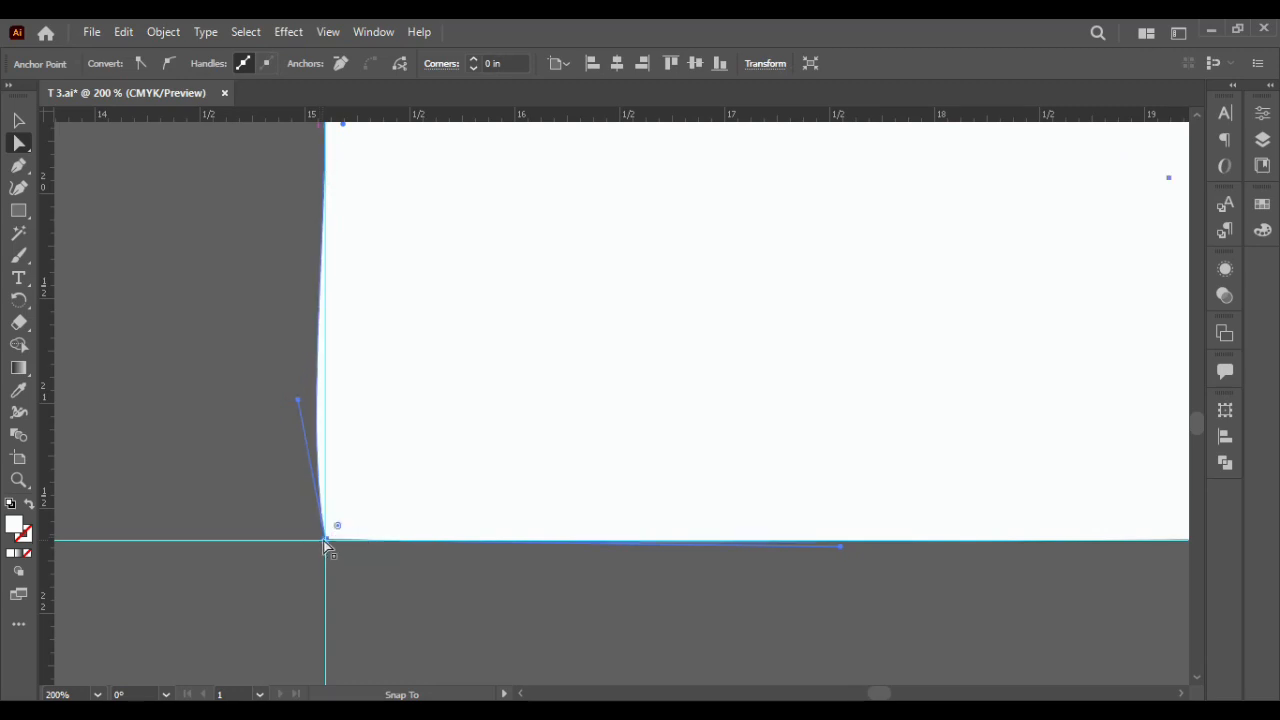
left_click_drag(300, 402, 327, 410)
scroll(325, 410, "up", 3)
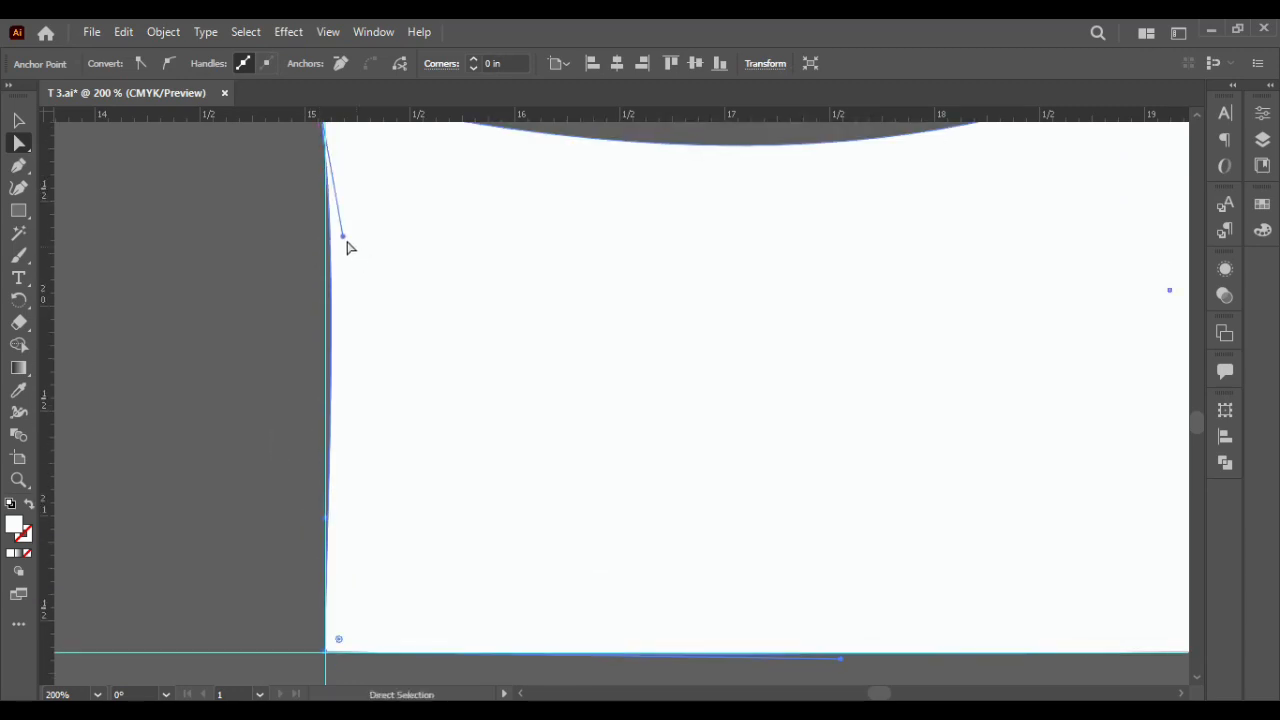
scroll(329, 240, "up", 3)
left_click_drag(329, 243, 325, 230)
left_click(283, 377)
Snap the shape's lower-right corner to the guide intersection and straighten the right edge along the vertical guide
scroll(340, 380, "down", 3)
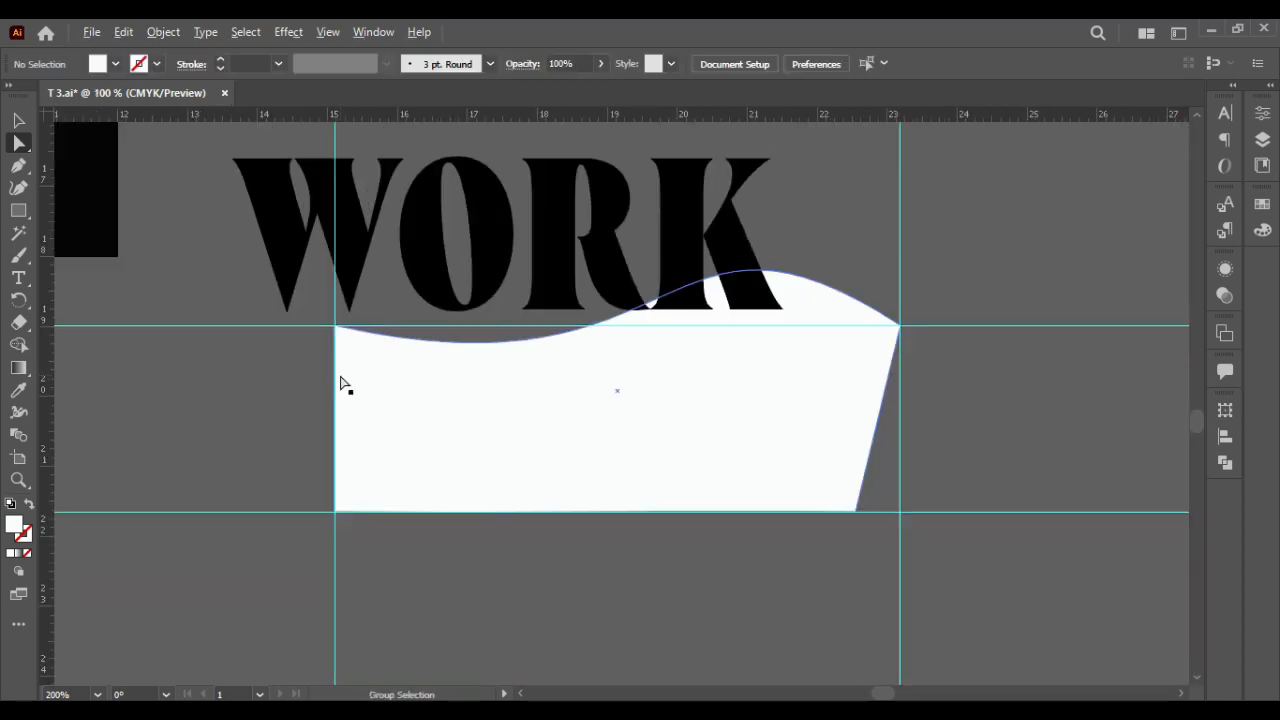
scroll(446, 416, "right", 3)
left_click_drag(652, 511, 697, 515)
scroll(702, 460, "up", 2)
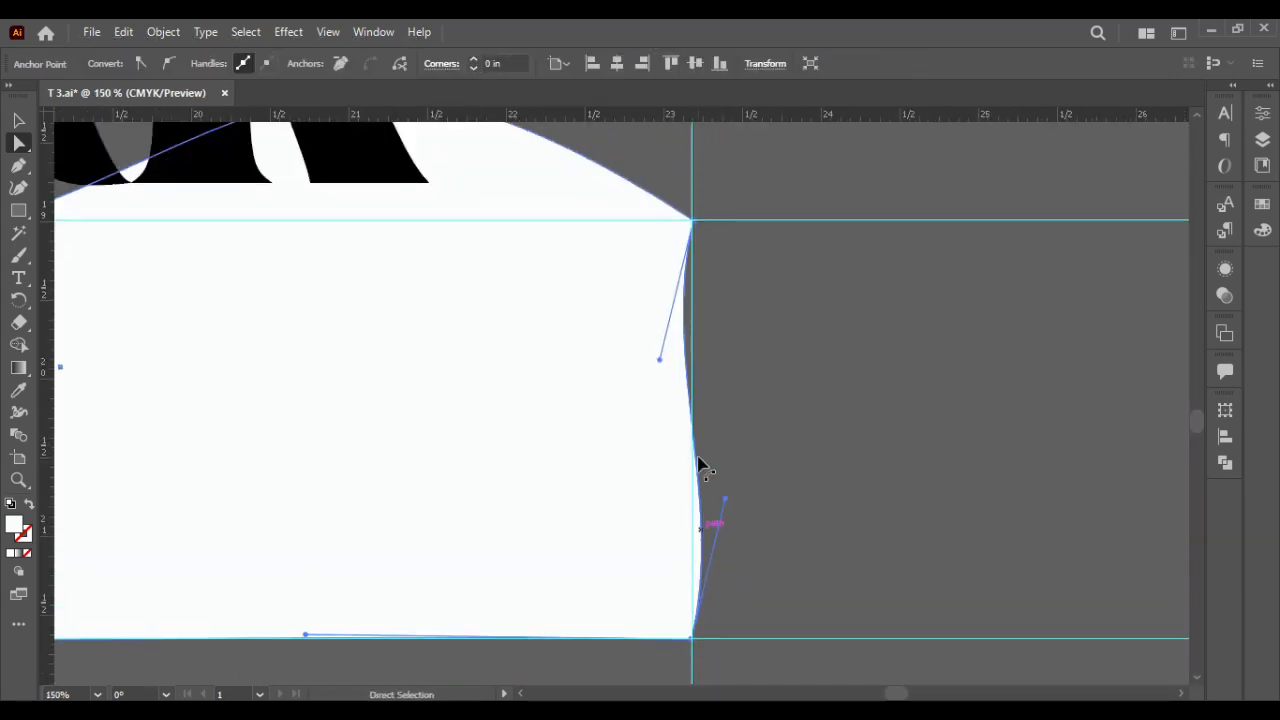
left_click_drag(660, 365, 690, 361)
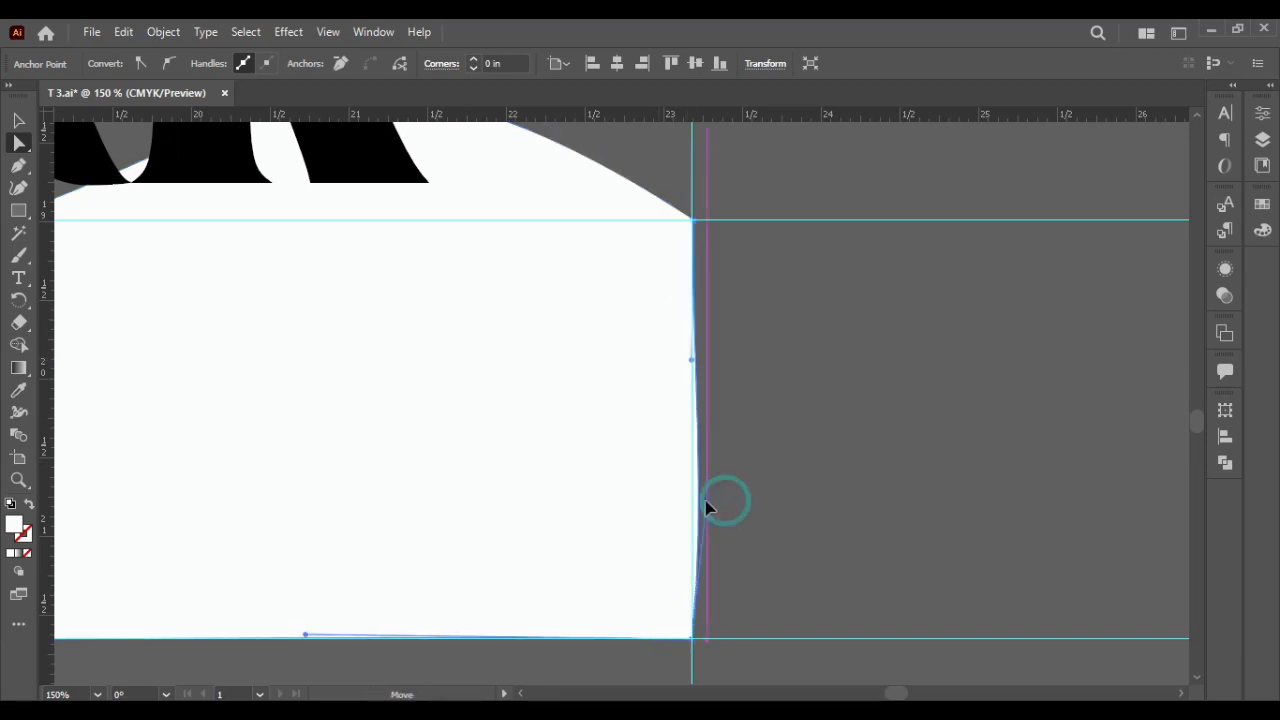
left_click_drag(725, 499, 691, 500)
left_click(778, 461)
Remove the four guides around the white shape and move WORK onto it to compare their fit
scroll(778, 461, "down", 3)
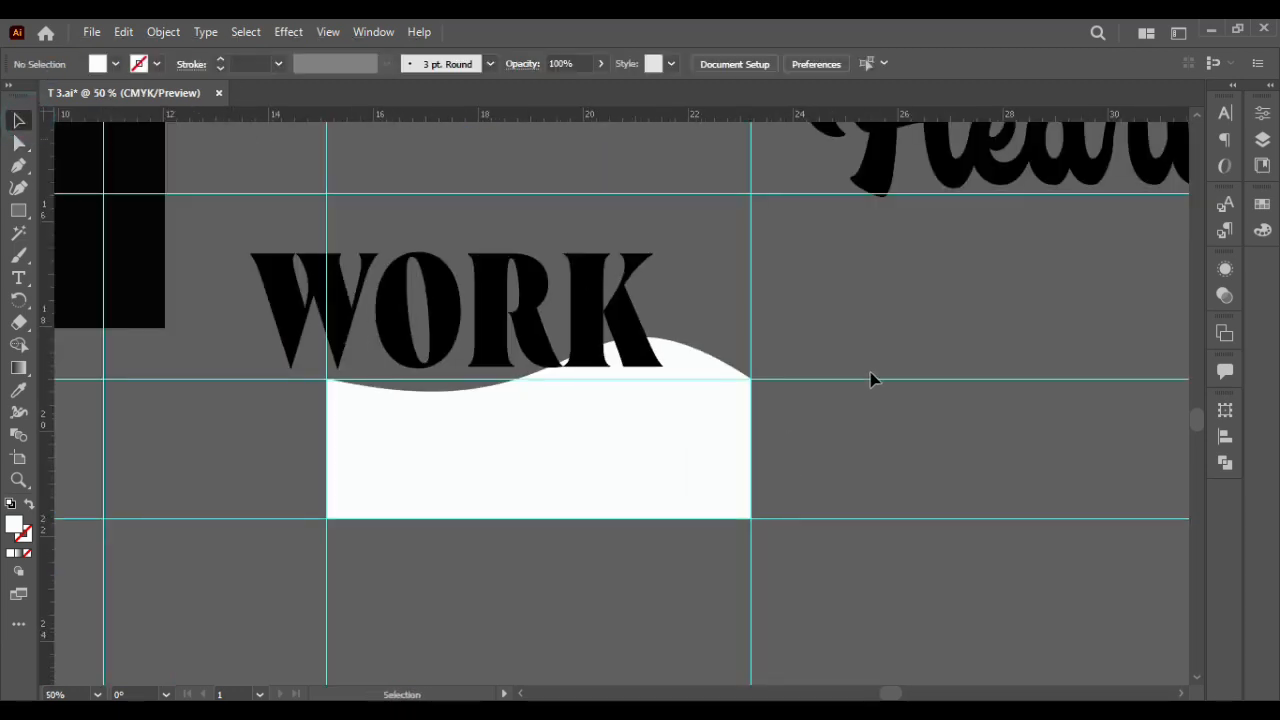
key("ctrl+z")
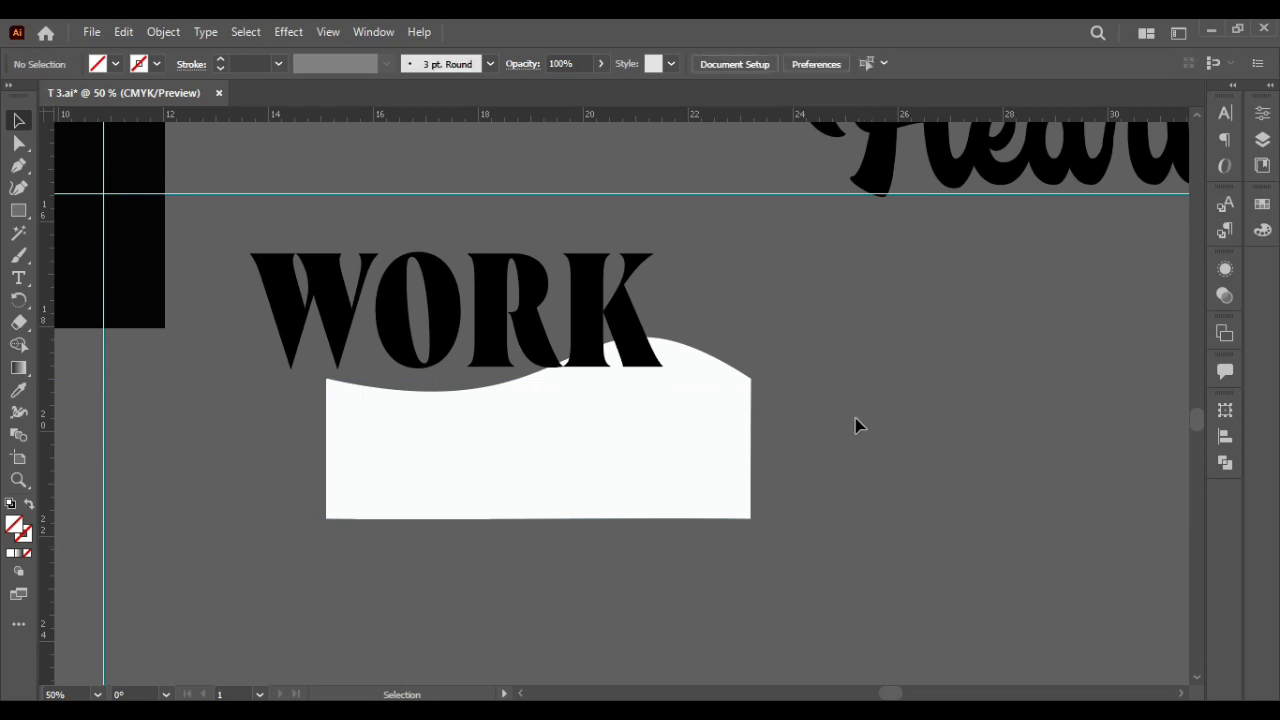
scroll(855, 418, "down", 1)
left_click_drag(617, 352, 667, 452)
left_click(871, 440)
scroll(823, 437, "up", 2)
left_click(751, 443)
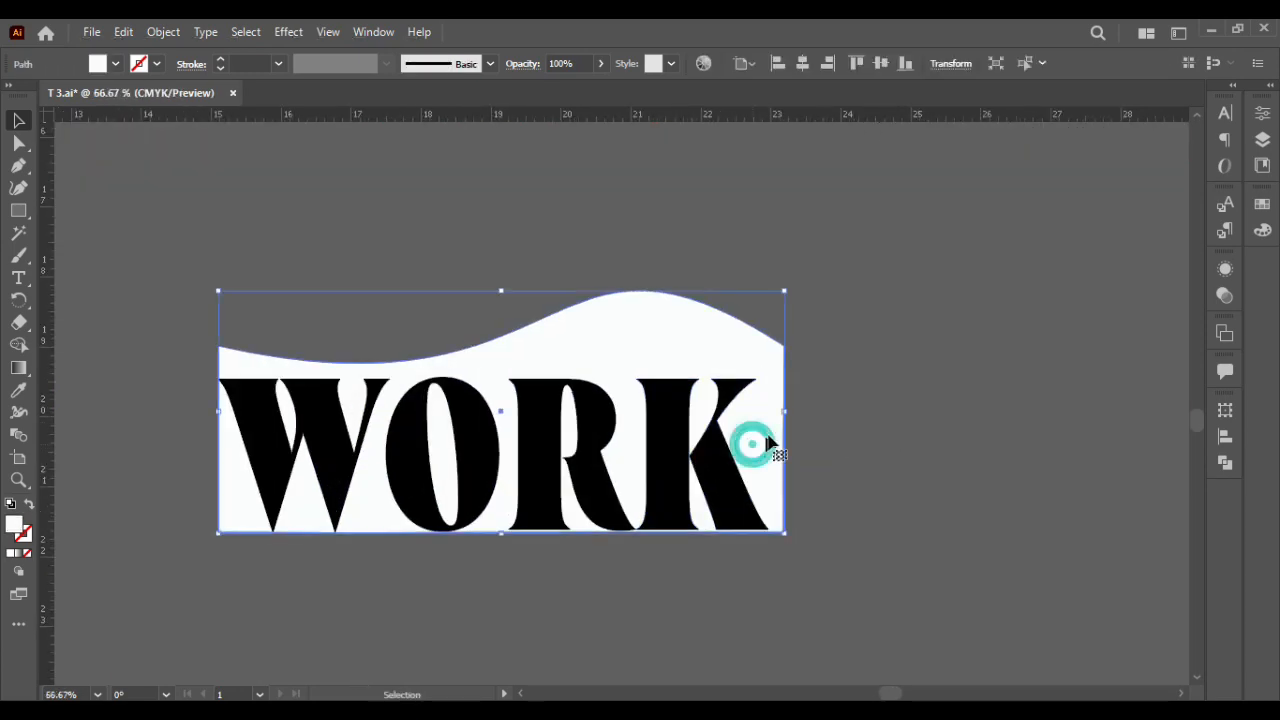
Narrow the white wavy shape toward WORK's right end and reduce its height slightly from the upper edge
left_click_drag(786, 412, 776, 414)
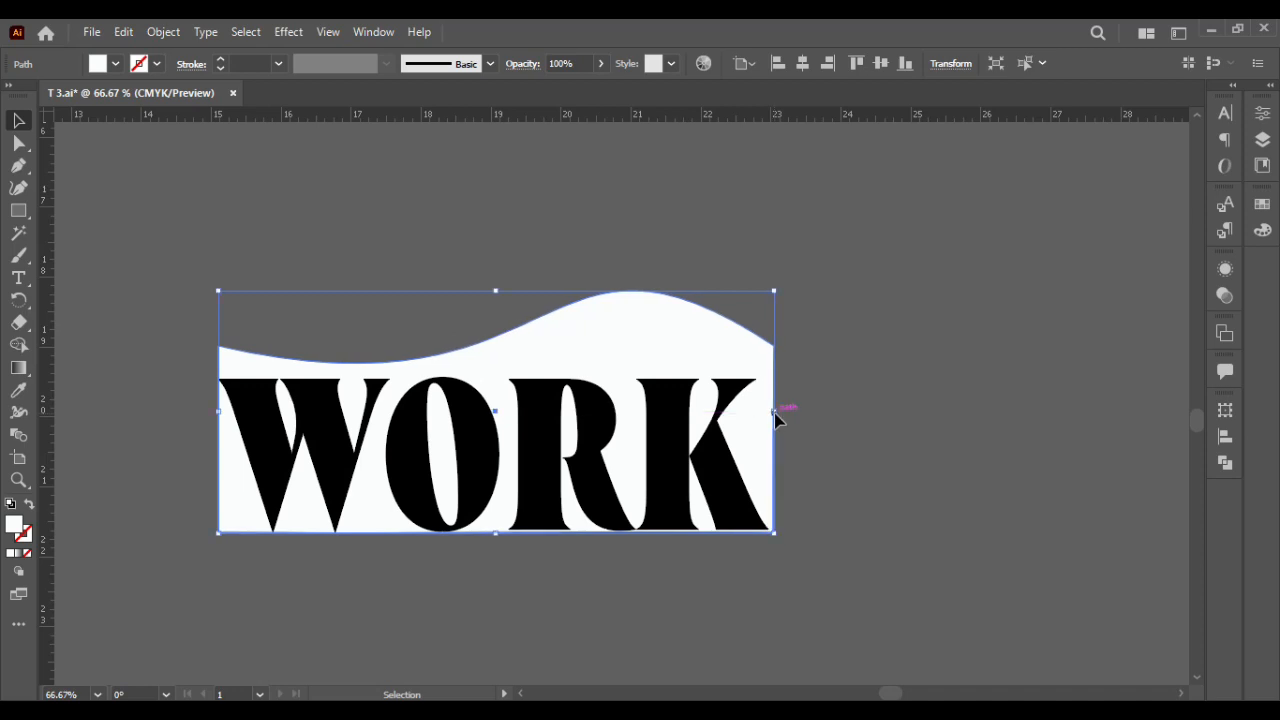
left_click(920, 393)
key("ctrl+a")
right_click(757, 266)
left_click(757, 266)
left_click(614, 314)
left_click_drag(497, 288, 494, 307)
Bring the wavy shape in front of WORK and warp the word into it with an Envelope Distort based on the top object
right_click(770, 418)
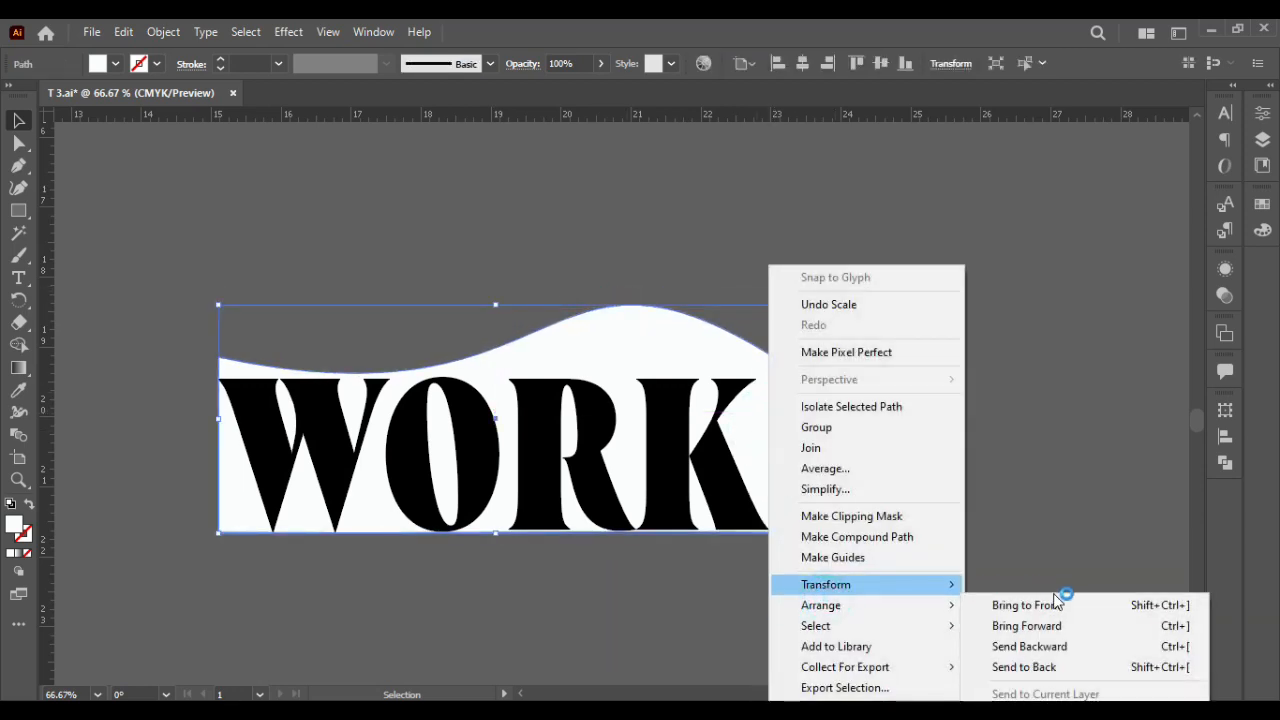
left_click(1032, 605)
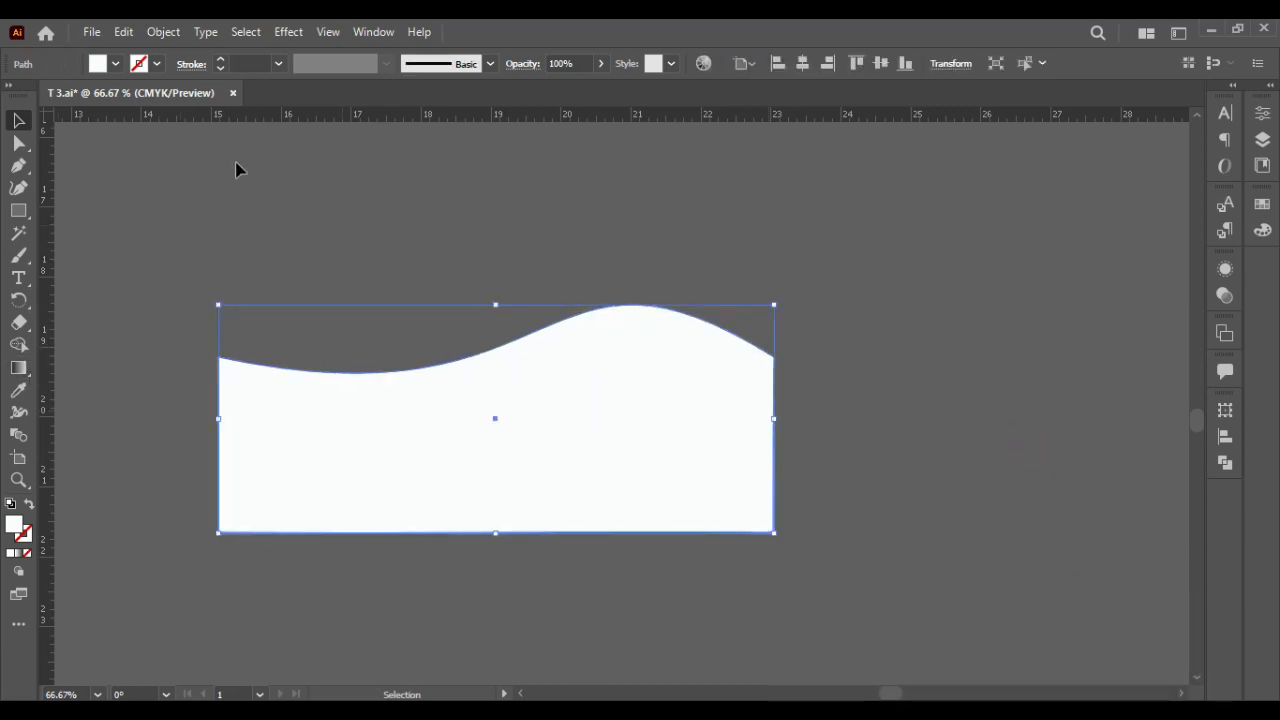
left_click(360, 251)
left_click_drag(603, 566, 240, 195)
left_click(163, 32)
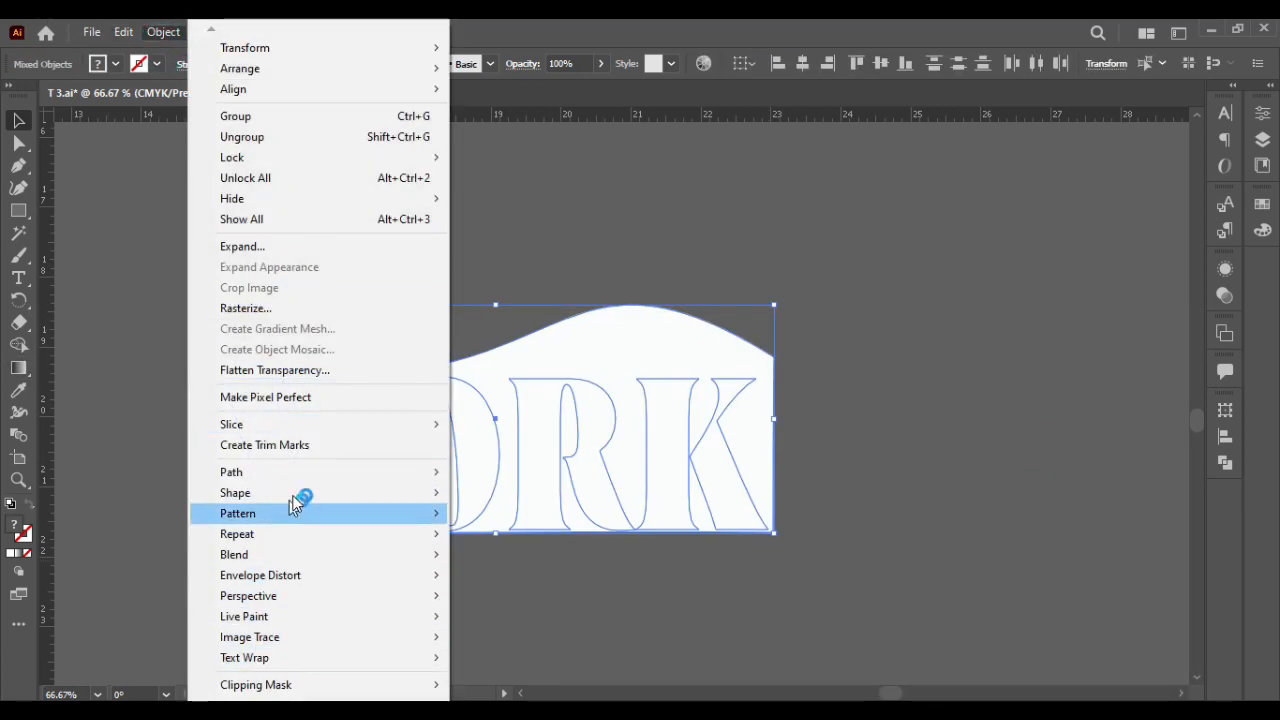
mouse_move(296, 579)
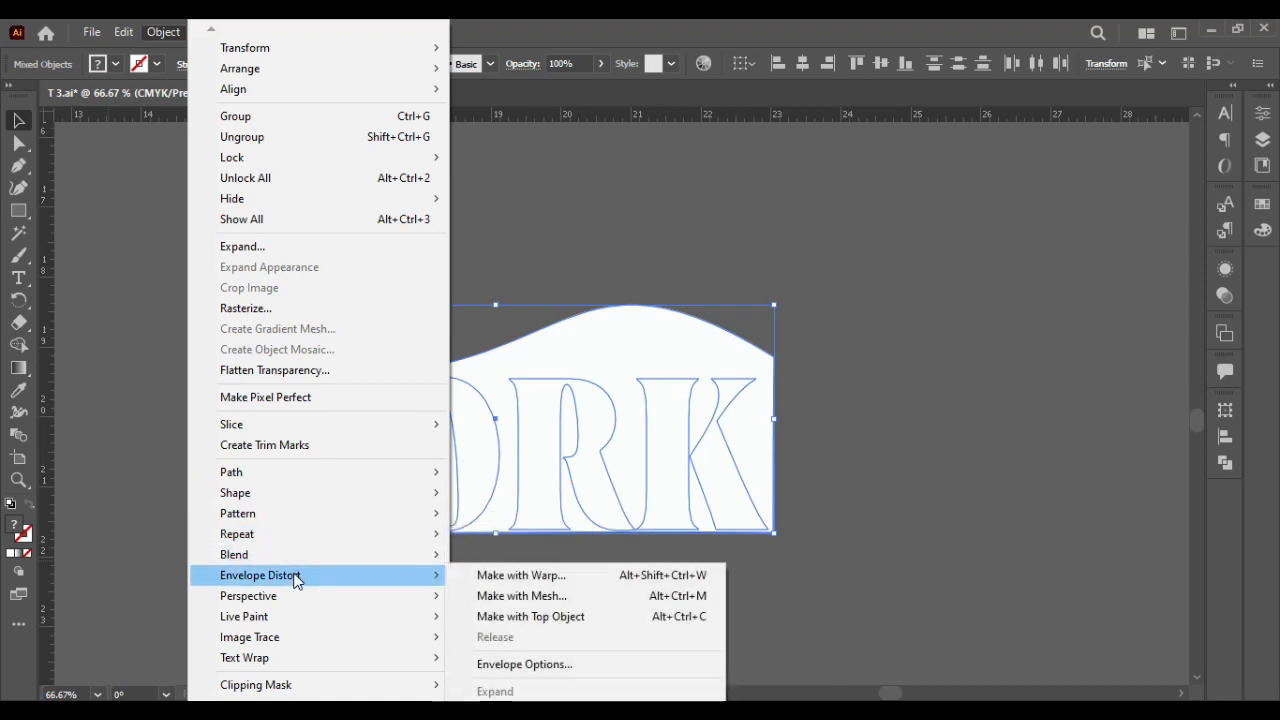
left_click(590, 616)
left_click(866, 459)
left_click(604, 438)
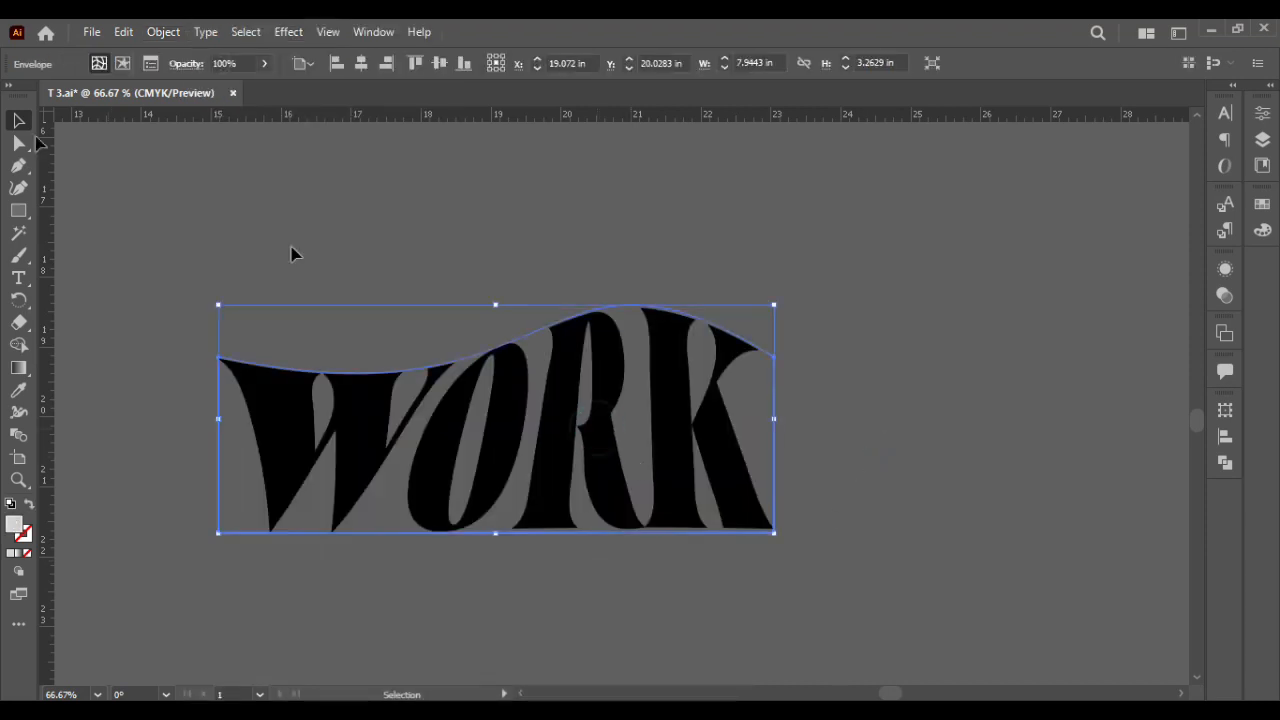
Refine the envelope's upper wave by adjusting the long handle of its upper-right mesh point
key("a")
left_click_drag(794, 368, 536, 212)
left_click(536, 213)
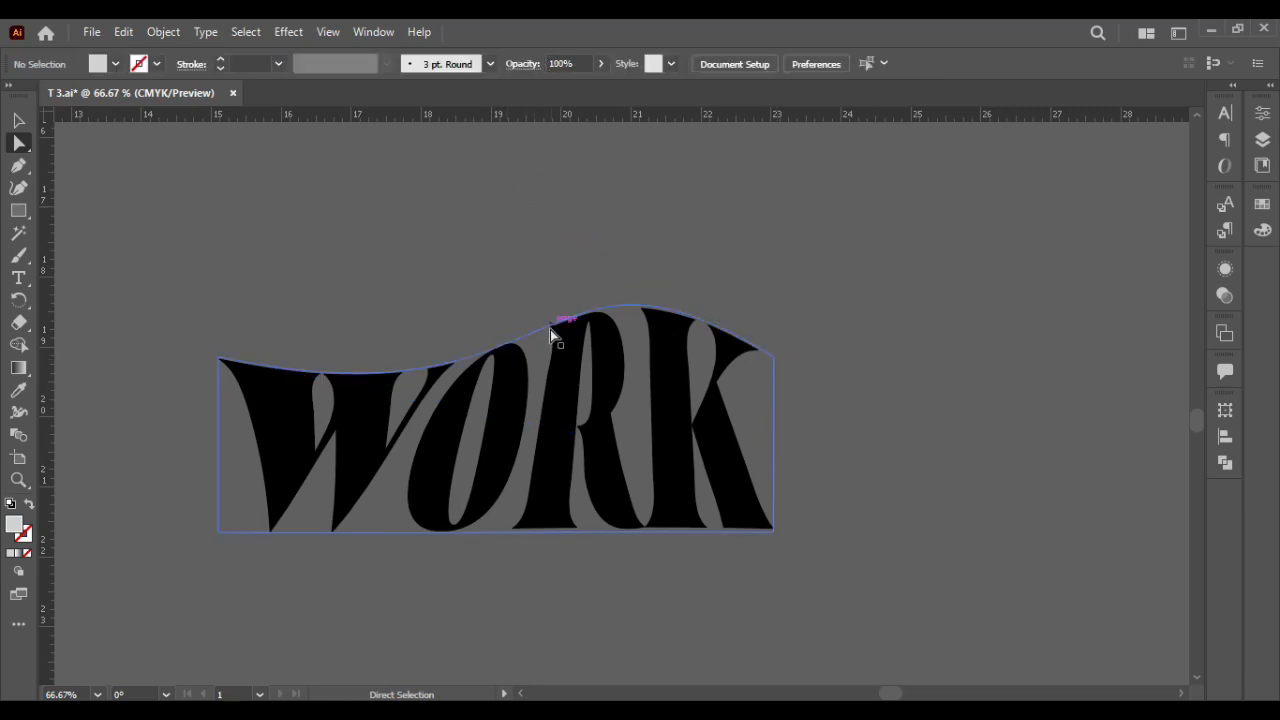
left_click(777, 366)
left_click(536, 213)
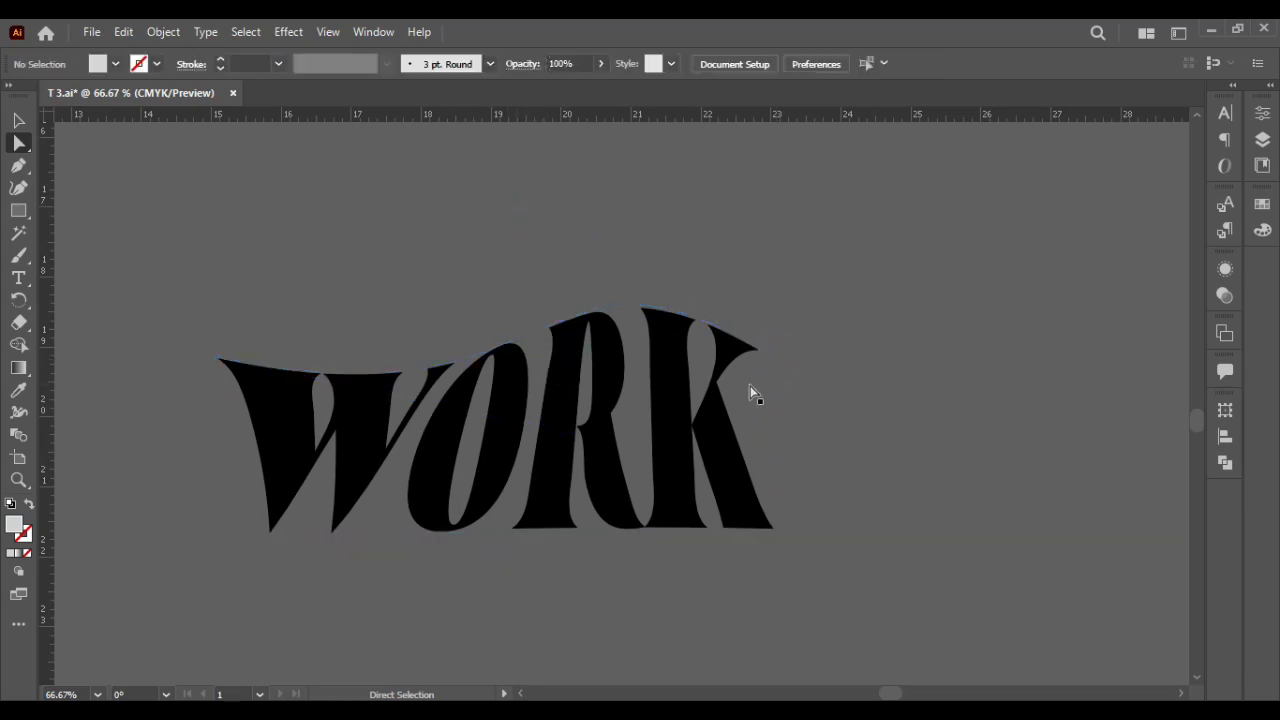
left_click(776, 358)
left_click(536, 208)
left_click_drag(519, 218, 494, 200)
left_click_drag(574, 434, 496, 428)
left_click(496, 203)
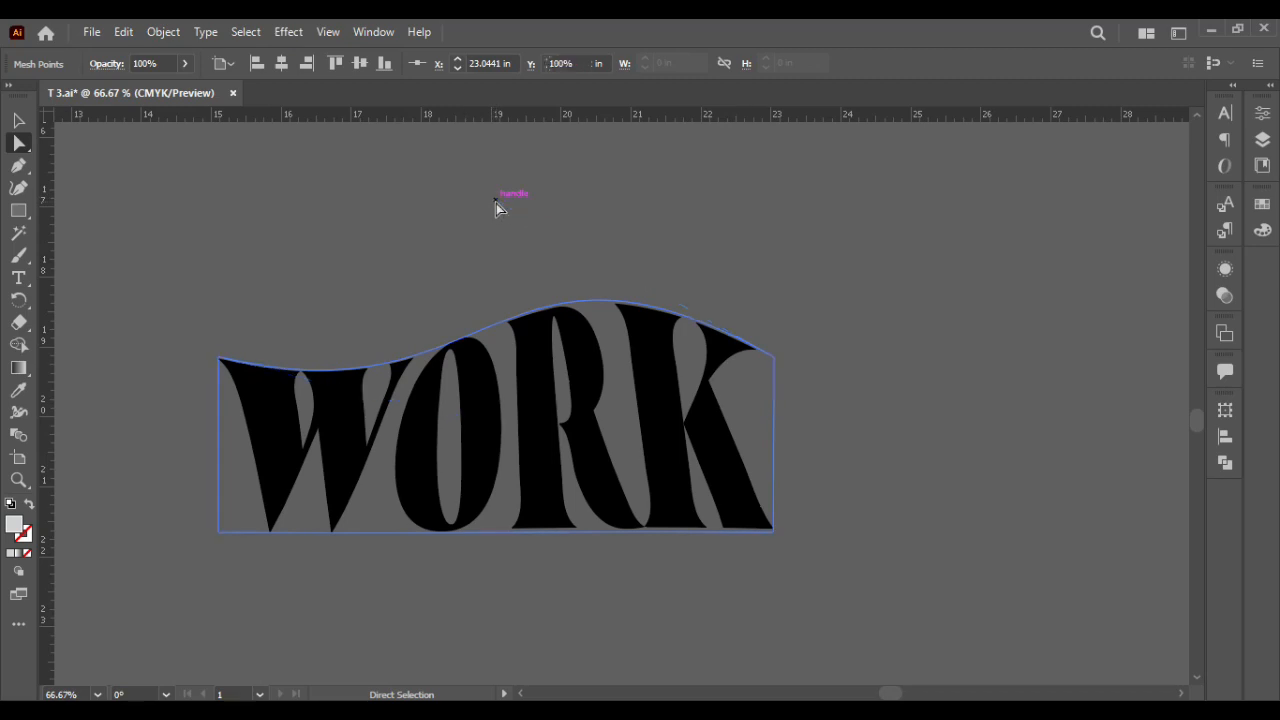
left_click(774, 357)
left_click_drag(495, 200, 551, 217)
Try to recolor the warped WORK envelope white with the Eyedropper
scroll(551, 217, "down", 4)
scroll(551, 217, "up", 3)
left_click(22, 120)
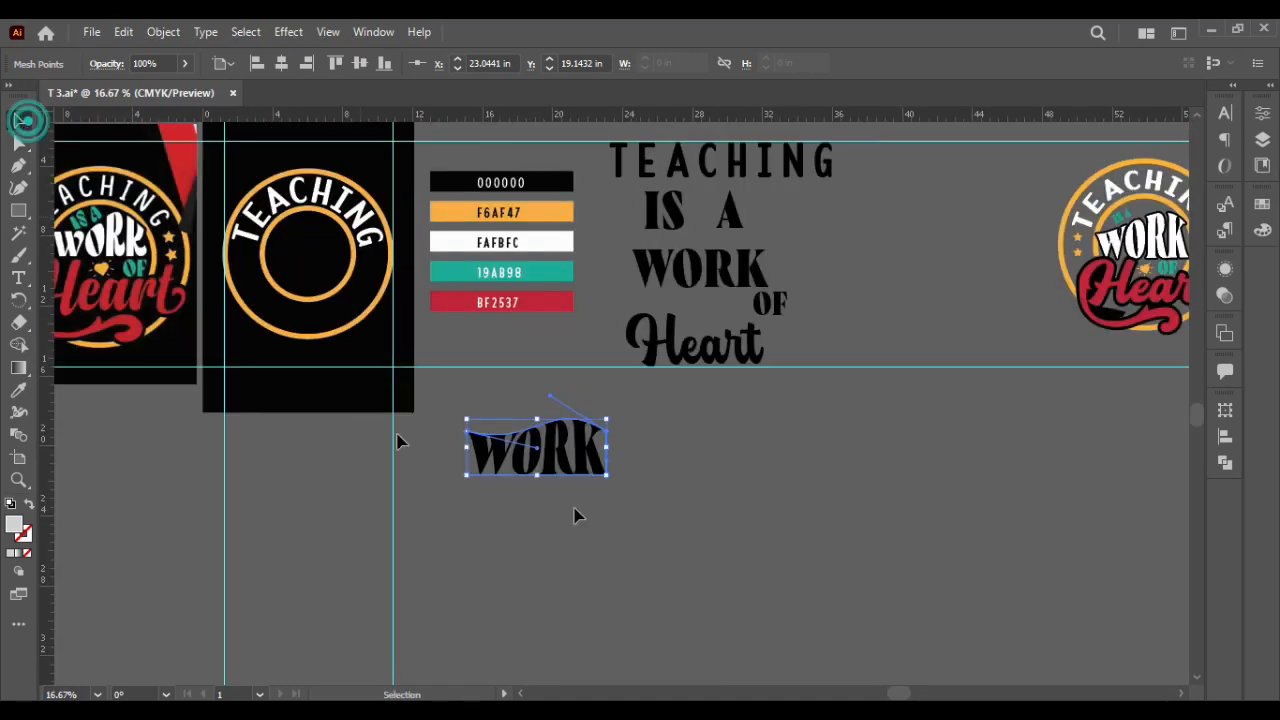
left_click(575, 515)
scroll(610, 480, "left", 2)
left_click(630, 478)
left_click(20, 388)
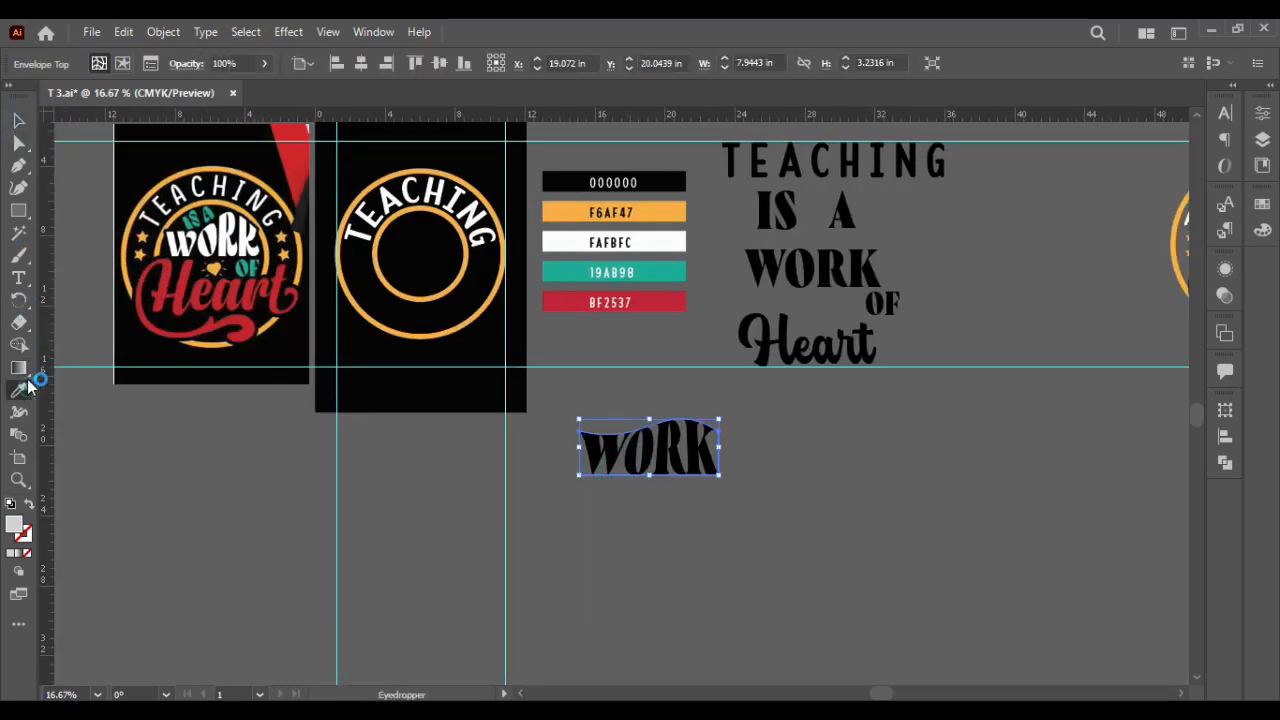
left_click(838, 525)
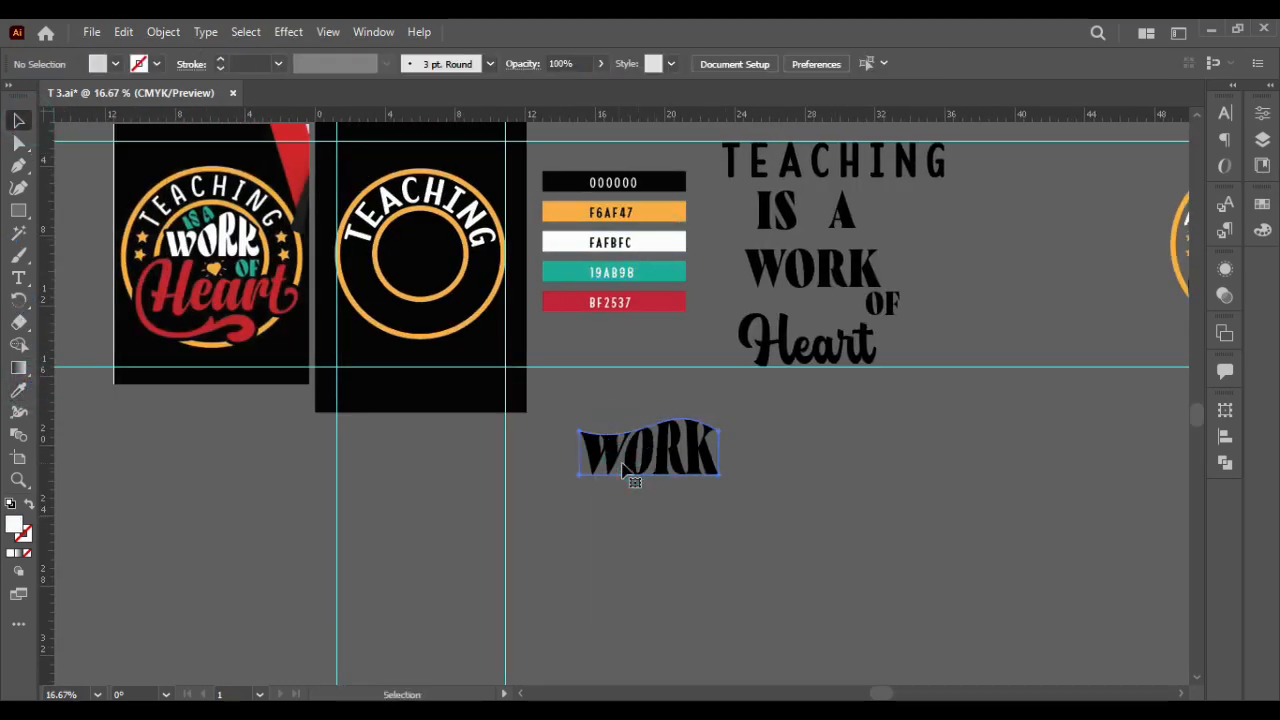
Expand the WORK envelope and fill the resulting letters with the white FAFBFC swatch color
left_click(648, 447)
left_click(163, 32)
left_click(300, 246)
left_click(595, 476)
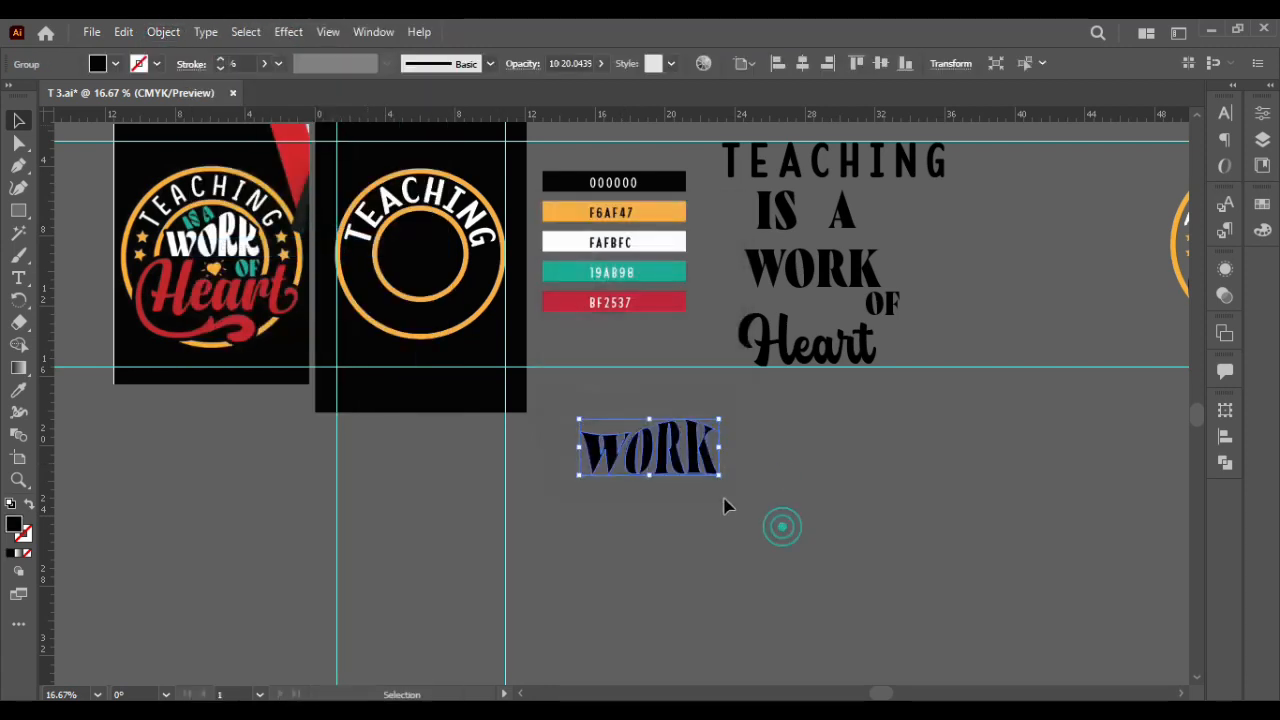
key("i")
left_click(563, 243)
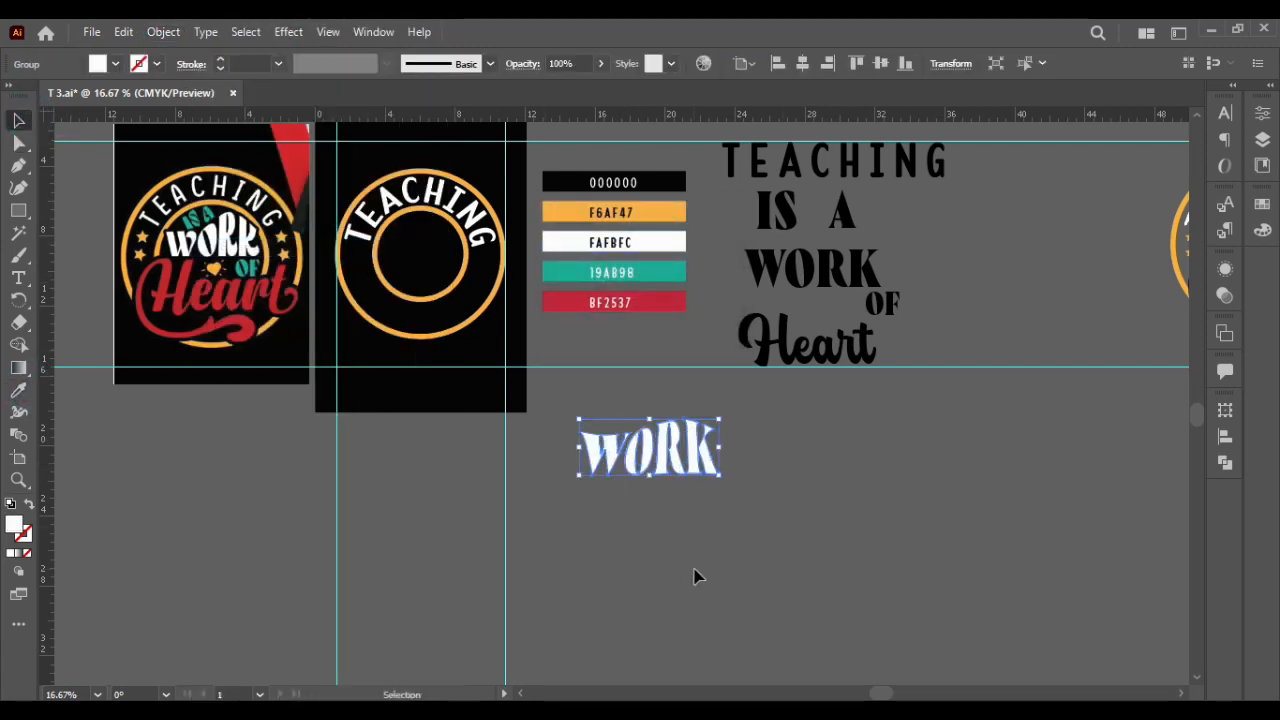
Move the white WORK lettering onto the circular design, over the inner ring
left_click_drag(698, 450, 462, 272)
scroll(425, 268, "up", 1)
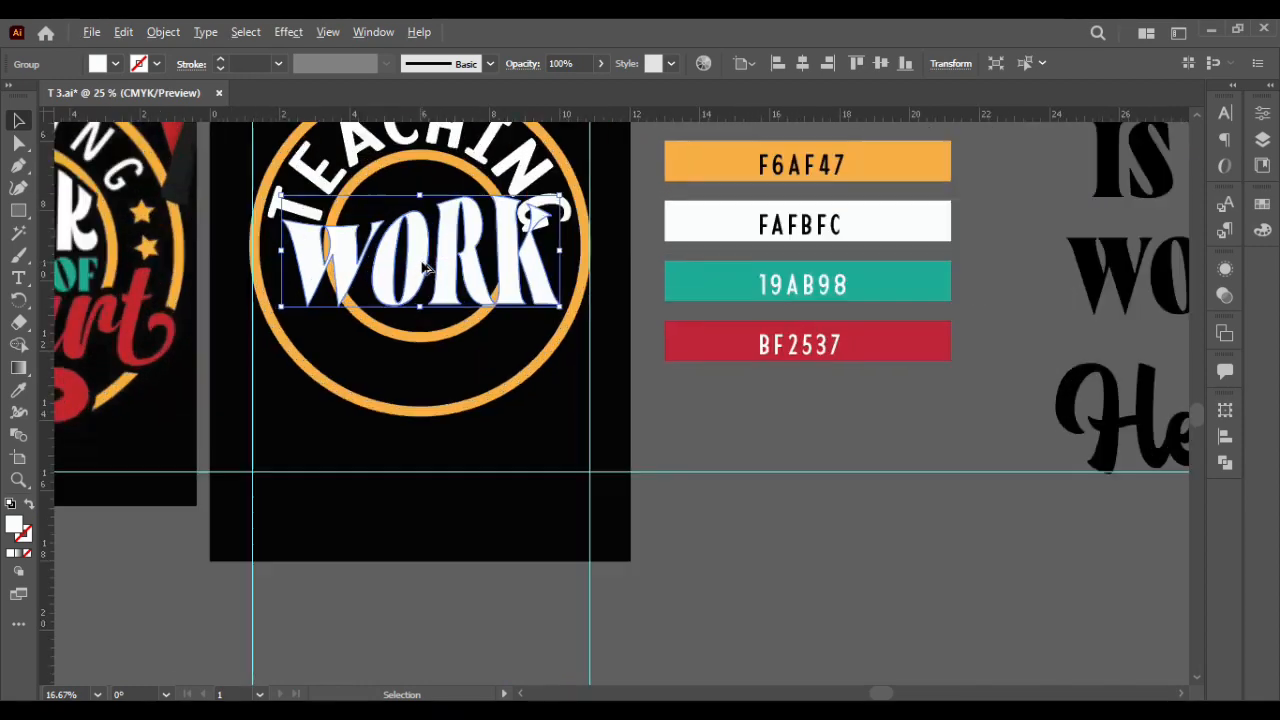
scroll(425, 268, "up", 3)
left_click(623, 357)
scroll(623, 357, "left", 5)
scroll(623, 356, "up", 1)
scroll(623, 356, "left", 2)
left_click(645, 371)
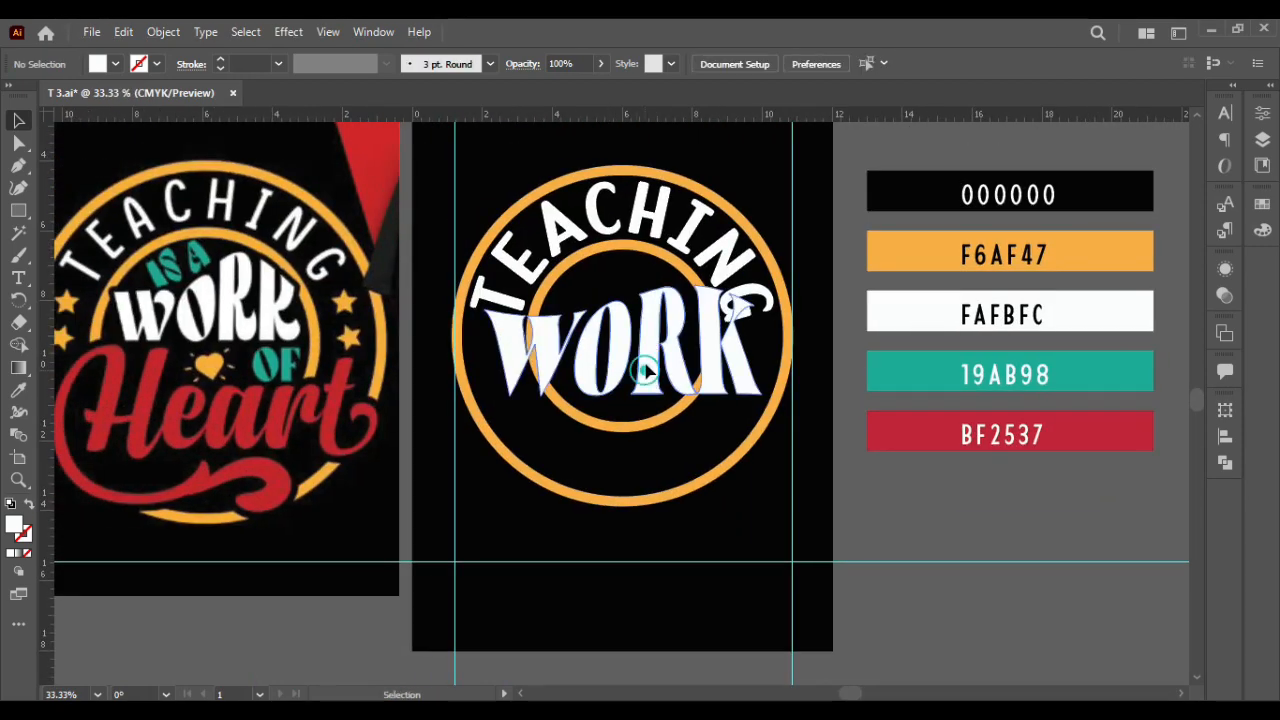
Scale WORK down to about the inner ring's width and position it in the ring's upper half
left_click_drag(645, 370, 645, 353)
left_click_drag(762, 381, 713, 368)
left_click_drag(656, 353, 655, 340)
left_click(717, 423)
scroll(663, 451, "up", 2)
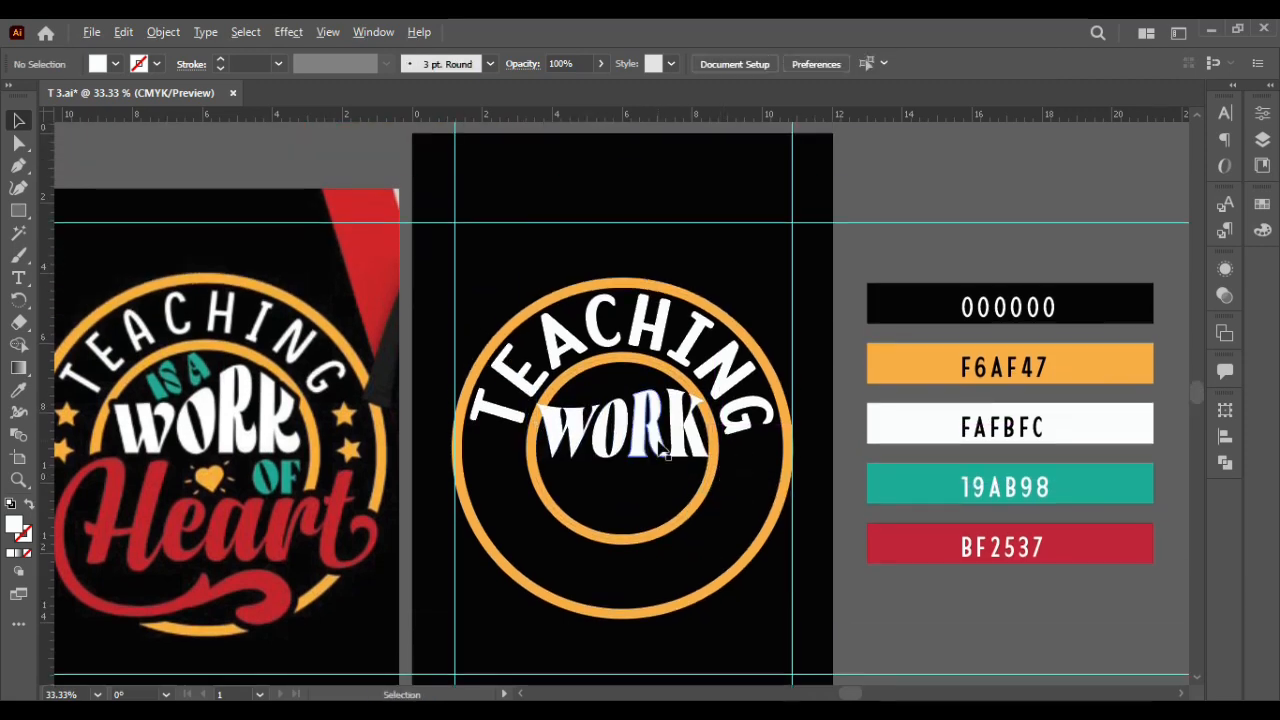
Copy the WORK lettering and recolor the original black as a backing
scroll(663, 451, "up", 3)
left_click(660, 451)
key("ctrl")
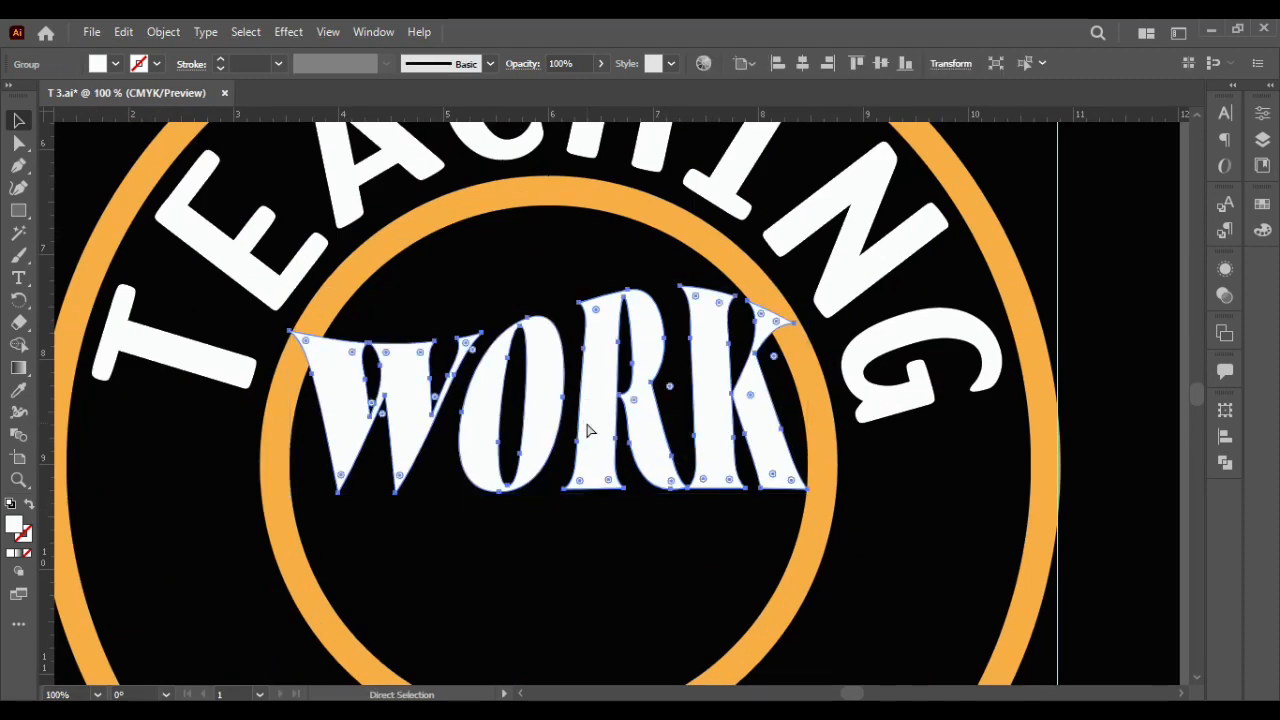
left_click(500, 271)
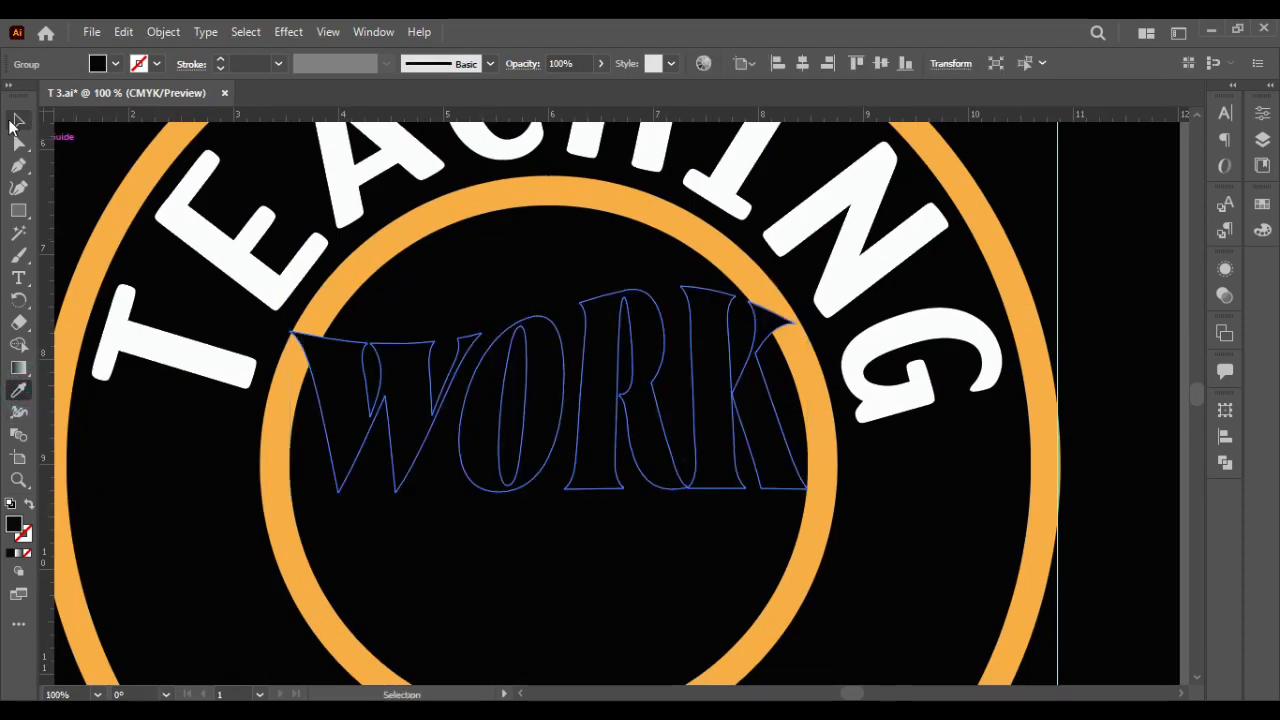
left_click(18, 120)
left_click(169, 531)
left_click(479, 441)
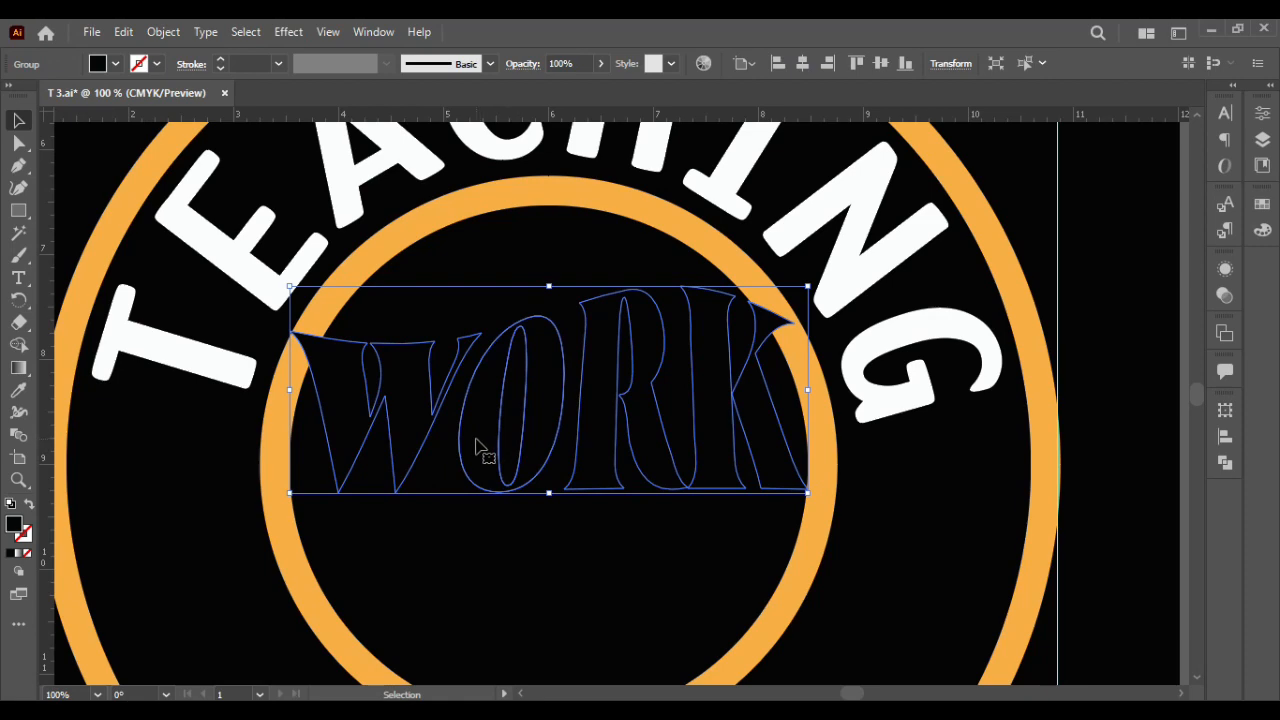
Give the black WORK backing a 5 pt black stroke with rounded corner joins
left_click(155, 64)
left_click(57, 97)
double_click(22, 526)
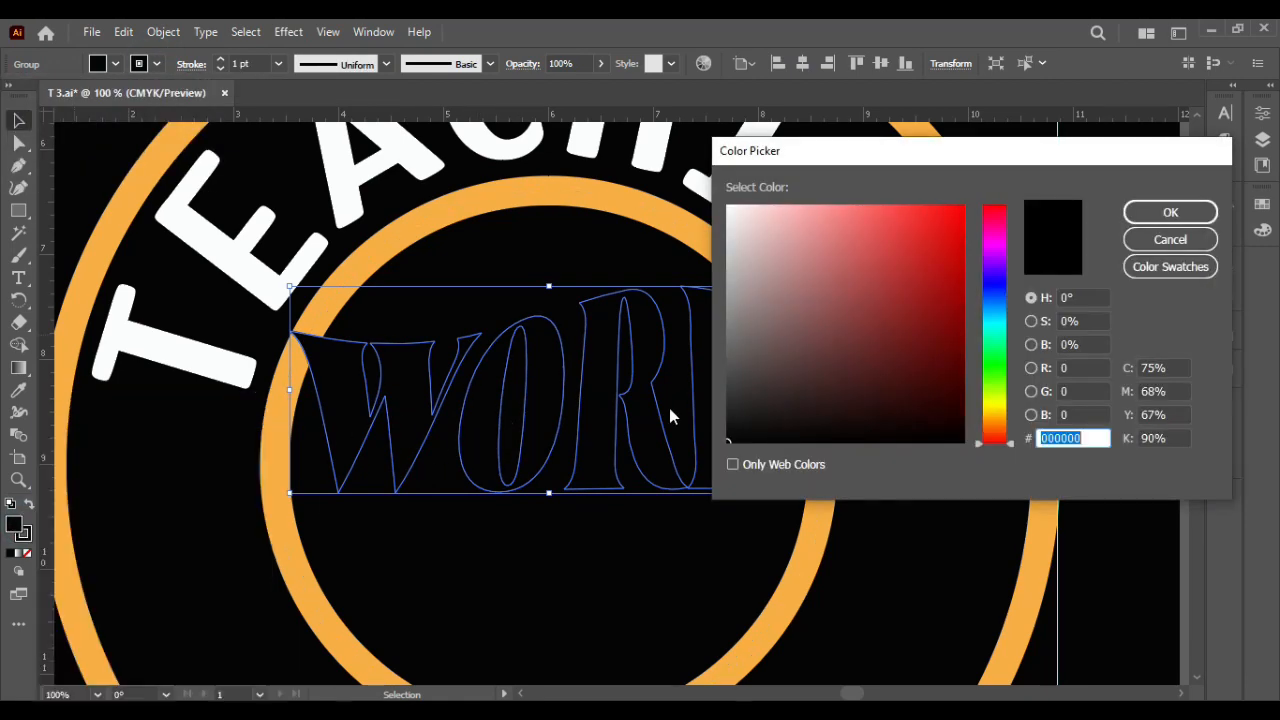
left_click(1170, 212)
left_click(26, 536)
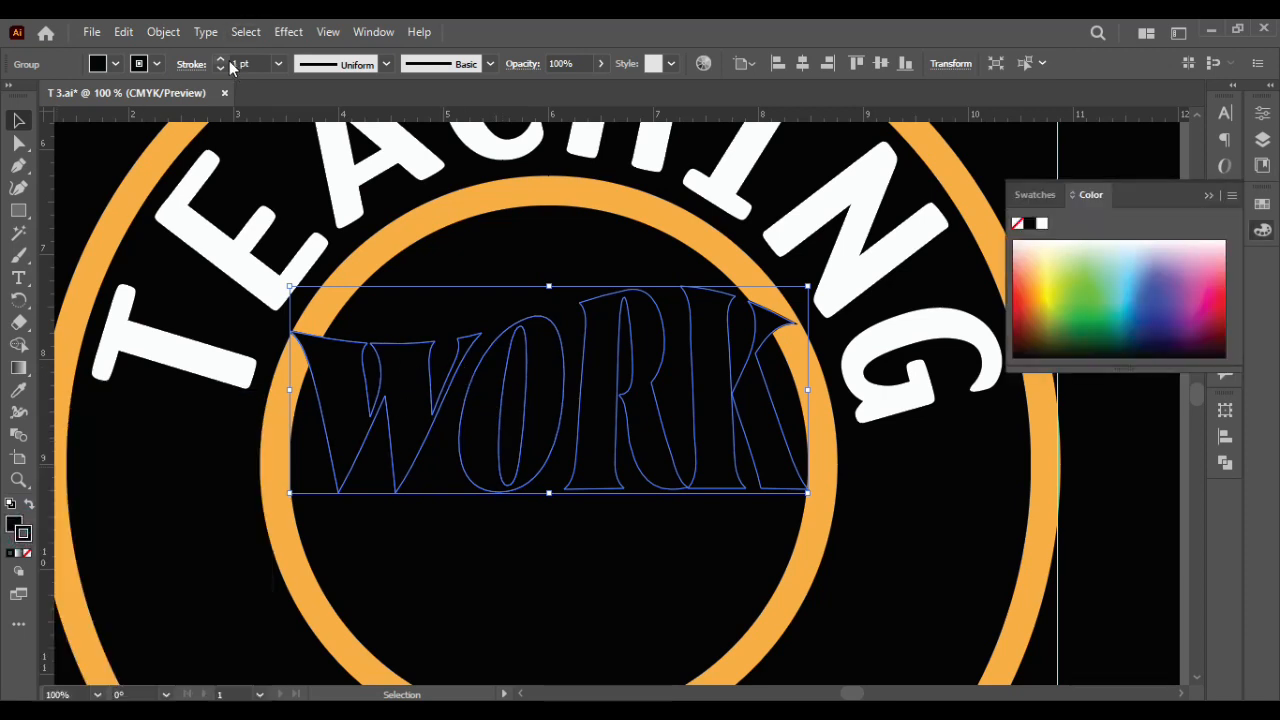
left_click(190, 66)
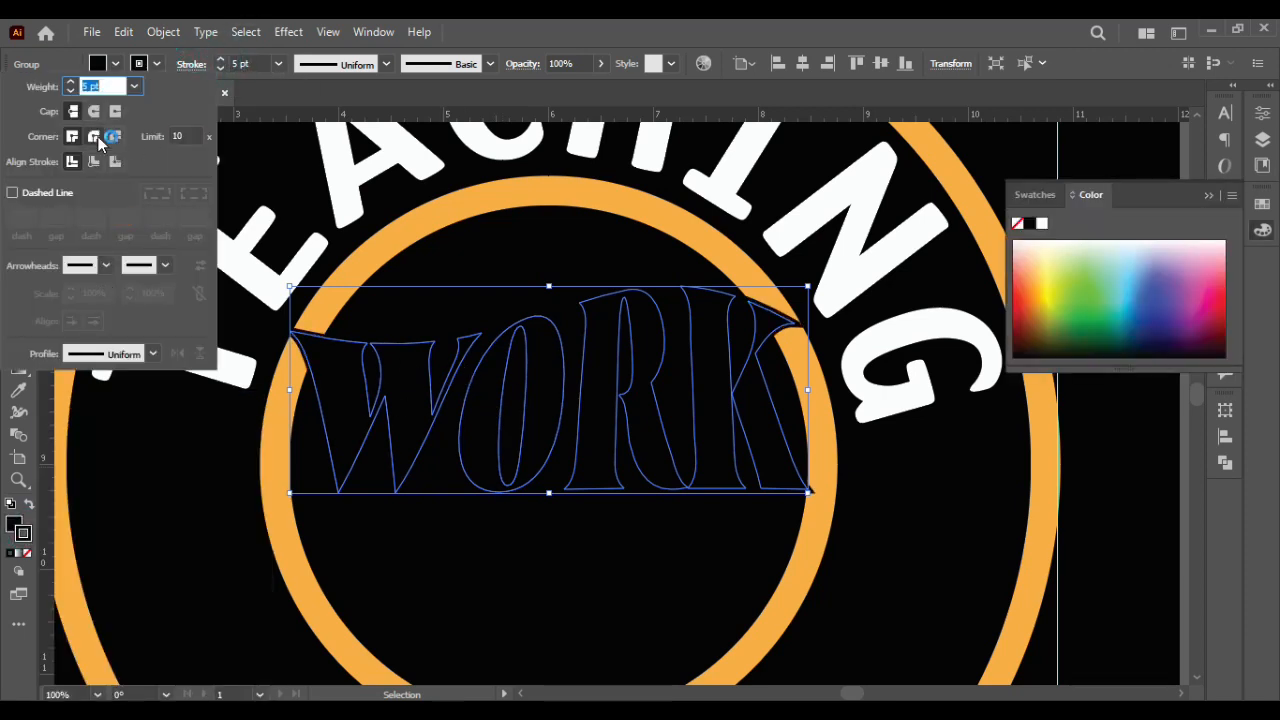
left_click(1208, 195)
Paste the white WORK copy in place in front of the black outlined backing
key("a")
key("ctrl+f")
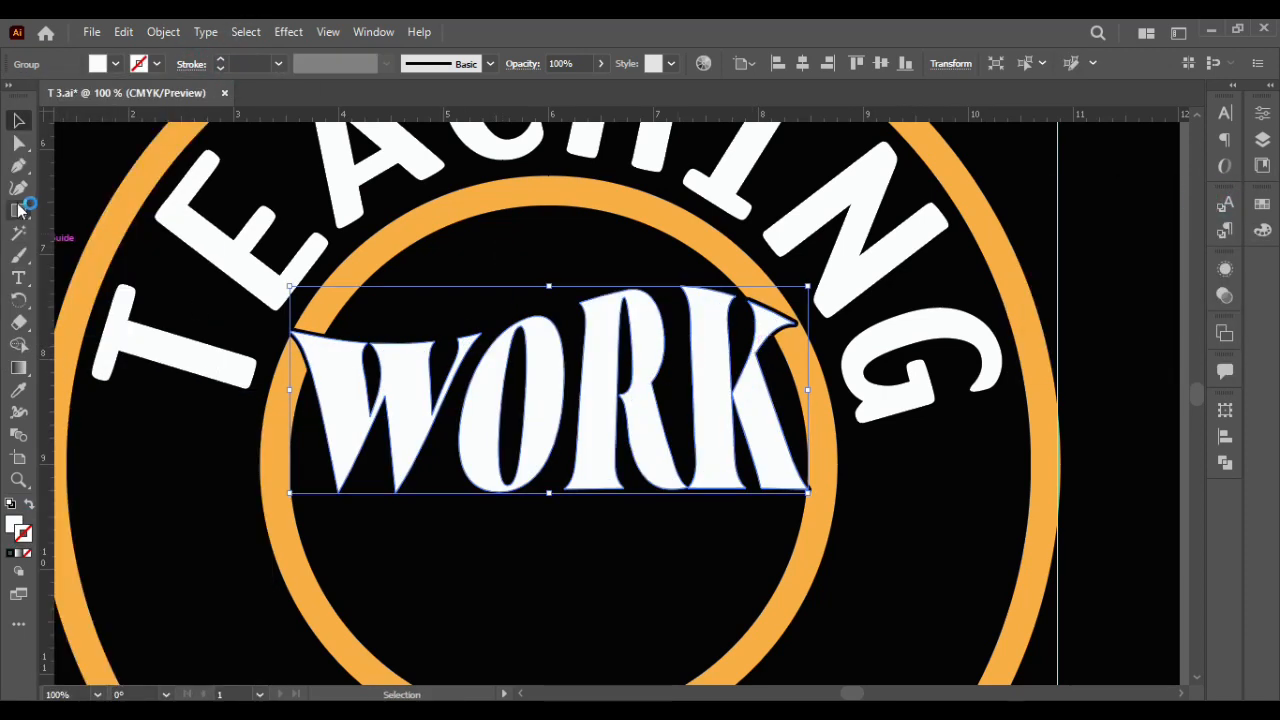
left_click(375, 335)
Try to cut the inner ring on both sides below WORK with the Scissors tool and delete its lower arc
scroll(541, 434, "down", 3)
left_click(617, 492)
scroll(617, 500, "left", 6)
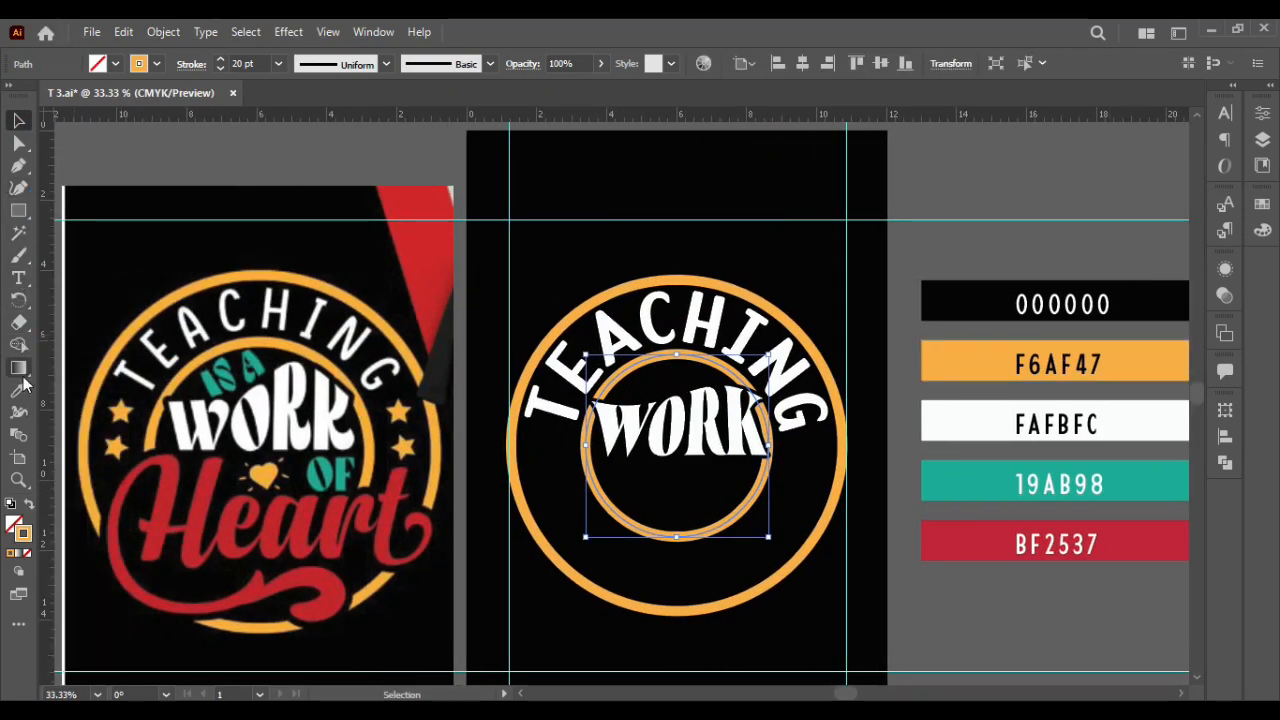
left_click_drag(19, 322, 69, 343)
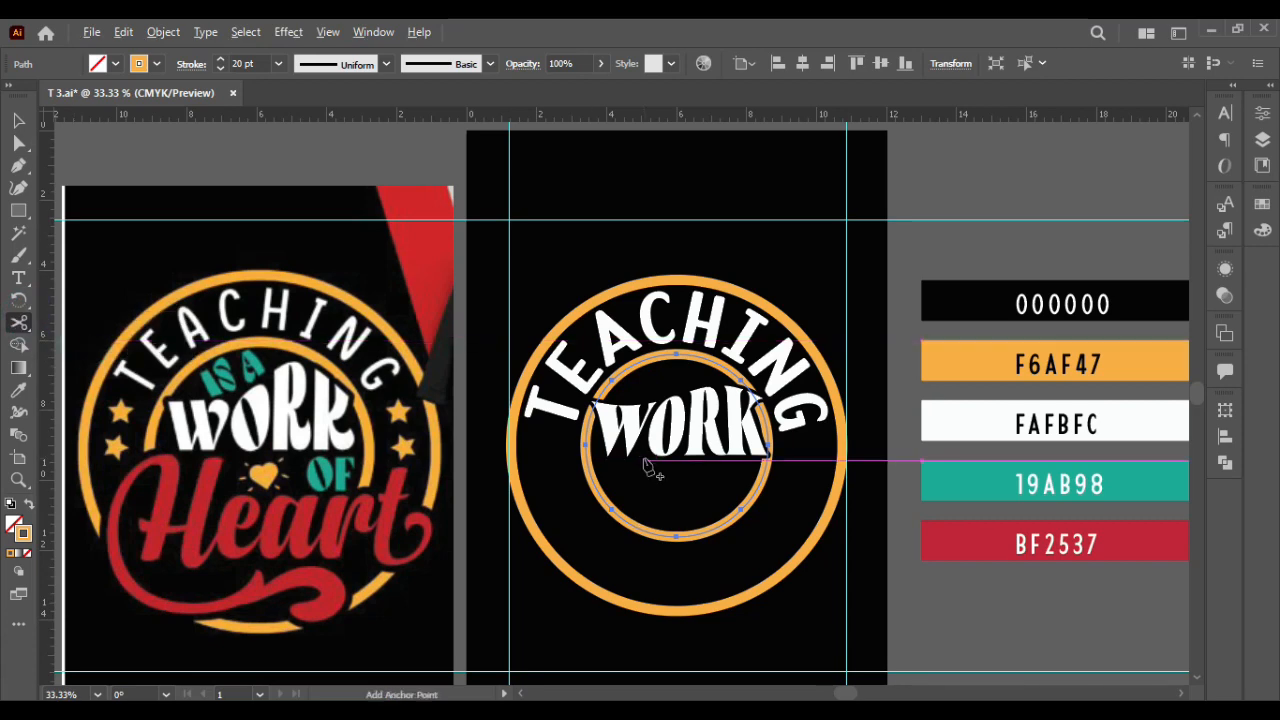
scroll(648, 463, "up", 2)
left_click(414, 456)
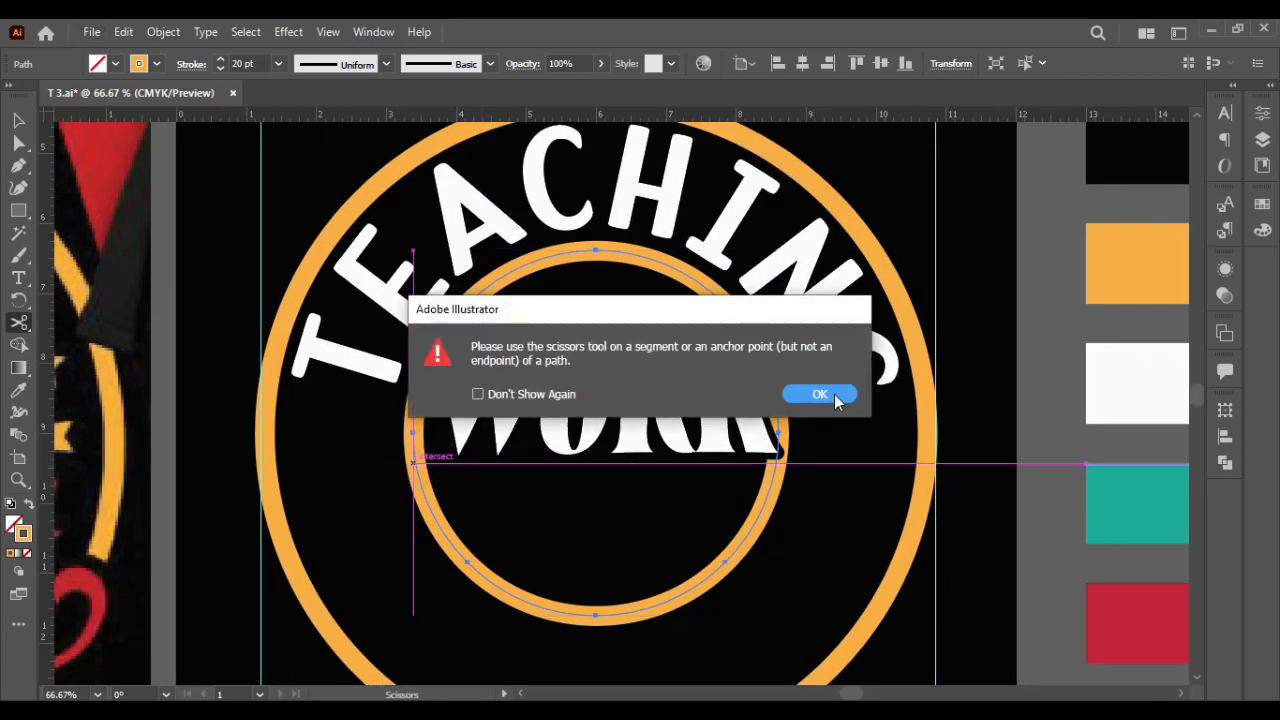
left_click(819, 394)
left_click(414, 458)
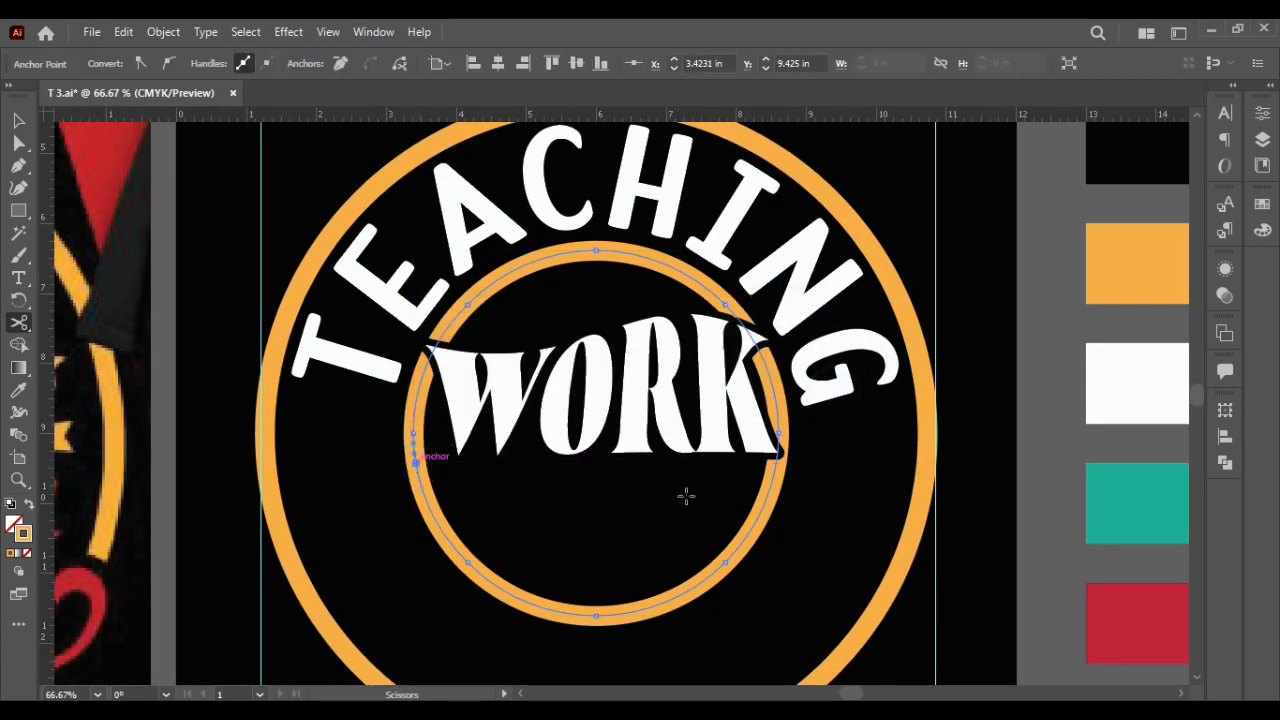
left_click(19, 120)
key("Delete")
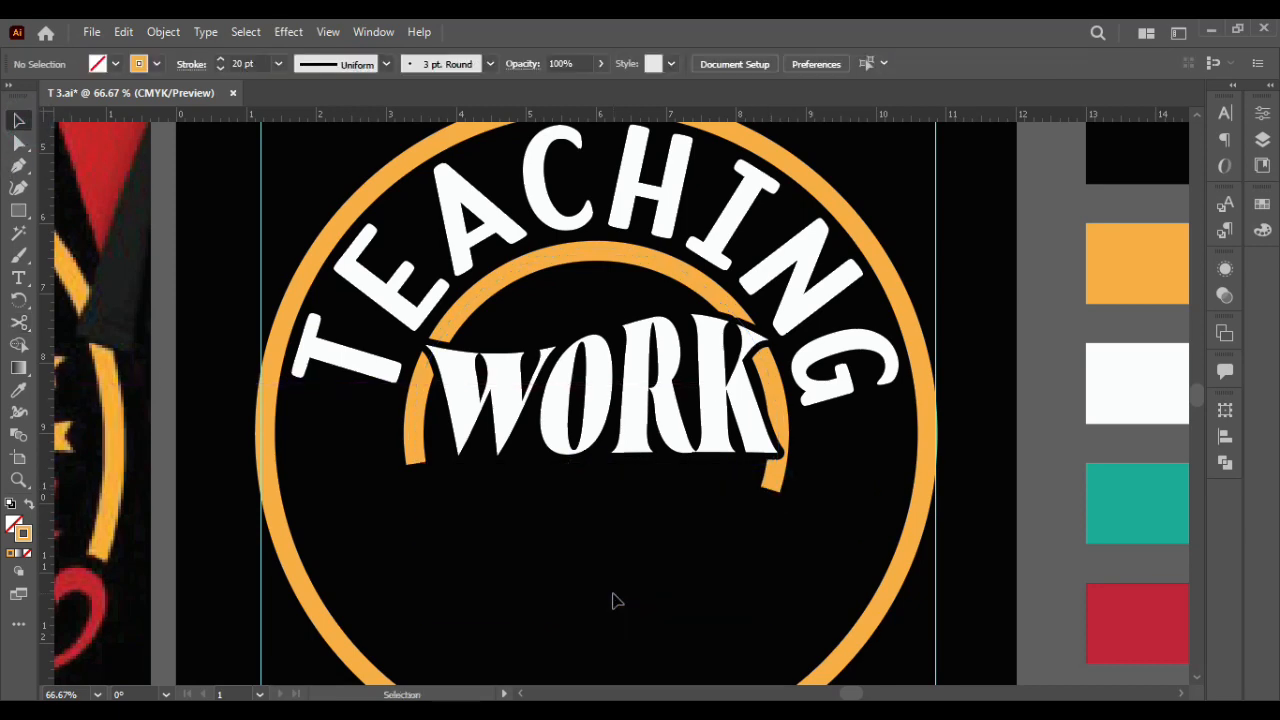
Undo the deletion of the inner ring's lower arc and the cuts made in it
scroll(613, 600, "down", 2)
scroll(613, 600, "right", 2)
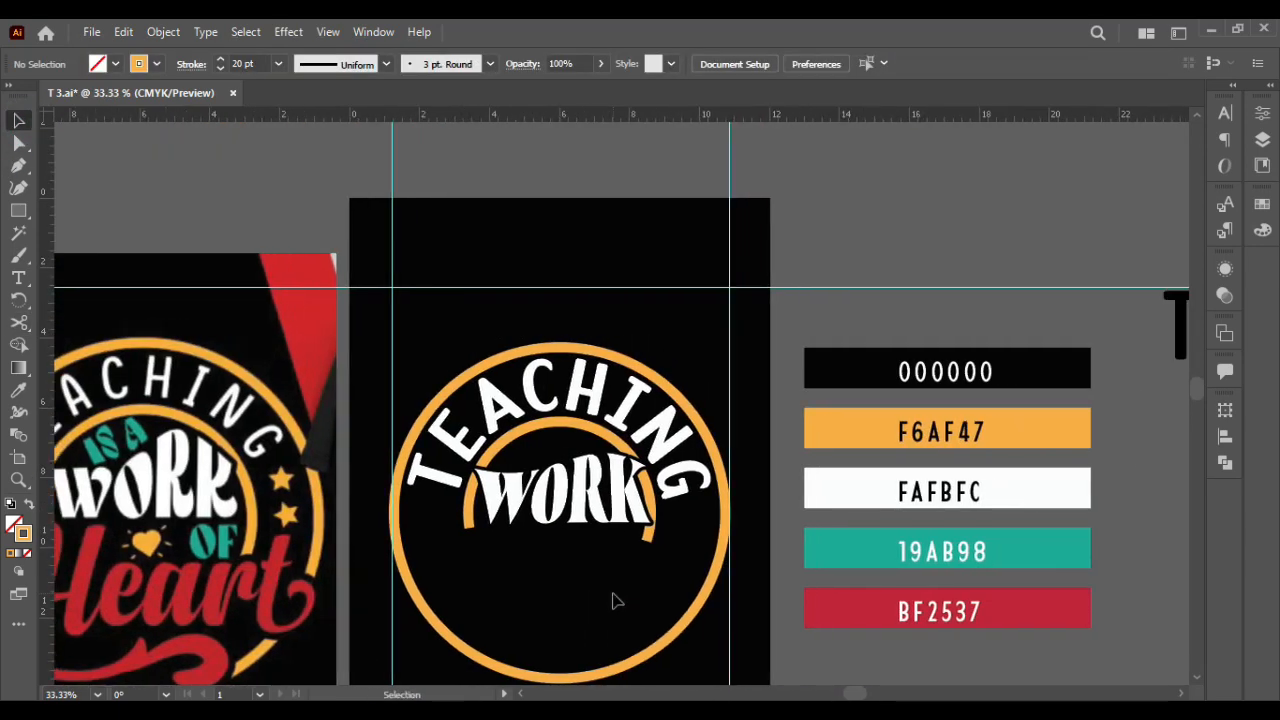
left_click(650, 545)
key("ctrl+z")
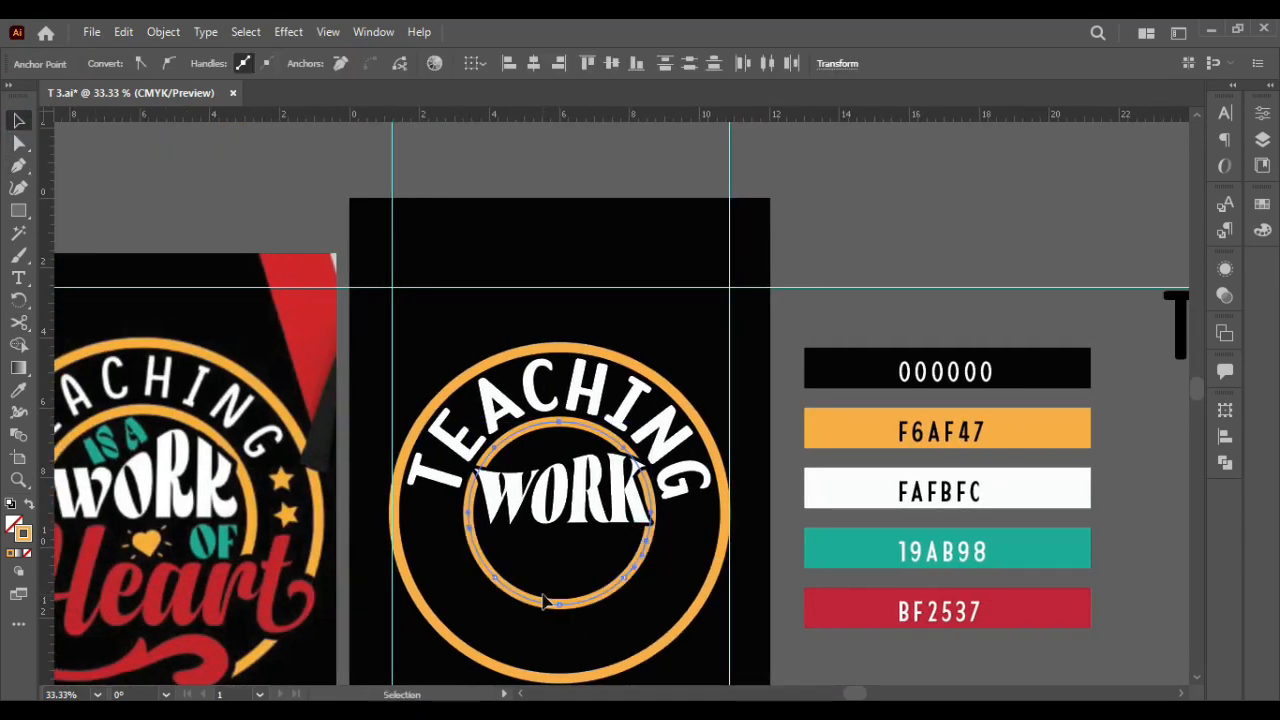
key("ctrl+z")
Cut the inner ring at its left anchor and on the right just below the K, then delete the lower arc
left_click(674, 563)
left_click(597, 596)
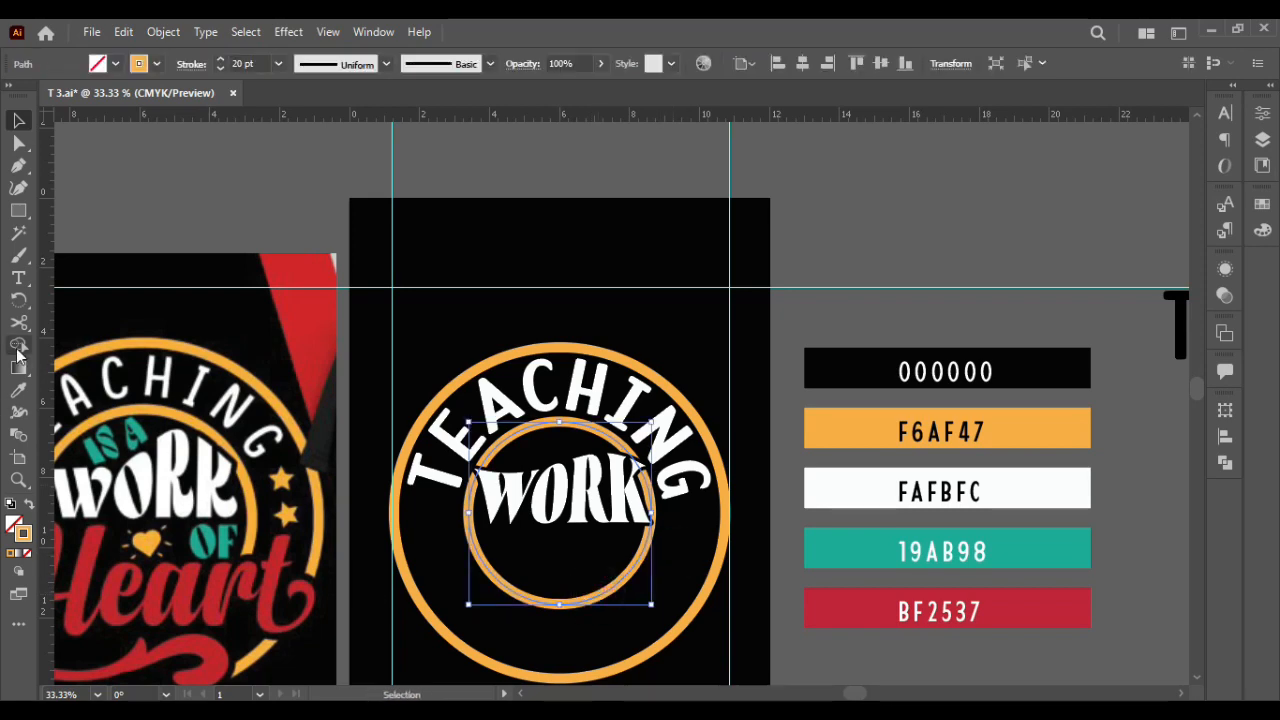
left_click(19, 323)
scroll(630, 568, "up", 4)
scroll(629, 571, "left", 1)
left_click(88, 330)
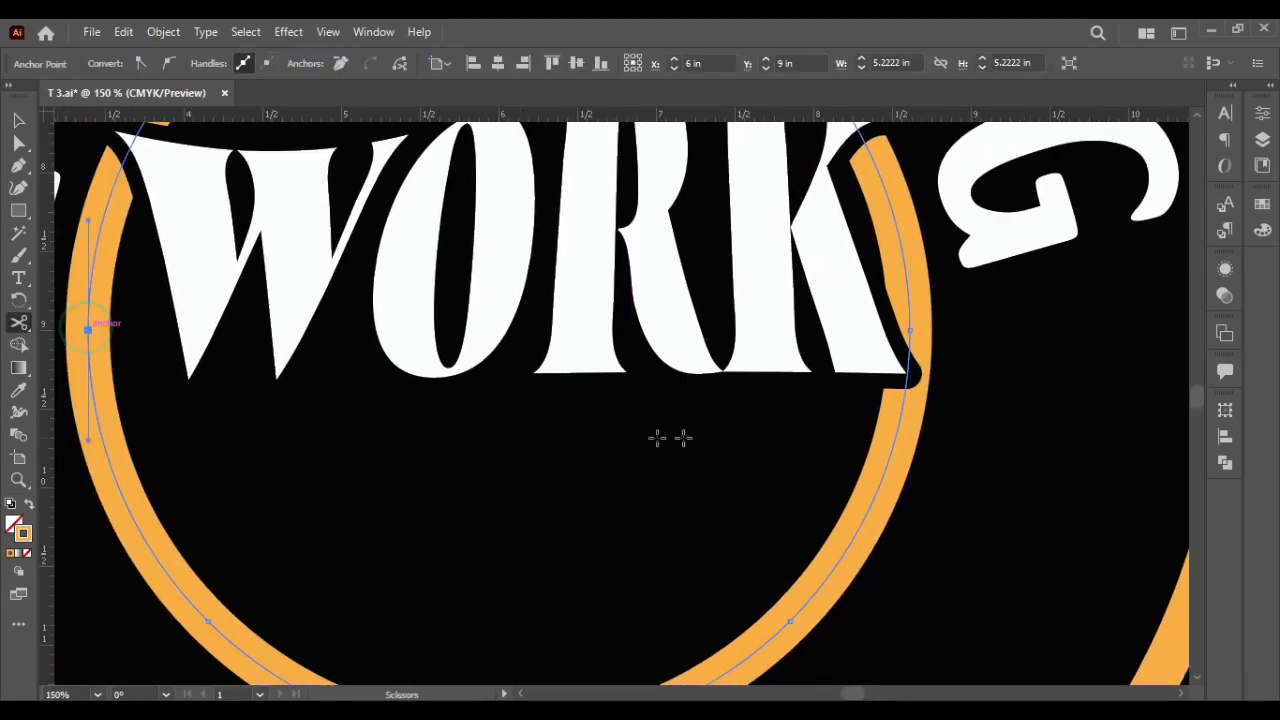
left_click(874, 497)
key("v")
scroll(483, 443, "down", 4)
key("Delete")
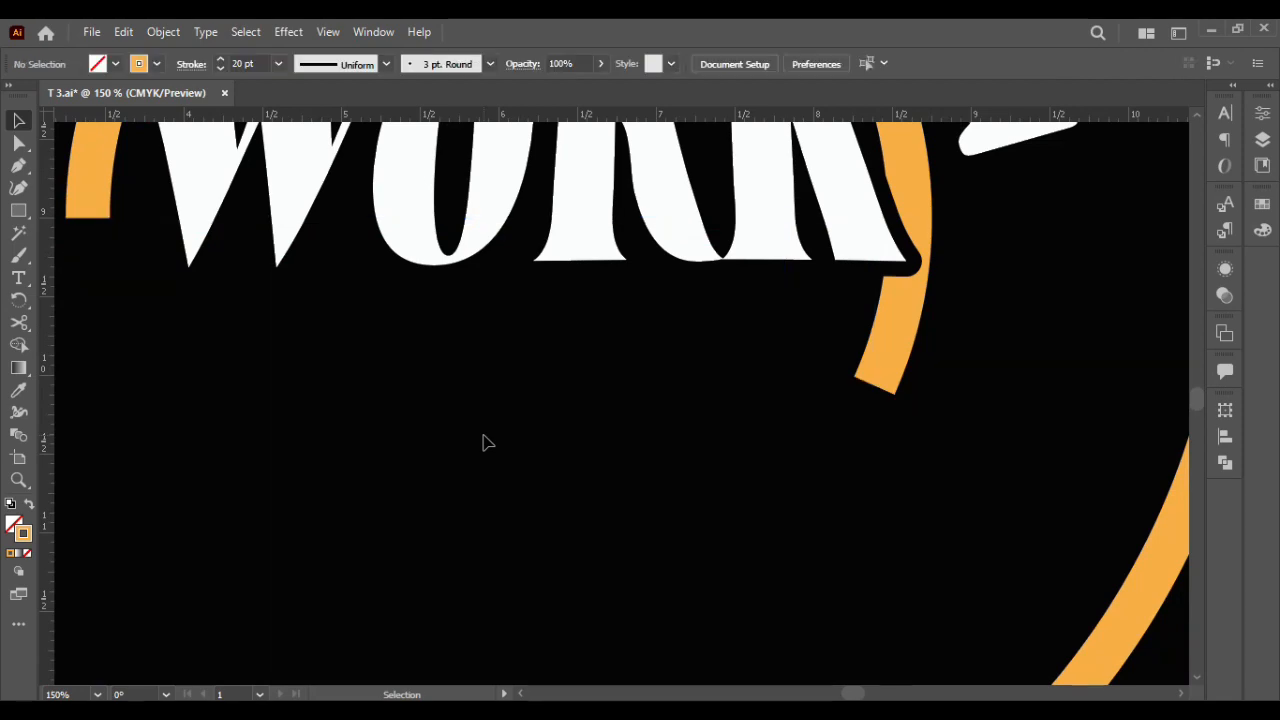
scroll(483, 443, "down", 1)
scroll(486, 443, "down", 2)
scroll(1023, 563, "right", 1)
scroll(991, 520, "down", 1)
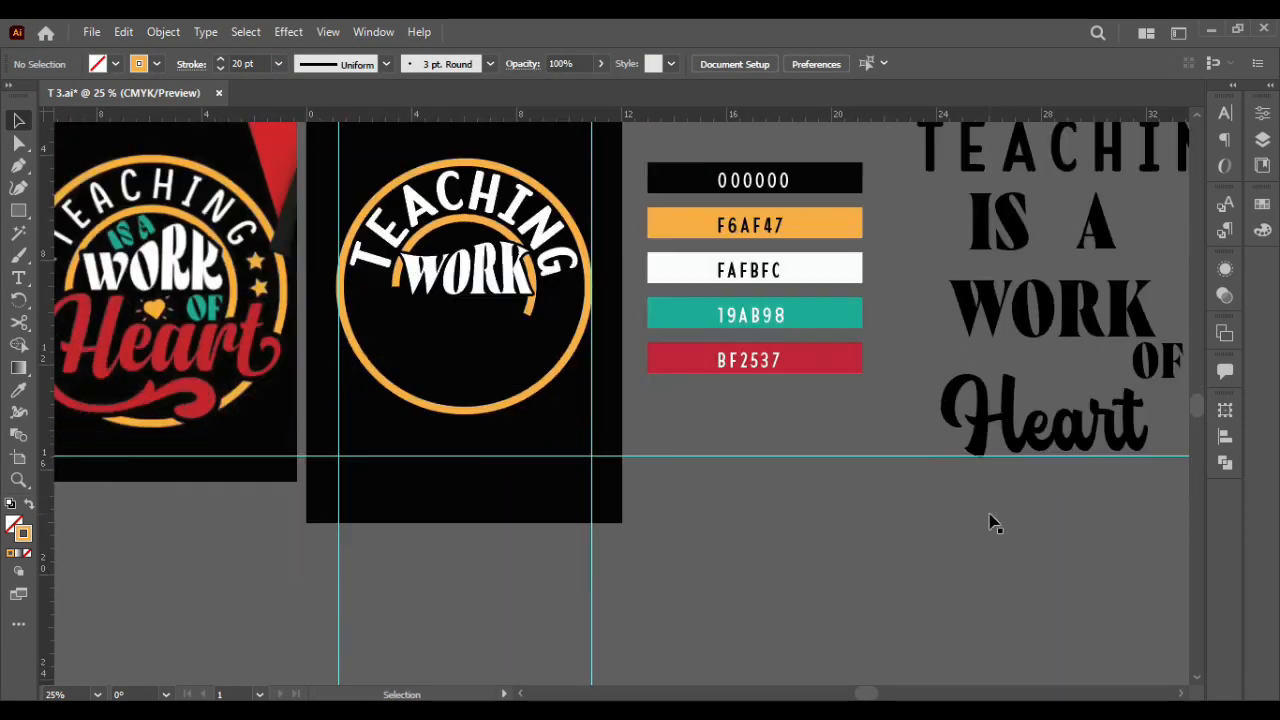
Place a copy of the black Heart text in the empty area below the color swatches
left_click_drag(935, 379, 741, 541)
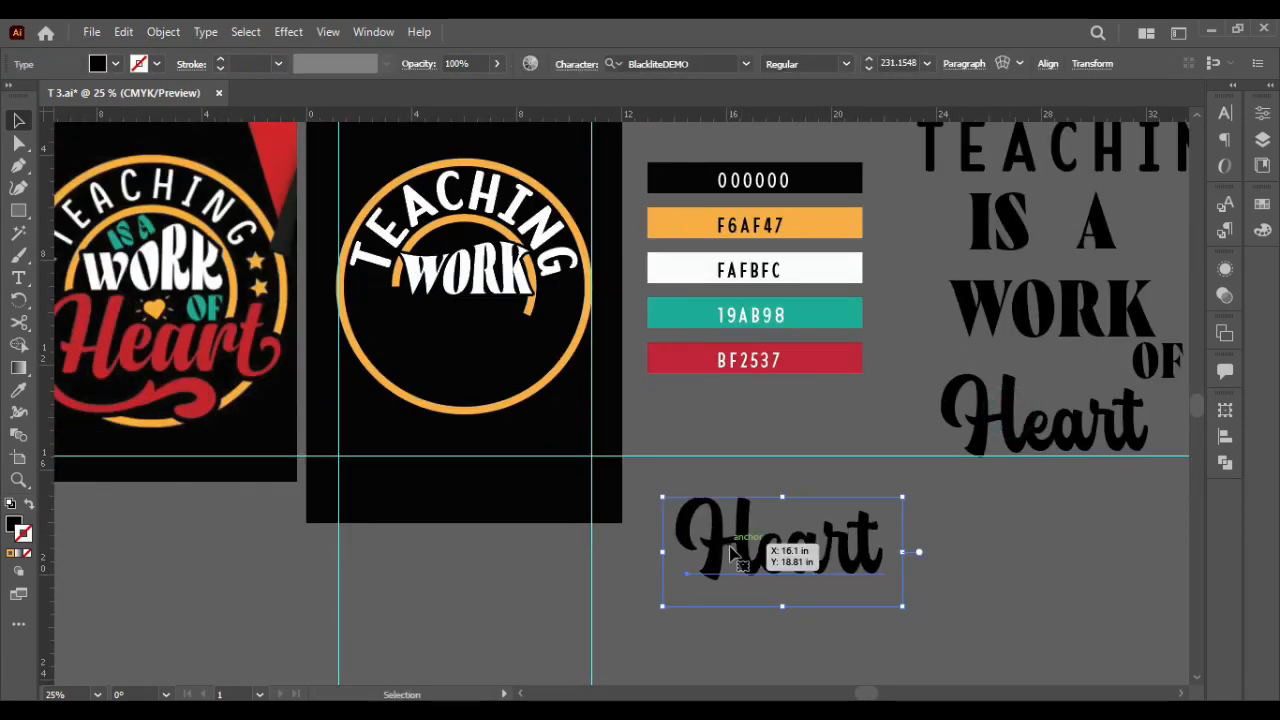
key("ctrl+shift+a")
left_click(820, 563)
Shear the copied Heart text by 17° along the horizontal axis
right_click(820, 556)
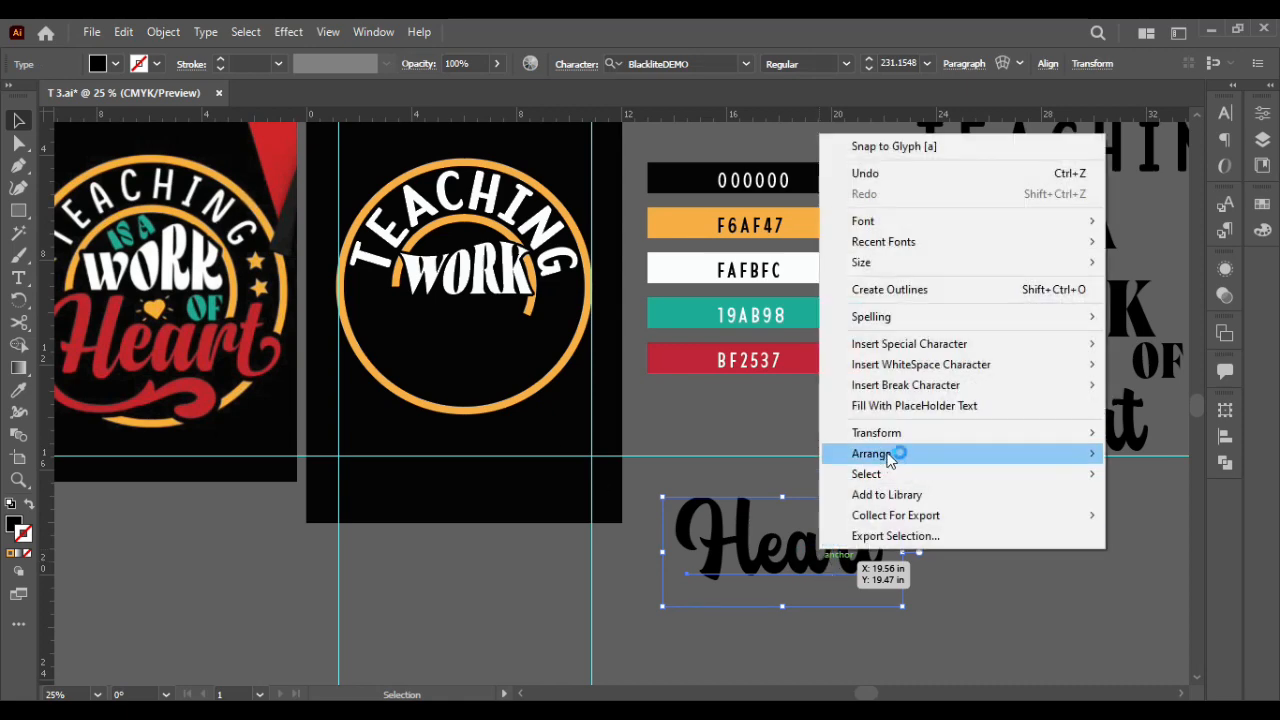
mouse_move(857, 431)
left_click(660, 549)
left_click_drag(775, 256, 336, 279)
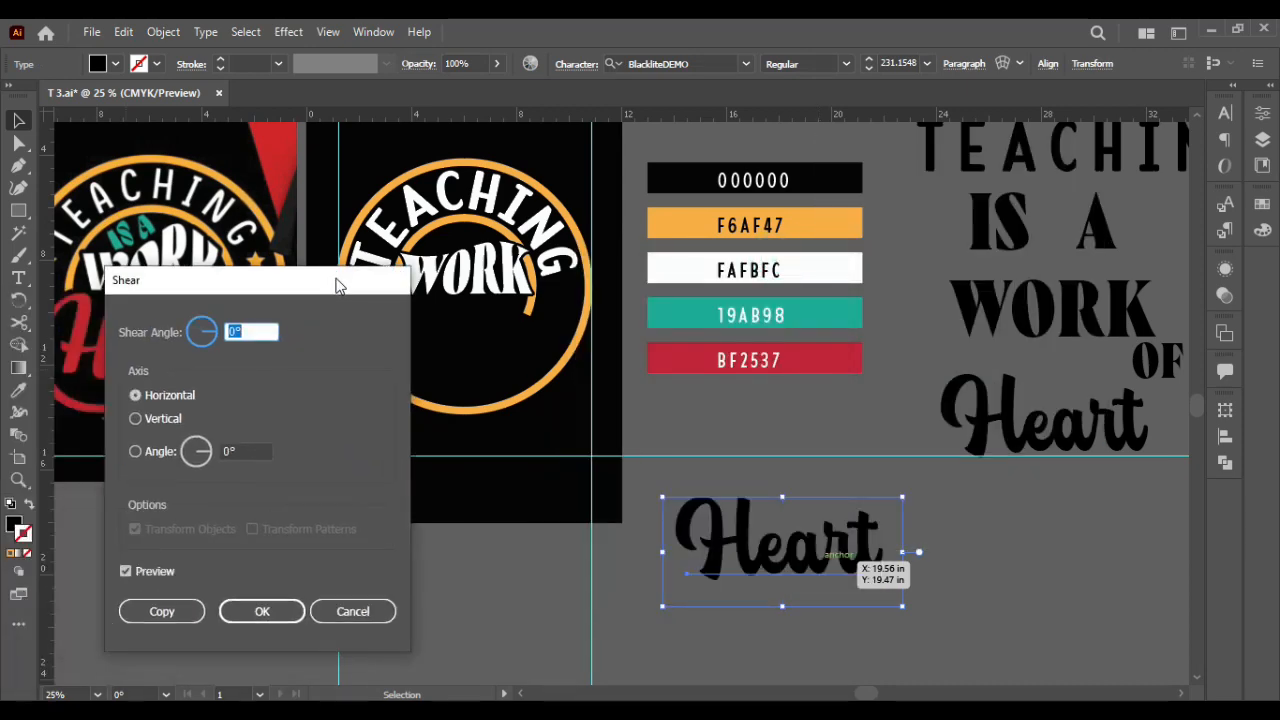
key("Up")
key("Up")
key("Up")
key("Up")
key("Up")
key("Up")
key("Up")
key("Up")
key("Up")
key("Up")
key("Up")
key("Up")
key("Up")
key("Up")
key("Up")
key("Up")
key("Up")
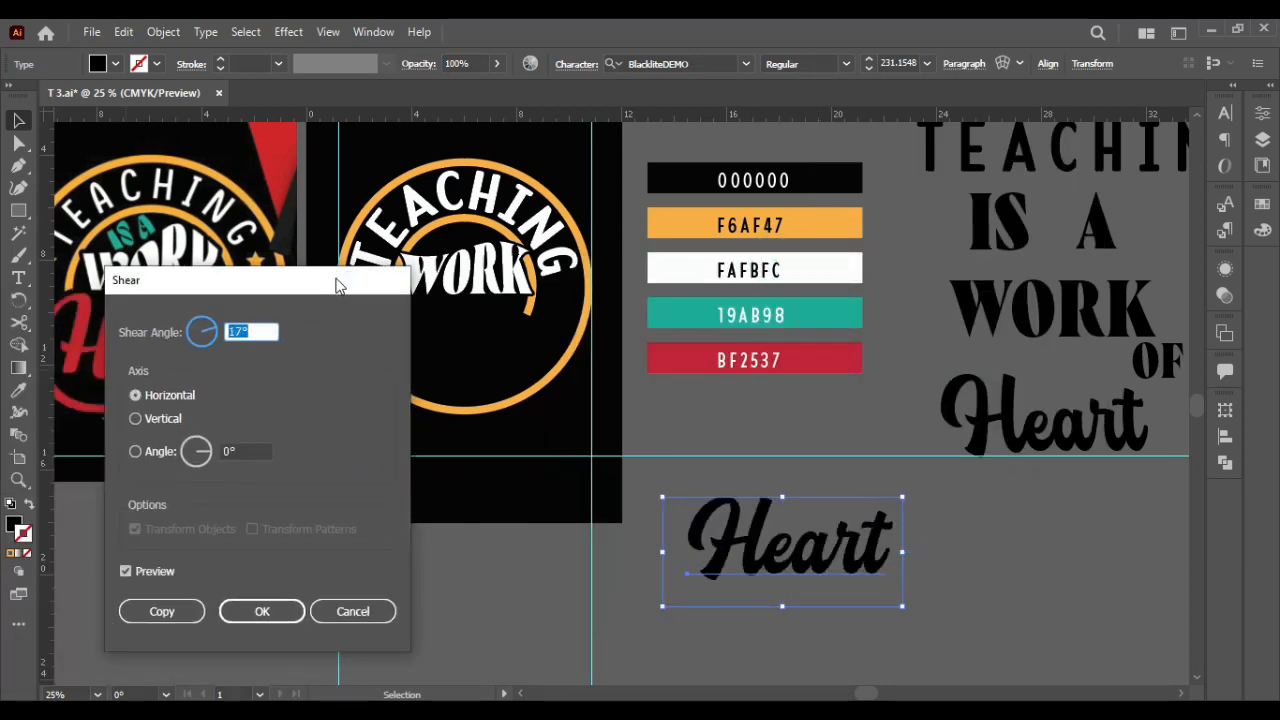
left_click(239, 602)
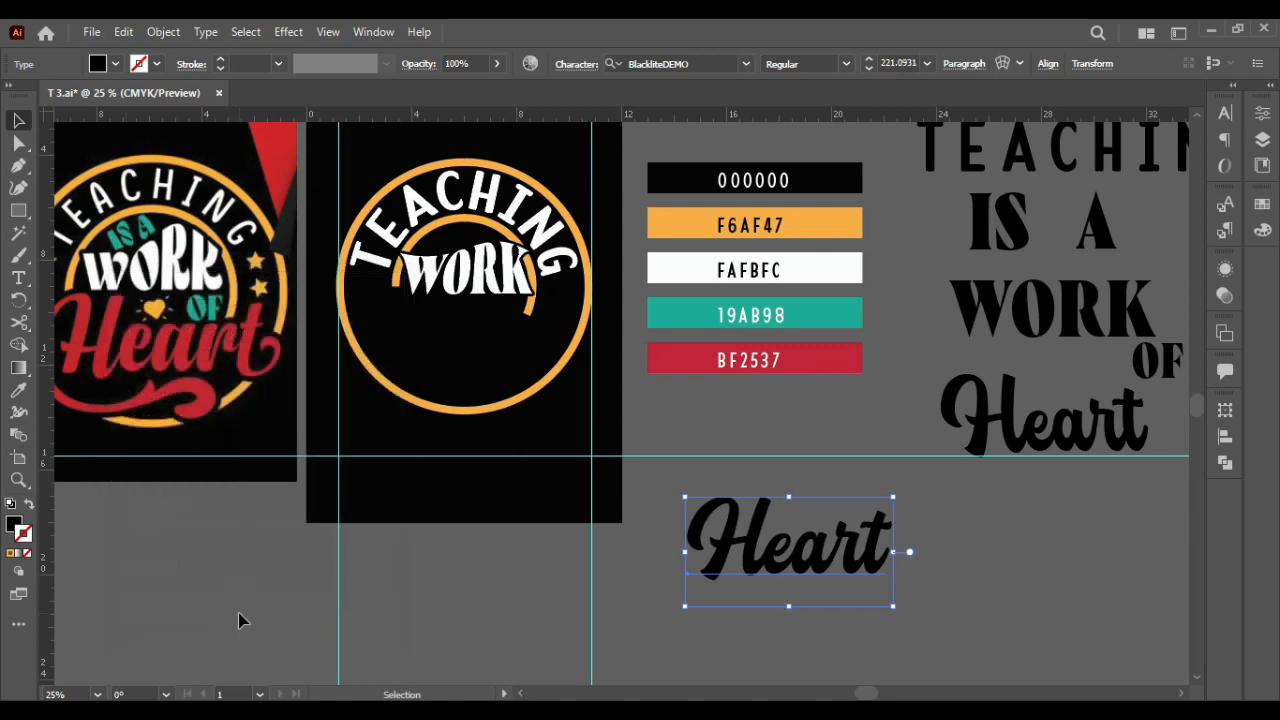
Convert the sheared Heart text to outlines and ungroup its letters
right_click(754, 570)
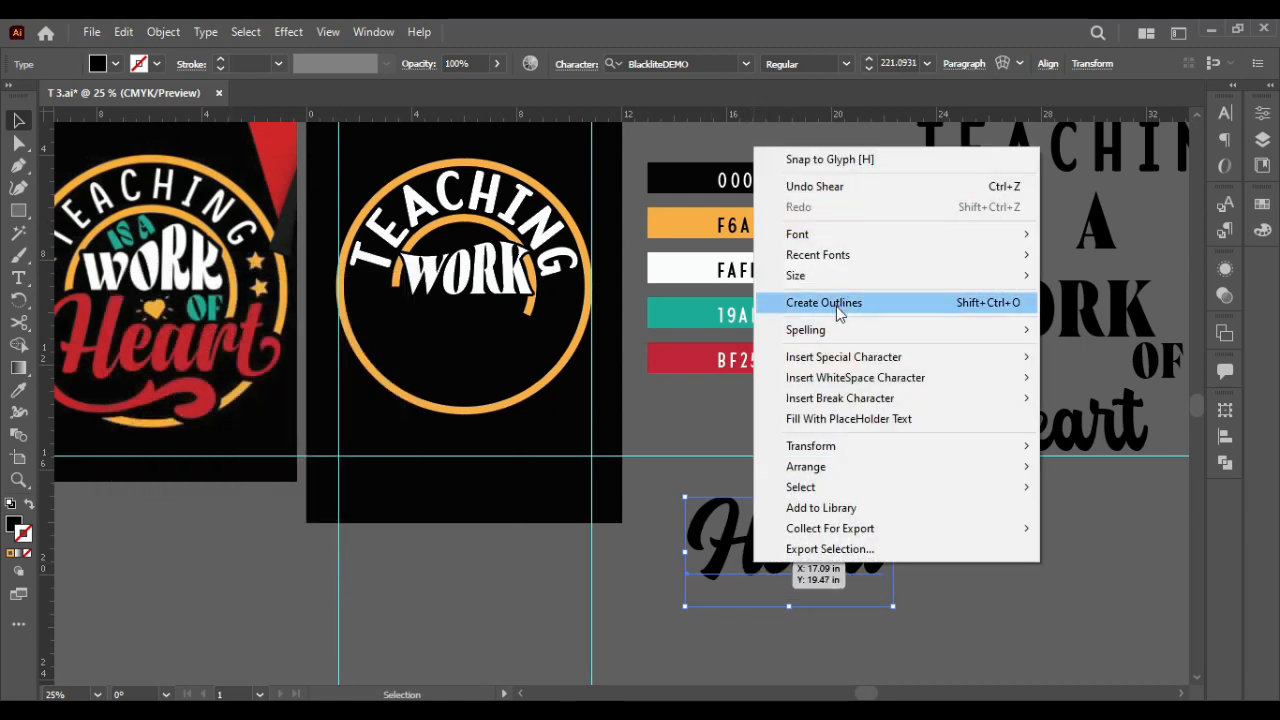
left_click(839, 304)
left_click(820, 470)
right_click(752, 566)
left_click(822, 394)
left_click(830, 420)
Shear only the letter H of the outlined Heart by -7° along the horizontal axis
right_click(757, 562)
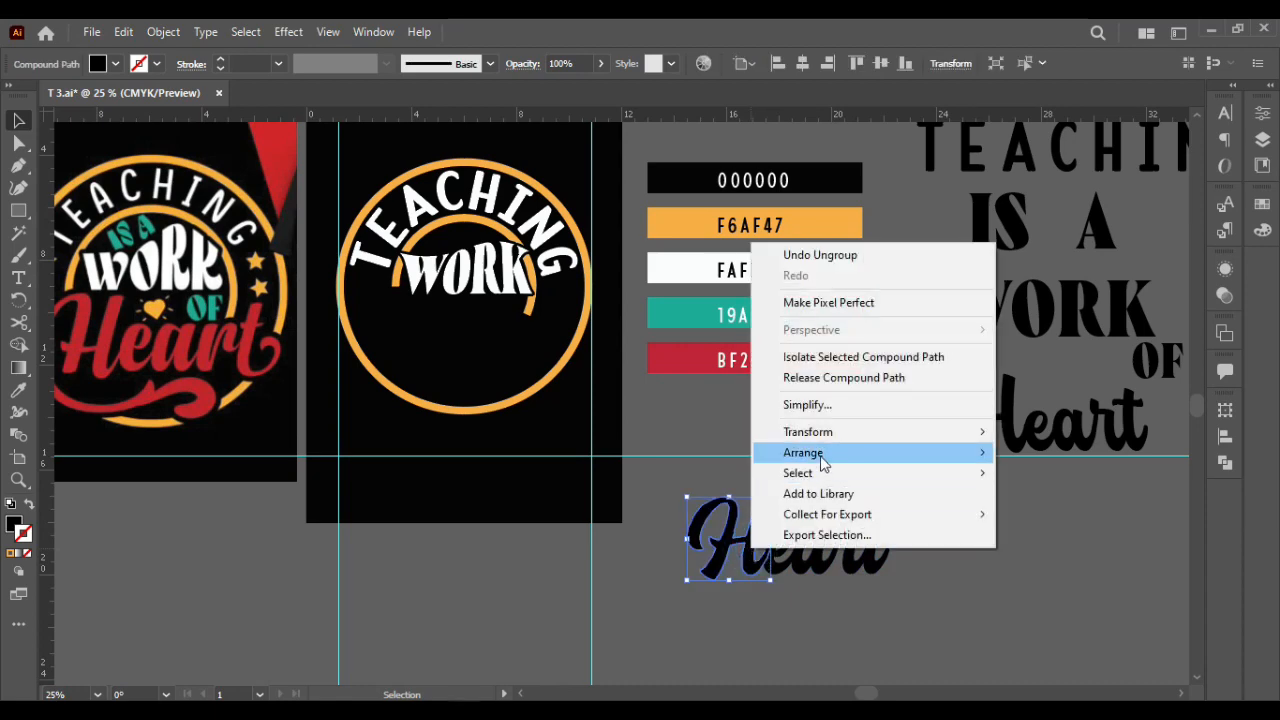
mouse_move(848, 431)
left_click(1040, 538)
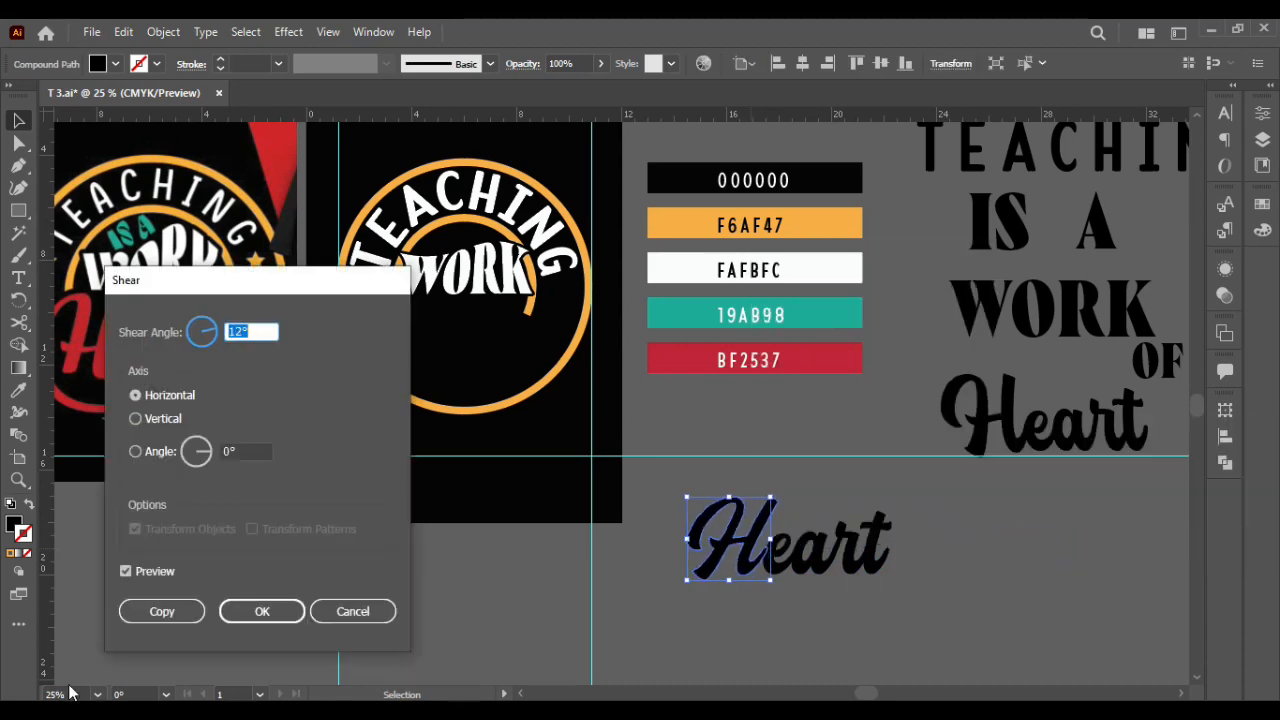
type("-7")
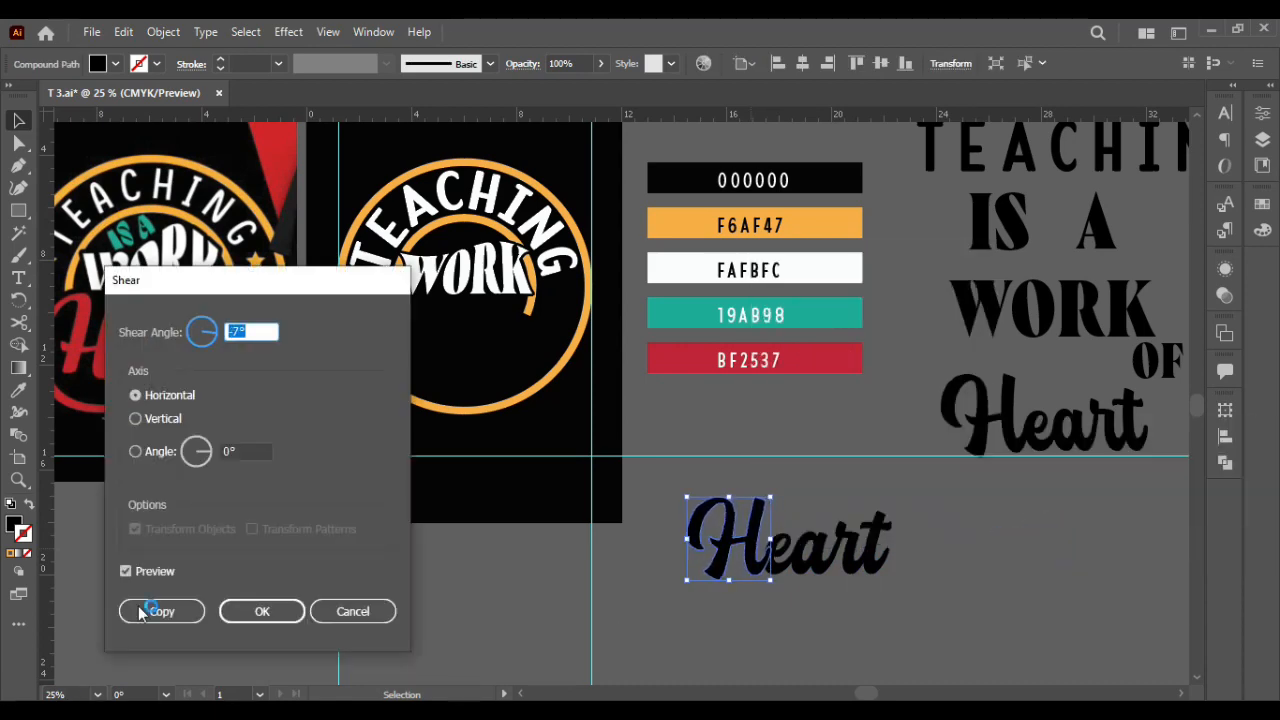
left_click(262, 611)
Recolor all the outlined Heart letters with the red BF2537 swatch using the Eyedropper
left_click(805, 609)
left_click_drag(757, 573, 916, 516)
left_click(21, 390)
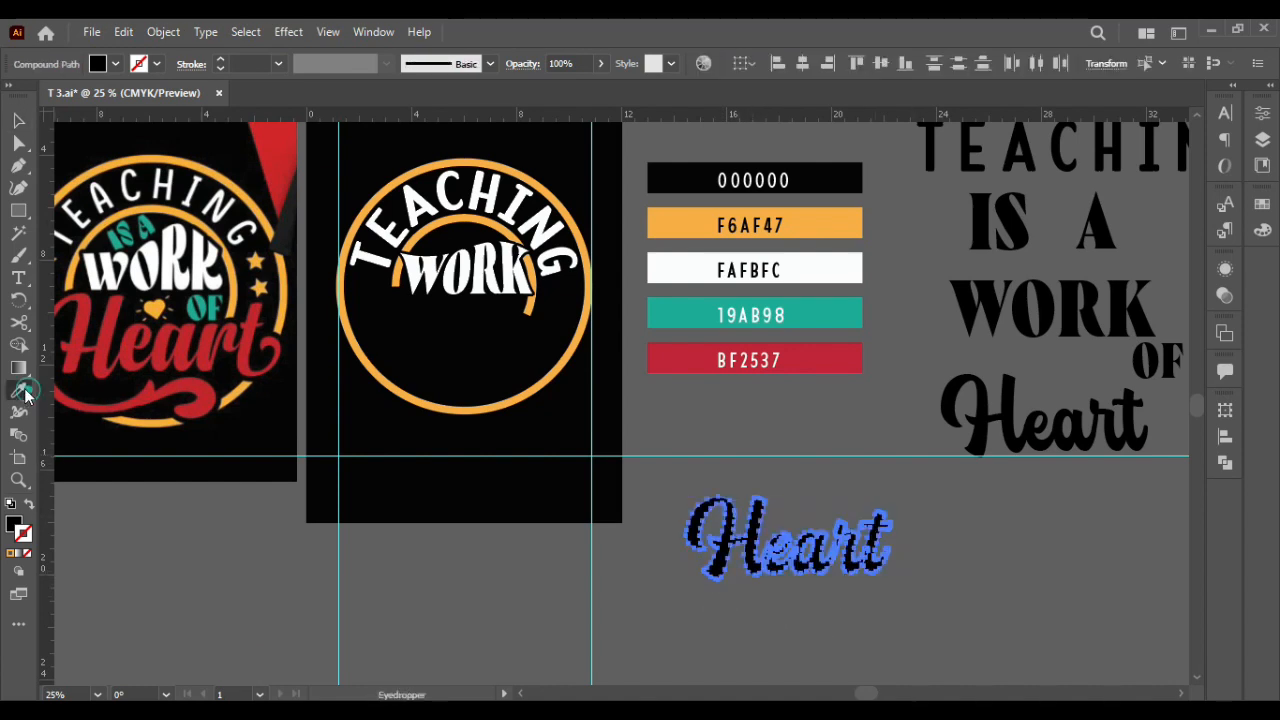
left_click(845, 348)
key("v")
left_click(800, 603)
Unite the red Heart letters with Pathfinder and expand them into one single shape
left_click(866, 548)
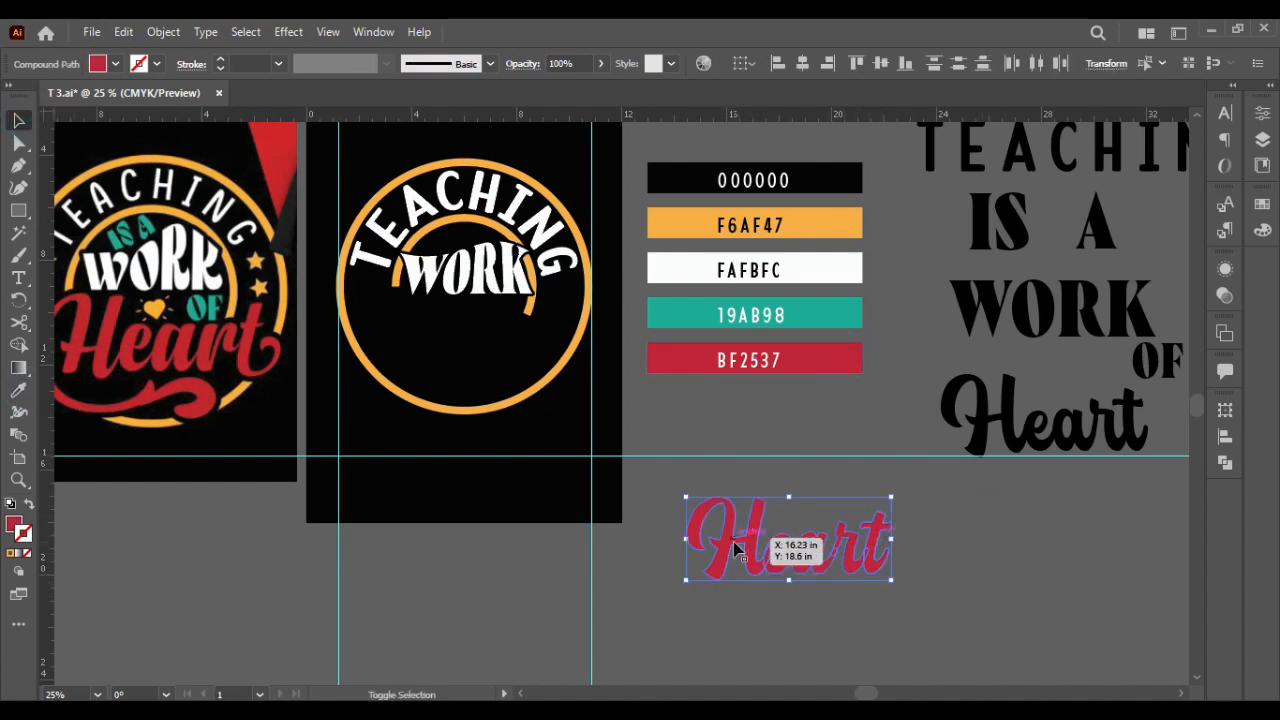
left_click(1225, 462)
left_click(1180, 455)
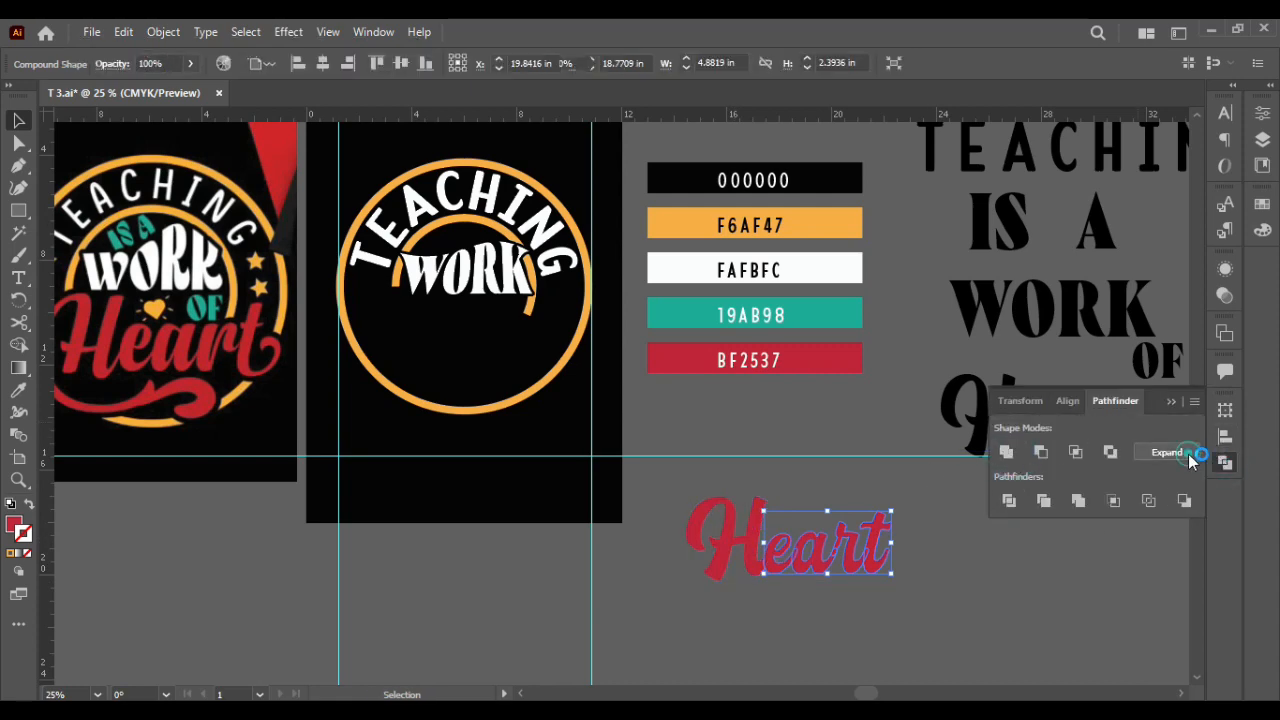
left_click(788, 602)
left_click_drag(734, 590, 831, 544)
left_click(1007, 452, "alt")
left_click(1155, 453)
left_click(1014, 576)
left_click(1170, 401)
Move the united red Heart lettering directly beneath the reference design
scroll(822, 565, "up", 6)
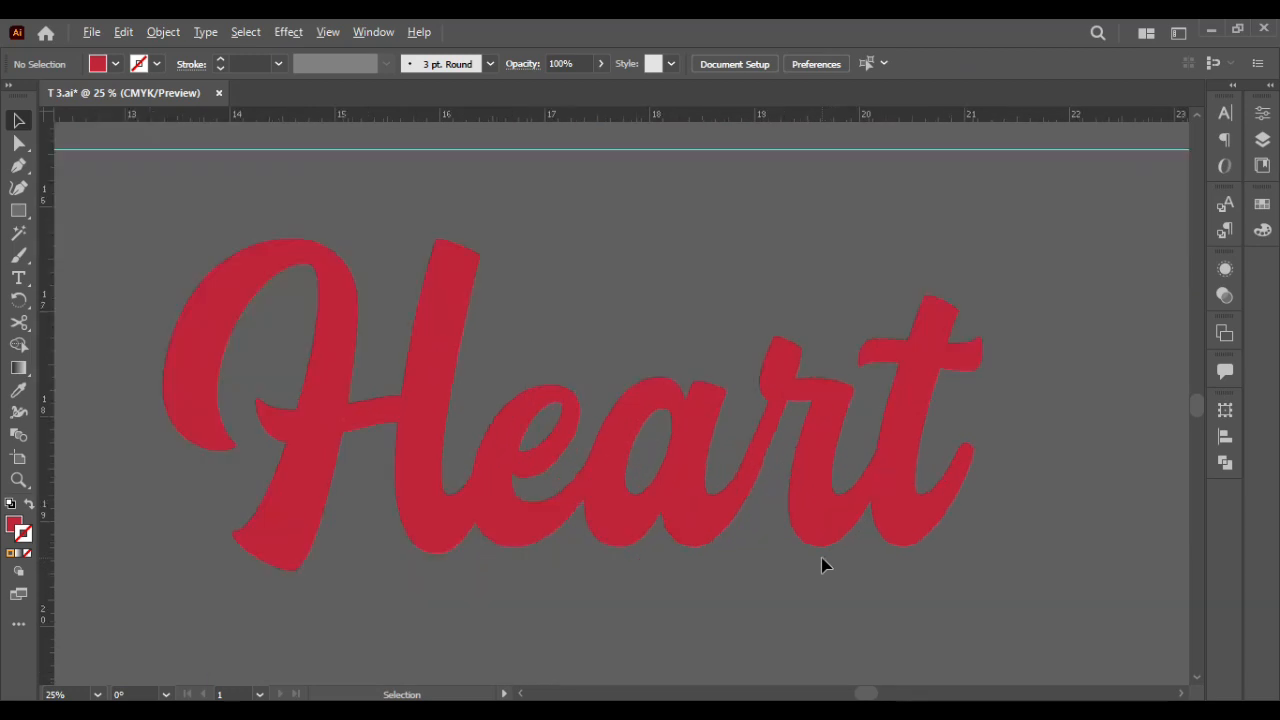
left_click(1022, 450)
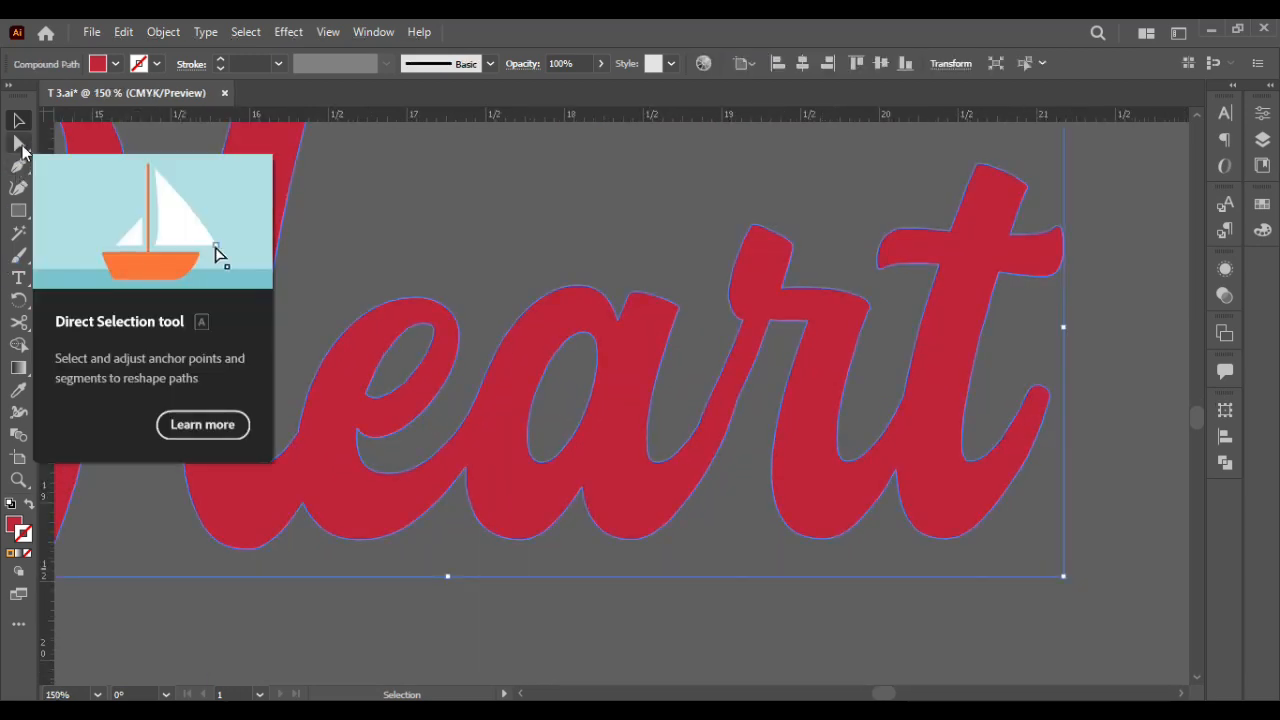
scroll(514, 423, "down", 5)
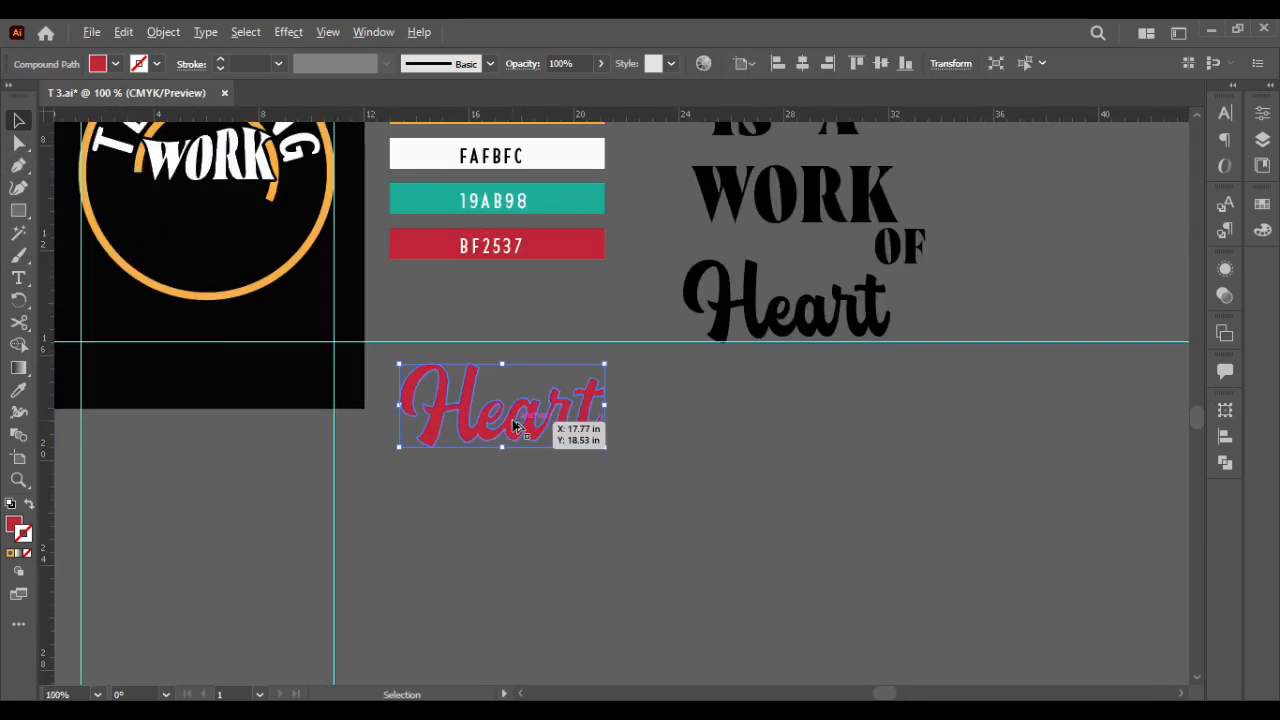
scroll(514, 423, "left", 5)
left_click_drag(755, 432, 137, 457)
scroll(140, 456, "left", 3)
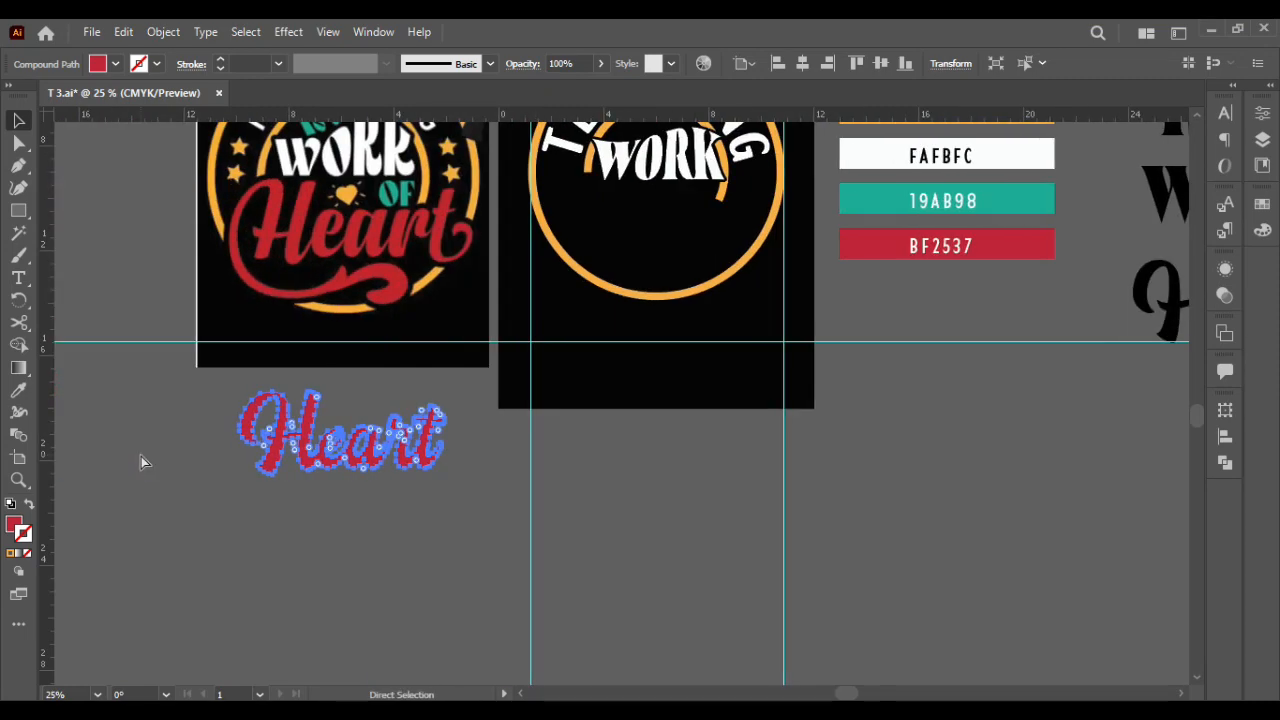
scroll(240, 460, "up", 1)
scroll(335, 465, "up", 1)
scroll(300, 490, "up", 1)
left_click(194, 555)
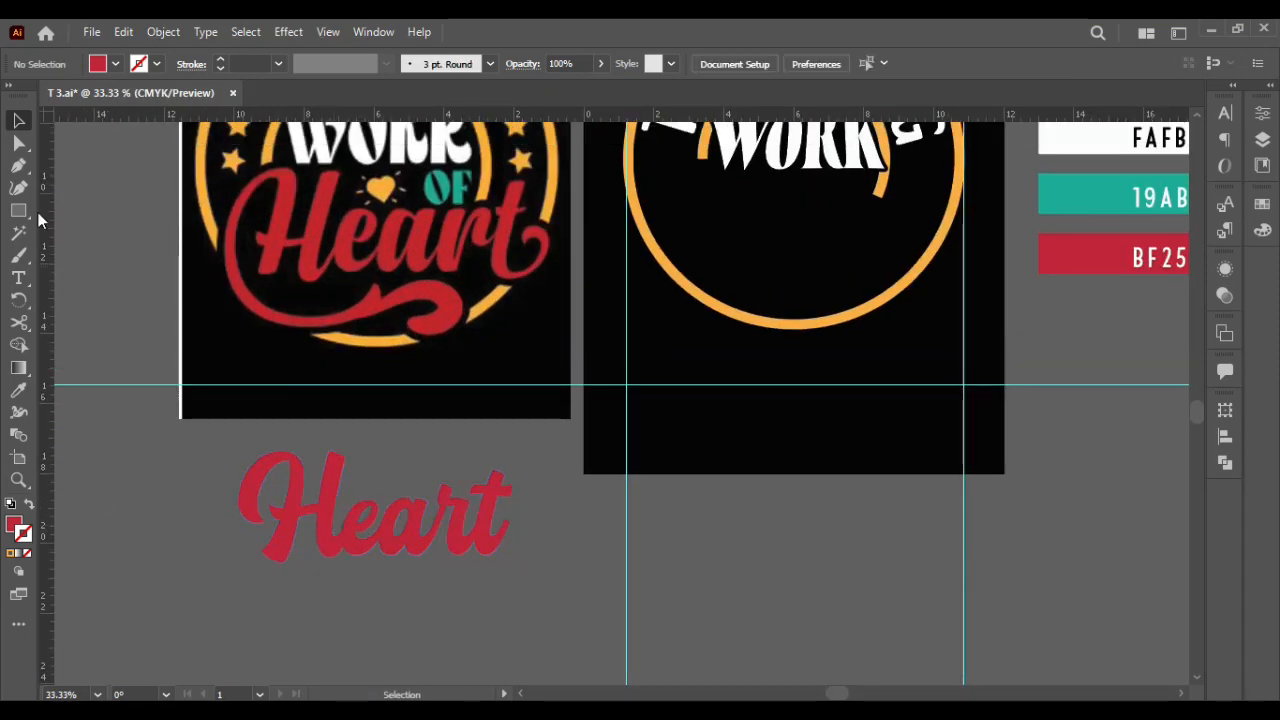
Draw an unfilled, red-stroked swash with the Pen tool, curving from the H's left stroke under Heart and hooking back below the t
scroll(280, 560, "up", 1)
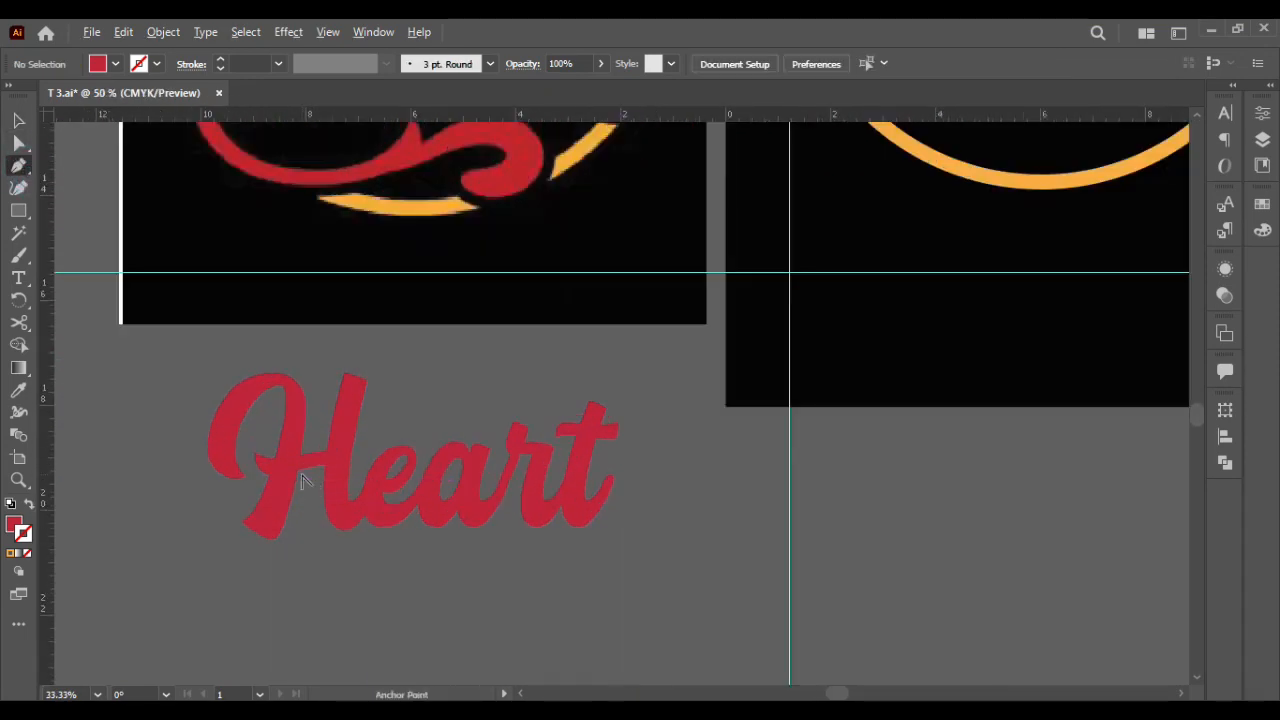
left_click(222, 455)
left_click_drag(607, 600, 621, 594)
left_click(381, 598)
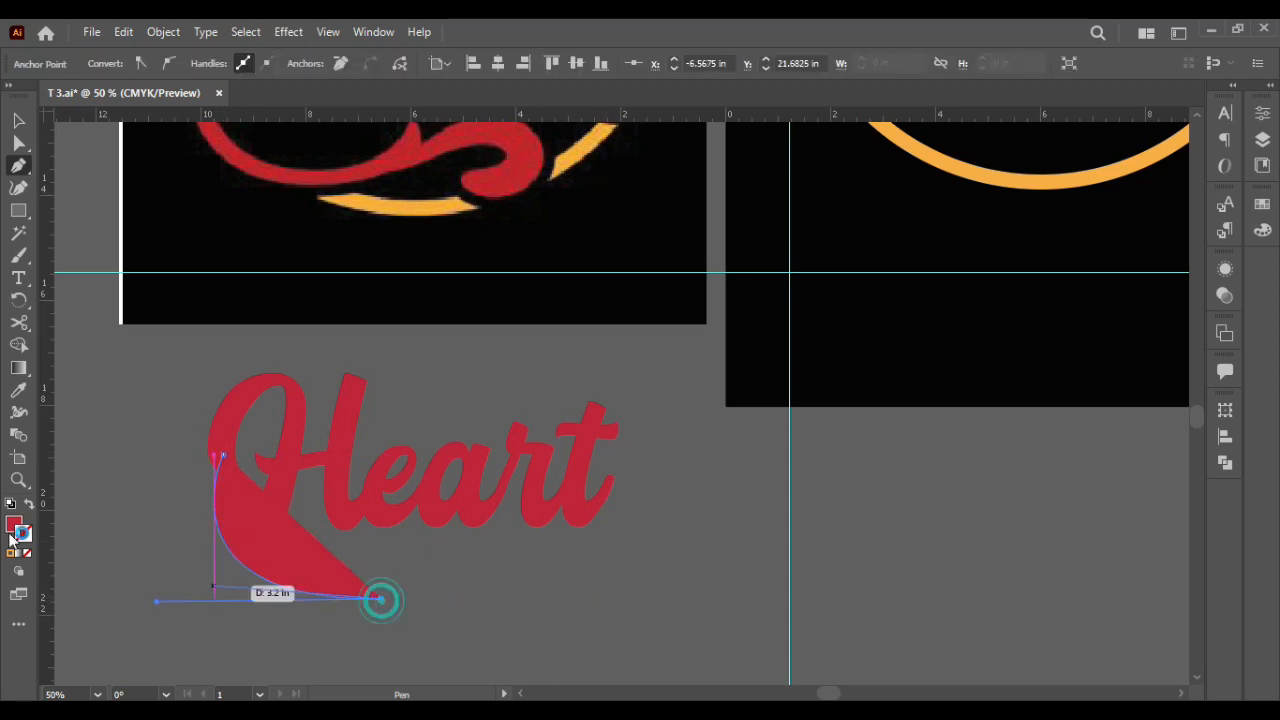
left_click(28, 503)
scroll(346, 596, "down", 1)
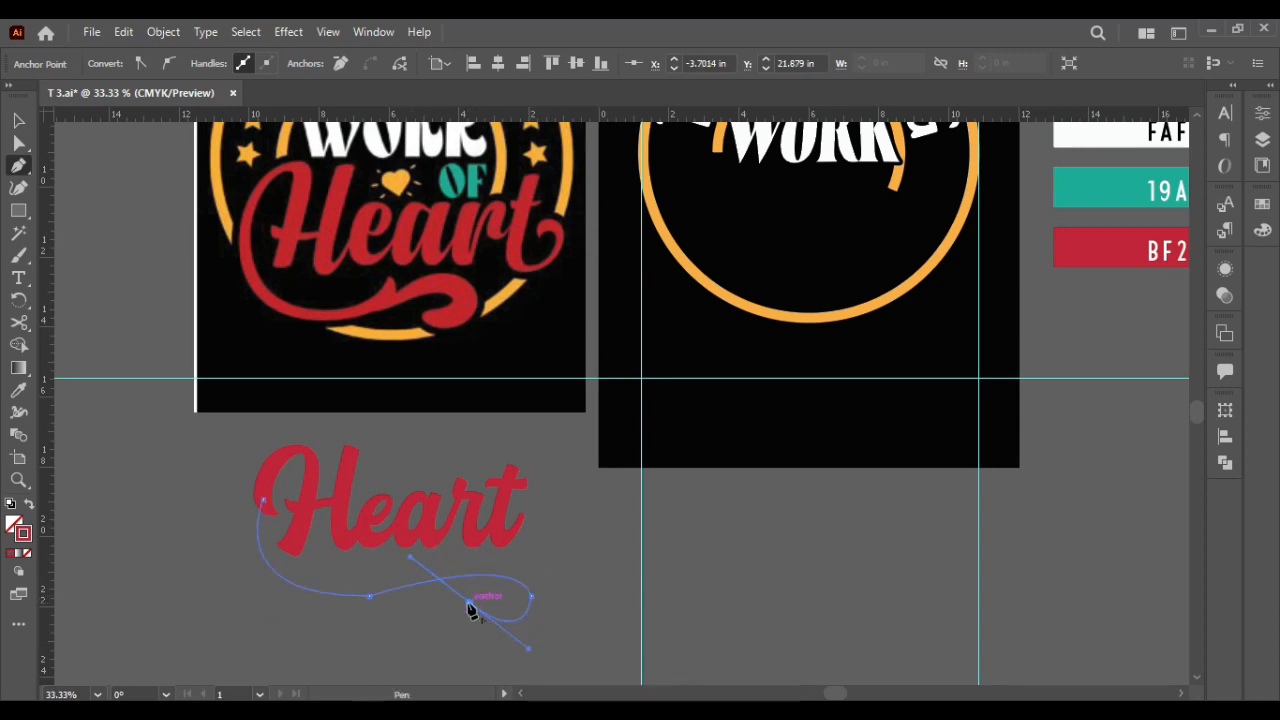
left_click(468, 603)
left_click(16, 125)
left_click(126, 486)
Round the corner points of the swash path and shift its free end slightly inside the hook
left_click(286, 586)
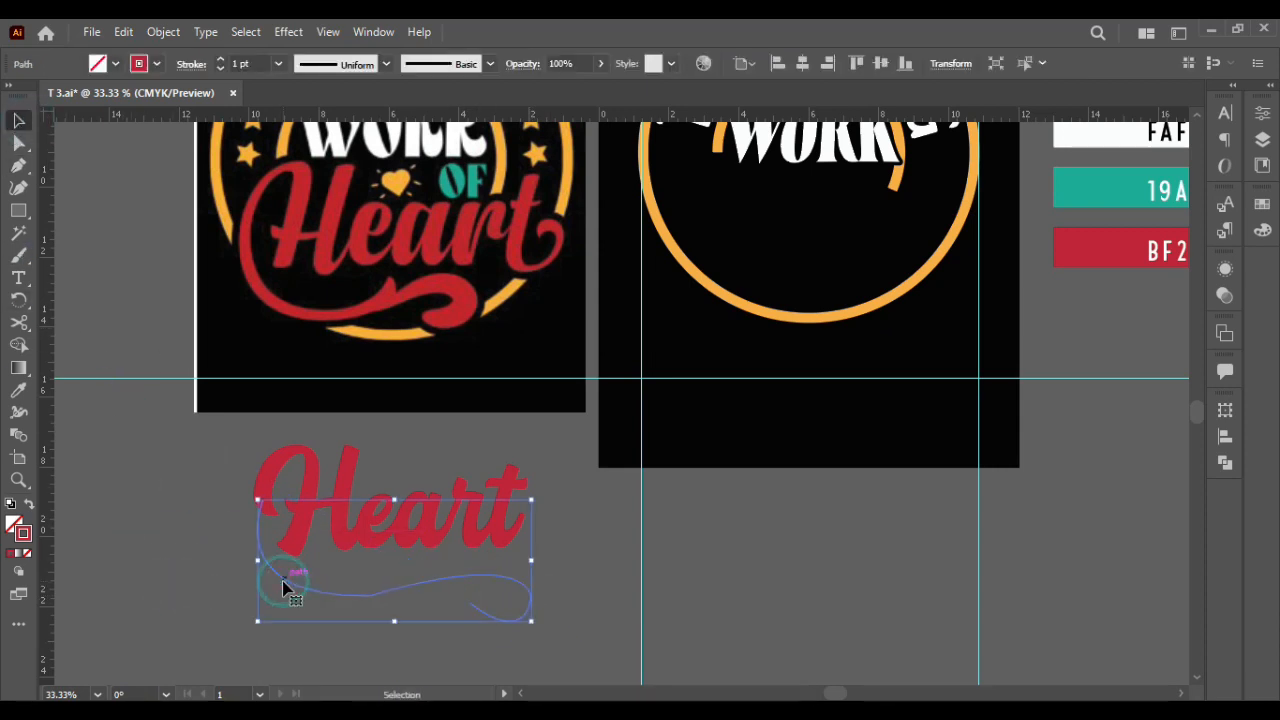
left_click(19, 141)
left_click(381, 540)
scroll(381, 549, "up", 4)
scroll(381, 549, "down", 2)
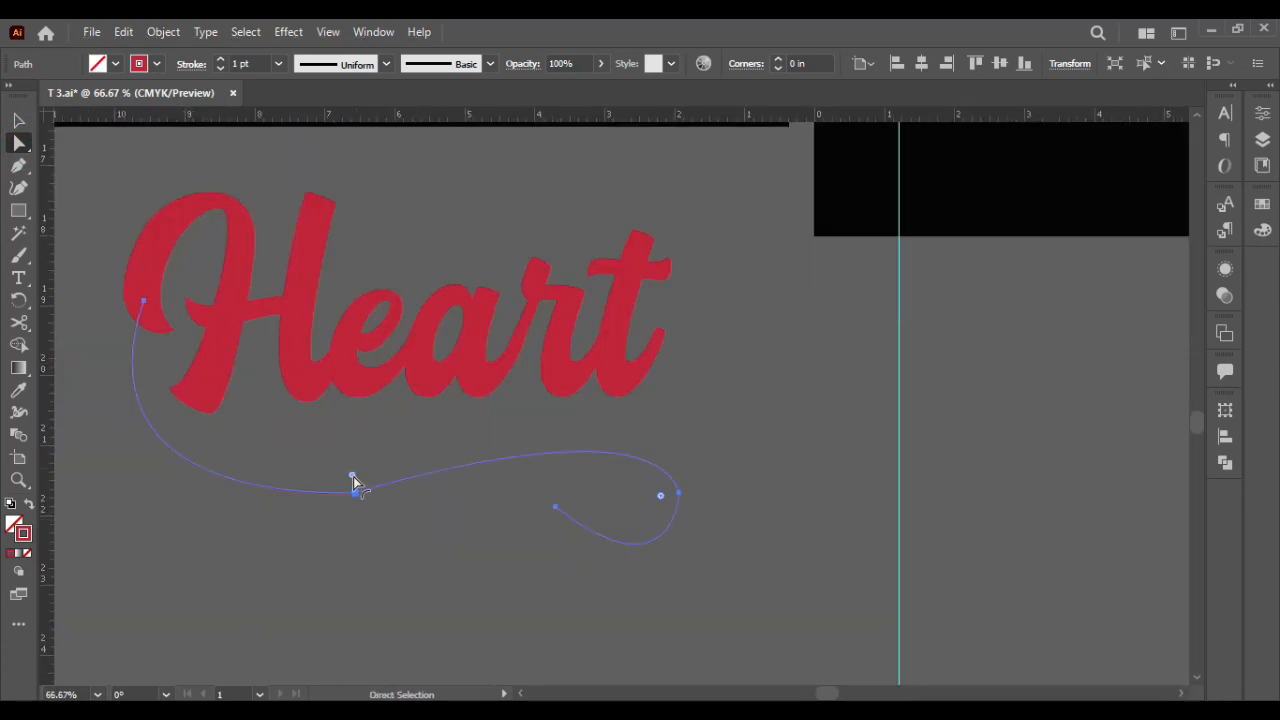
left_click_drag(355, 482, 388, 293)
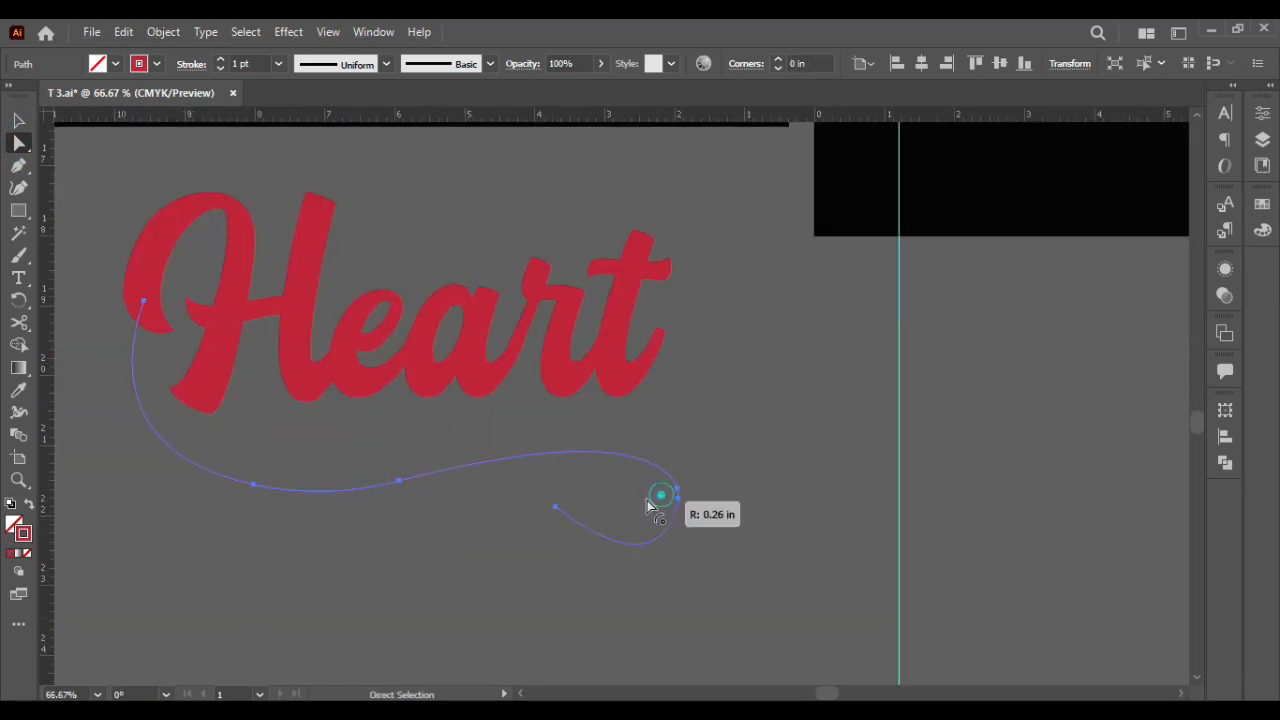
left_click_drag(554, 509, 571, 523)
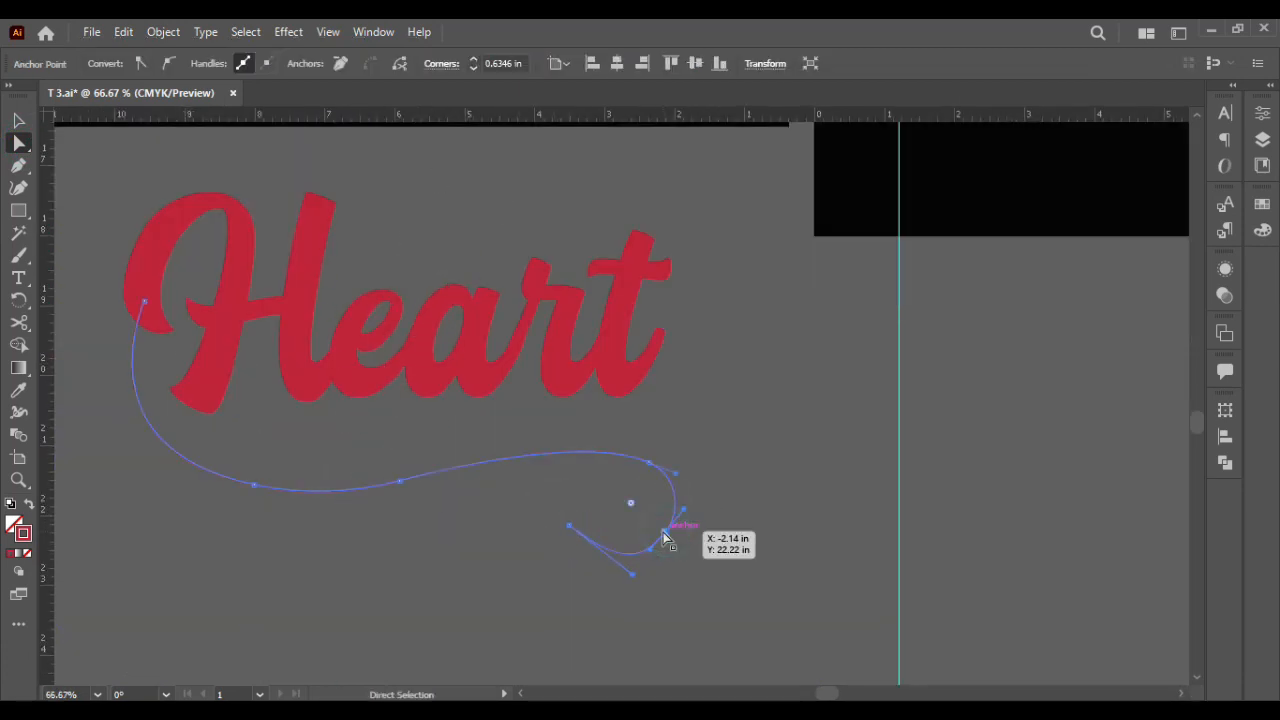
left_click(373, 500)
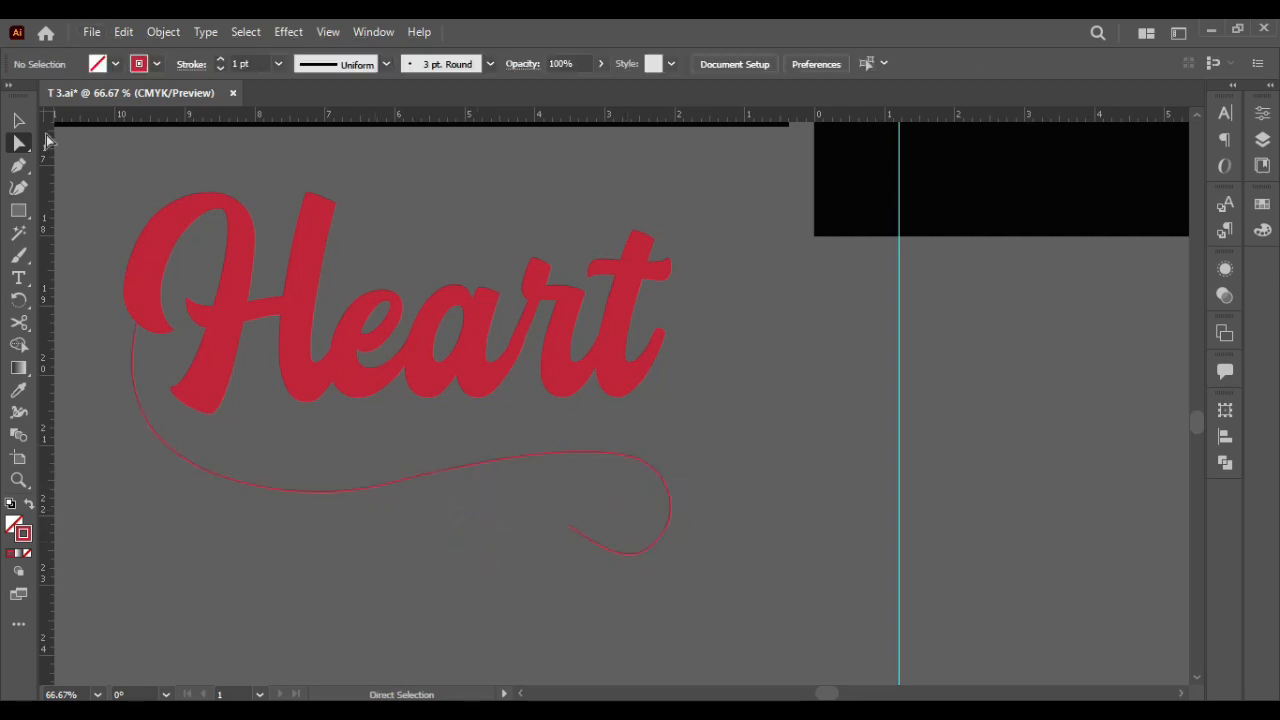
Set the swash path's stroke weight to 34 pt
left_click(194, 471)
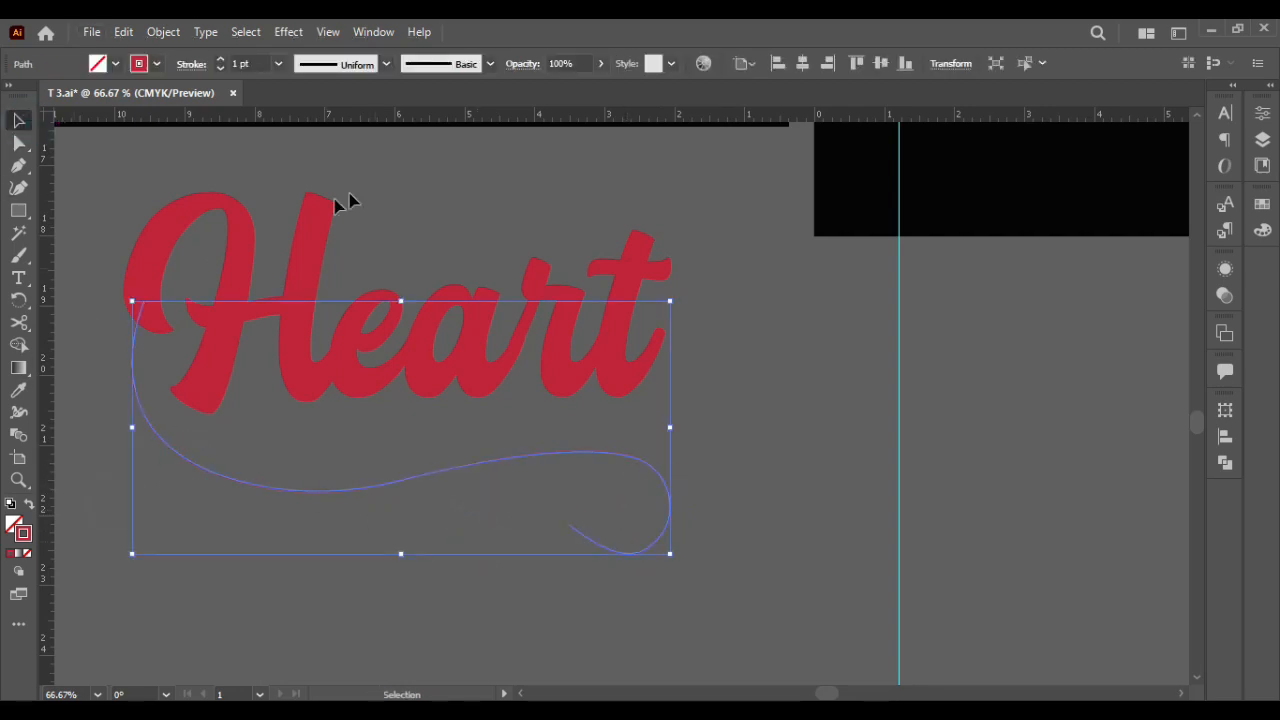
left_click(221, 63)
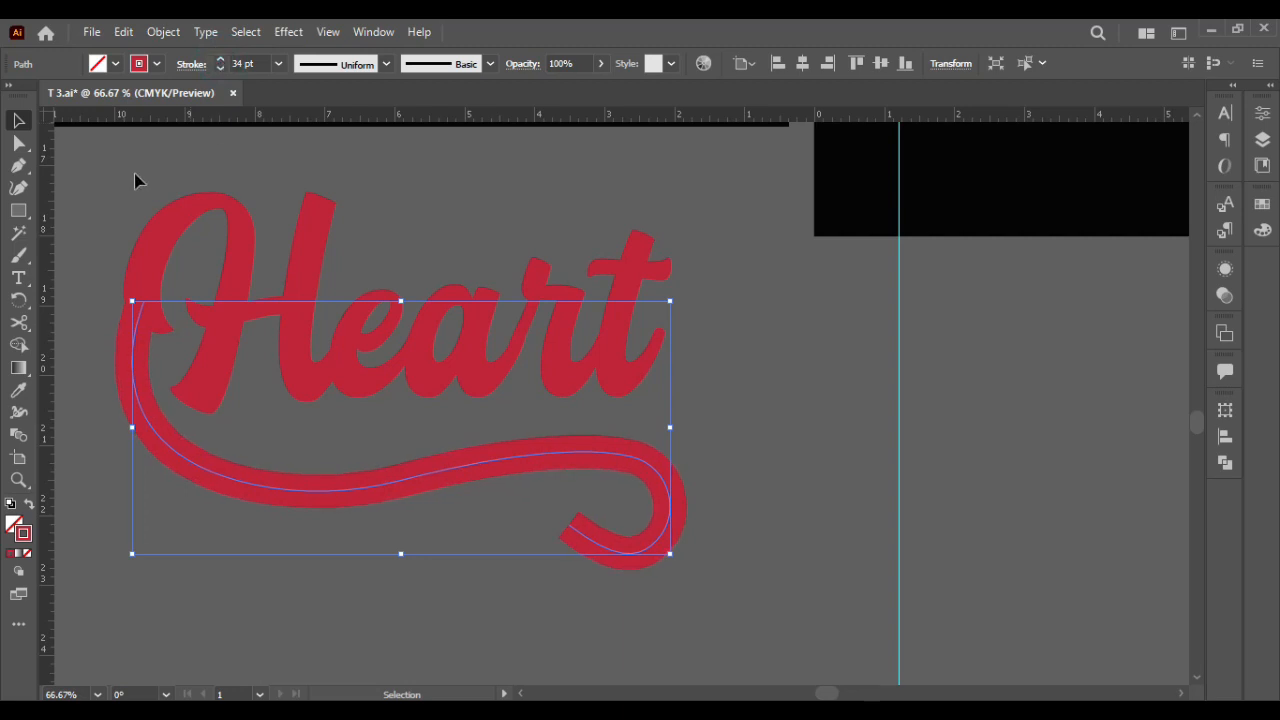
left_click(137, 180)
Widen the hooked free end of the swash to about 63 pt with the Width tool
scroll(117, 369, "left", 3)
left_click(223, 360)
key("shift+w")
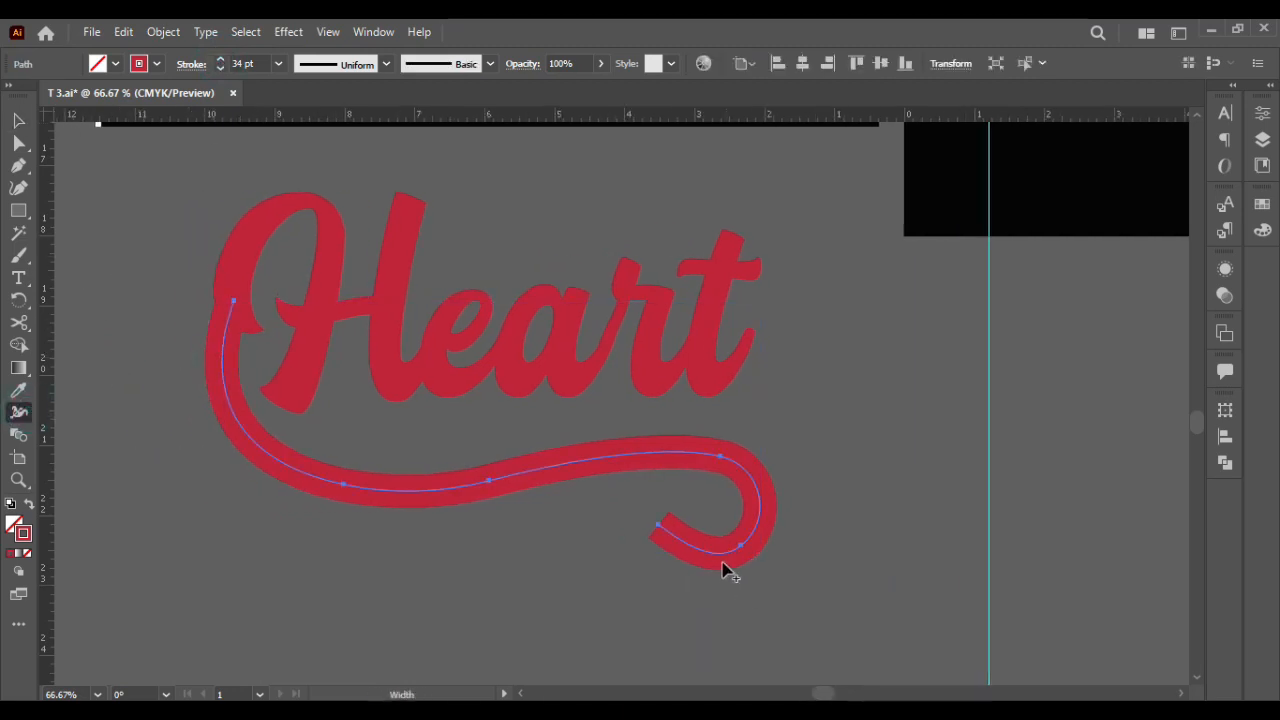
scroll(727, 572, "up", 3)
left_click_drag(530, 472, 520, 486)
scroll(520, 486, "up", 2)
scroll(514, 490, "down", 6)
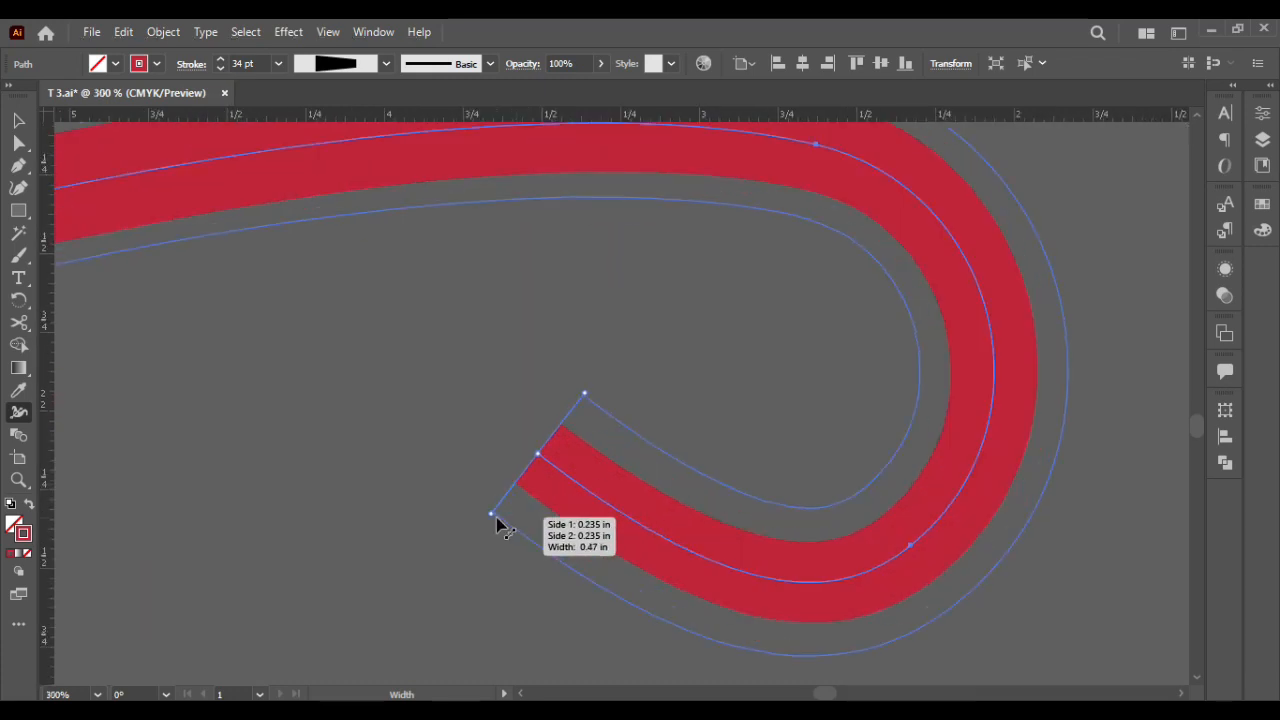
scroll(497, 522, "down", 1)
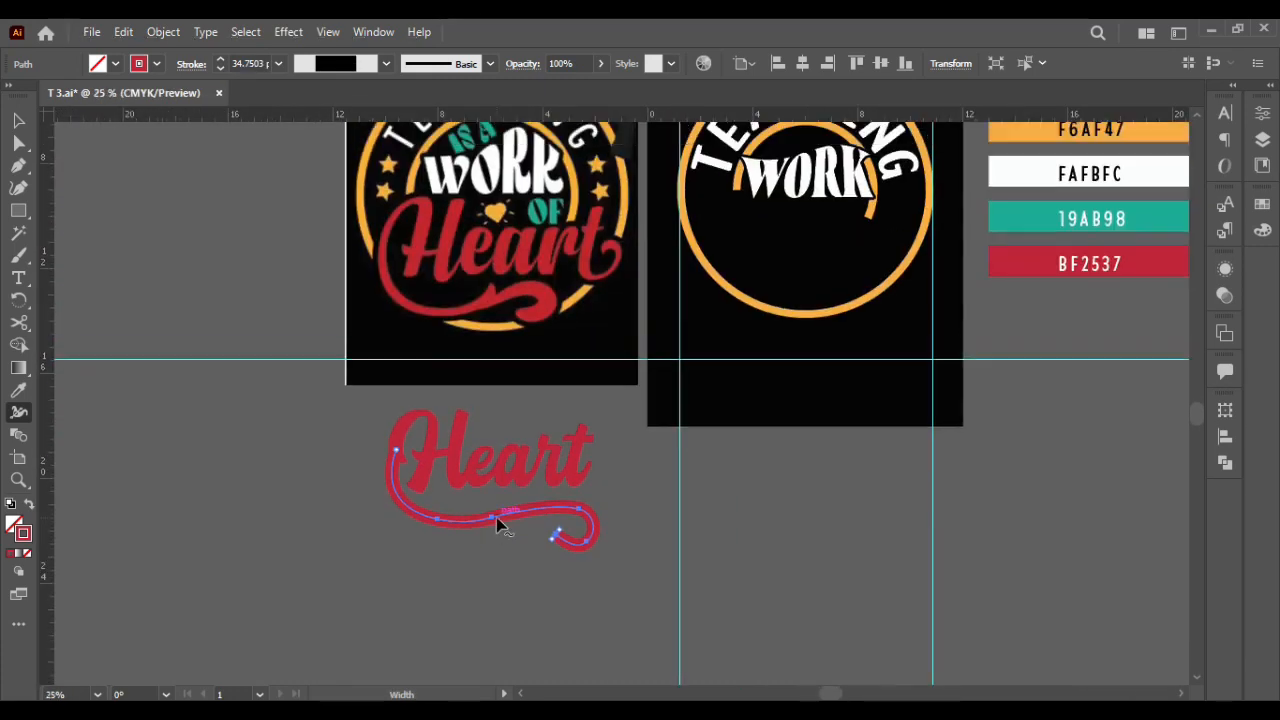
scroll(497, 522, "up", 3)
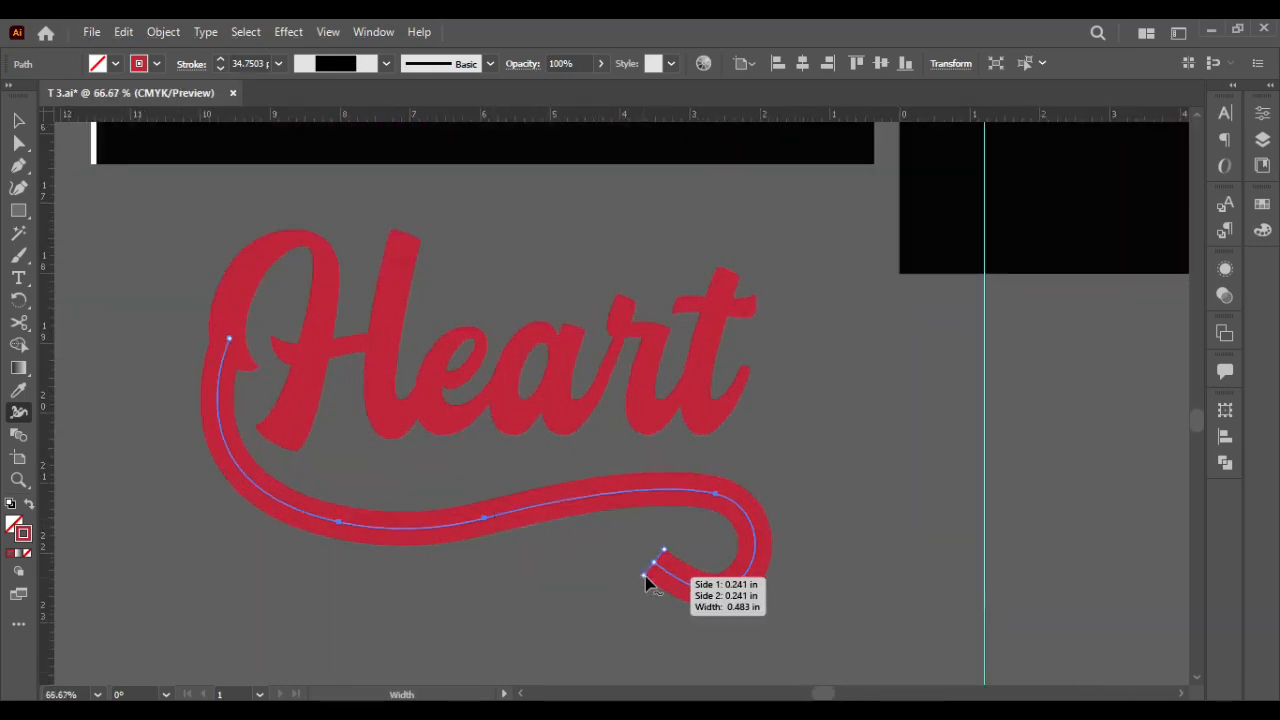
left_click_drag(648, 581, 635, 595)
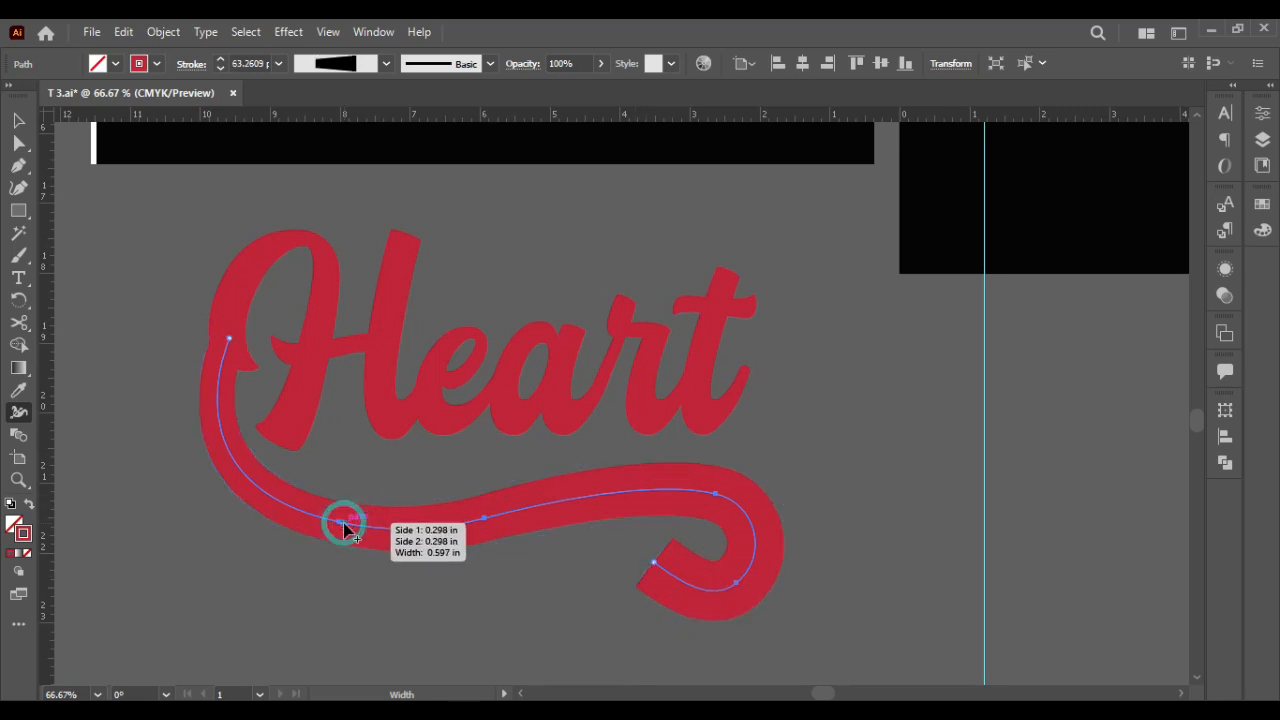
Narrow the swash stroke at its lower-left anchor below the H with the Width tool
left_click_drag(343, 523, 341, 528)
scroll(337, 537, "up", 1)
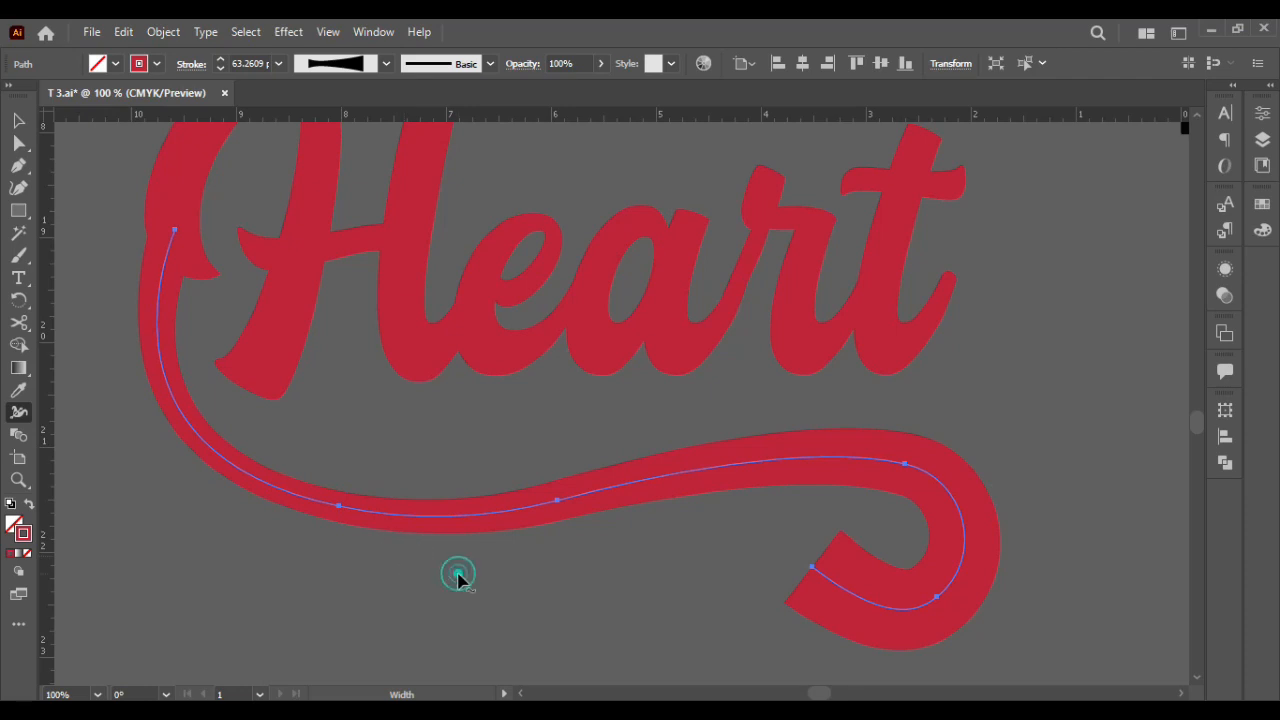
left_click(19, 120)
left_click(362, 544)
Expand the appearance of the variable-width swash into a filled red shape
scroll(362, 544, "down", 3)
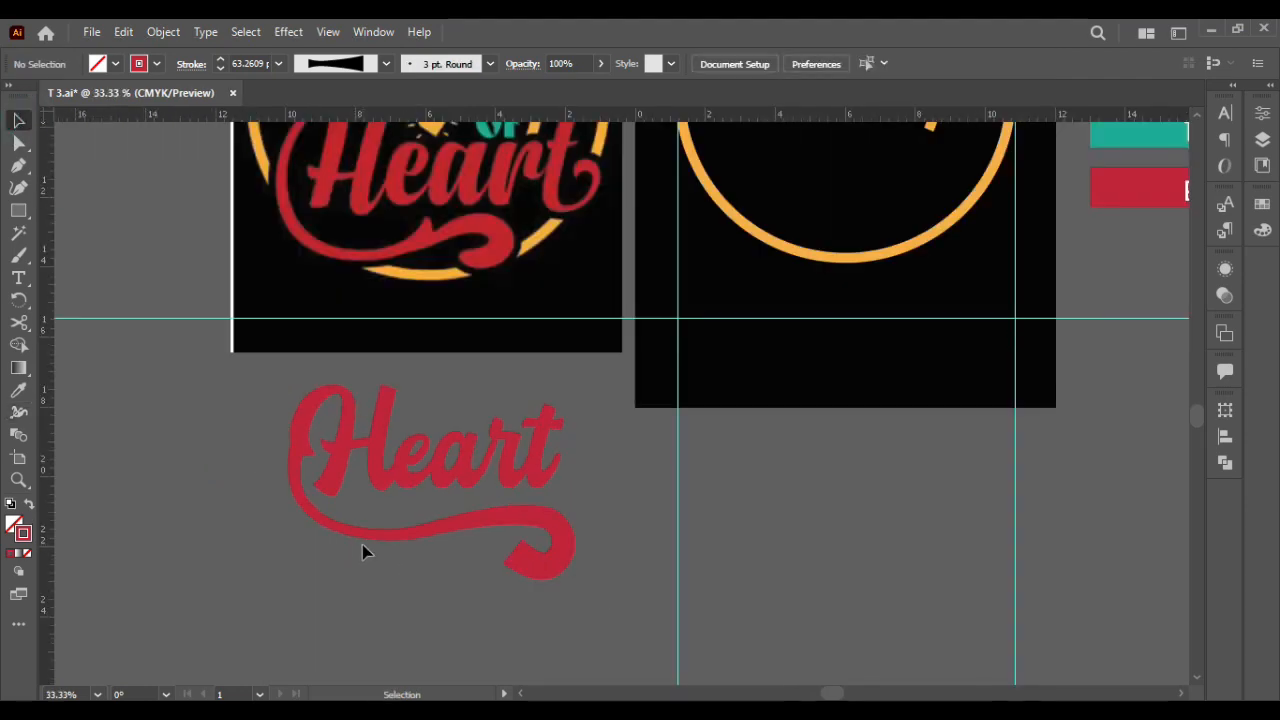
scroll(362, 544, "up", 1)
left_click(360, 608)
left_click(163, 31)
left_click(228, 266)
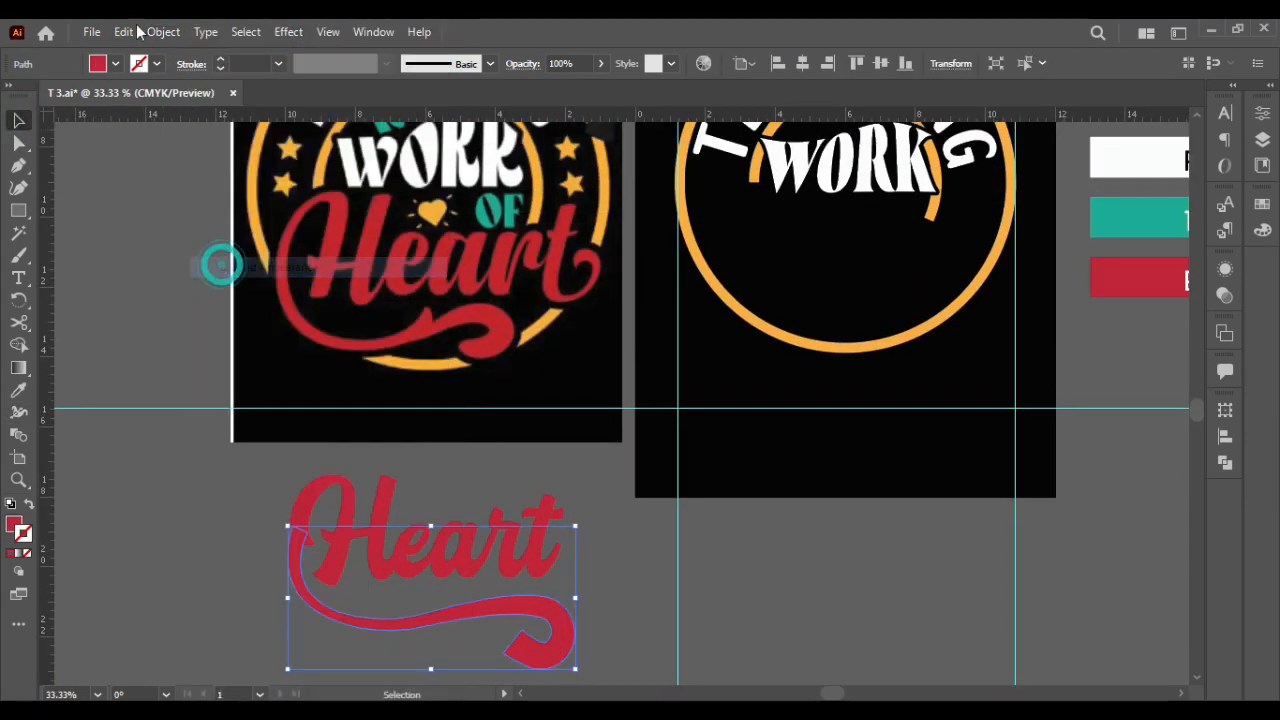
Reposition the anchor points at the swash's upper end so it lines up with the outer edge of the H's stroke
left_click(155, 42)
left_click(206, 243)
left_click(206, 243)
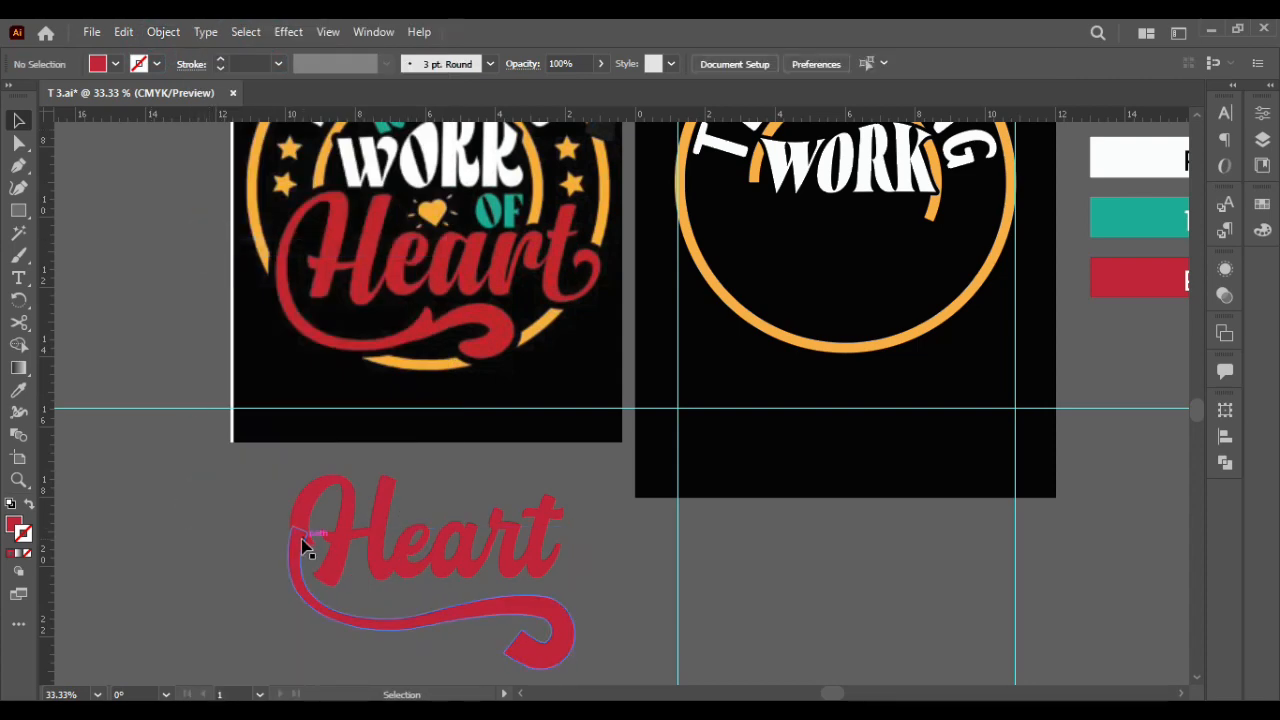
left_click(305, 545)
left_click(18, 143)
scroll(310, 500, "up", 5)
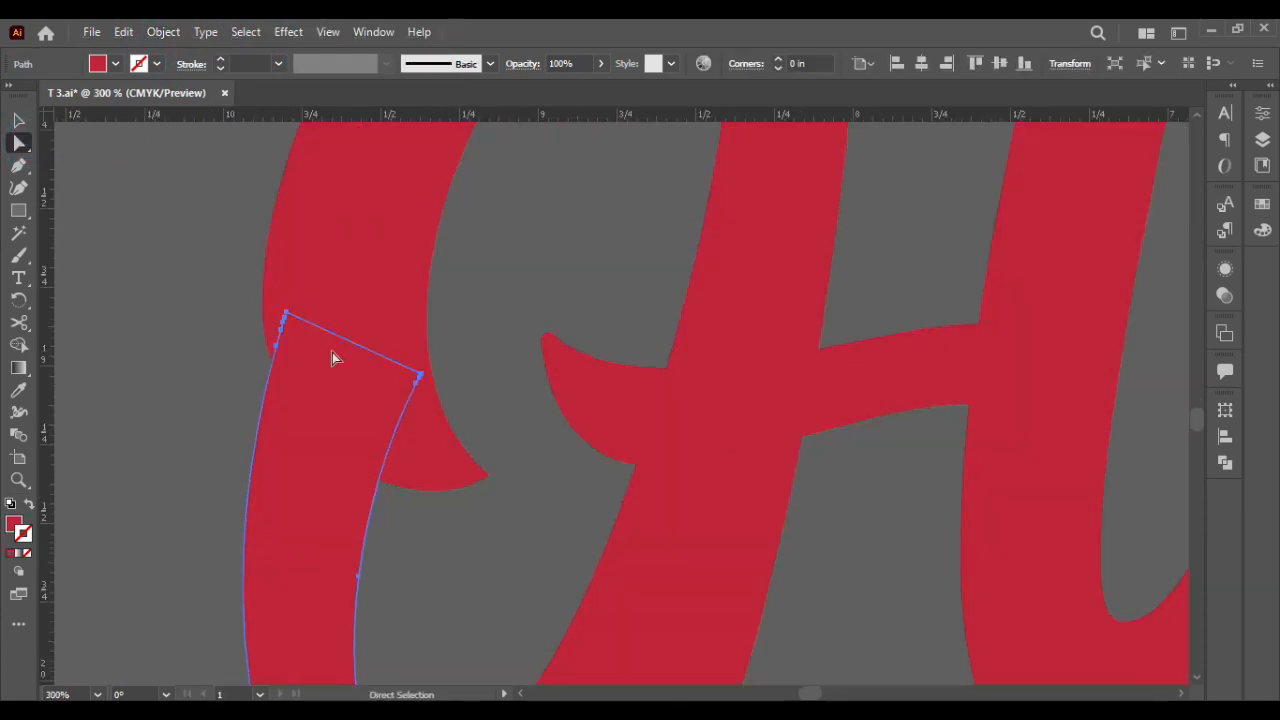
left_click_drag(380, 354, 377, 318)
left_click_drag(283, 310, 254, 272)
left_click(468, 385)
left_click(474, 386)
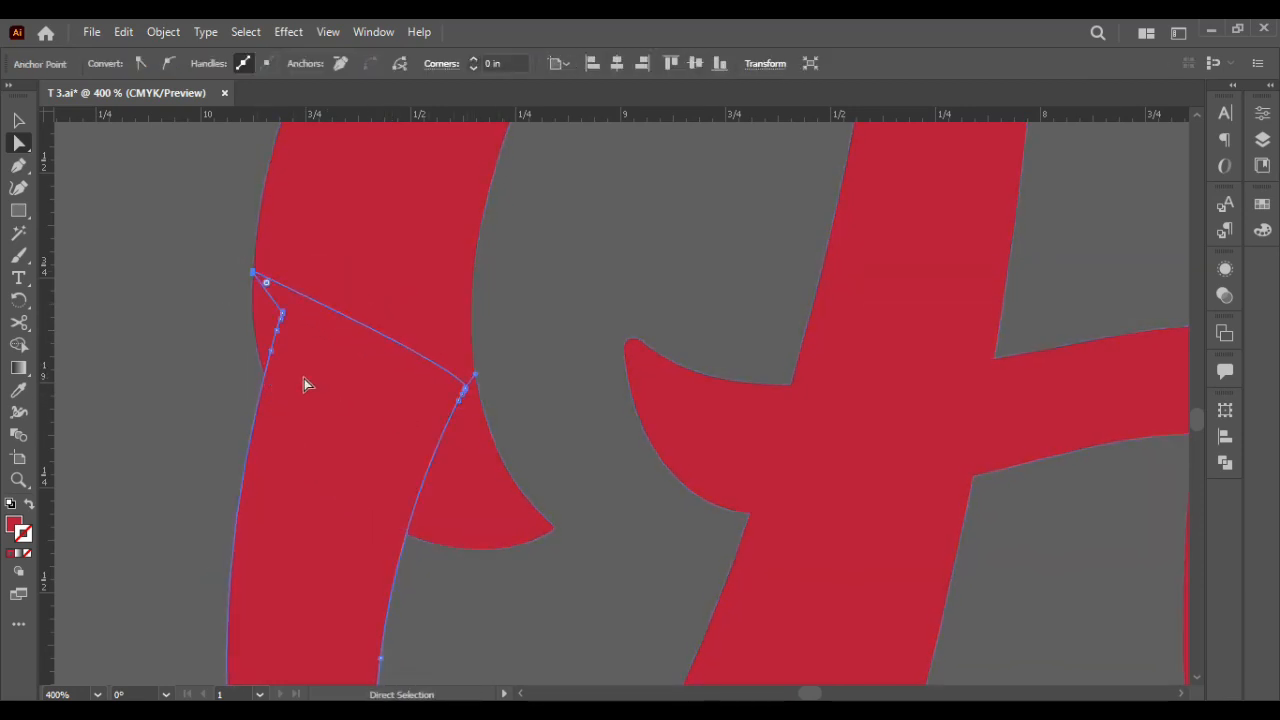
left_click_drag(272, 354, 229, 335)
Smooth out the small bumps on the swash's outer edge at the H by adjusting the anchors and retracting their handles
scroll(229, 335, "up", 4)
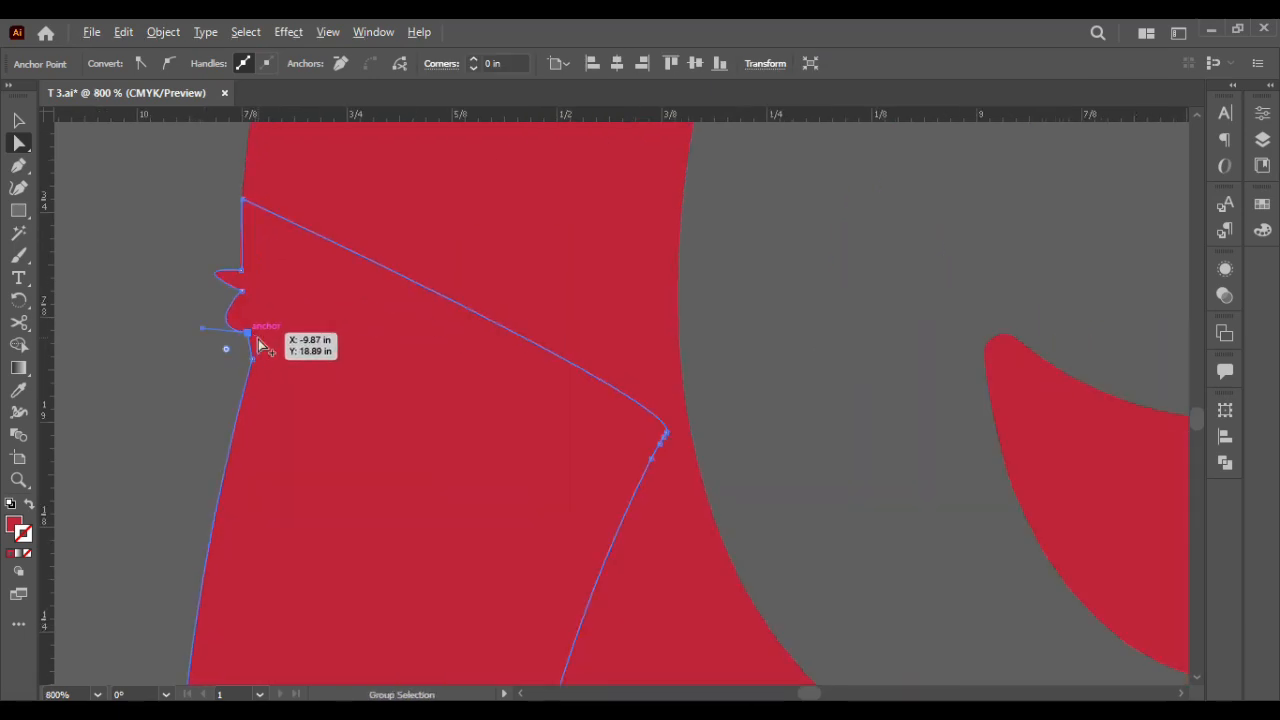
left_click(143, 323)
left_click(222, 325)
left_click(222, 246)
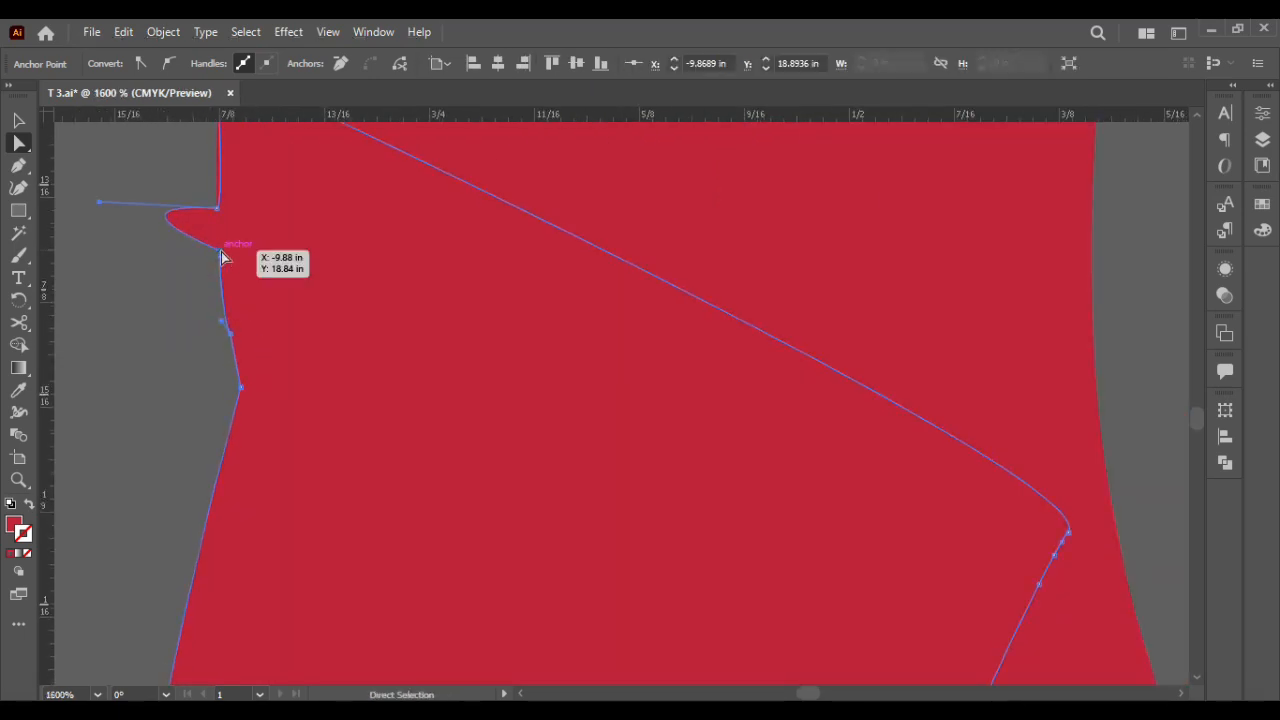
left_click_drag(100, 205, 214, 212)
key("ctrl+shift+a")
scroll(303, 346, "down", 4)
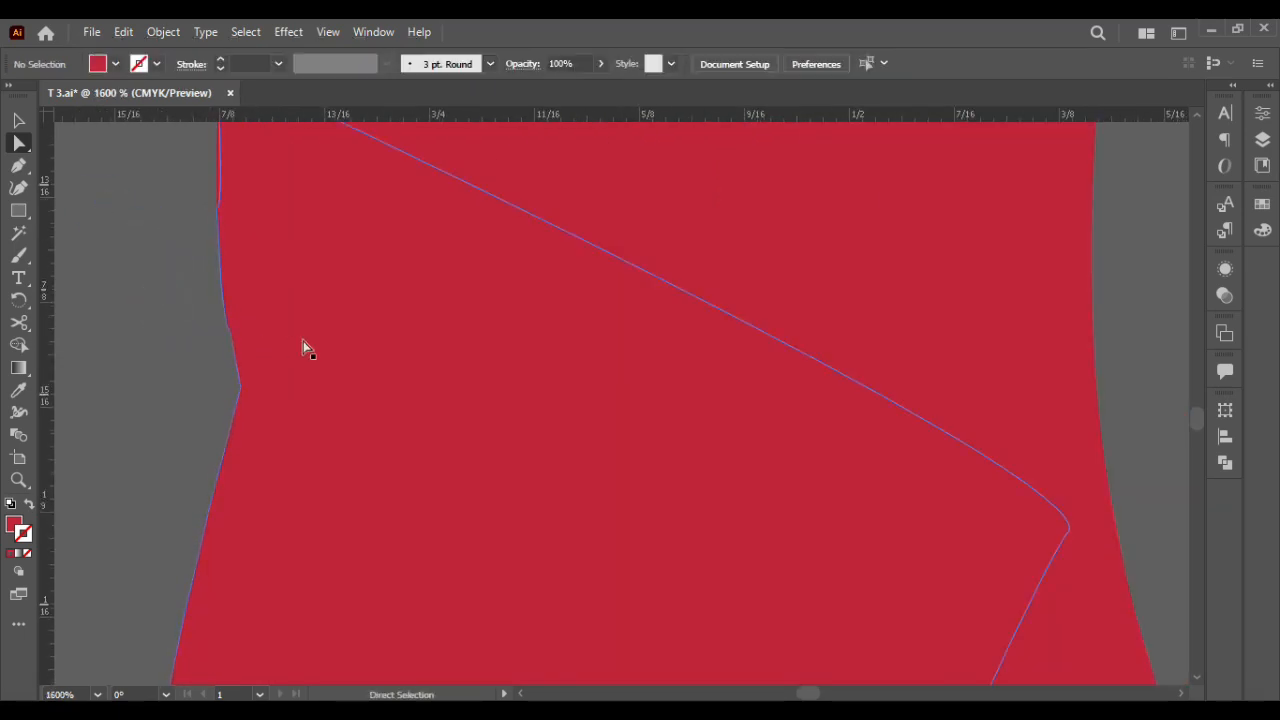
scroll(486, 466, "down", 6)
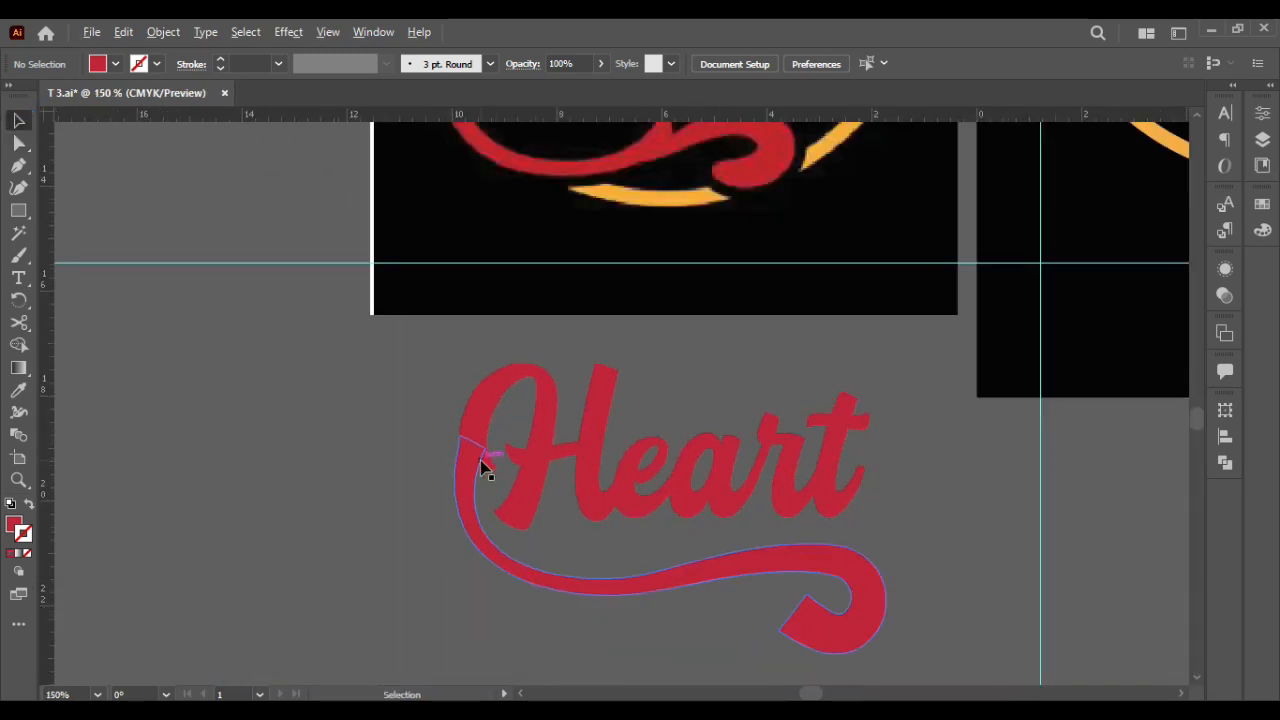
Round the corners of the hook's free end to a radius of about 0.41 in
scroll(480, 467, "right", 2)
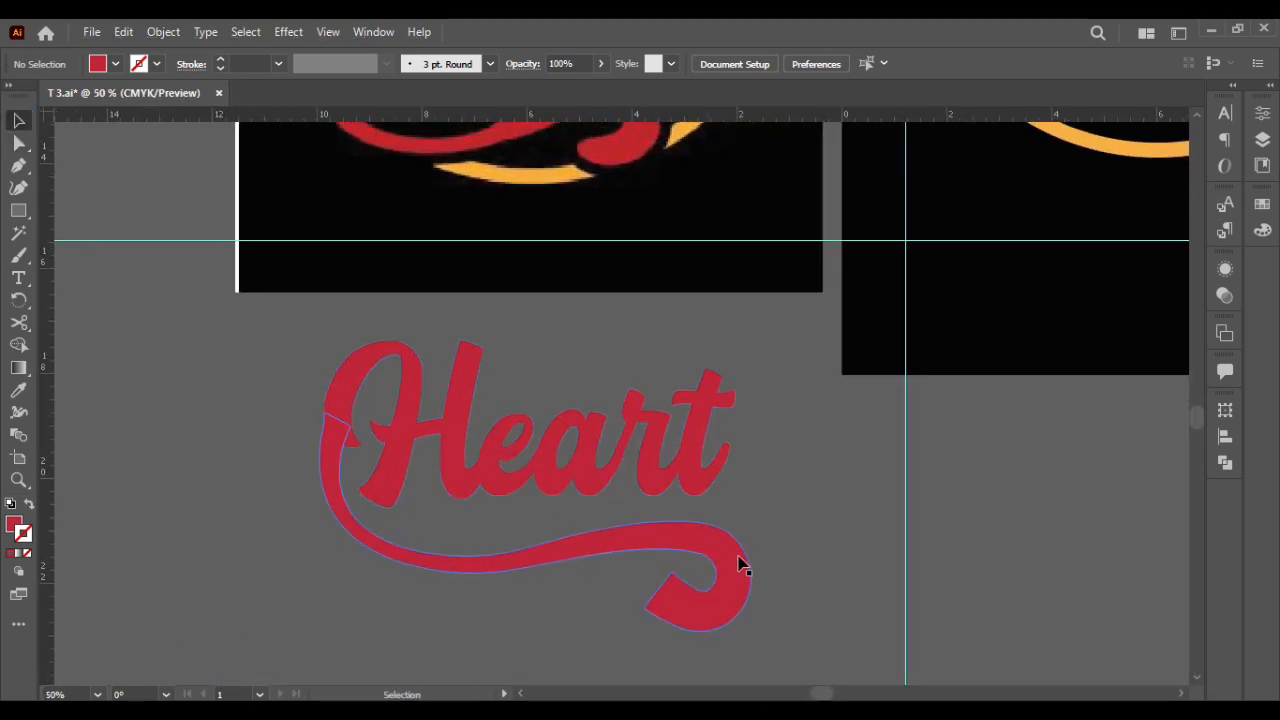
left_click(742, 566)
key("a")
left_click(706, 580)
scroll(704, 578, "up", 2)
scroll(704, 578, "up", 3)
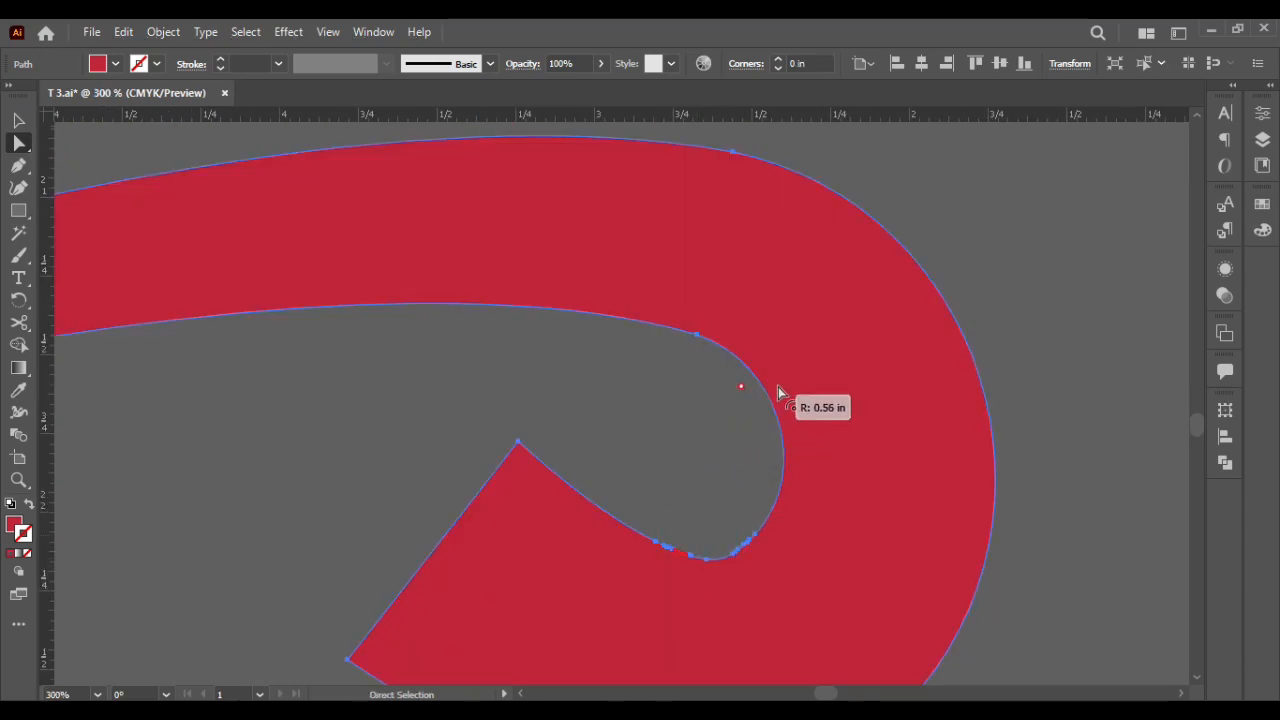
left_click_drag(779, 393, 779, 395)
scroll(779, 432, "down", 2)
left_click_drag(367, 549, 766, 537)
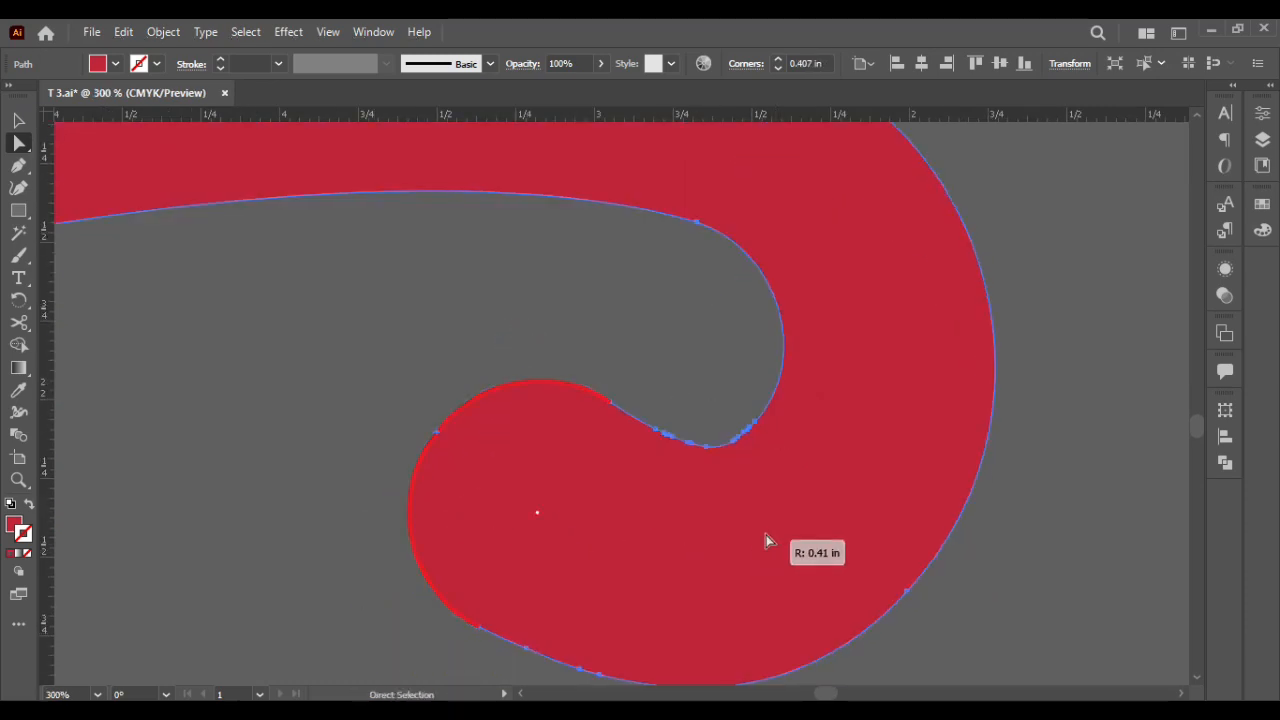
left_click(608, 371)
scroll(608, 371, "down", 2)
left_click(674, 318)
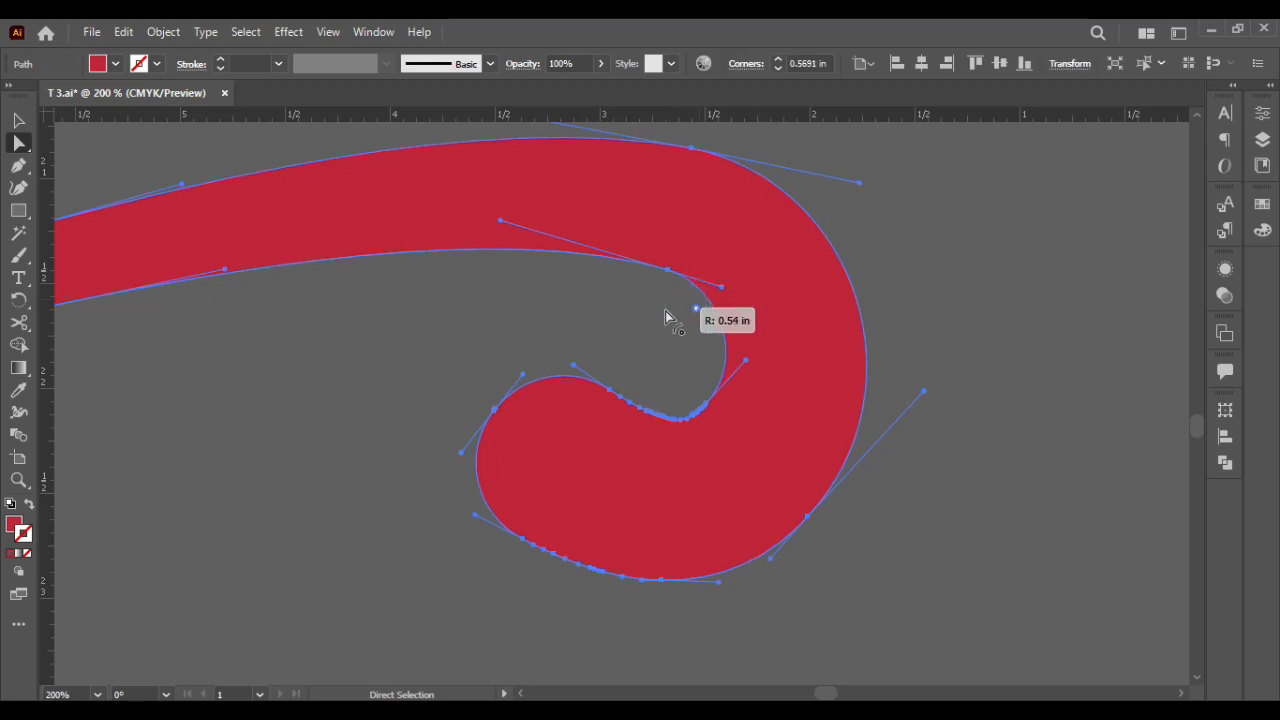
Examine the anchor points along the inner curve of the swash's hook
key("v")
left_click(543, 283)
left_click(300, 215)
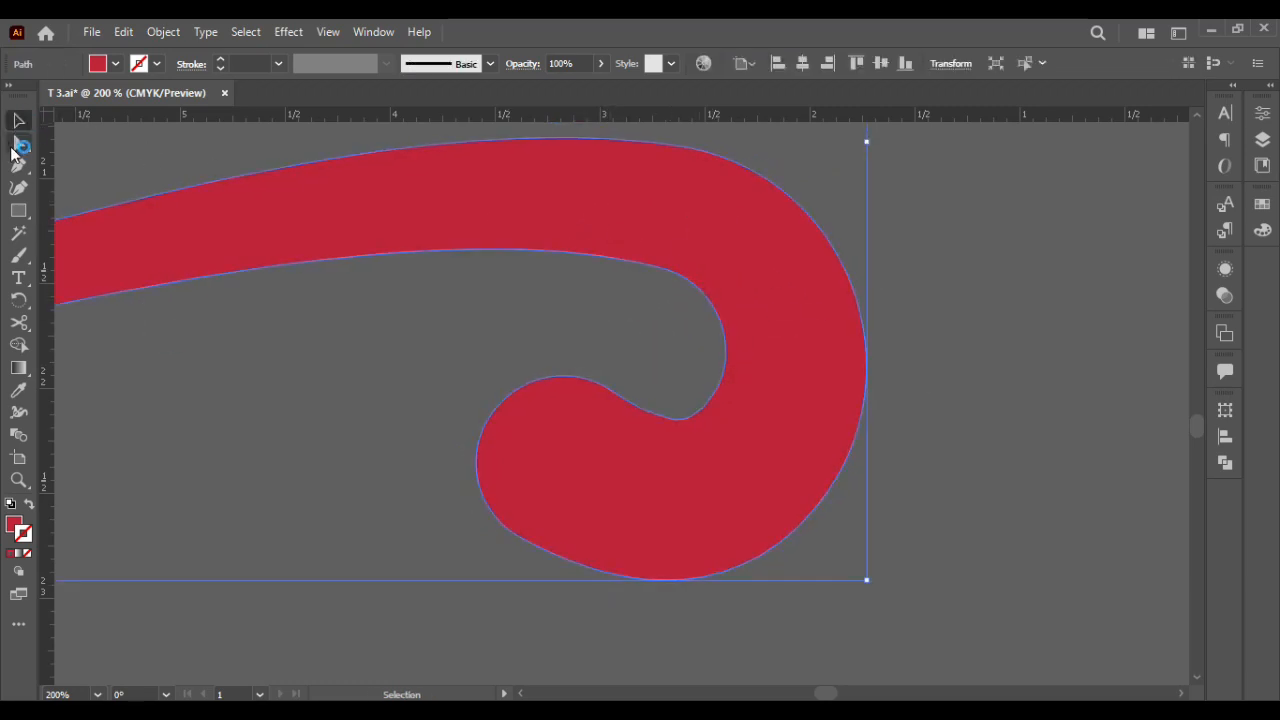
left_click(18, 143, "alt")
scroll(682, 285, "up", 3)
key("a")
left_click(654, 236)
left_click(757, 580)
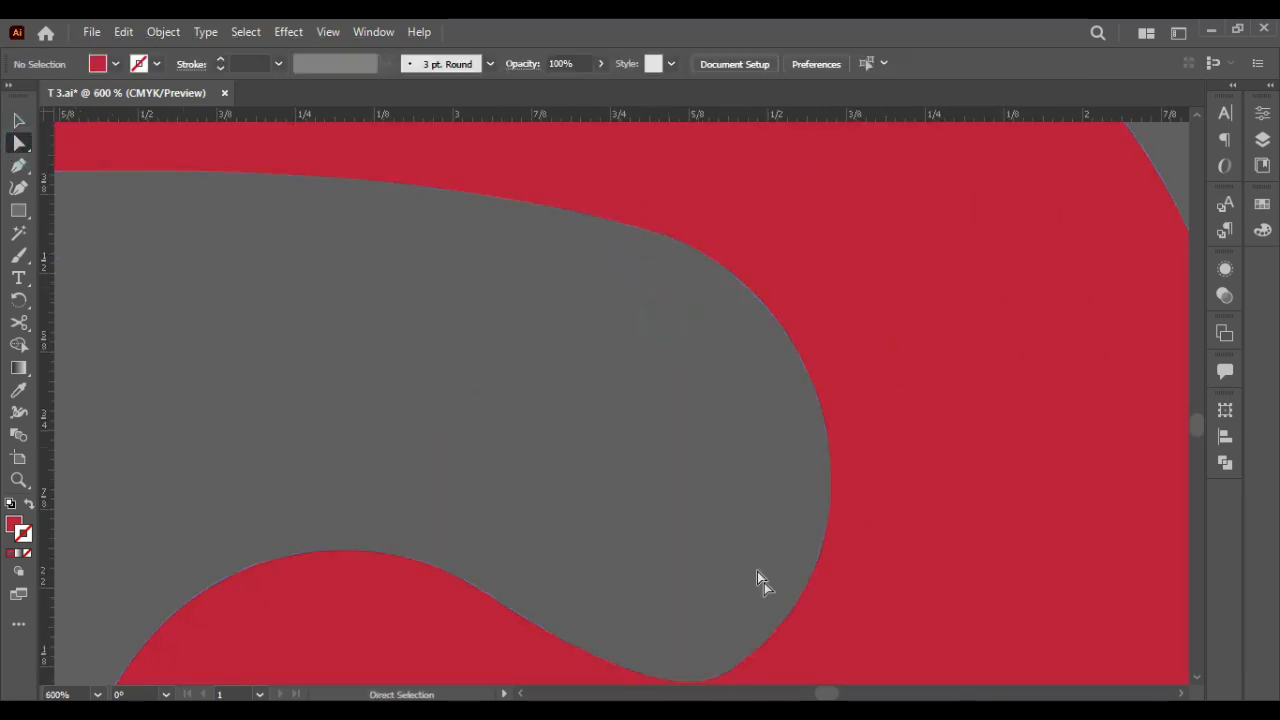
left_click(750, 648)
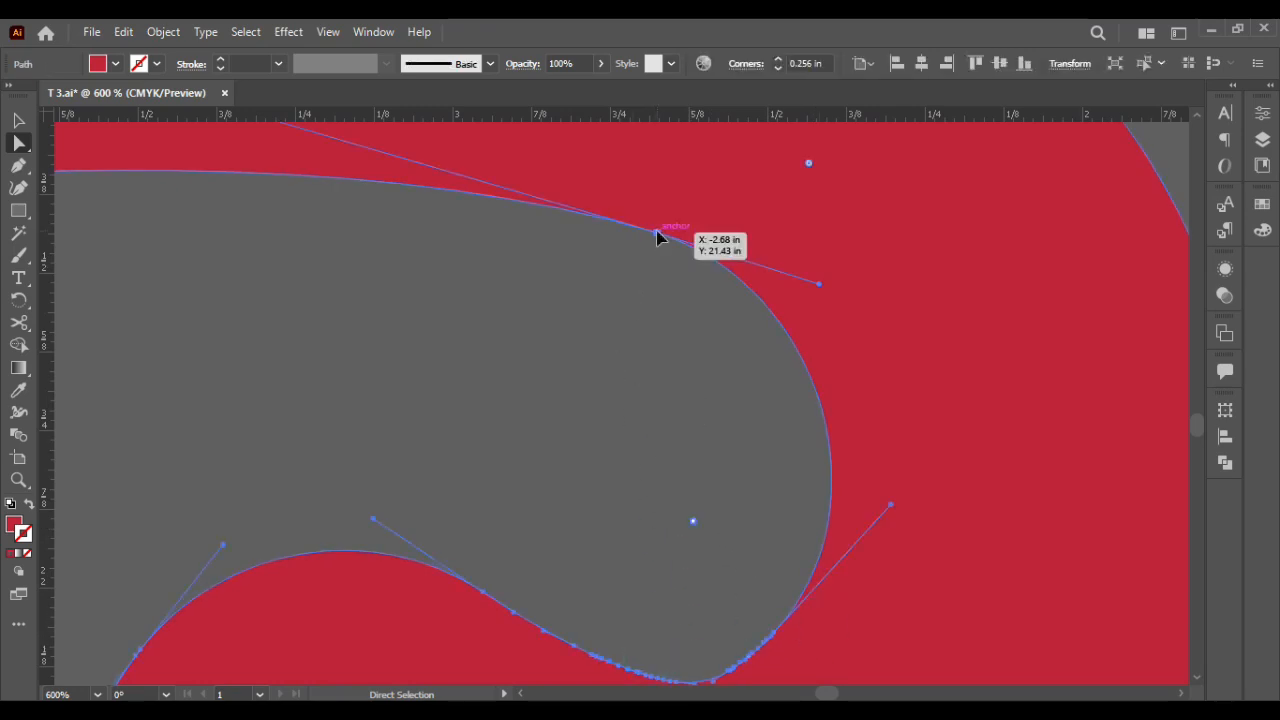
left_click(640, 340)
scroll(634, 367, "down", 7)
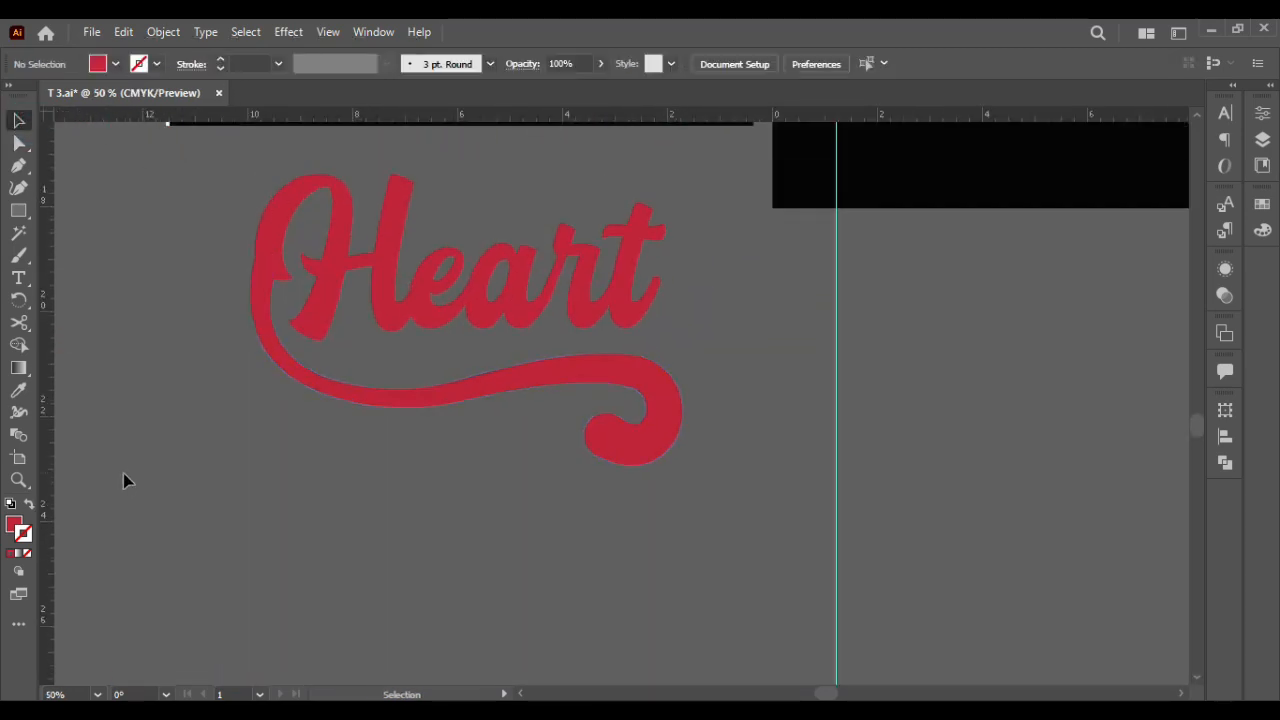
Try rotating the swash about 4.8° counterclockwise and shifting it closer to the lettering
left_click_drag(190, 468, 557, 238)
left_click(592, 395)
left_click(644, 394)
left_click_drag(694, 476, 700, 455)
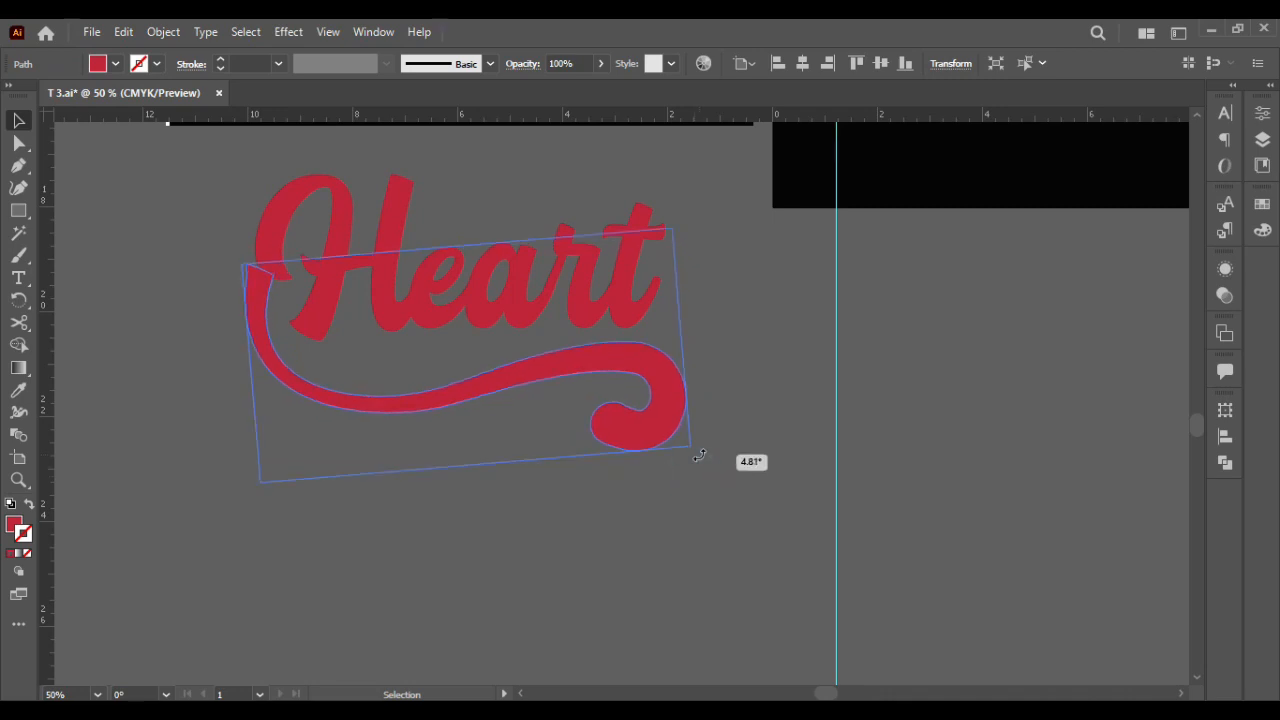
left_click_drag(592, 358, 602, 353)
left_click(535, 419)
left_click(650, 370)
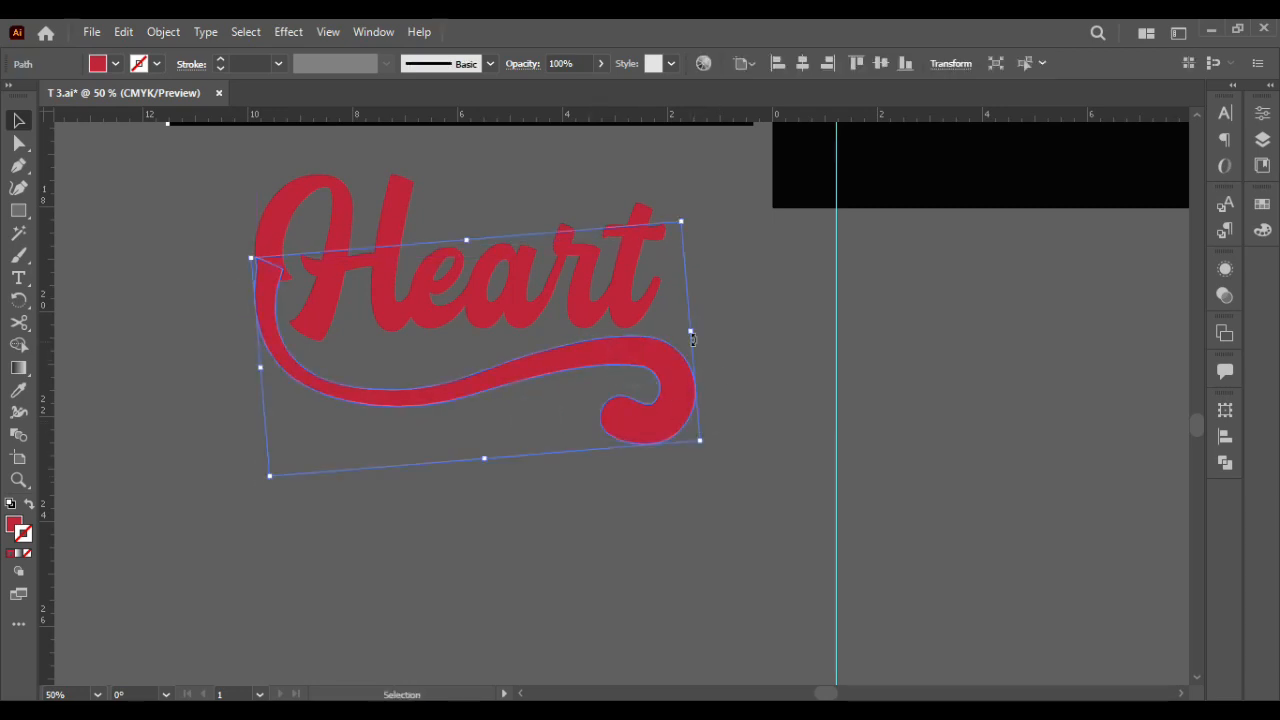
Return the swash to its unrotated orientation, slightly to the right of its original position beneath the lettering
left_click_drag(690, 333, 641, 355)
left_click_drag(648, 444, 706, 465)
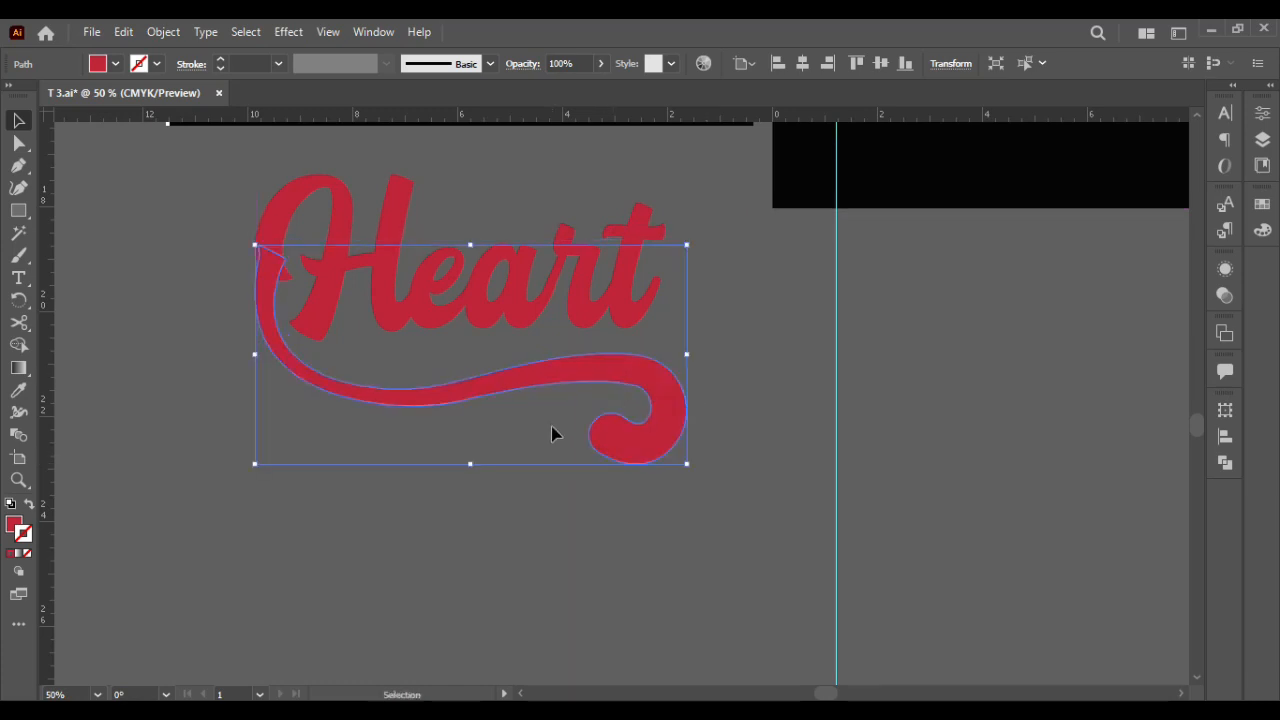
left_click(526, 436)
Move the swash's protruding inner corner anchor inside the stroke of the H
scroll(394, 337, "up", 3)
scroll(372, 358, "up", 3)
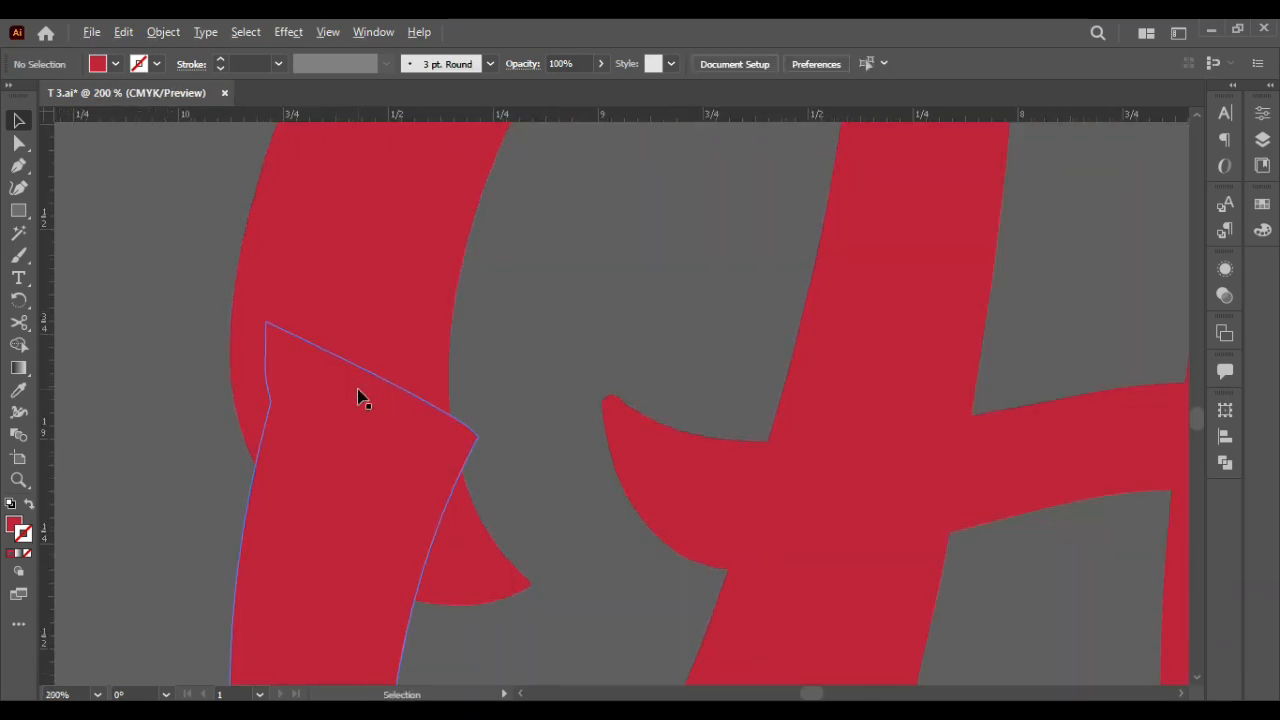
left_click(360, 397)
left_click(20, 145)
scroll(479, 447, "up", 1)
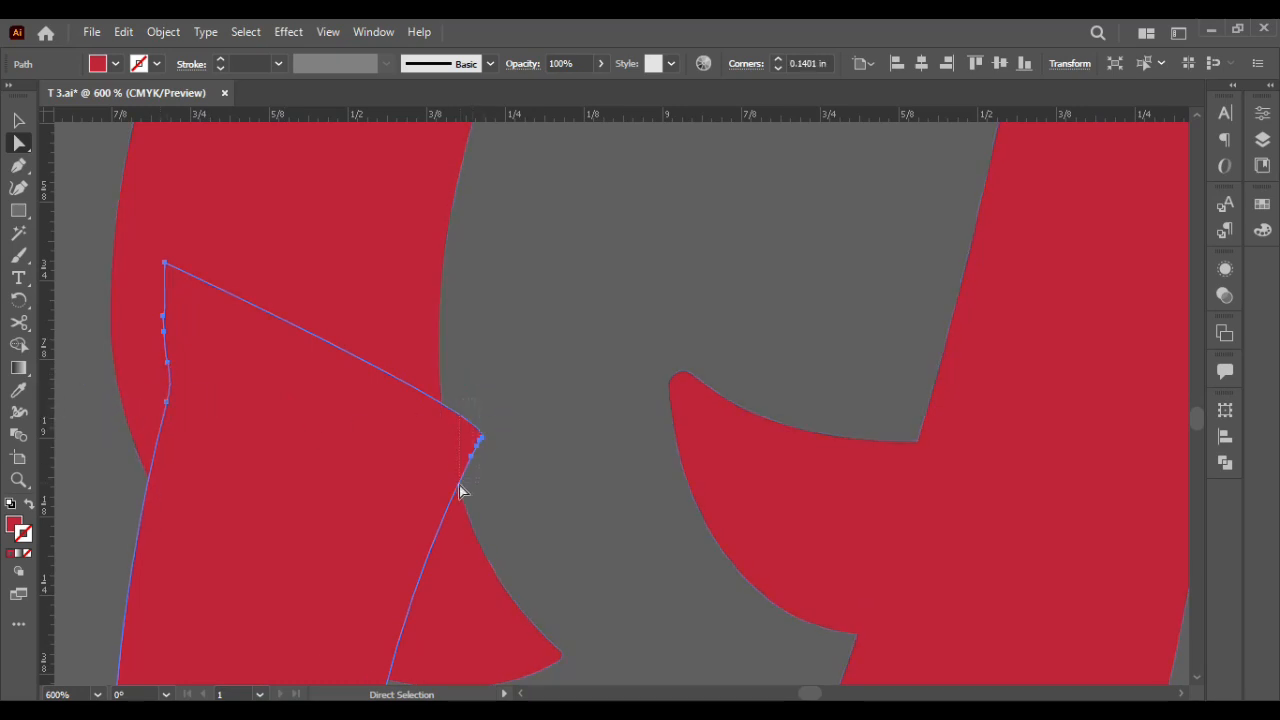
left_click(480, 438)
left_click_drag(475, 450, 430, 465)
left_click(20, 122)
left_click(554, 401)
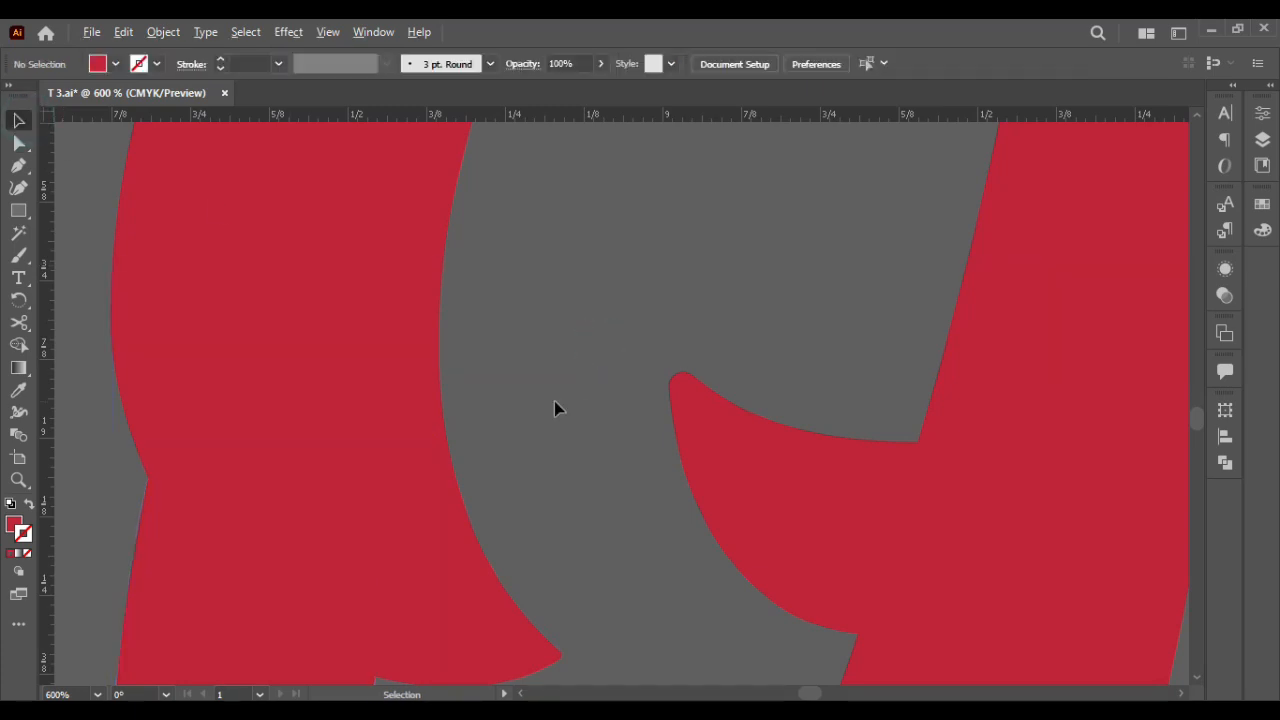
Unite the Heart lettering and the swash into one shape
scroll(554, 401, "down", 5)
left_click(203, 441)
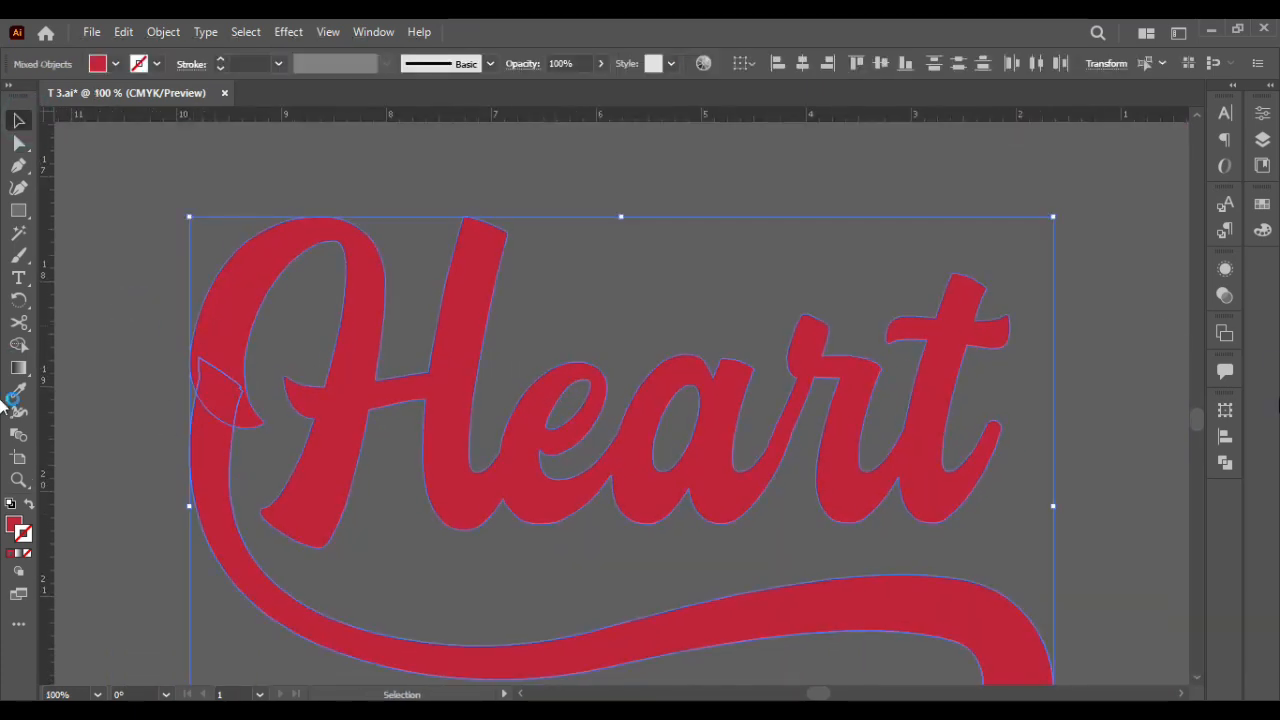
left_click(1225, 462)
left_click(1117, 311)
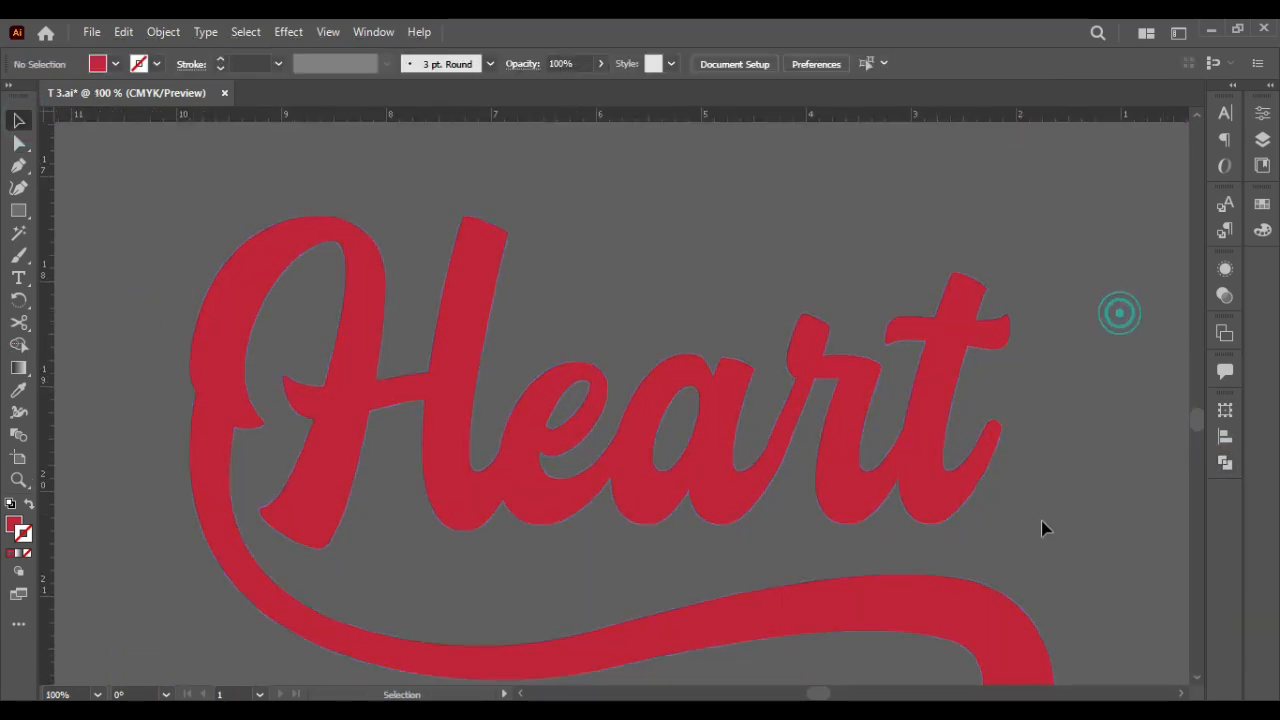
Shift the united Heart artwork slightly to the left and down below the reference image
scroll(1042, 522, "down", 3)
scroll(1042, 522, "right", 3)
left_click(800, 613)
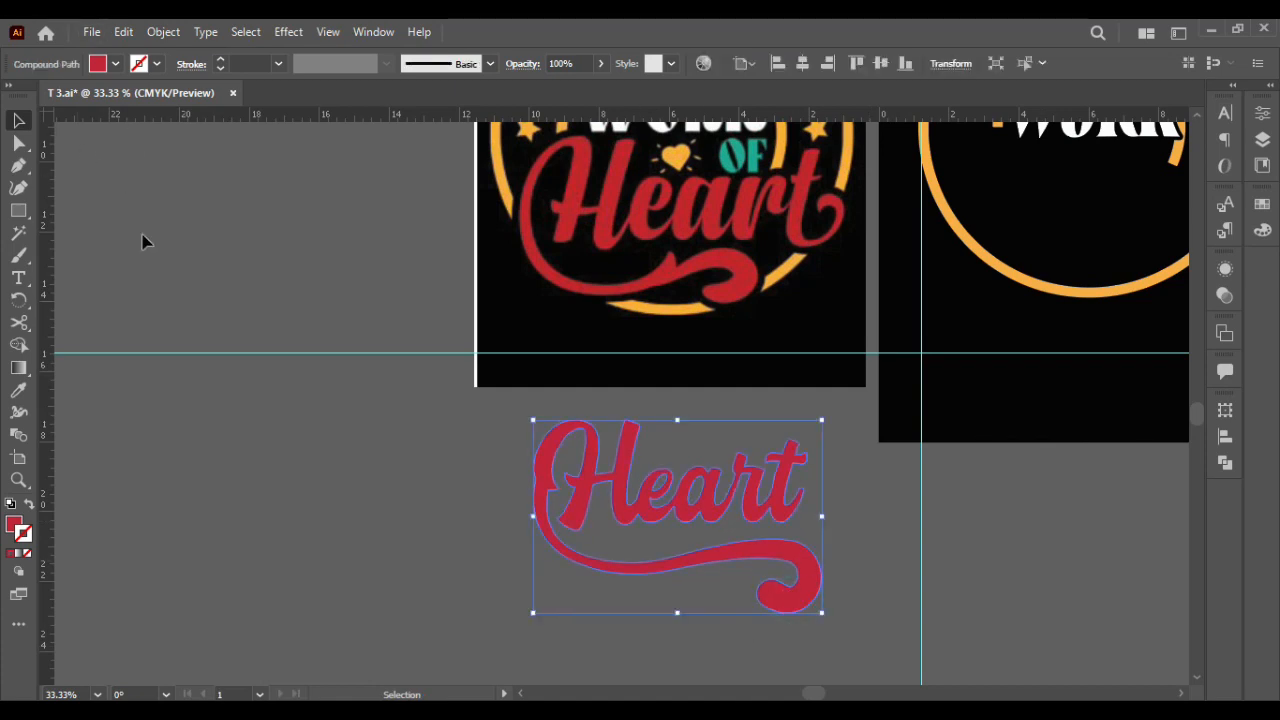
key("a")
left_click_drag(722, 623, 722, 623)
left_click_drag(847, 536, 808, 594)
left_click(396, 480)
left_click(19, 121)
Round the notch on the outer edge where the swash joins the H
left_click(545, 473)
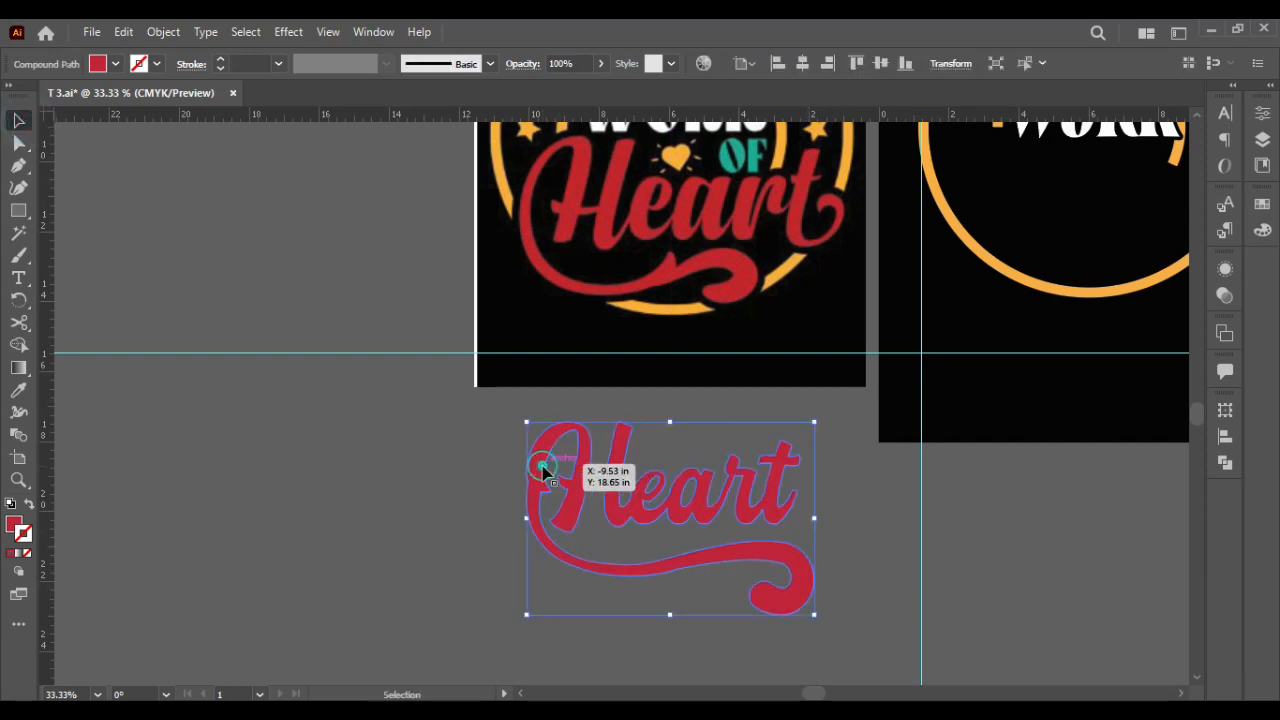
left_click(19, 141)
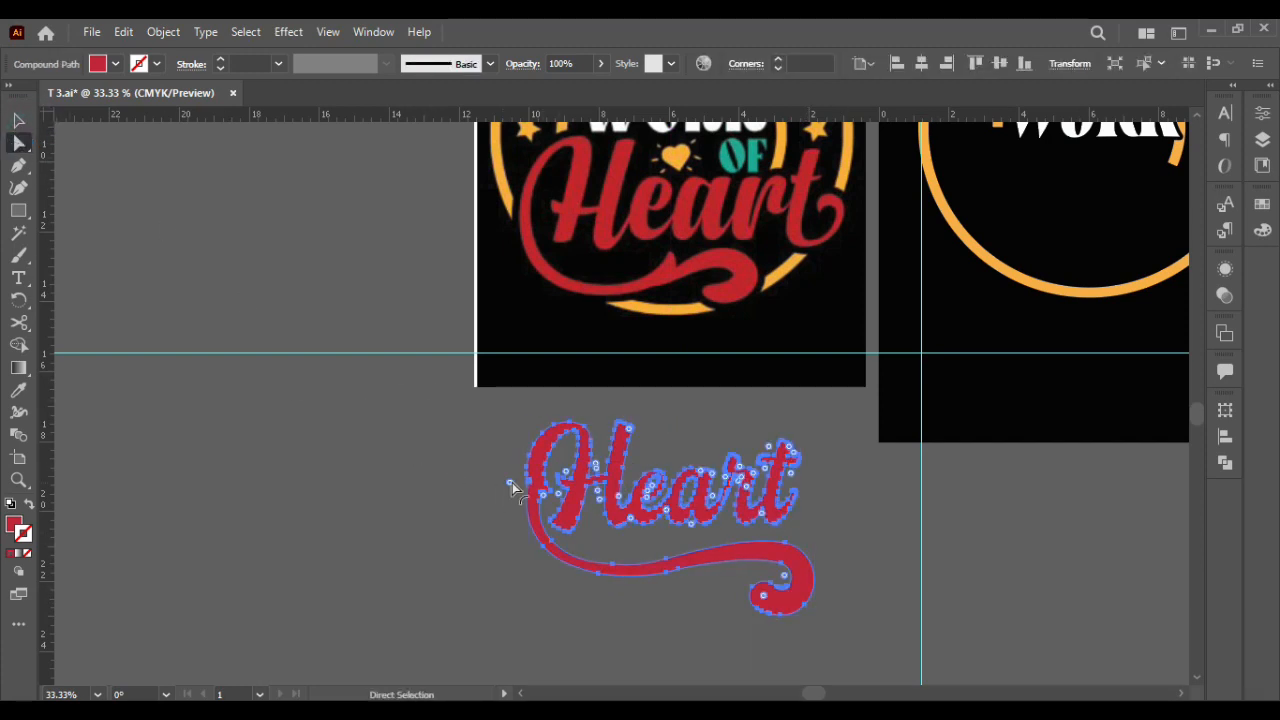
left_click_drag(511, 483, 380, 508)
left_click(492, 519)
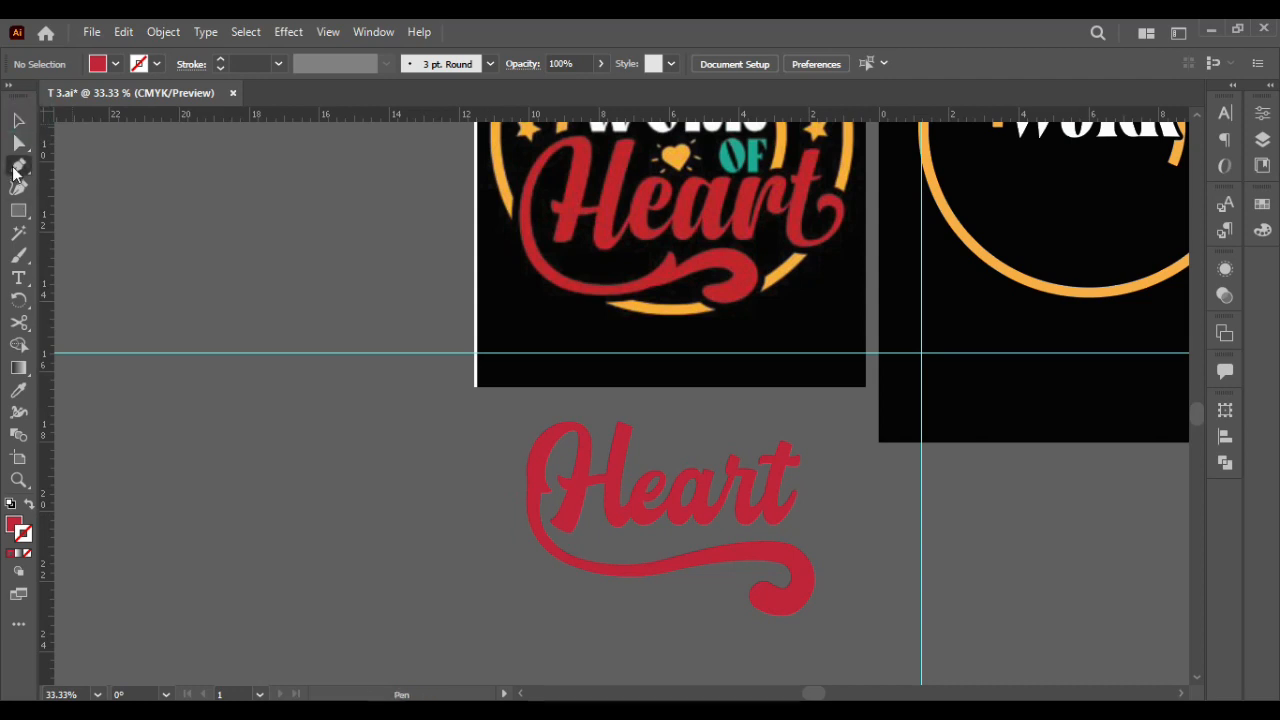
Draw a pointed, leaf-shaped spur with the Pen tool rising from the swash below the letter a
scroll(760, 565, "up", 3)
left_click(456, 576)
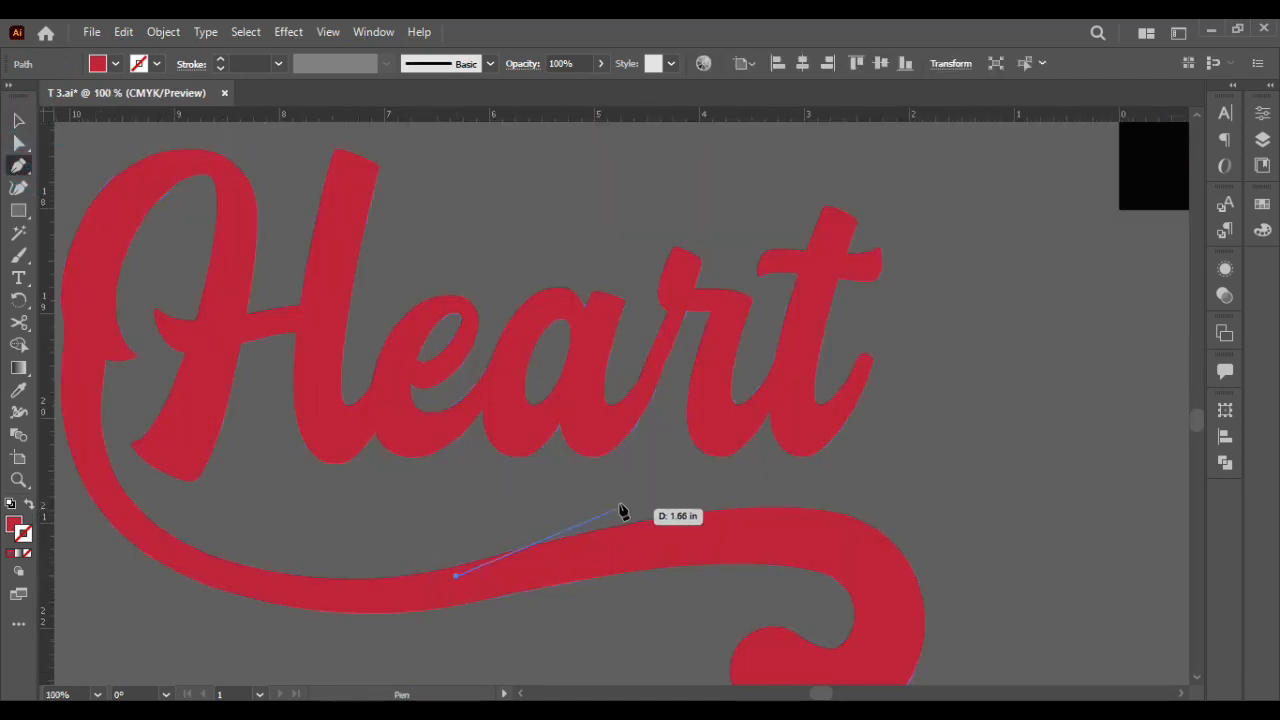
left_click_drag(610, 440, 614, 450)
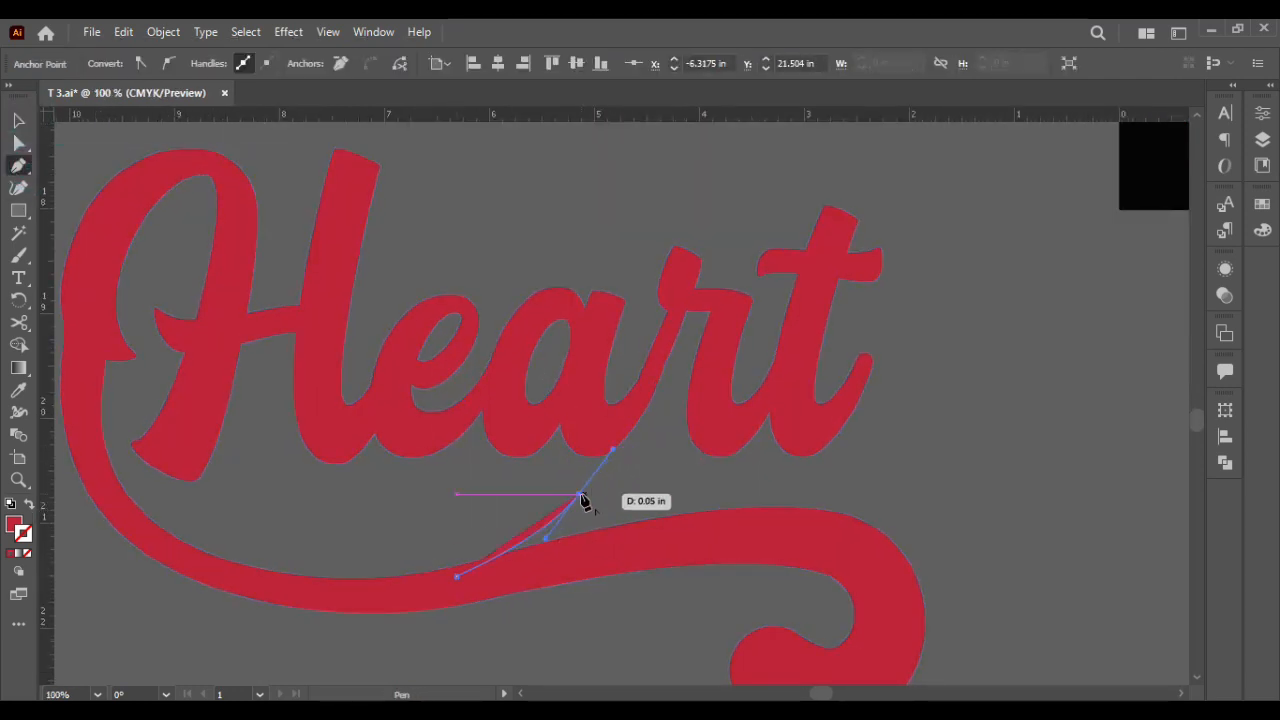
left_click(580, 495)
left_click_drag(534, 569, 487, 600)
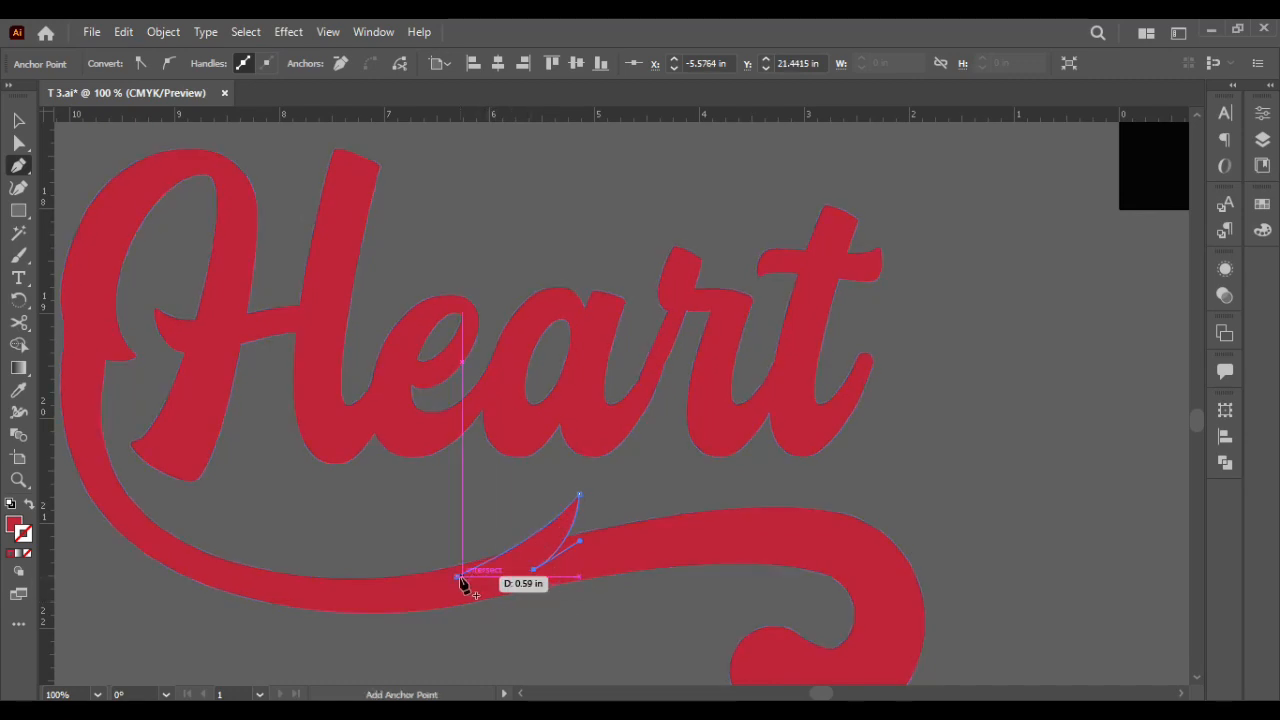
left_click(372, 540)
Reshape the spur by repositioning its tip and lower anchor and curving its upper edge into the swash
left_click(543, 549)
left_click_drag(579, 535, 641, 535)
left_click_drag(543, 494, 502, 486)
key("a")
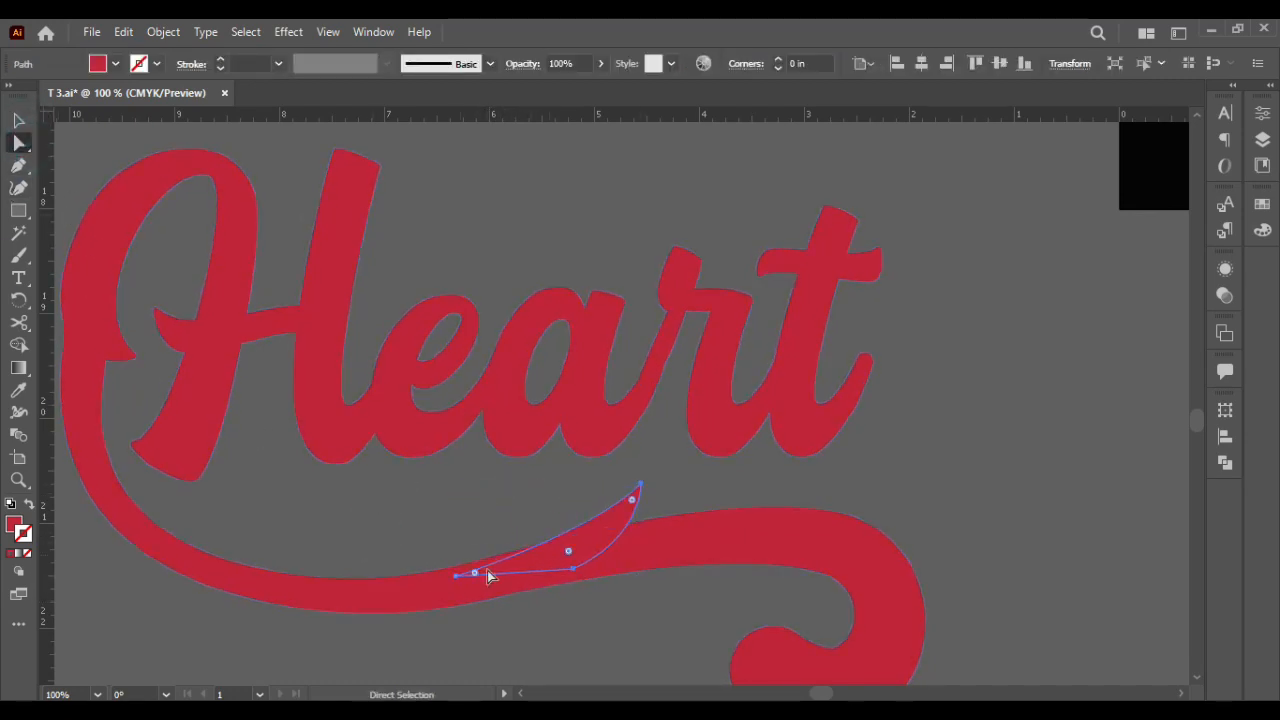
left_click(457, 576)
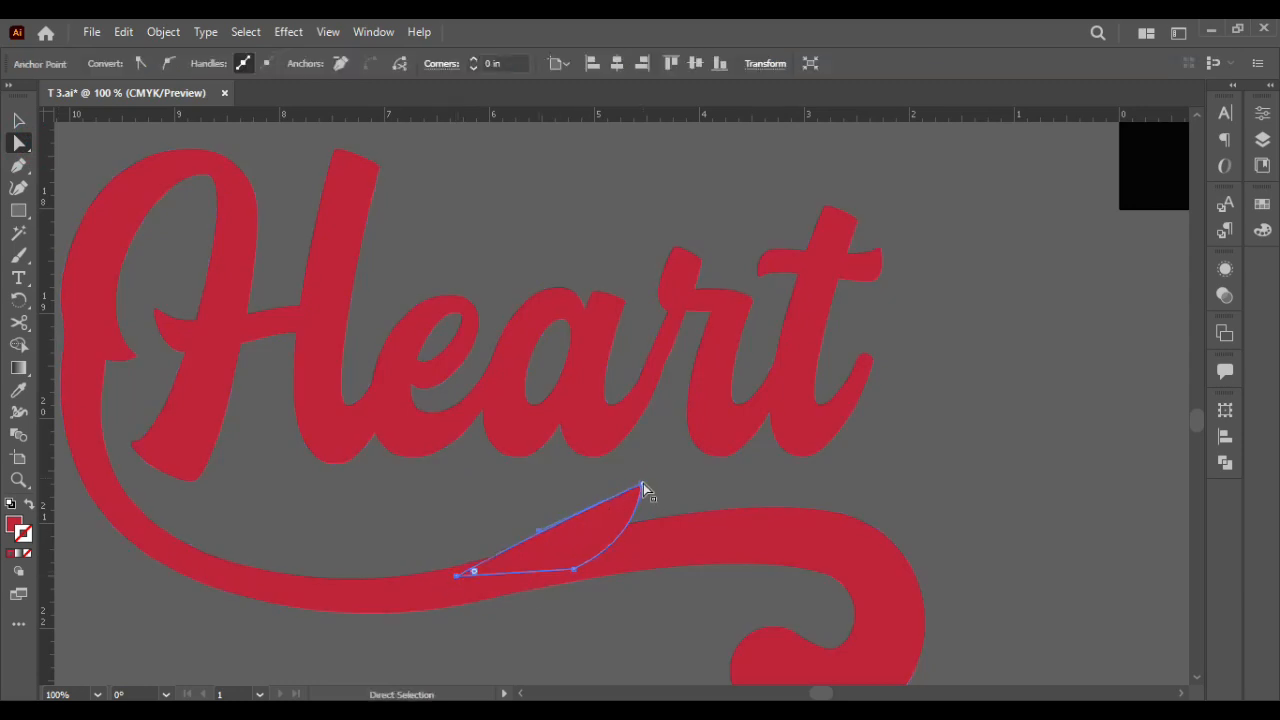
left_click_drag(637, 487, 607, 472)
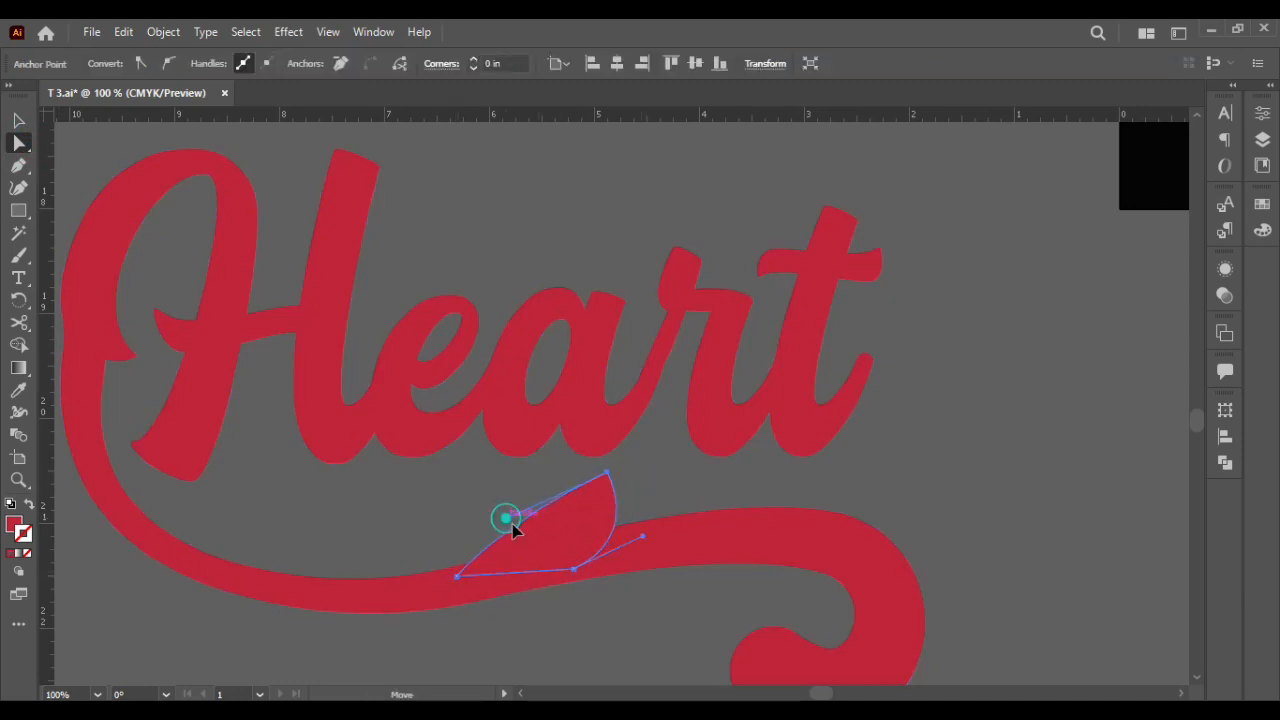
left_click_drag(512, 524, 655, 610)
left_click(512, 527)
Unite the spur with the Heart lettering and swash
left_click(19, 120)
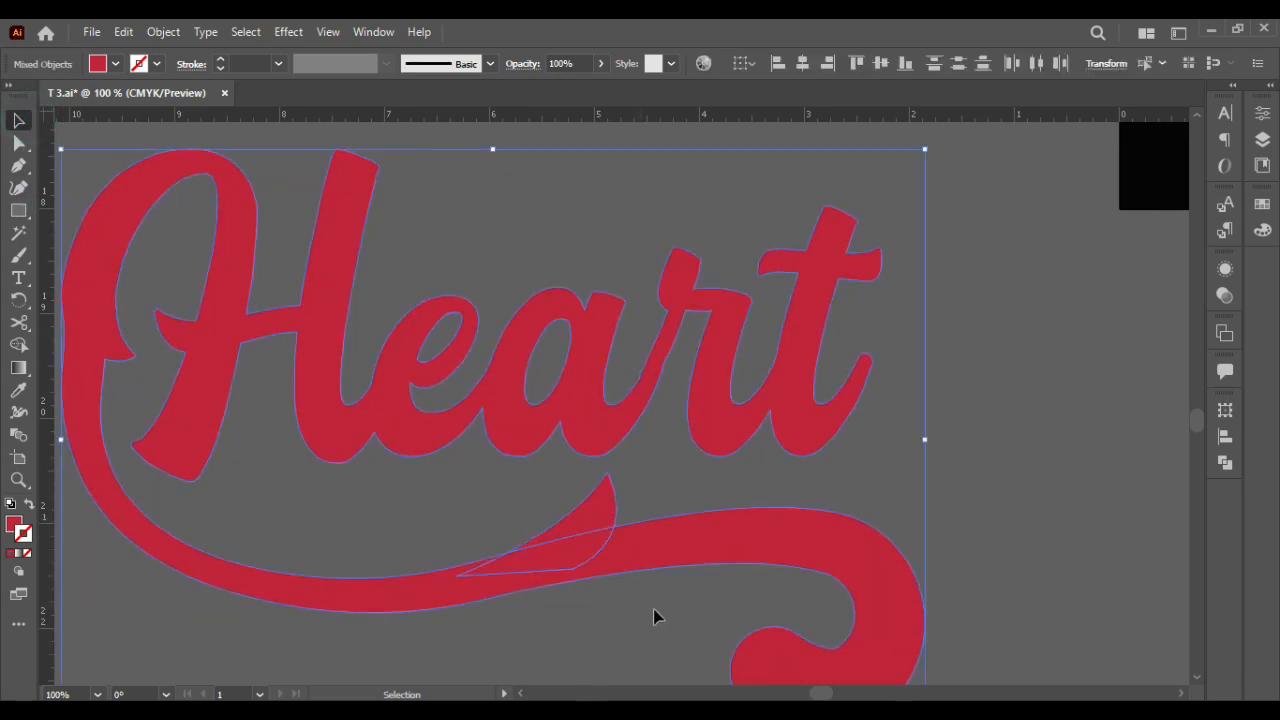
left_click(1225, 465)
left_click(1006, 451, "alt")
left_click(1149, 456)
left_click(1170, 404)
left_click(1040, 446)
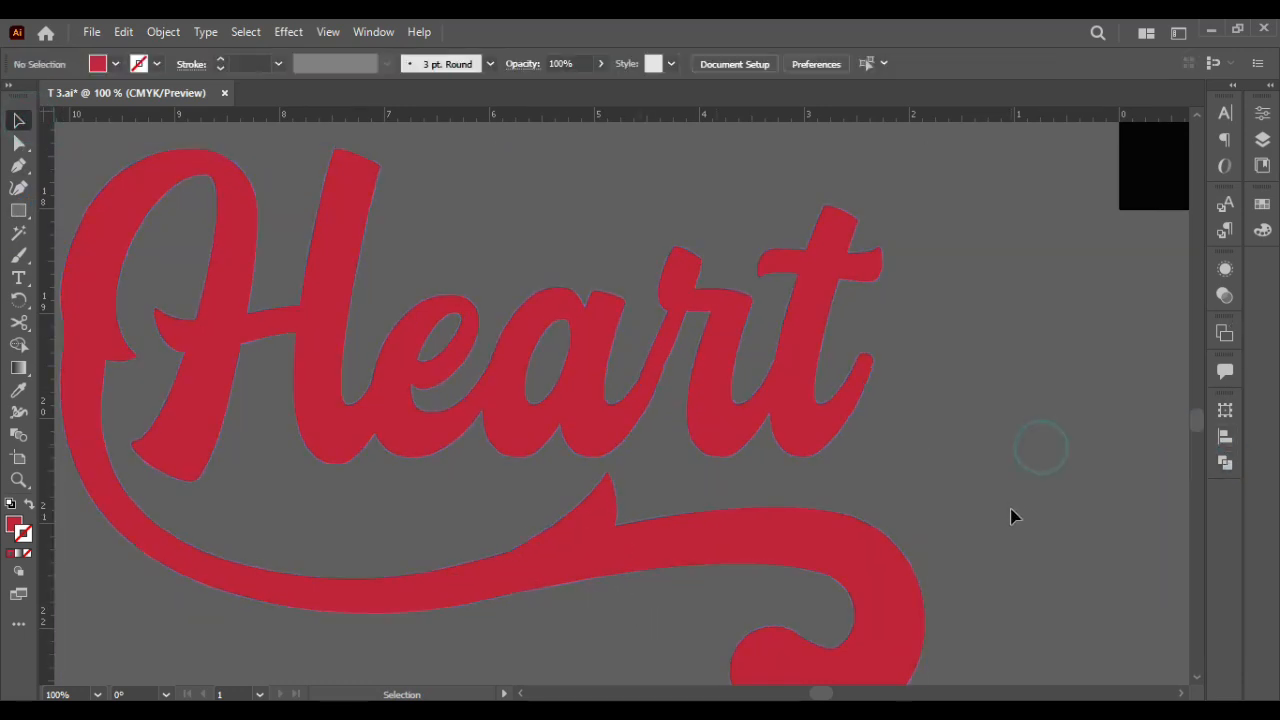
Fill the Heart lettering and its swash with black sampled from the artboard background
key("ctrl+minus")
key("ctrl+minus")
key("ctrl+minus")
key("ctrl+minus")
scroll(1008, 506, "right", 3)
left_click(634, 520)
left_click_drag(648, 558, 618, 536)
left_click(655, 501)
left_click(580, 477, "ctrl")
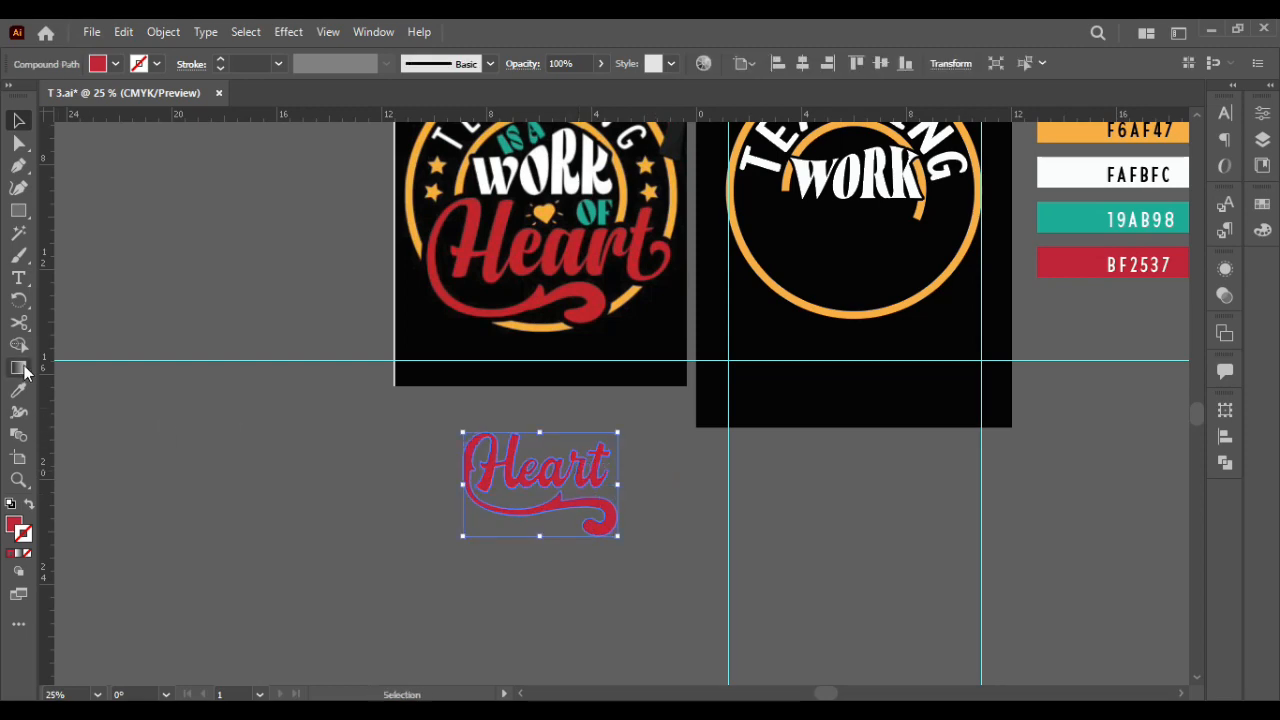
left_click(19, 390)
left_click(843, 340)
Add a black 12 pt stroke to the Heart lettering and expand its fill and stroke into shapes
left_click(18, 120)
left_click(155, 66)
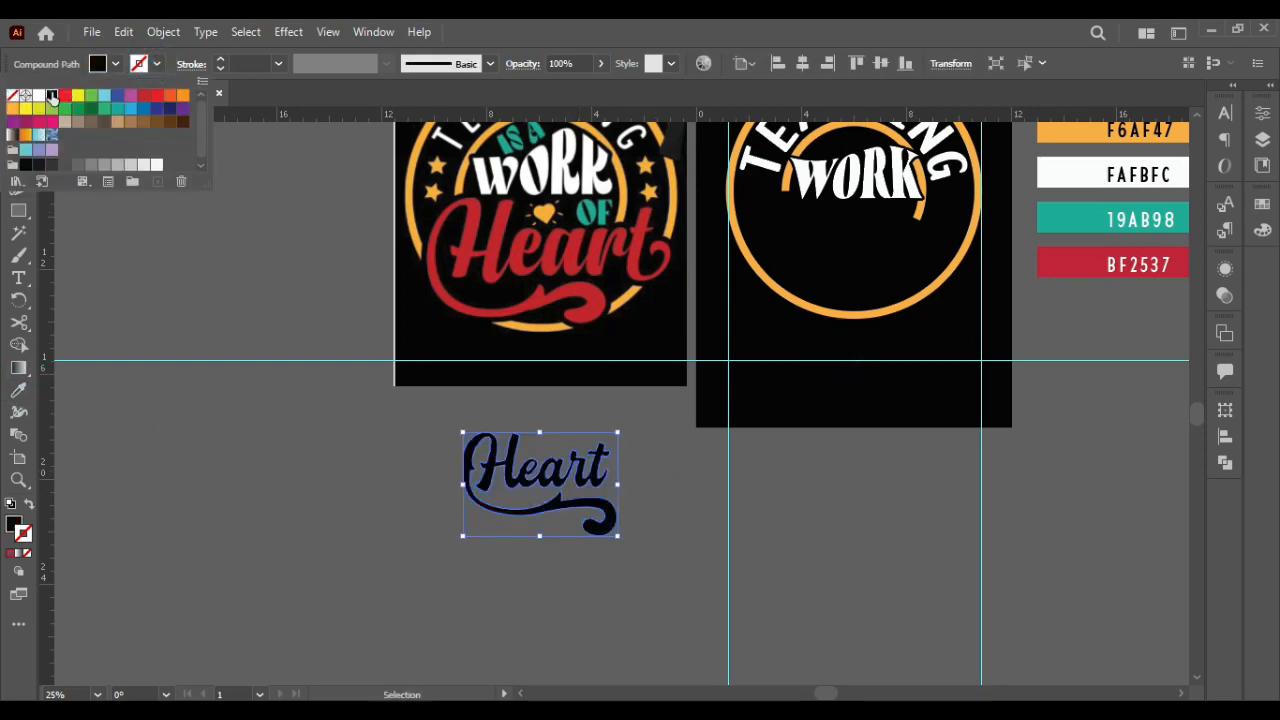
double_click(31, 522)
left_click(1167, 212)
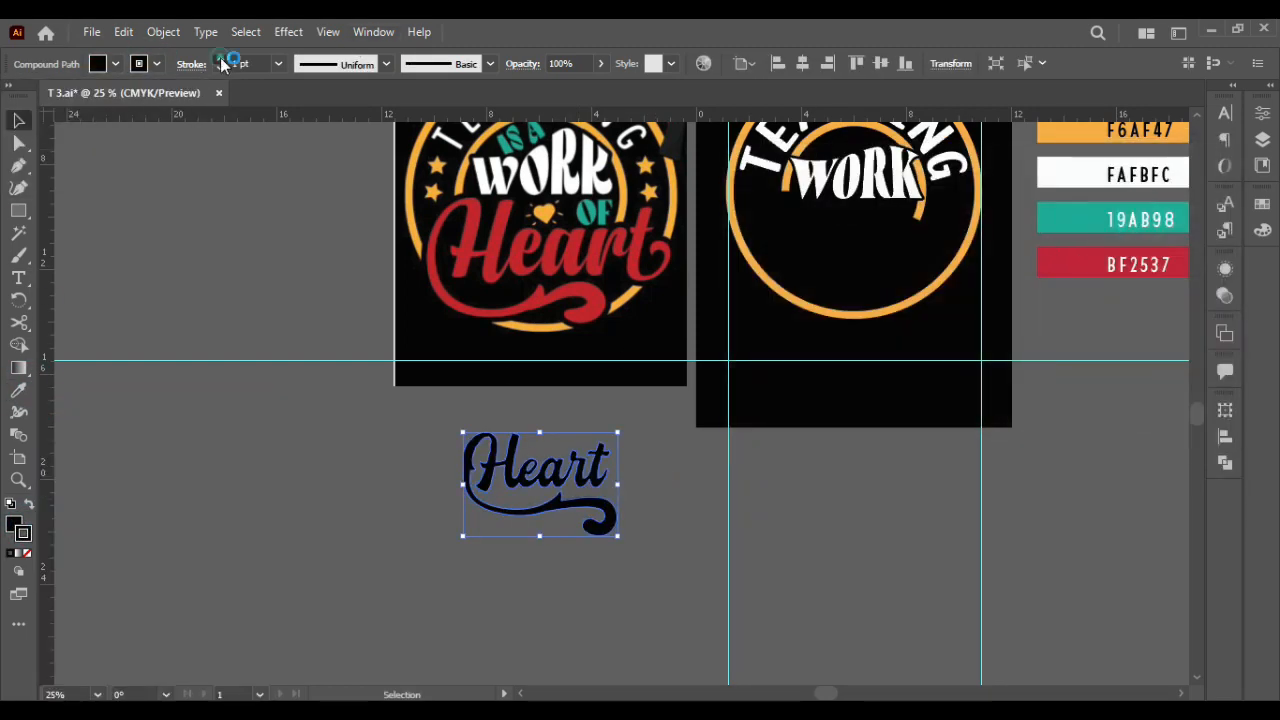
left_click(163, 32)
left_click(229, 246)
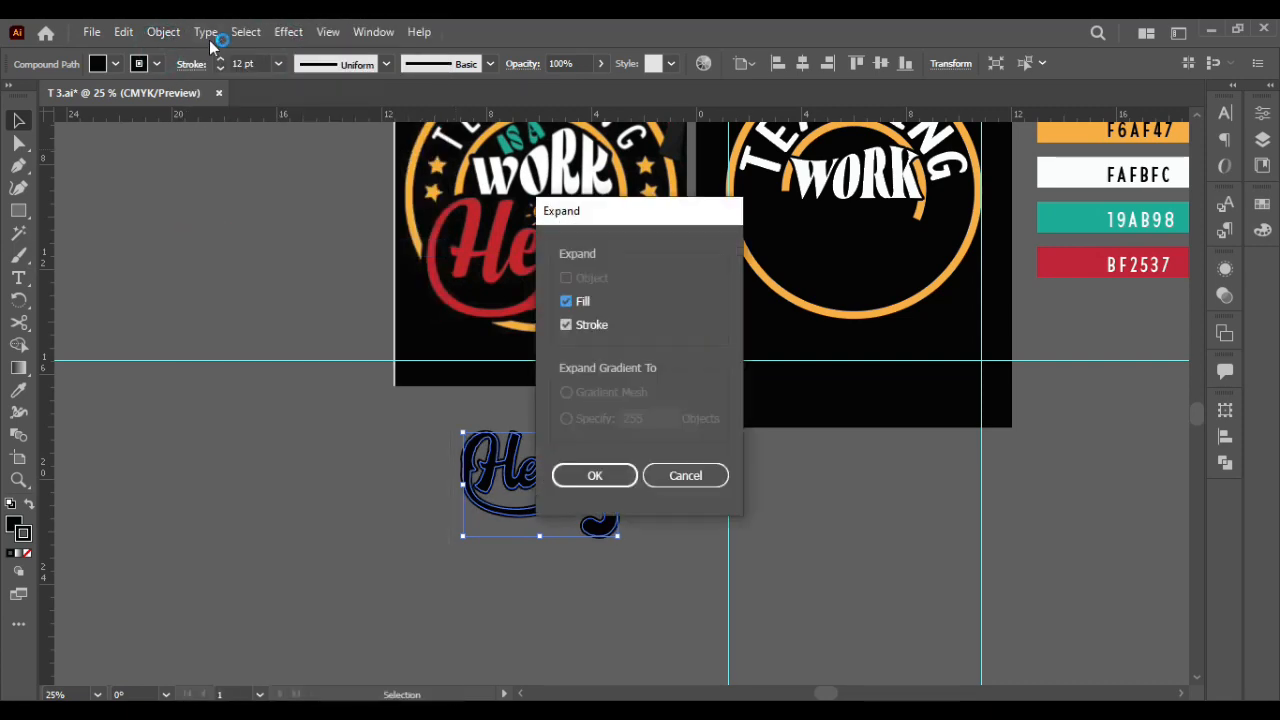
left_click(591, 474)
Unite the expanded black Heart shapes into a backing and place the red Heart lettering in front of it
left_click_drag(386, 431, 424, 459)
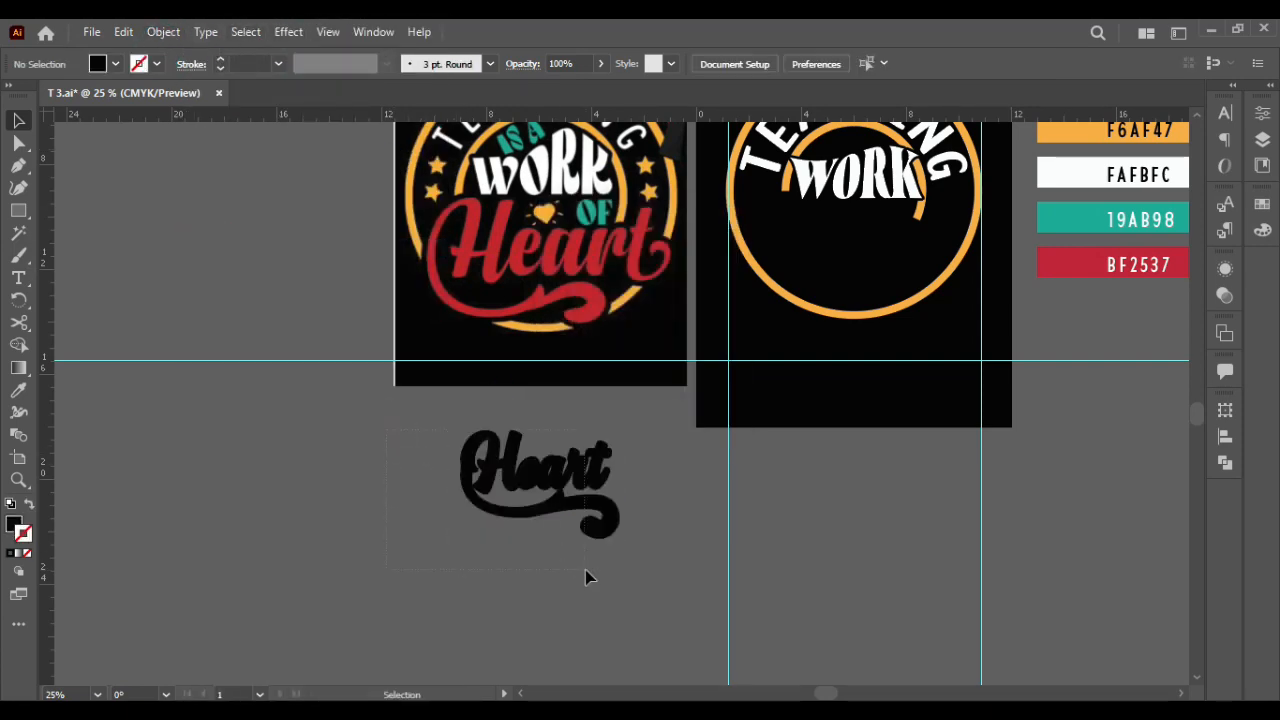
left_click_drag(585, 577, 588, 578)
left_click(1225, 462)
left_click(1078, 501)
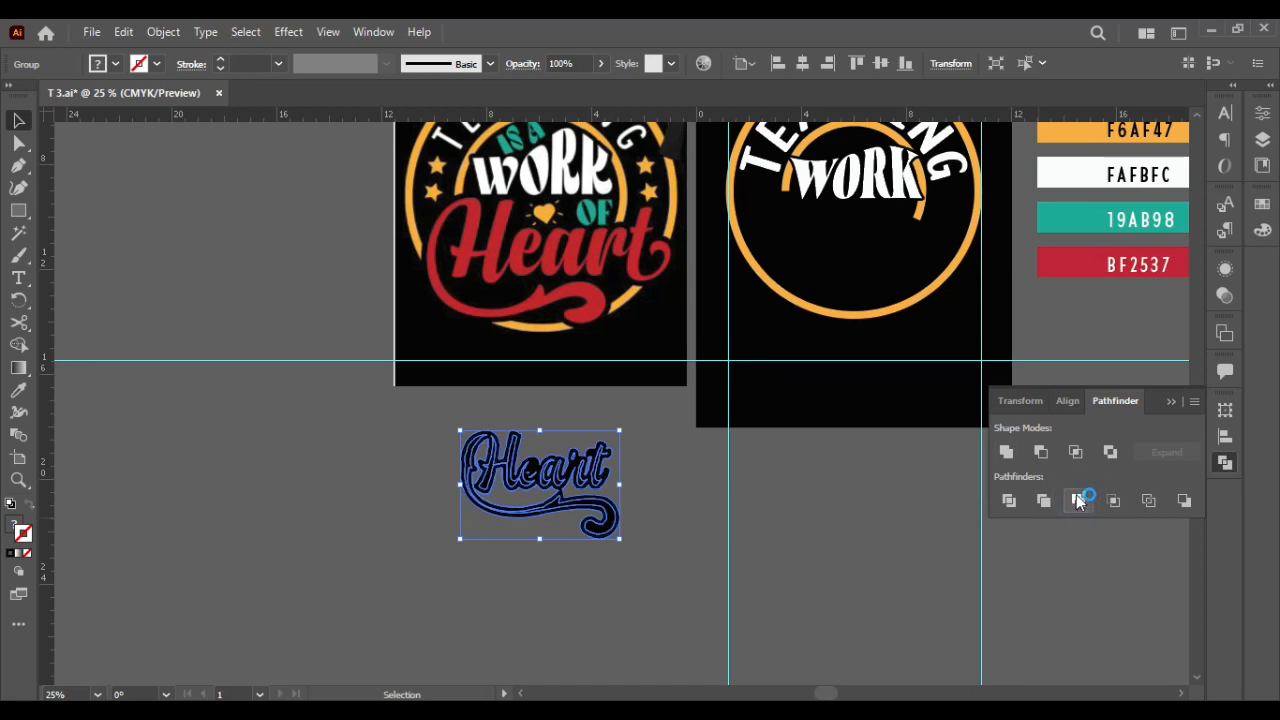
left_click(1005, 452)
key("ctrl+z")
left_click(819, 499)
left_click(1171, 402)
key("ctrl+z")
left_click(369, 483)
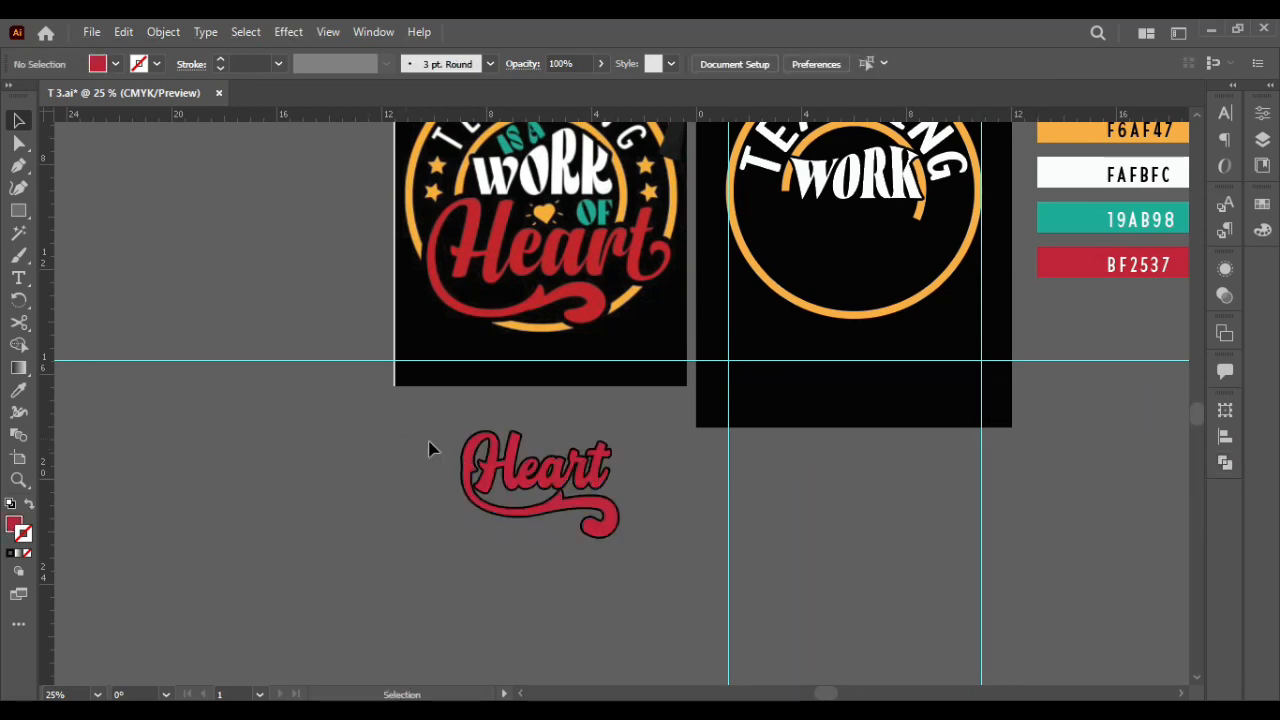
Move the outlined Heart lettering onto the circular design below WORK and enlarge it
left_click_drag(428, 449, 517, 531)
left_click_drag(523, 474, 836, 239)
scroll(851, 260, "up", 1)
scroll(837, 286, "right", 2)
scroll(831, 287, "up", 2)
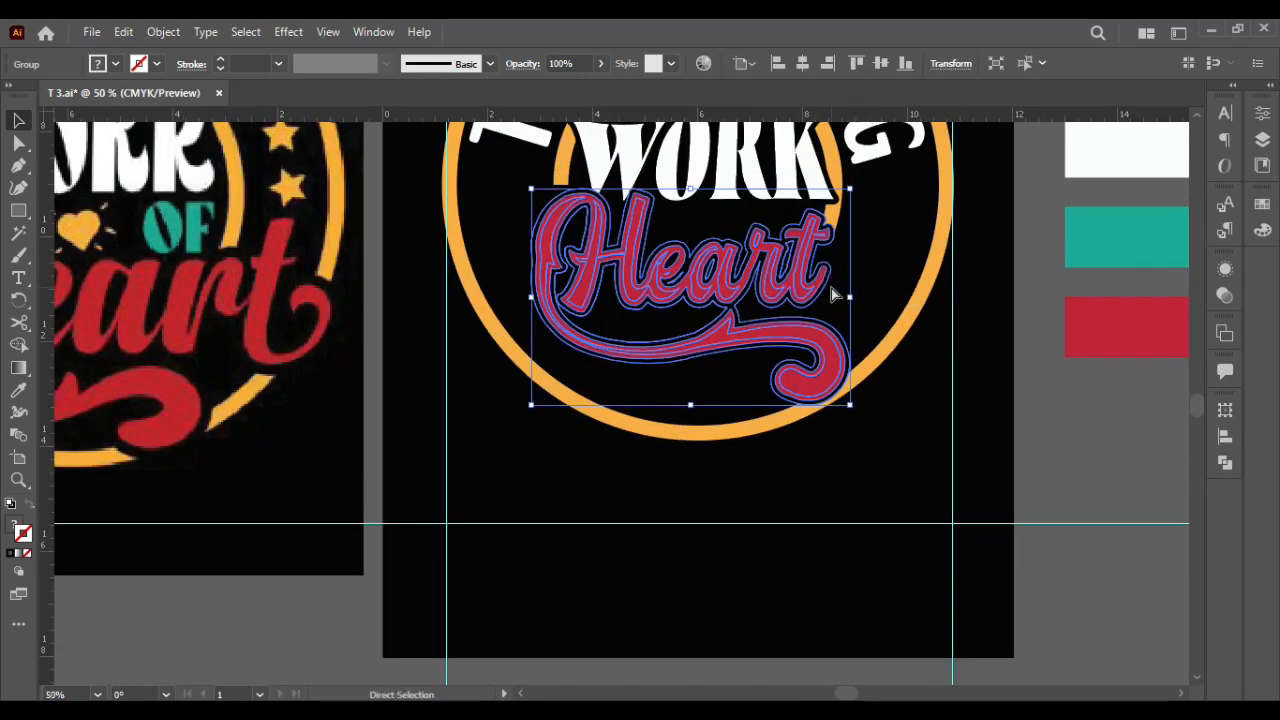
scroll(831, 288, "right", 1)
mouse_move(770, 365)
left_mouse_down()
mouse_move(810, 422)
mouse_move(782, 371)
mouse_move(806, 368)
mouse_move(776, 378)
left_mouse_up()
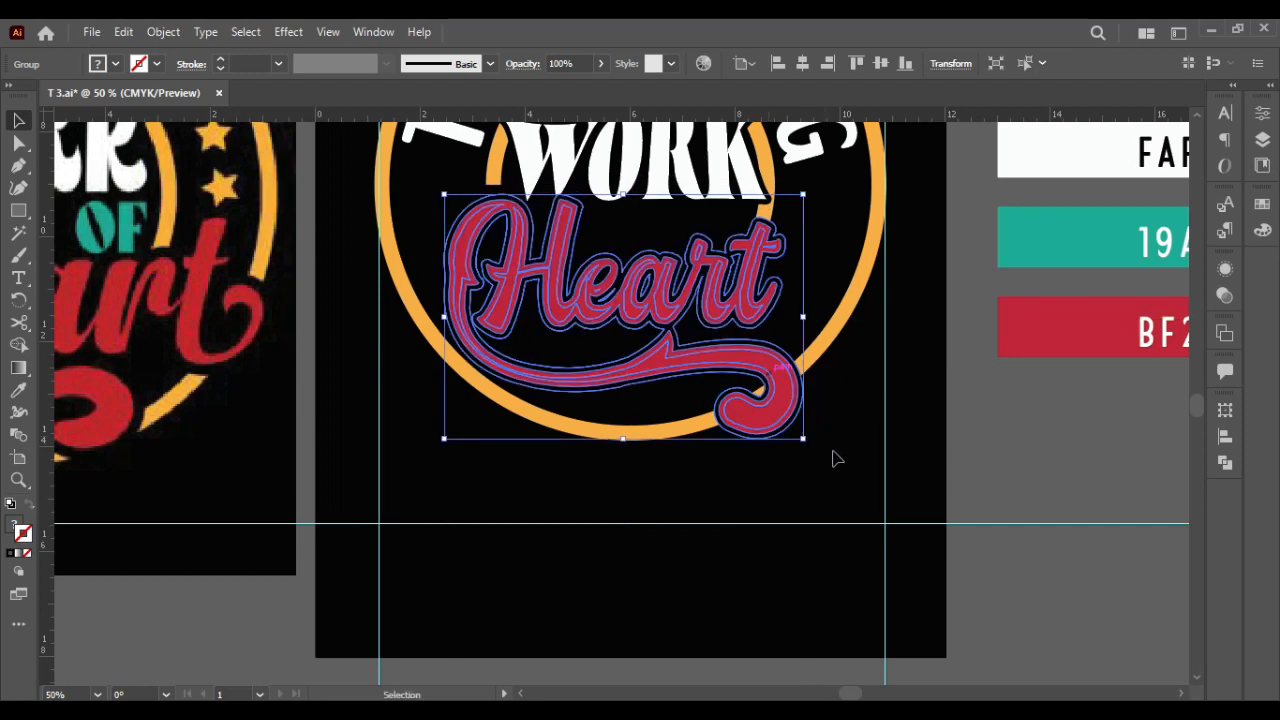
left_click(833, 458)
Scale the Heart lettering to about 7.86 by 5.35 in and lower it so the swash overlaps the outer ring
scroll(822, 467, "down", 2)
scroll(815, 440, "down", 1)
scroll(795, 411, "up", 1)
scroll(795, 411, "left", 1)
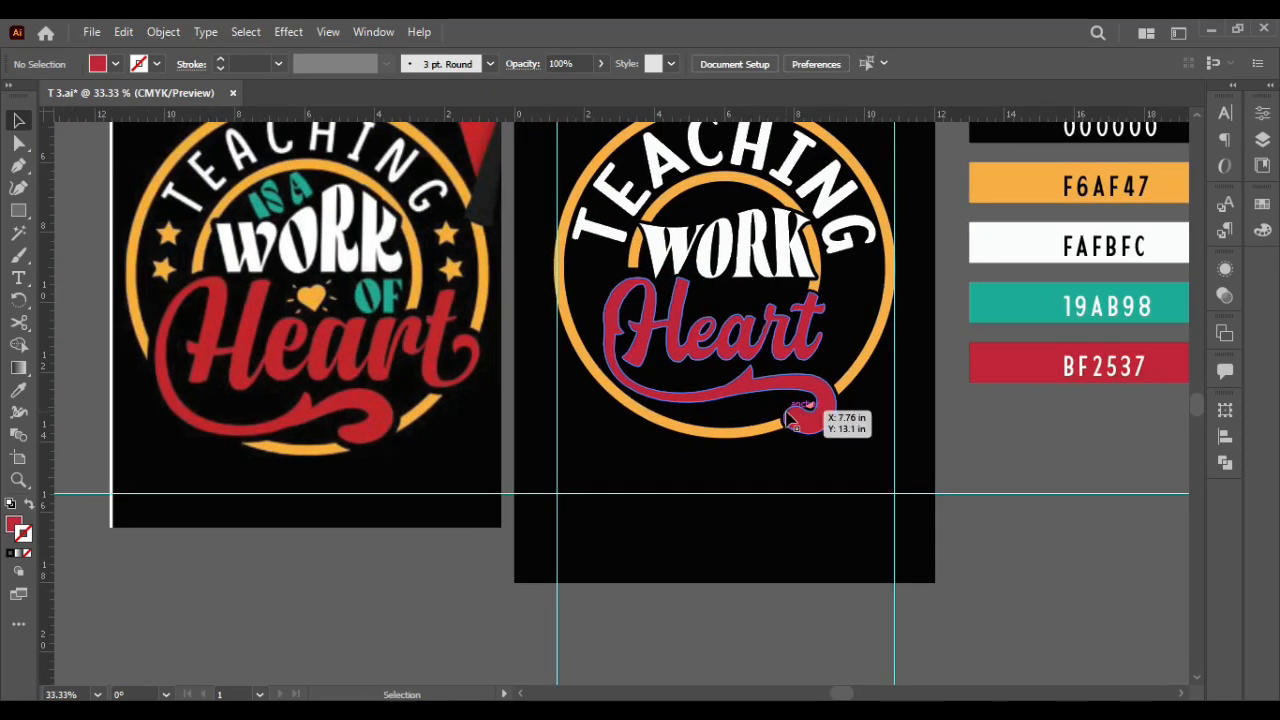
left_click(790, 420)
left_click_drag(841, 438, 858, 452)
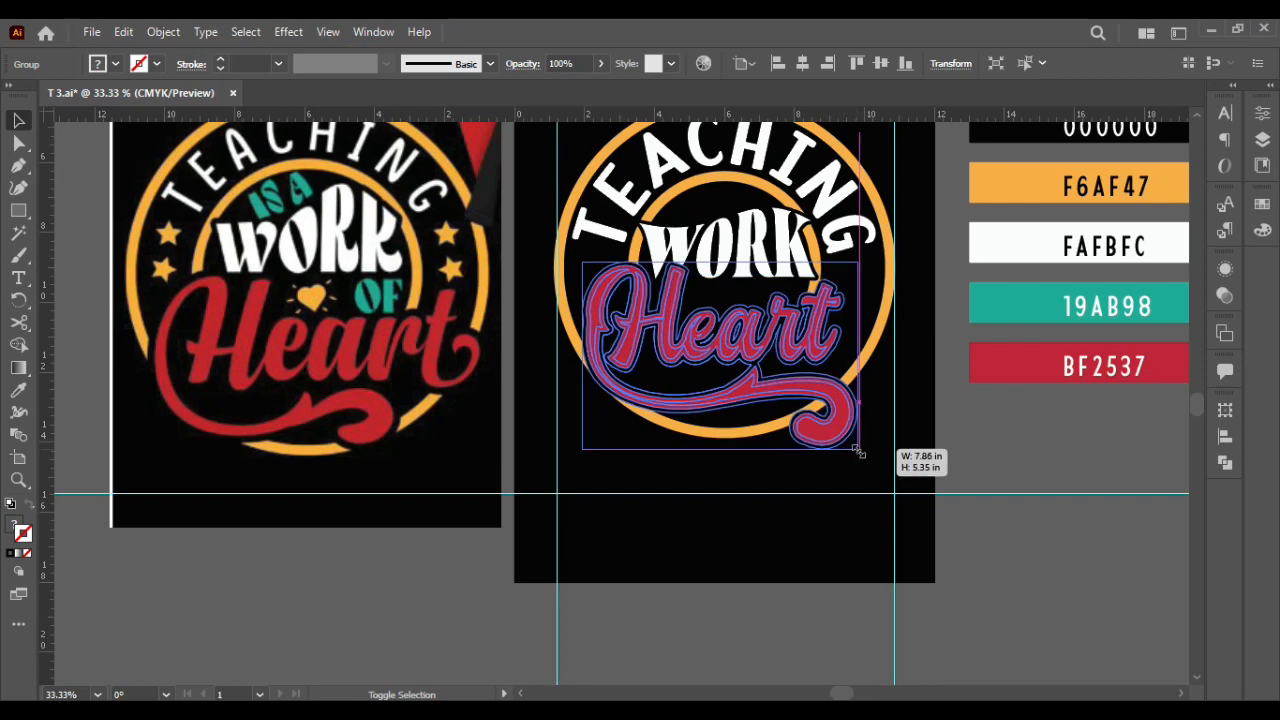
left_click_drag(833, 392, 828, 400)
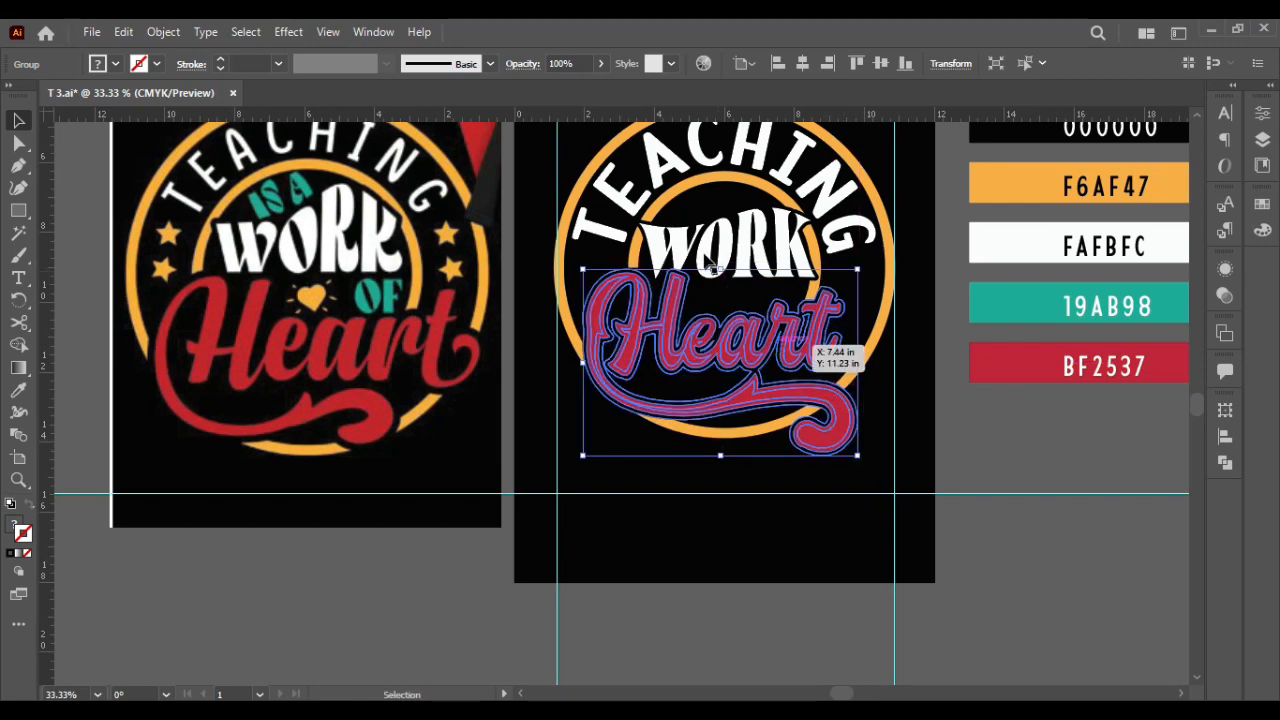
left_click_drag(718, 275, 719, 281)
left_click(850, 318)
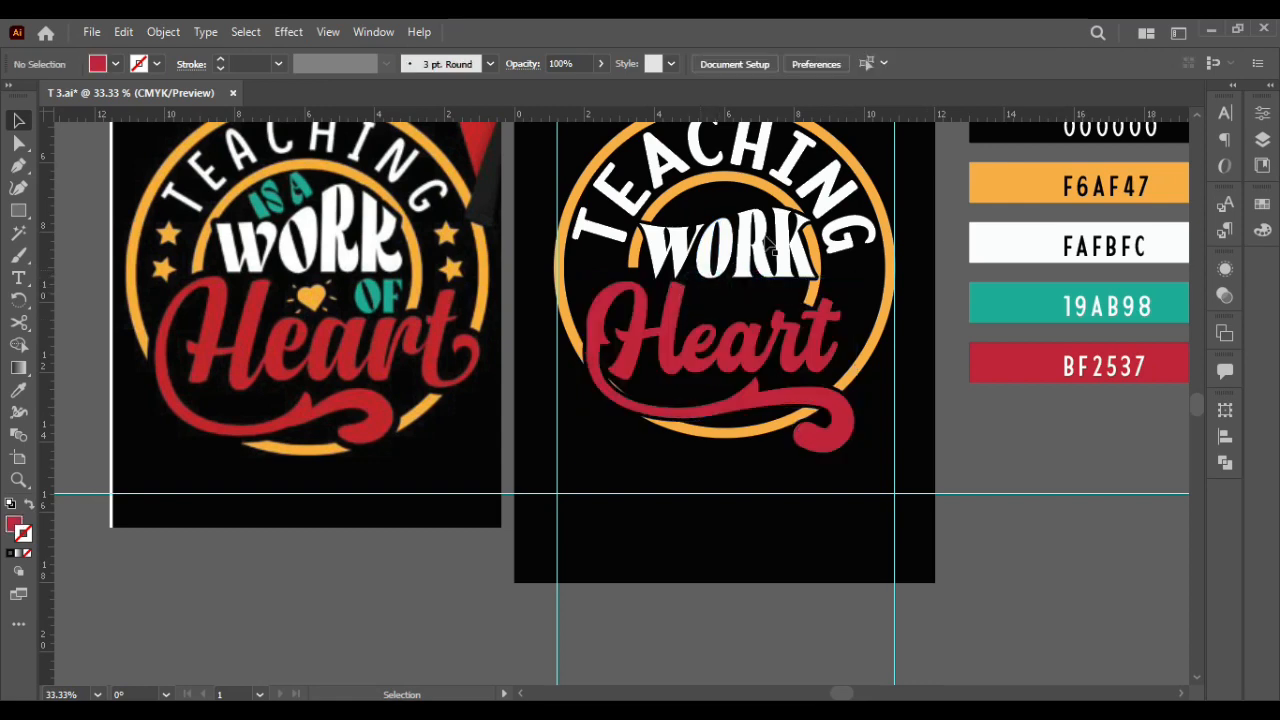
Rescale the Heart lettering and adjust its horizontal position inside the outer ring
scroll(832, 343, "up", 1)
left_click(843, 332)
left_click_drag(869, 386, 851, 380)
left_click(925, 380)
left_click(776, 370)
key("Right")
key("Right")
key("Right")
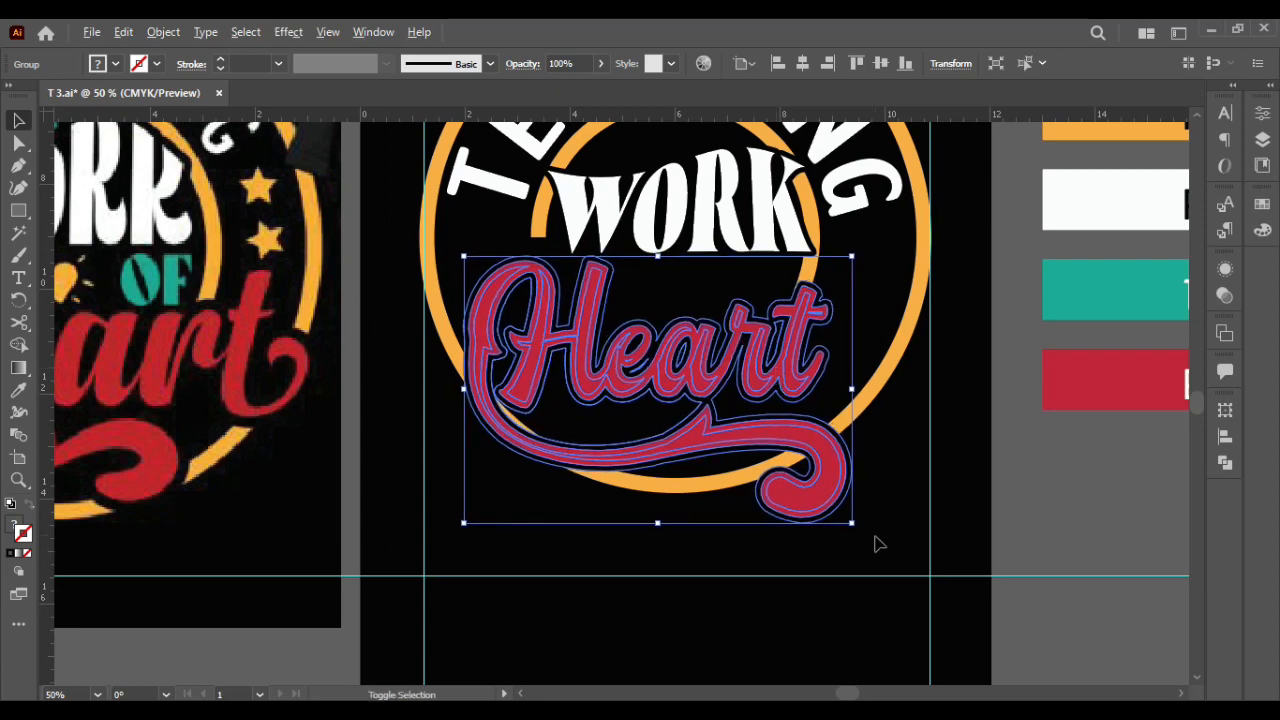
left_click_drag(853, 521, 814, 506)
left_click(895, 490)
Raise the Heart lettering slightly so it sits close beneath WORK
left_click(775, 232)
left_click(703, 286)
left_click(732, 218)
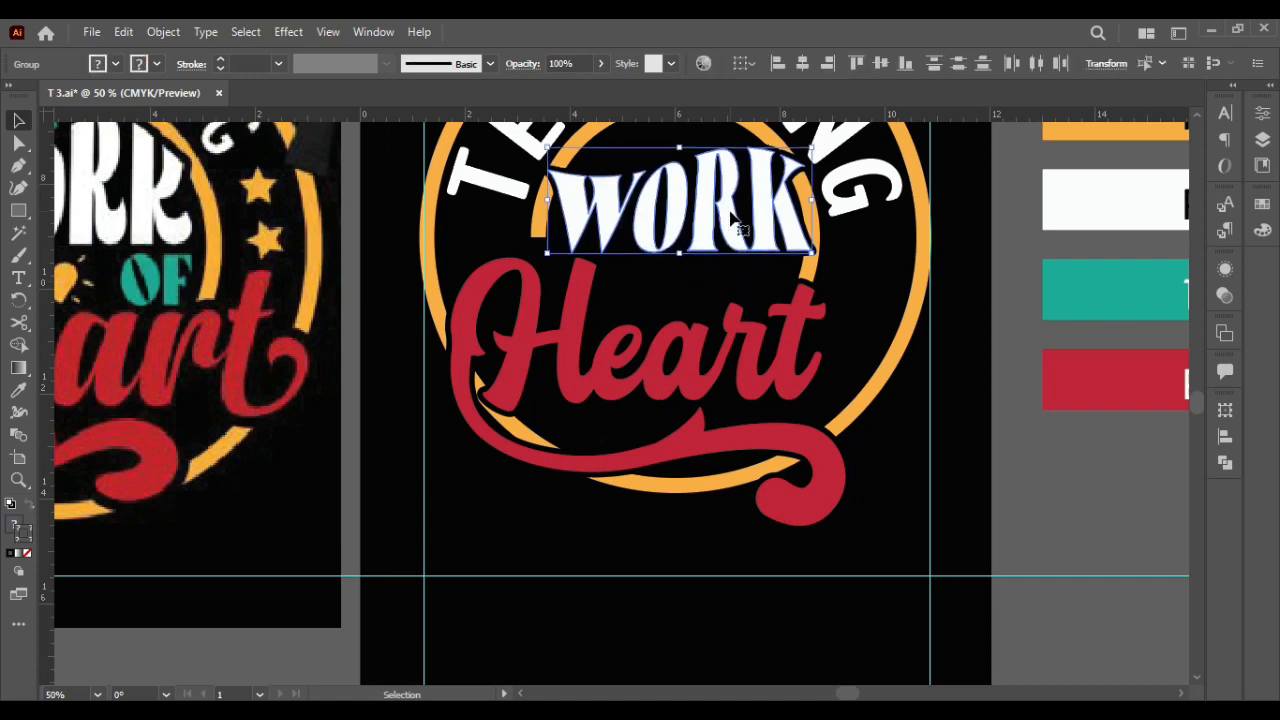
scroll(732, 218, "up", 3)
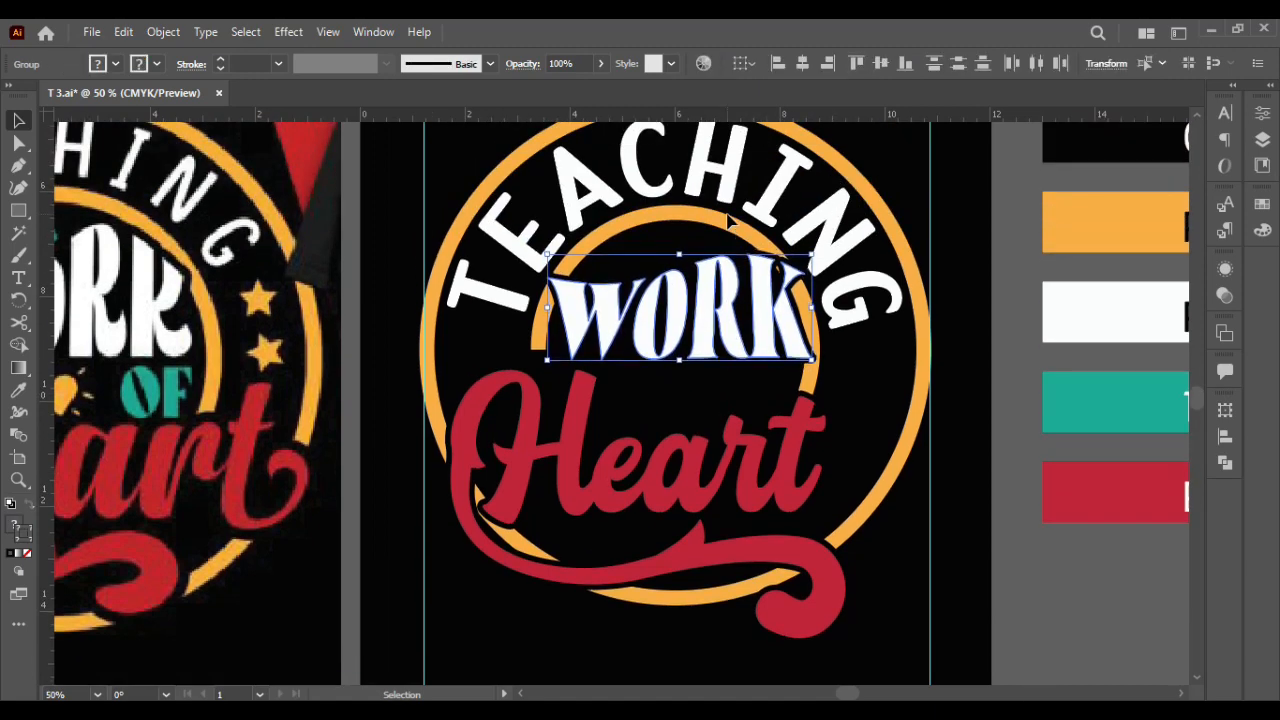
left_click(691, 617)
left_click(760, 550)
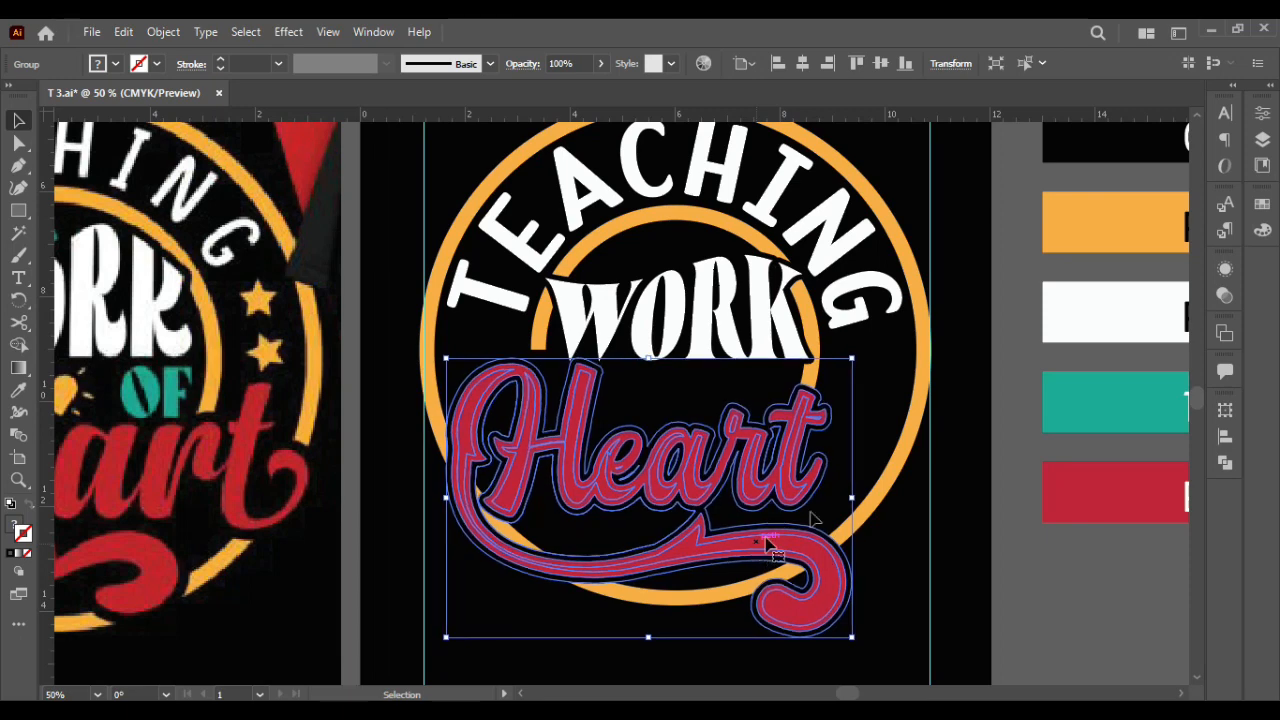
left_click(862, 424)
scroll(873, 534, "right", 2)
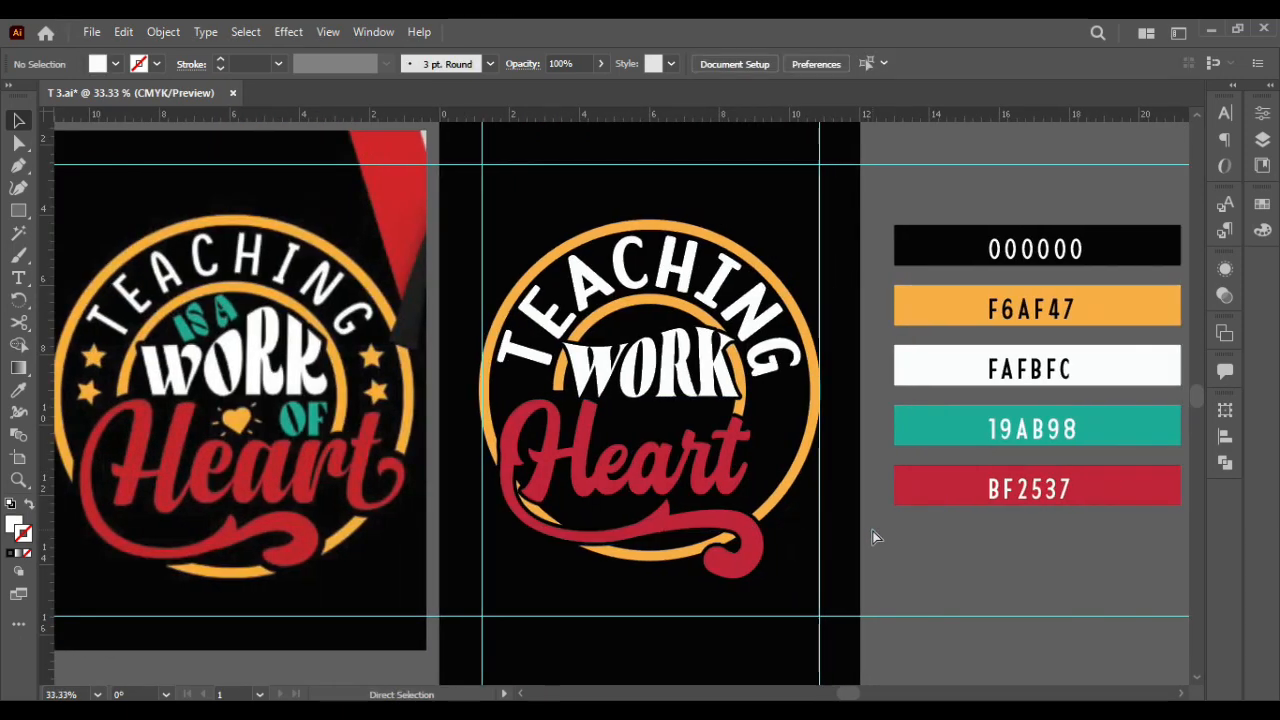
scroll(757, 466, "up", 1)
scroll(720, 465, "up", 1)
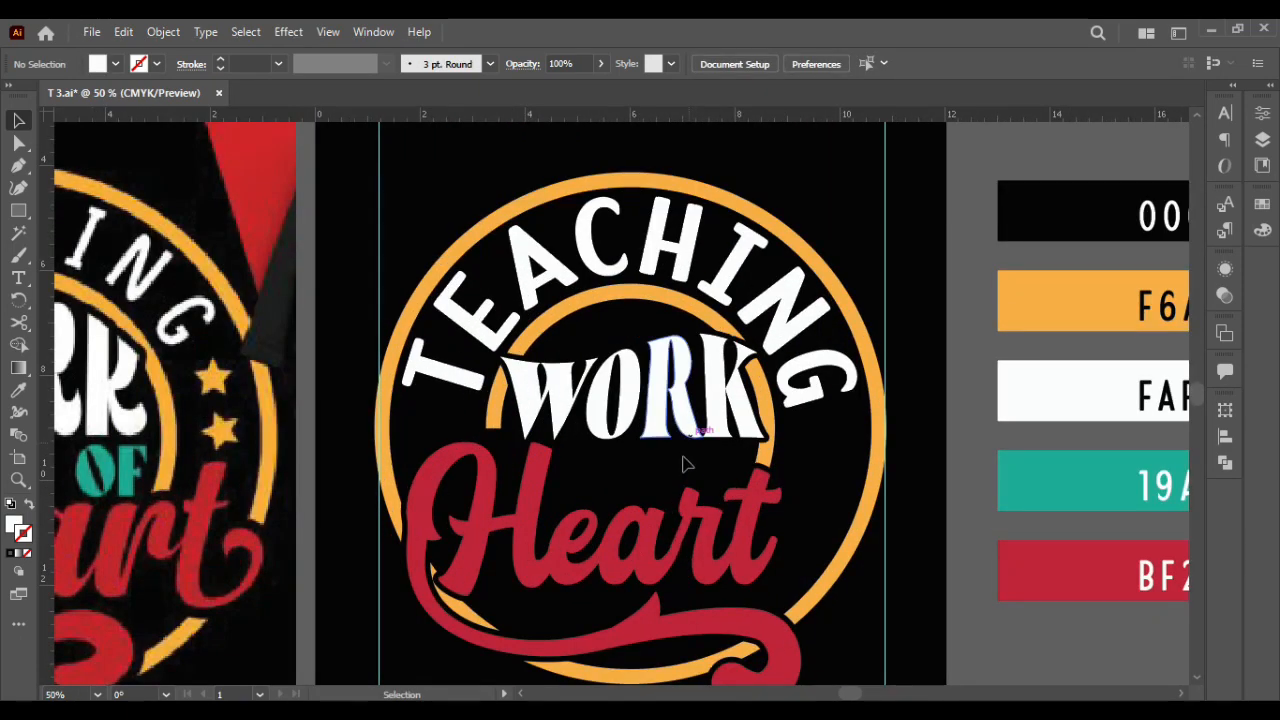
Shrink the WORK lettering so it fits inside the inner yellow ring
left_click(721, 399)
left_click_drag(764, 439, 757, 440)
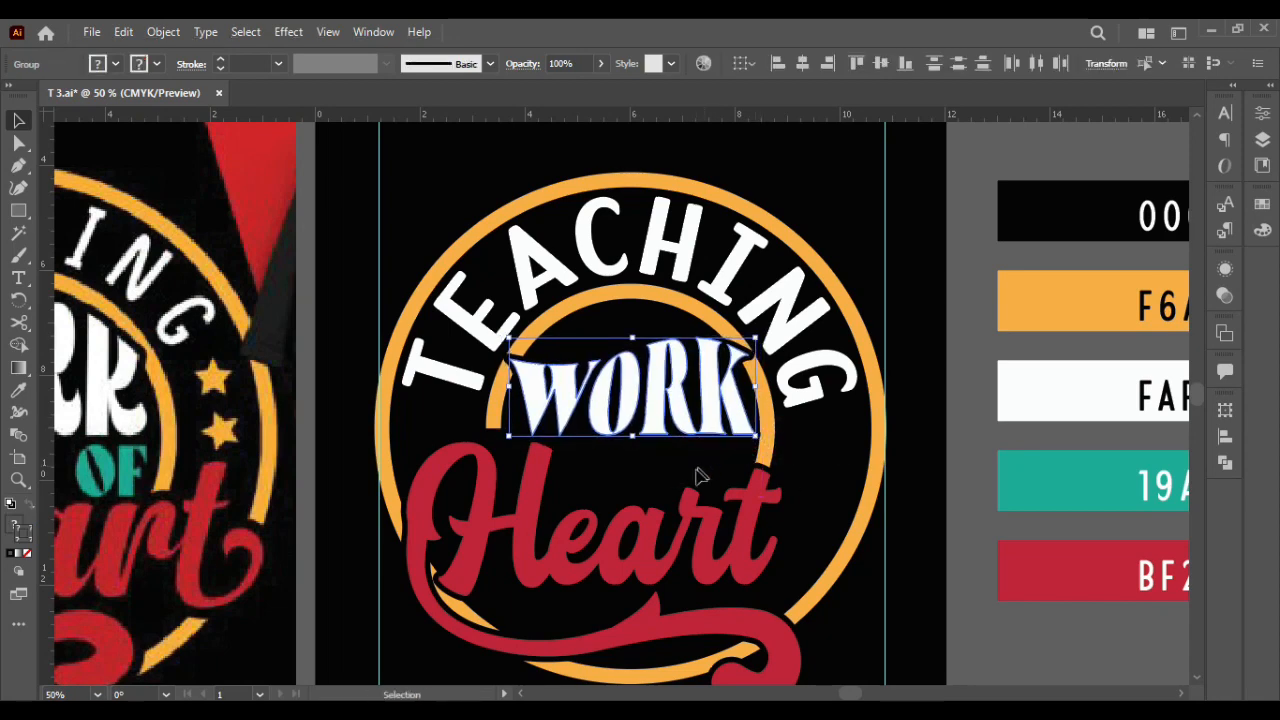
left_click(700, 477)
scroll(700, 477, "up", 1)
scroll(700, 477, "left", 4)
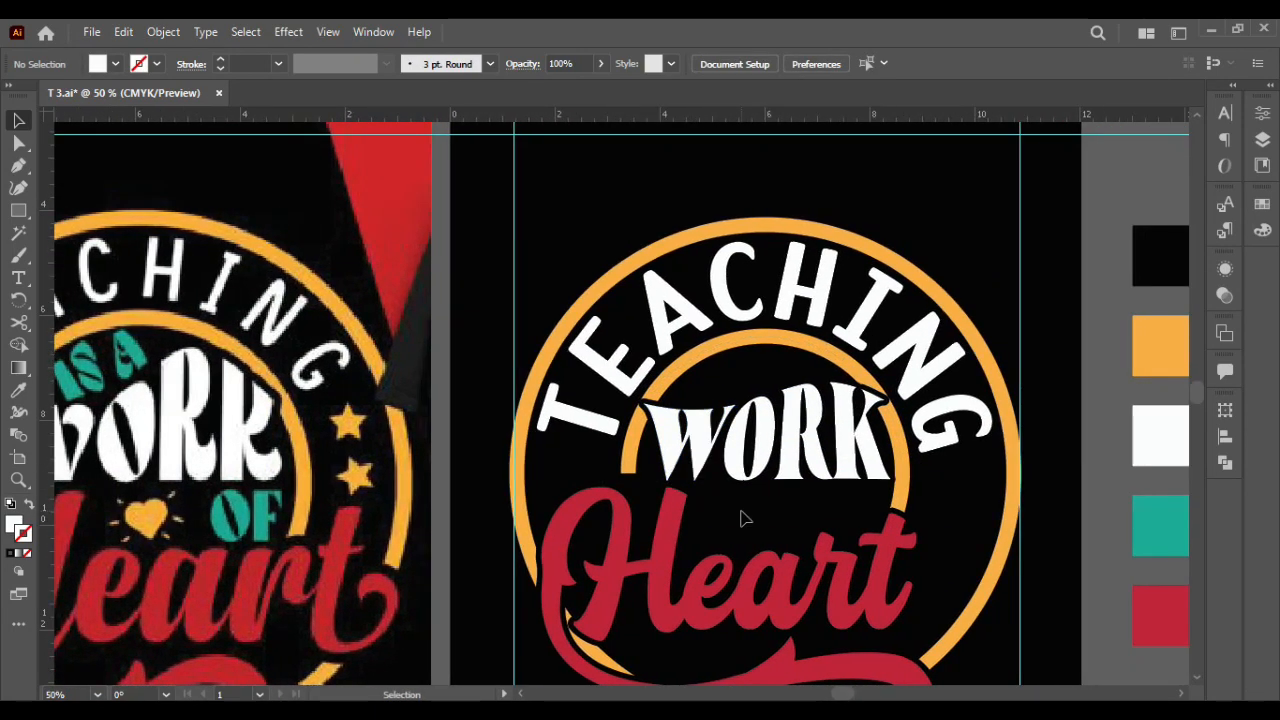
left_click(814, 476)
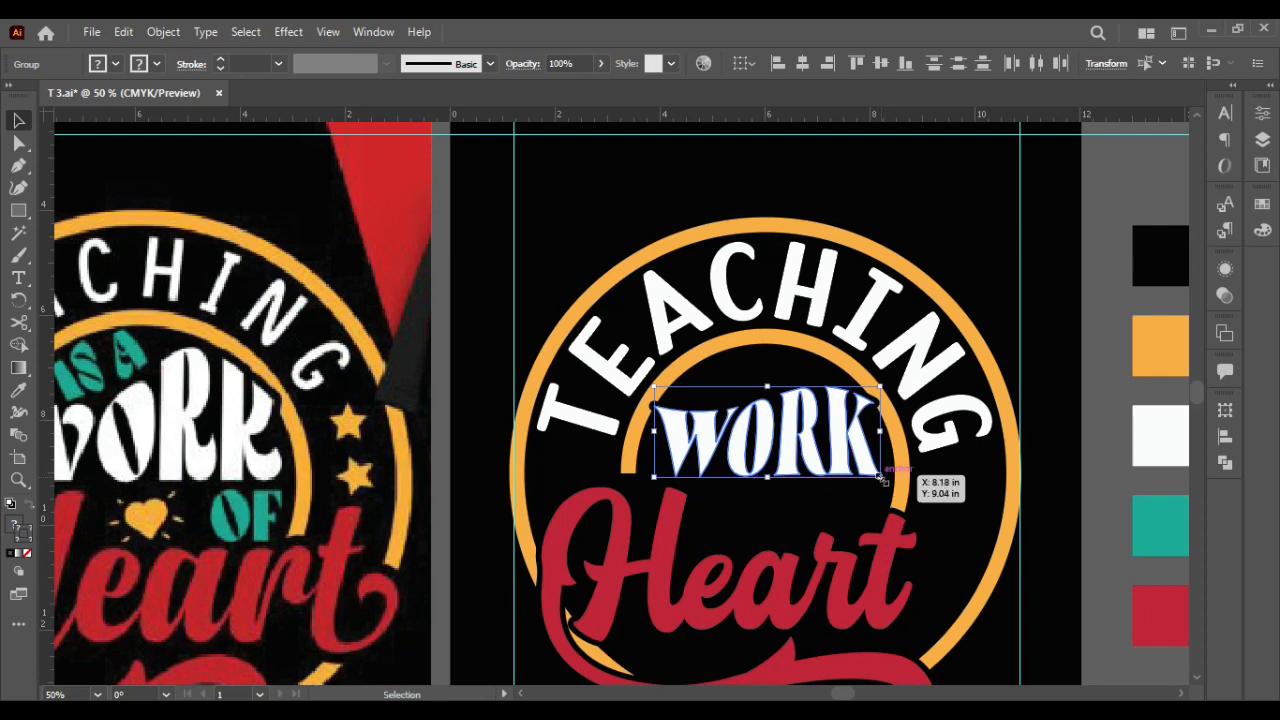
left_click(832, 506)
Shift the Heart lettering slightly to the right beneath WORK
left_click(846, 563)
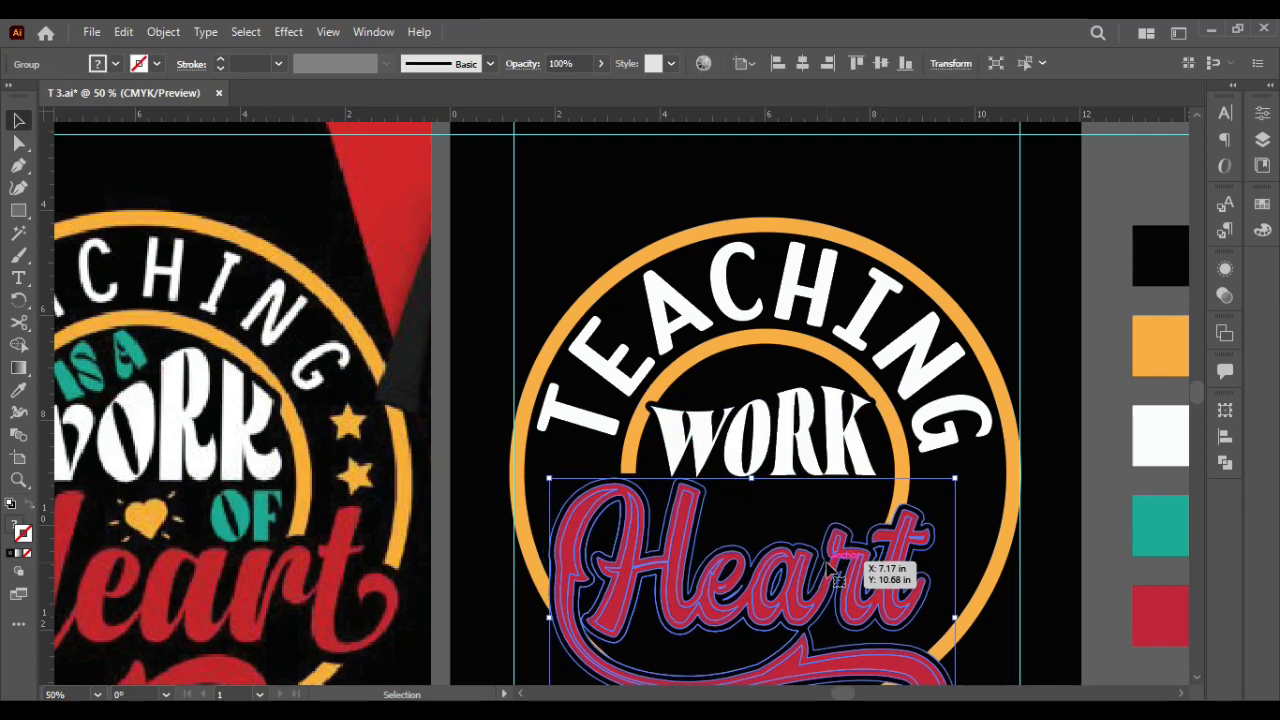
left_click(985, 510)
scroll(985, 510, "down", 1)
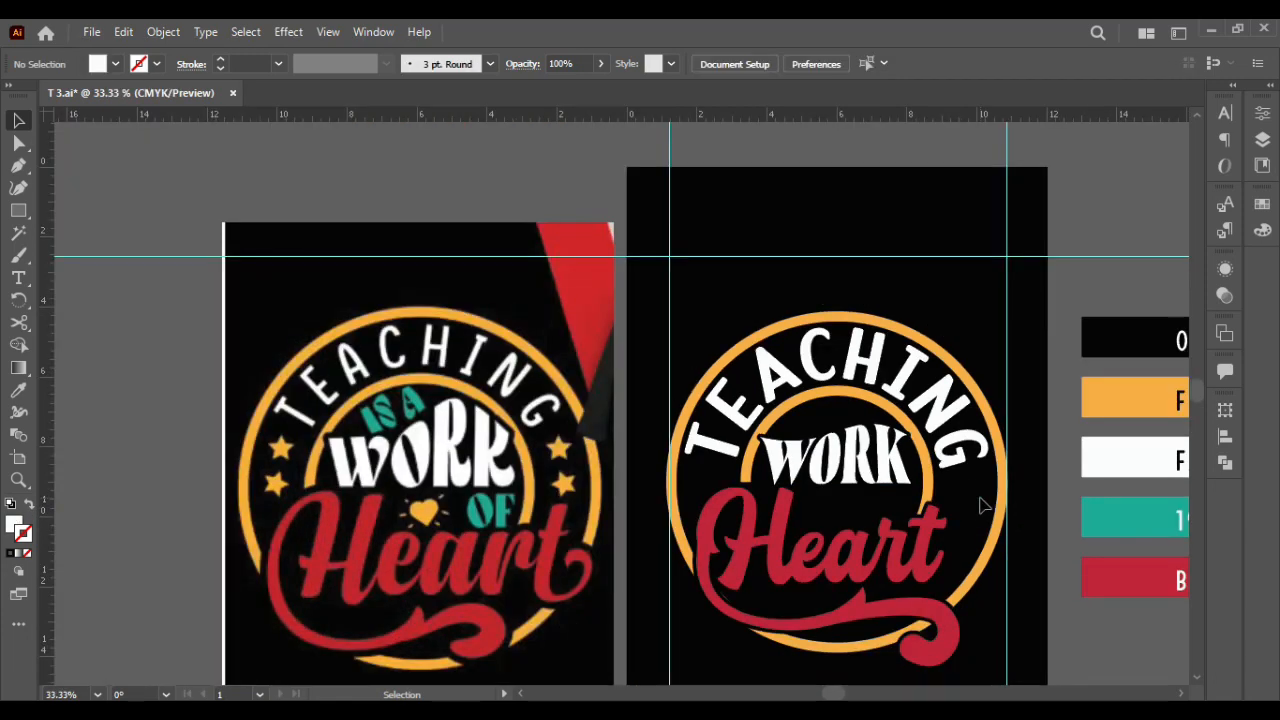
scroll(880, 560, "down", 1)
scroll(925, 545, "up", 2)
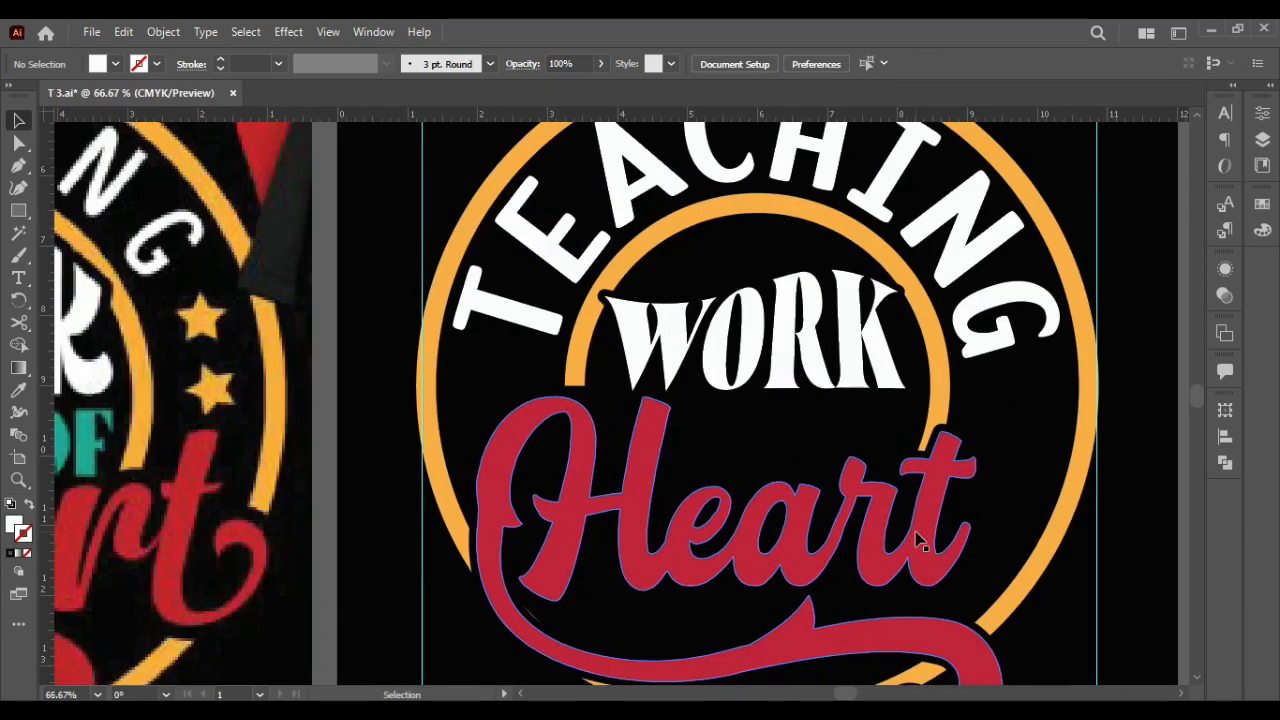
Enlarge the Heart lettering slightly and nudge it left to balance it across the rings
left_click(1000, 420)
left_click_drag(1015, 380, 1020, 375)
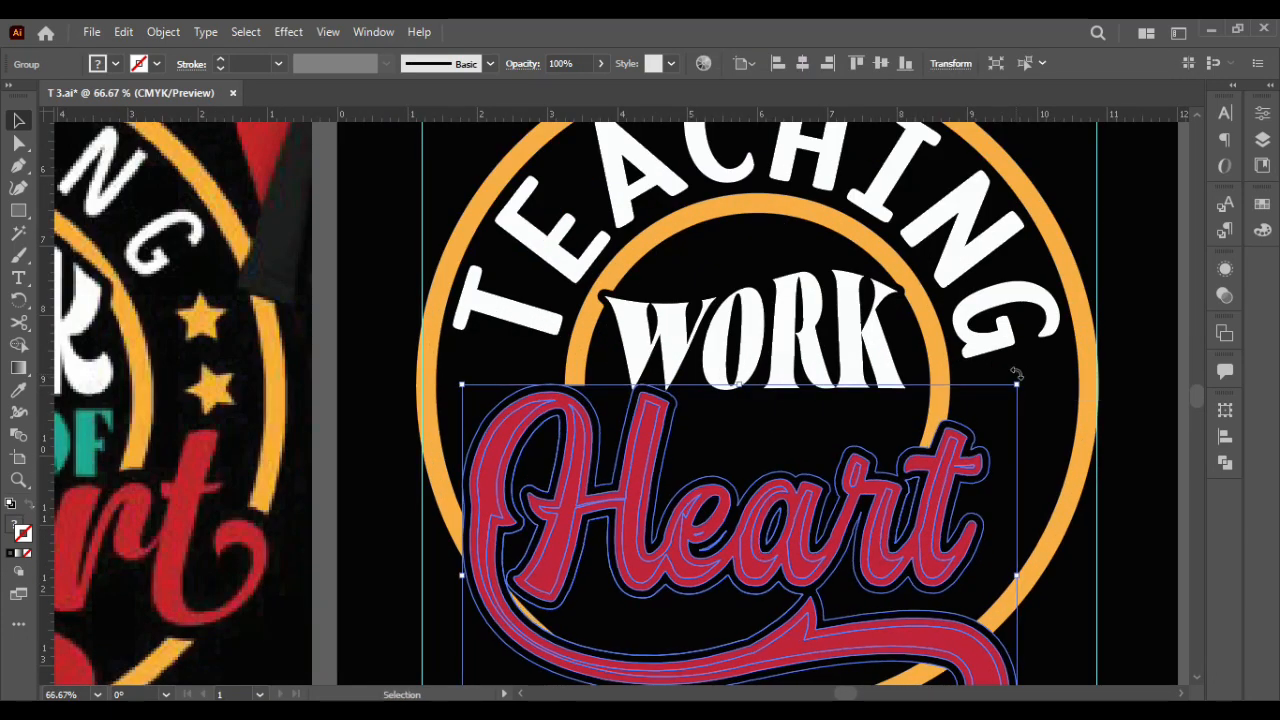
key("shift+Left")
key("shift+Left")
key("shift+Left")
key("shift+Left")
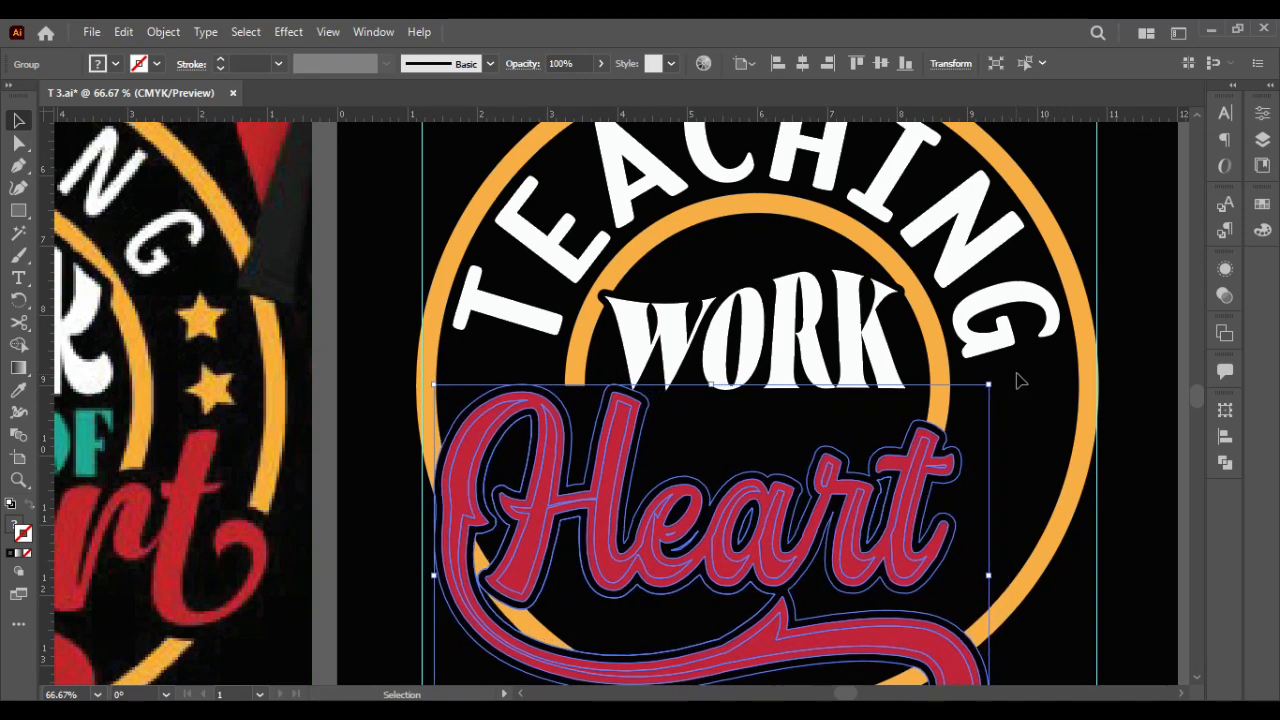
key("shift+Right")
key("shift+Right")
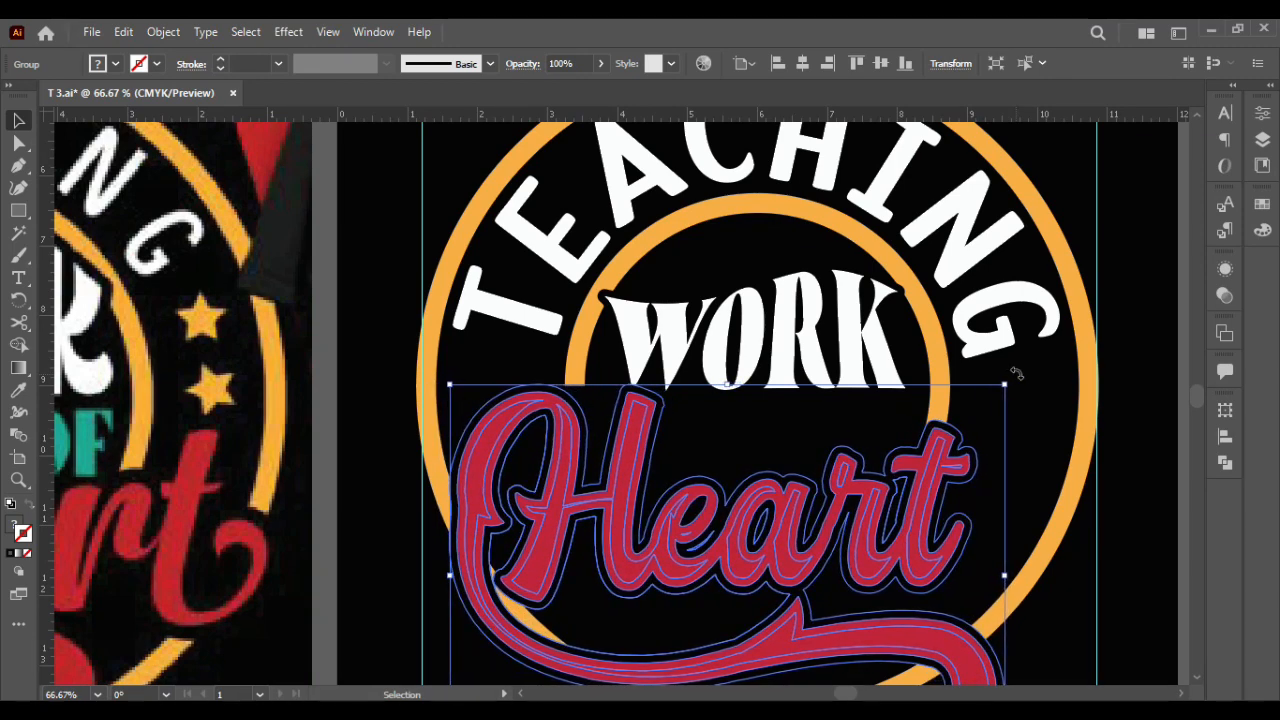
left_click(882, 424)
Lower the Heart lettering slightly to leave a small gap beneath WORK
key("ctrl+minus")
key("ctrl+minus")
key("ctrl+plus")
key("ctrl+plus")
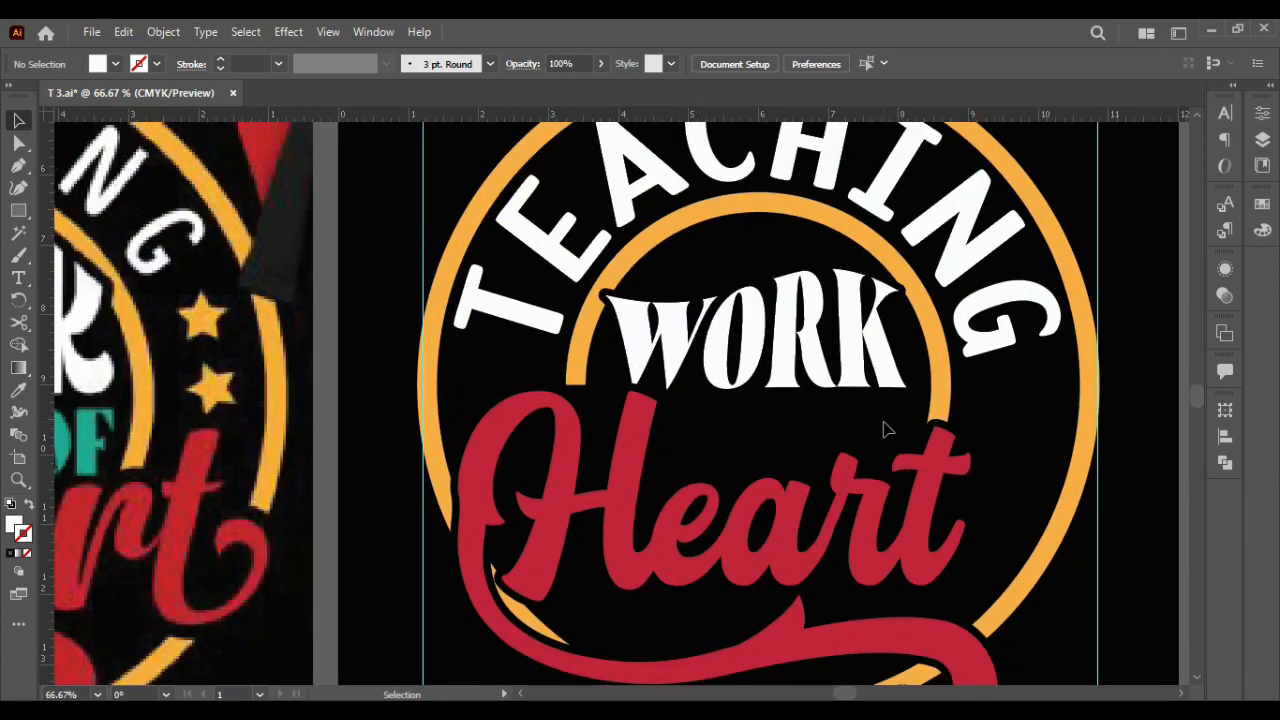
left_click(868, 507)
left_click(1034, 451)
scroll(1037, 456, "down", 1)
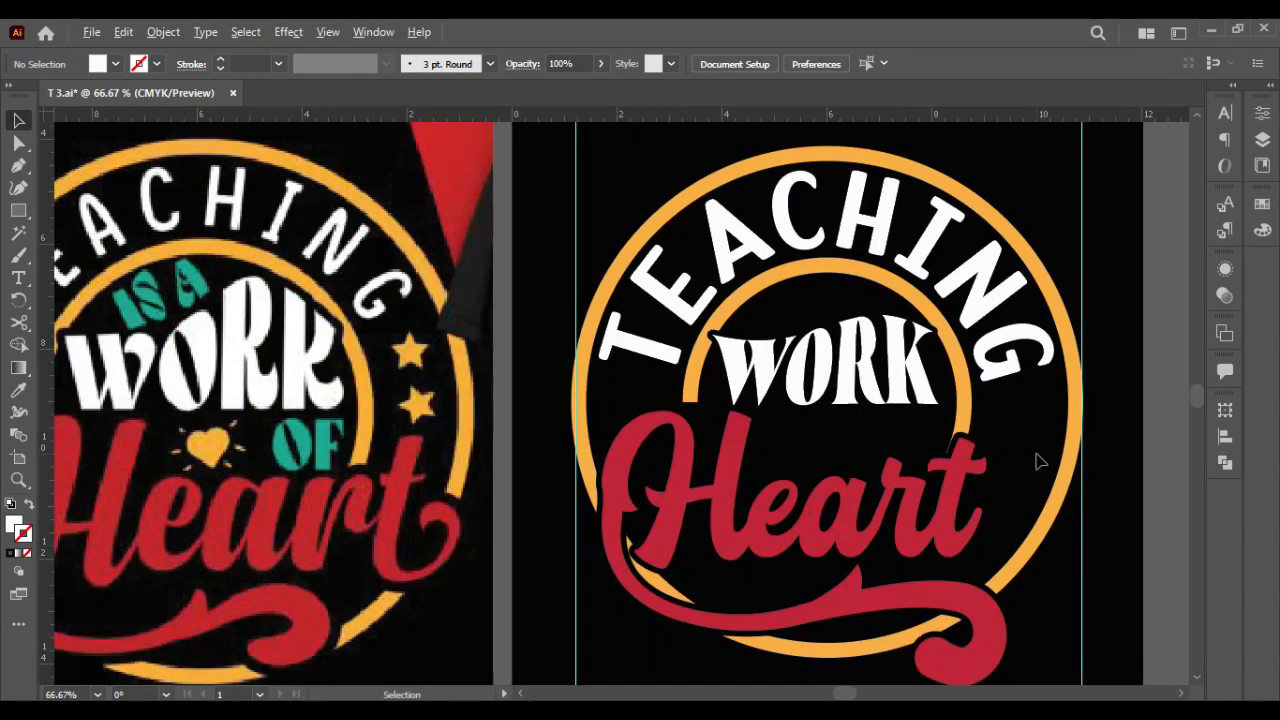
Duplicate the IS, A and OF texts into the empty area below the color swatches
scroll(1040, 461, "down", 3)
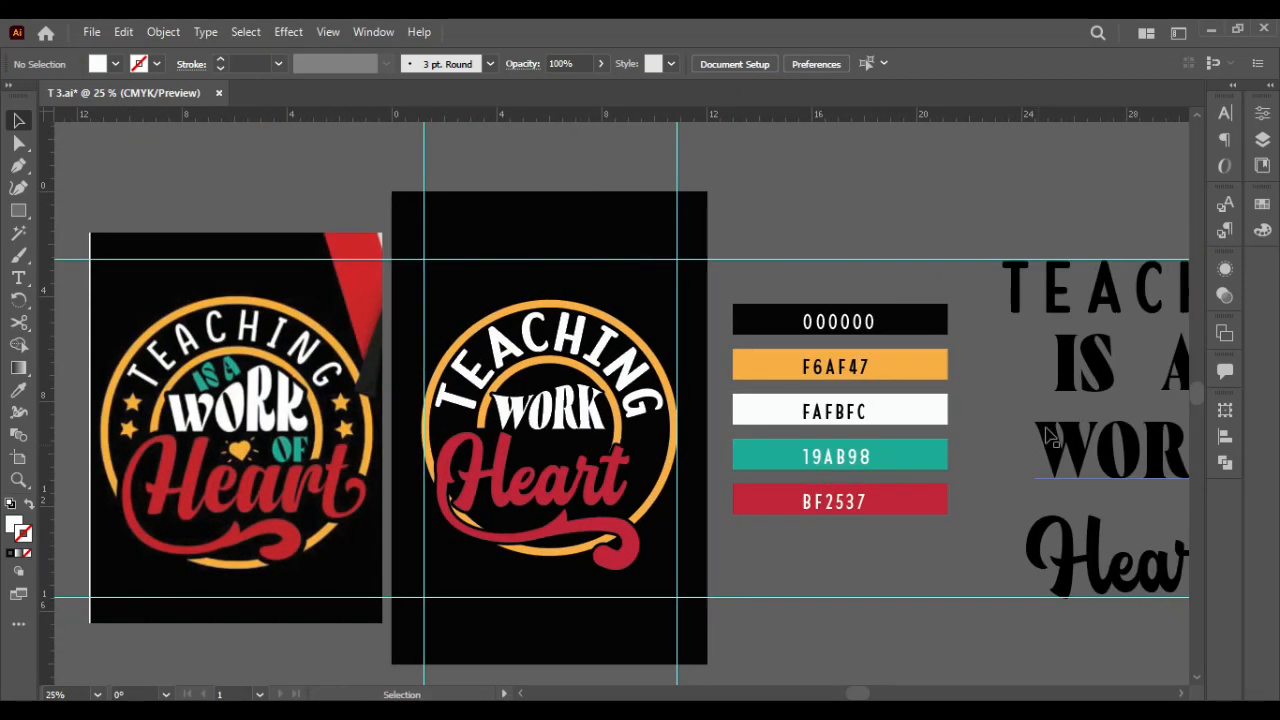
left_click(1098, 370)
scroll(1100, 370, "down", 2)
scroll(1000, 300, "right", 4)
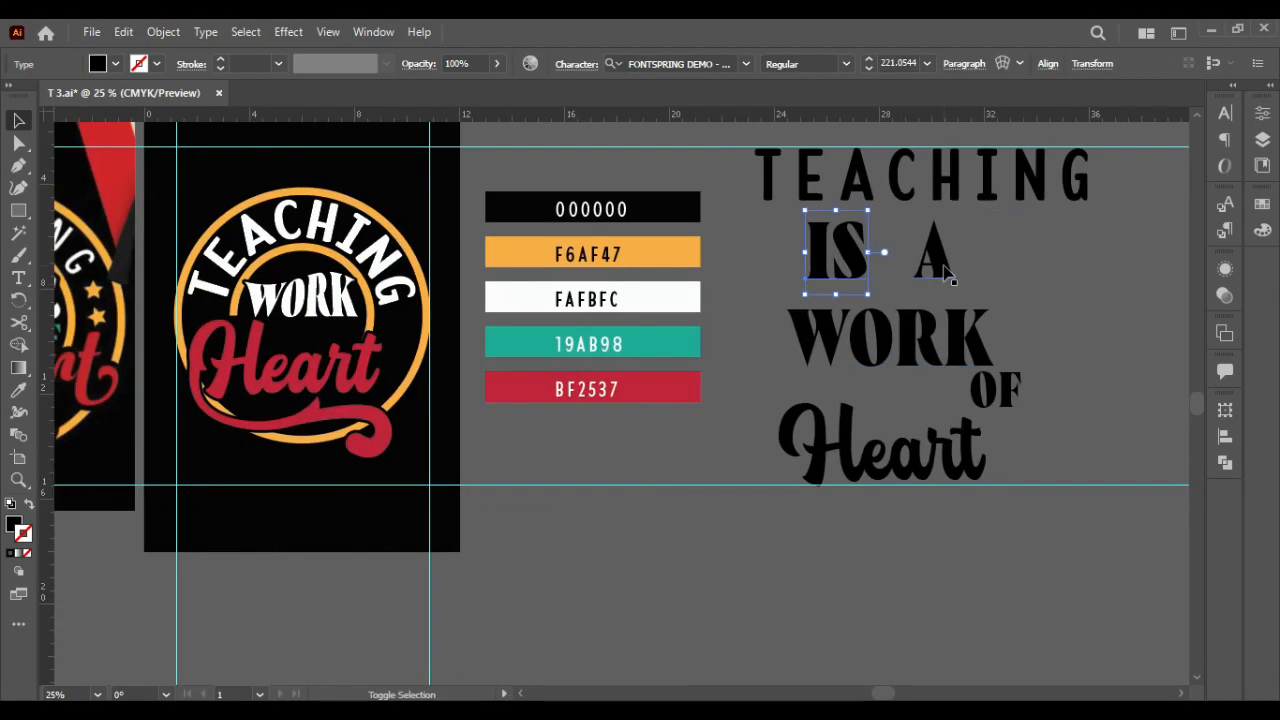
scroll(985, 390, "left", 3)
left_click(1090, 400, "shift")
left_click_drag(1090, 400, 804, 626)
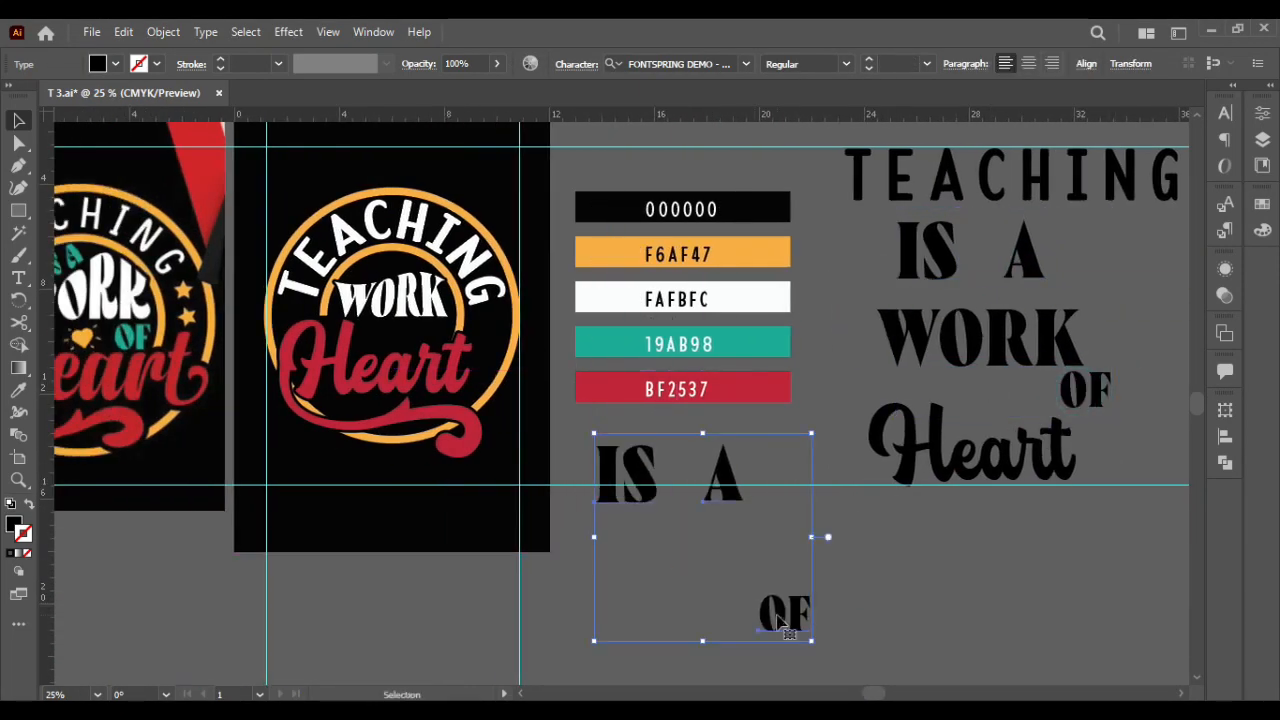
Convert the copied IS, A and OF texts to outlines and fill them with teal sampled from the 19AB98 swatch
right_click(780, 636)
left_click(847, 355)
left_click_drag(760, 457, 690, 591)
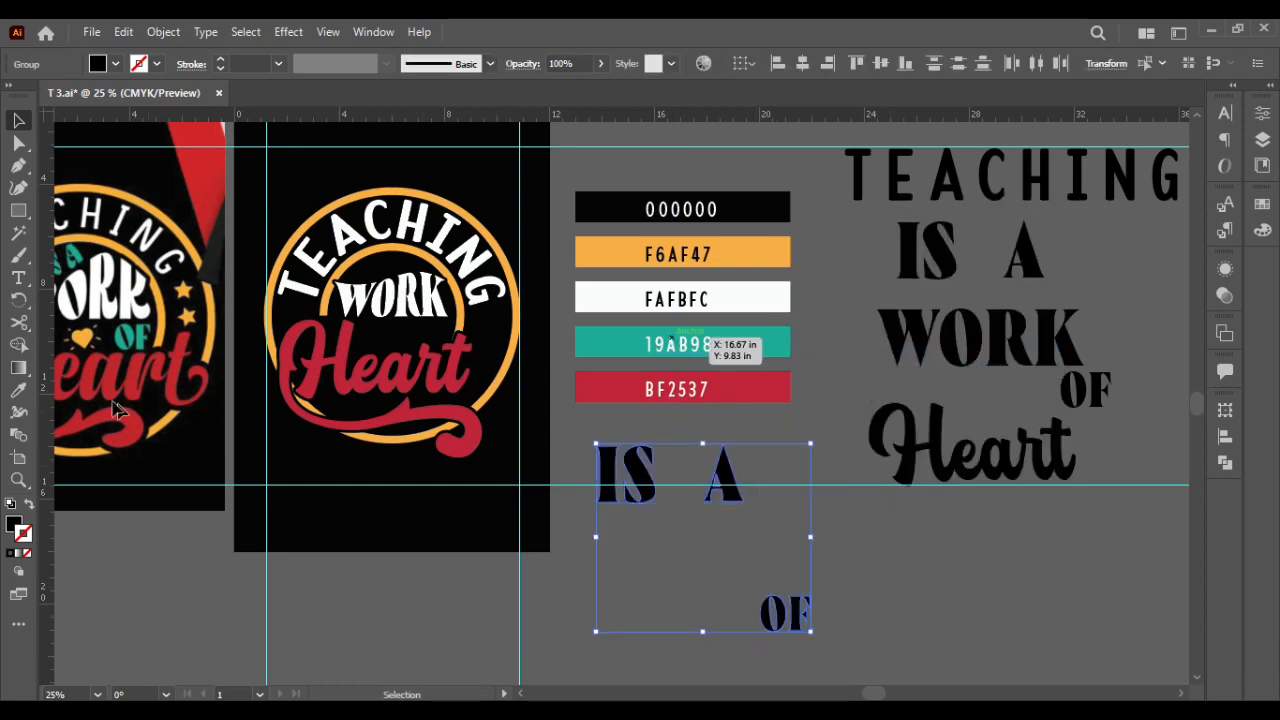
left_click(27, 388)
left_click(682, 344)
left_click(614, 528)
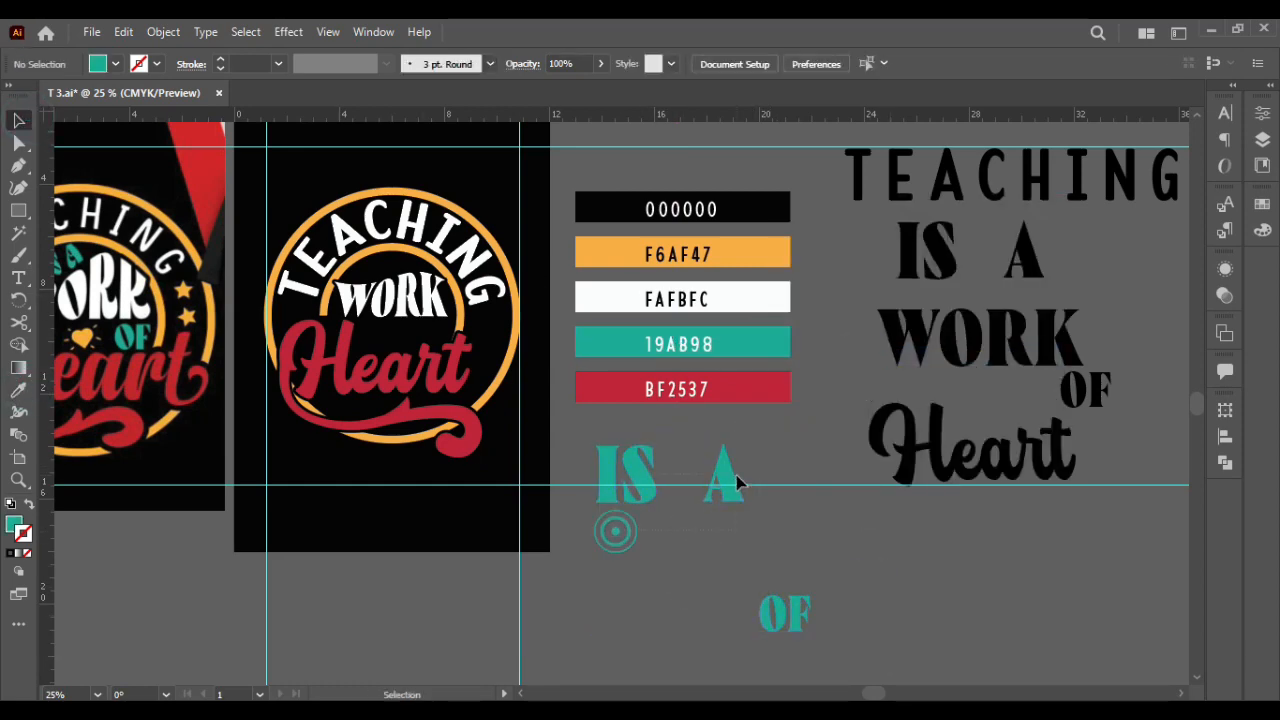
Move the teal IS and A onto the circular design, shrinking and tilting IS above the W of WORK
left_click_drag(730, 480, 440, 337)
scroll(386, 286, "up", 4)
left_click(378, 288, "shift")
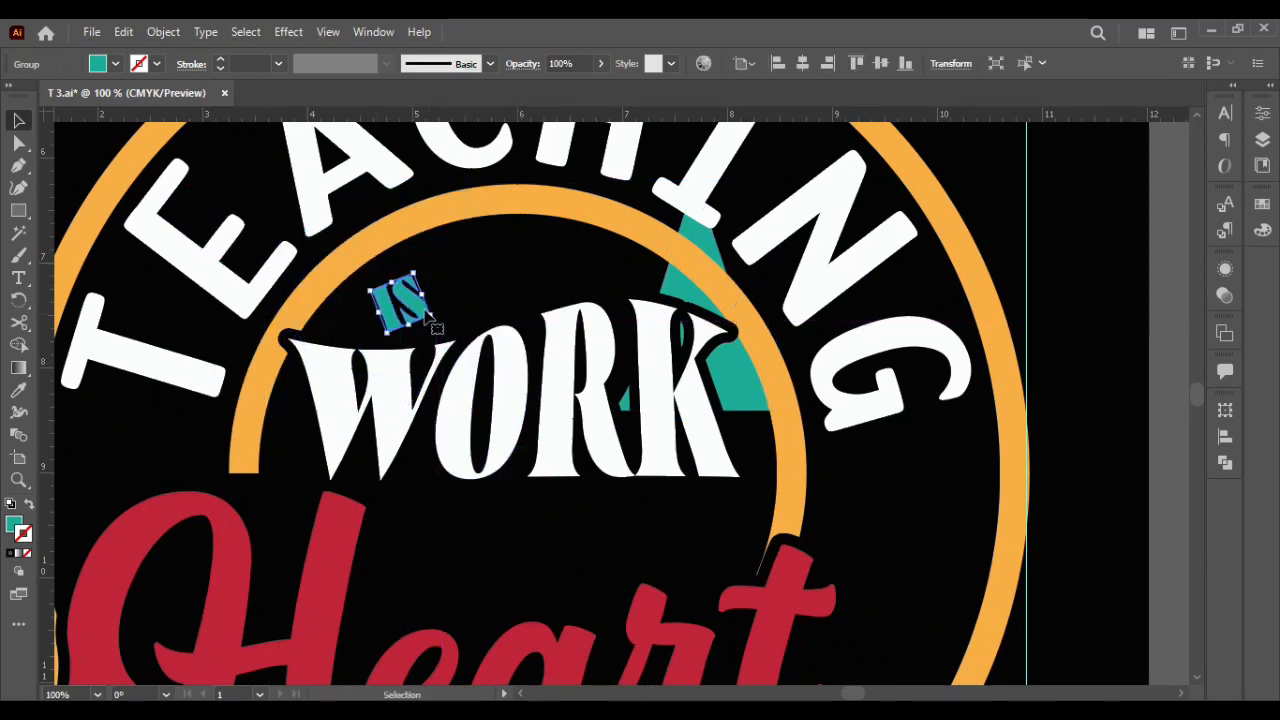
Bring the teal A to the front and shrink it to sit beside IS above WORK
left_click_drag(700, 285, 497, 274)
right_click(497, 274)
mouse_move(560, 533)
left_click(837, 531)
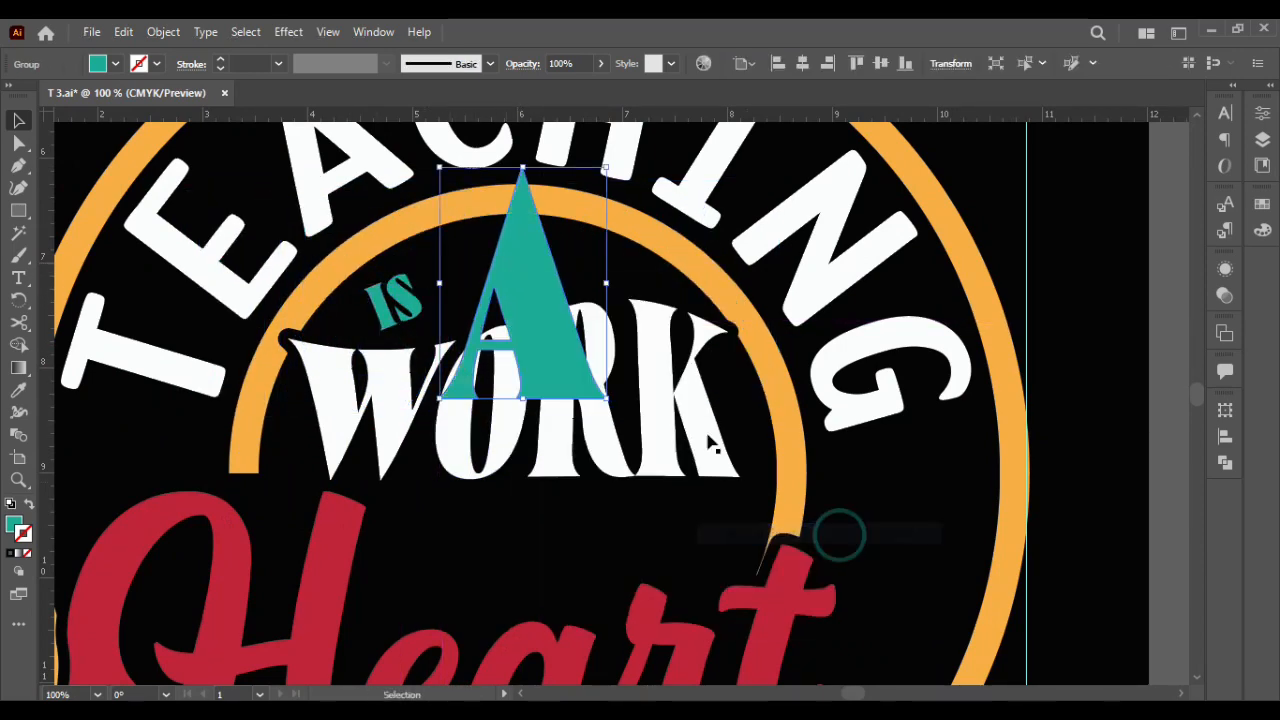
left_click(605, 405)
left_click_drag(597, 383, 428, 302)
key("ctrl+shift+a")
key("ctrl+minus")
key("ctrl+minus")
key("ctrl+minus")
key("ctrl+minus")
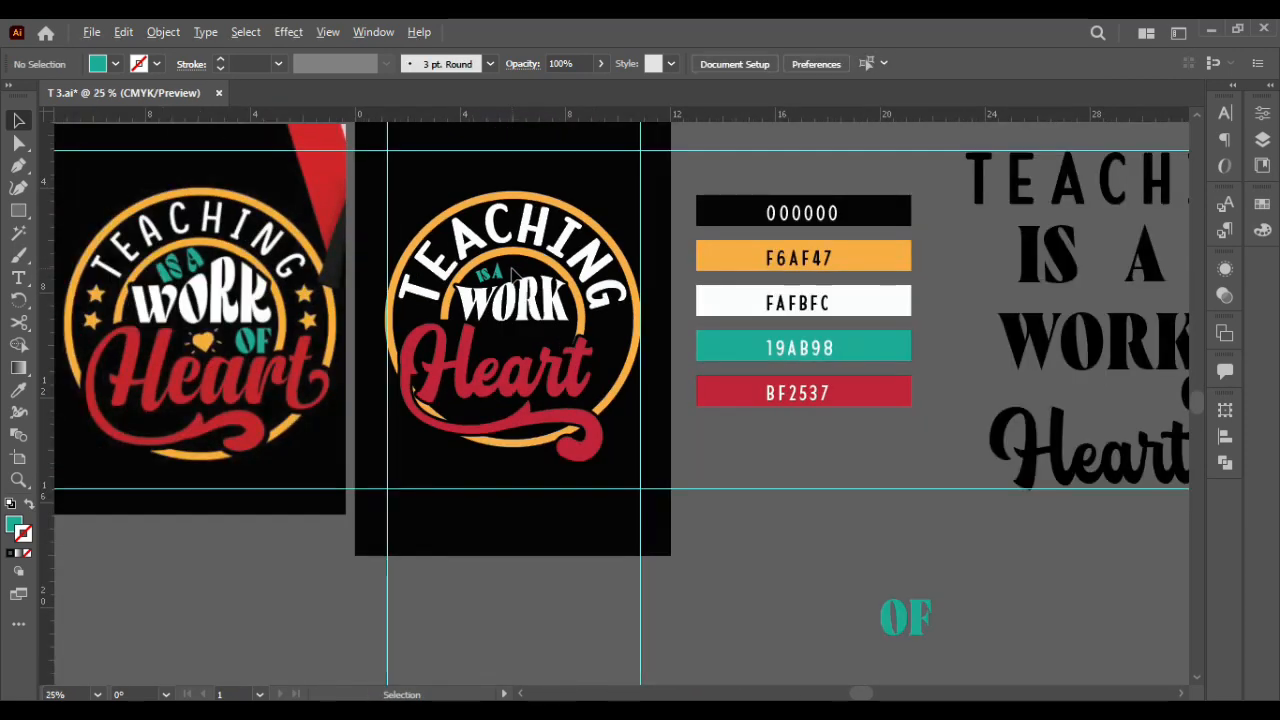
Enlarge the IS and A words slightly to fill the gap between the inner ring and WORK
key("ctrl+plus")
key("ctrl+plus")
key("ctrl+plus")
key("ctrl+plus")
left_click(470, 306)
left_click_drag(482, 316, 571, 343)
key("ctrl+shift+a")
key("ctrl+minus")
key("ctrl+minus")
key("ctrl+minus")
key("ctrl+minus")
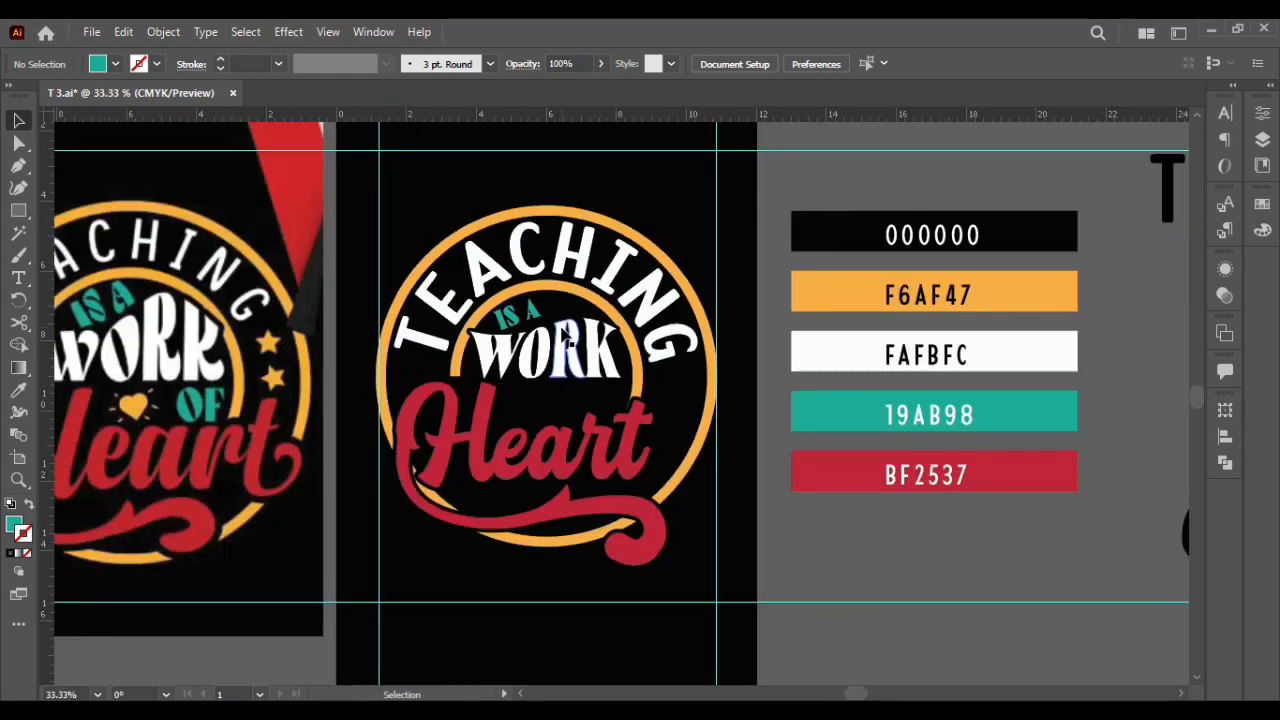
Move the teal OF beneath the K of WORK and shrink it to fit inside the inner ring
left_click_drag(962, 674, 585, 330)
key("ctrl+plus")
key("ctrl+plus")
left_click(1014, 531)
key("ctrl+minus")
key("ctrl+minus")
key("ctrl+minus")
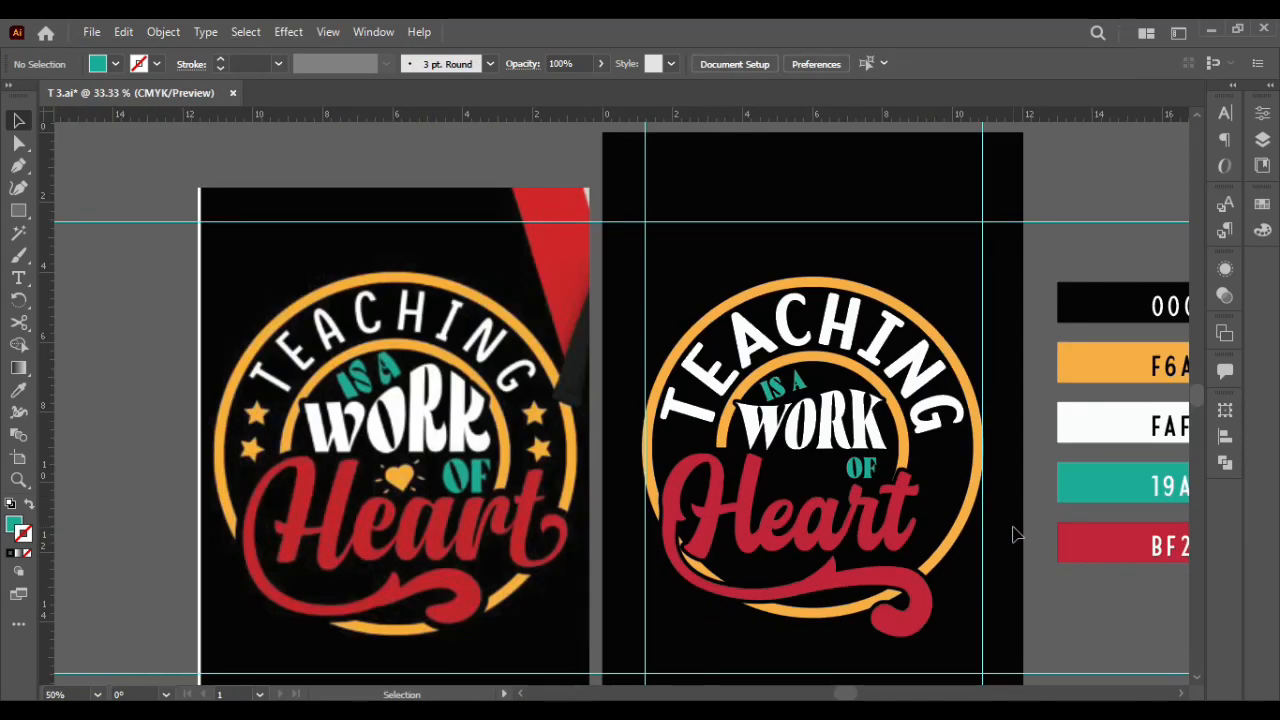
Ungroup the Heart lettering from its black outline and give the red shape a 5 pt magenta stroke
scroll(1014, 531, "right", 1)
scroll(820, 515, "up", 2)
right_click(830, 486)
key("Escape")
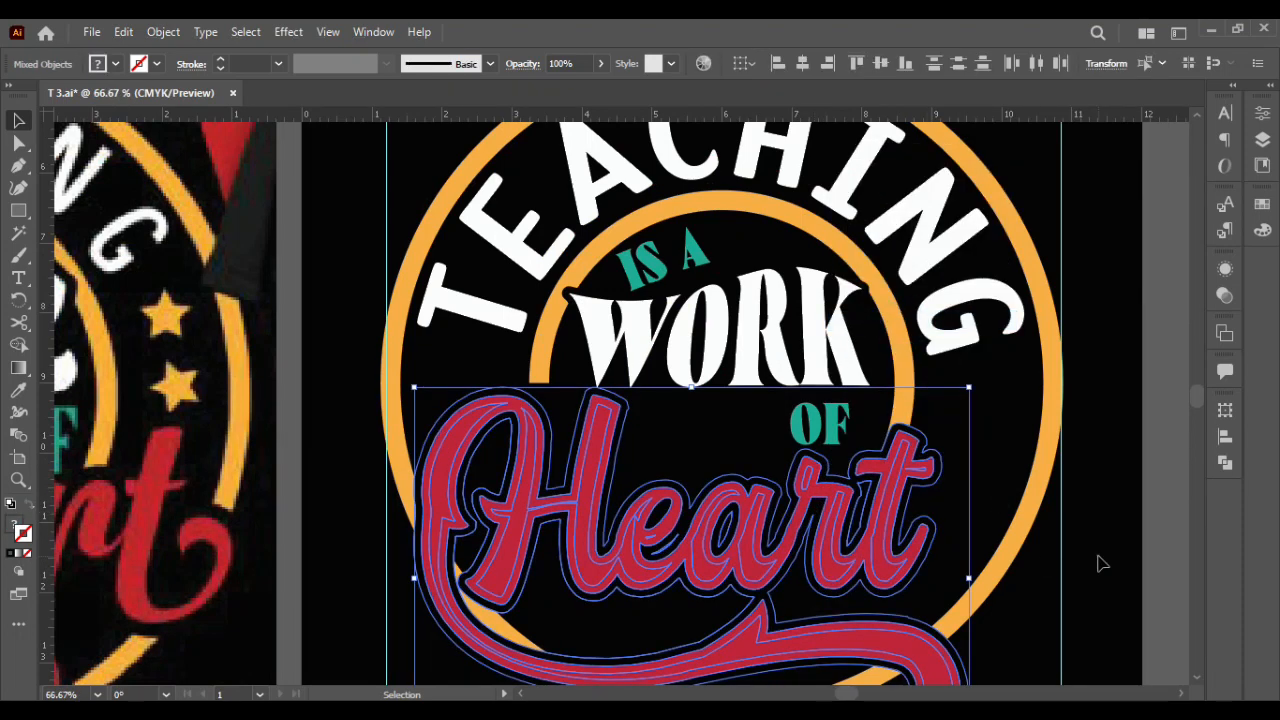
left_click(15, 525)
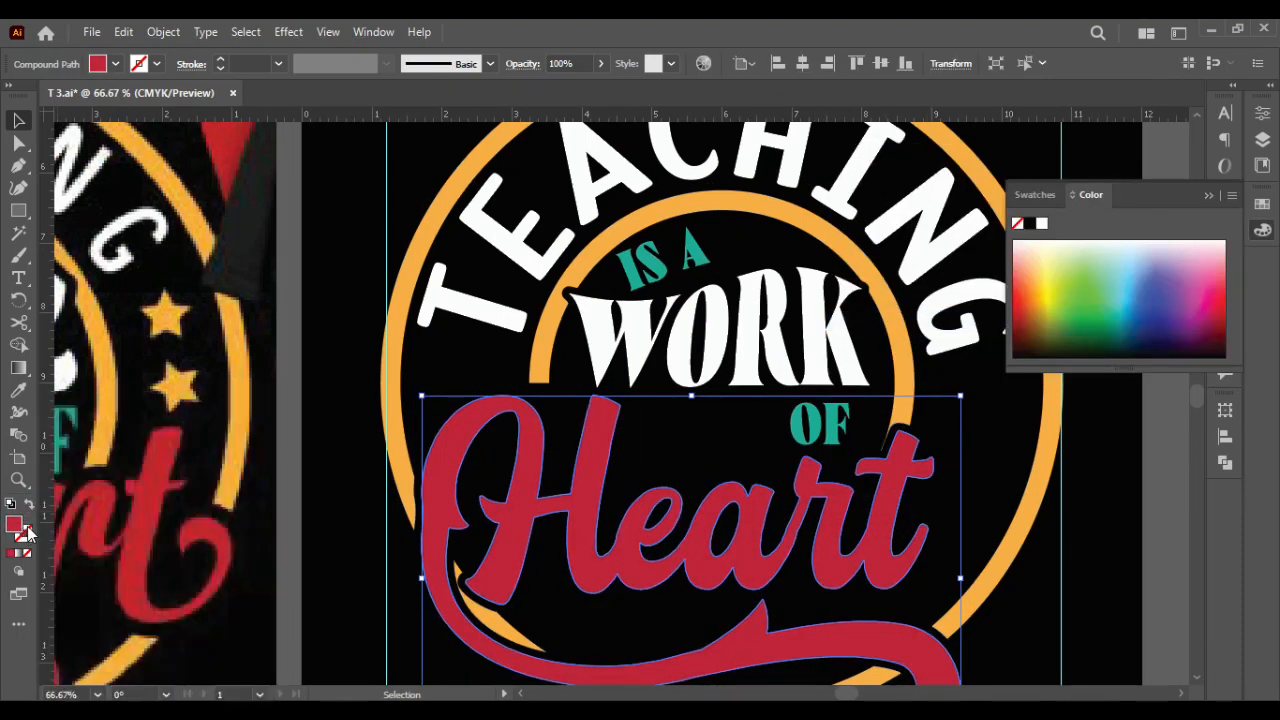
left_click(130, 66)
left_click(48, 128)
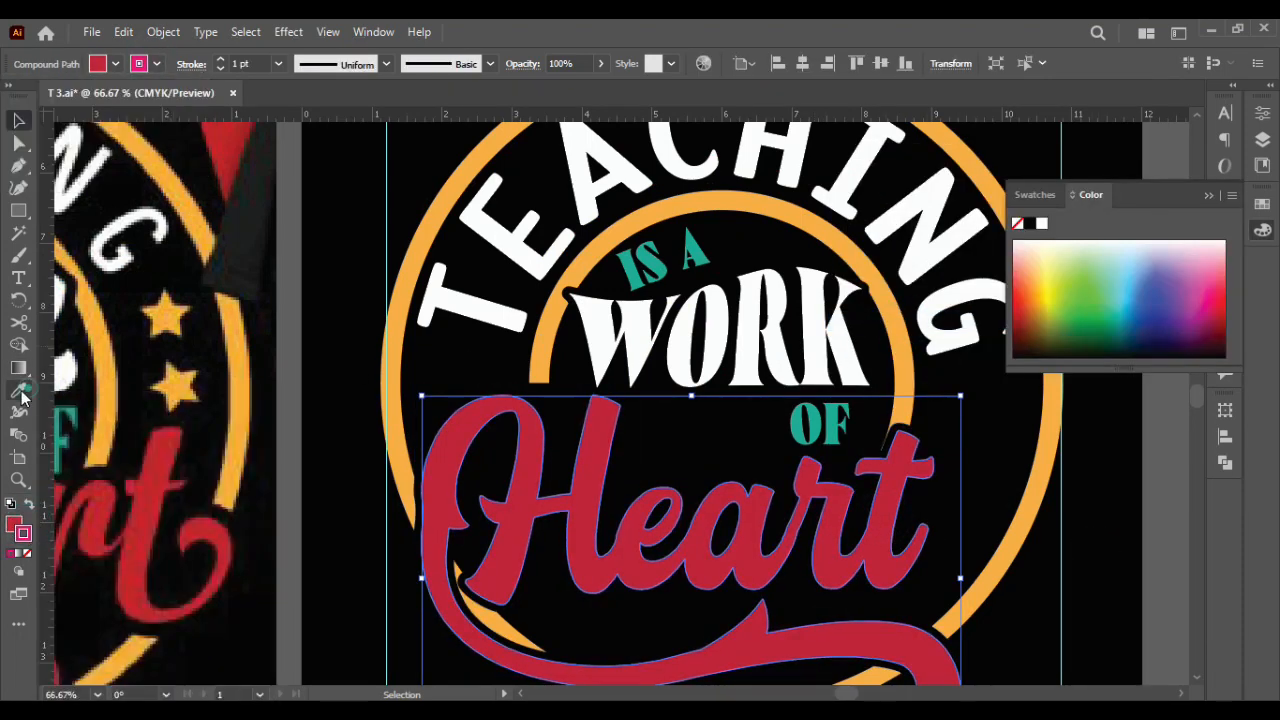
left_click(222, 59)
left_click(223, 59)
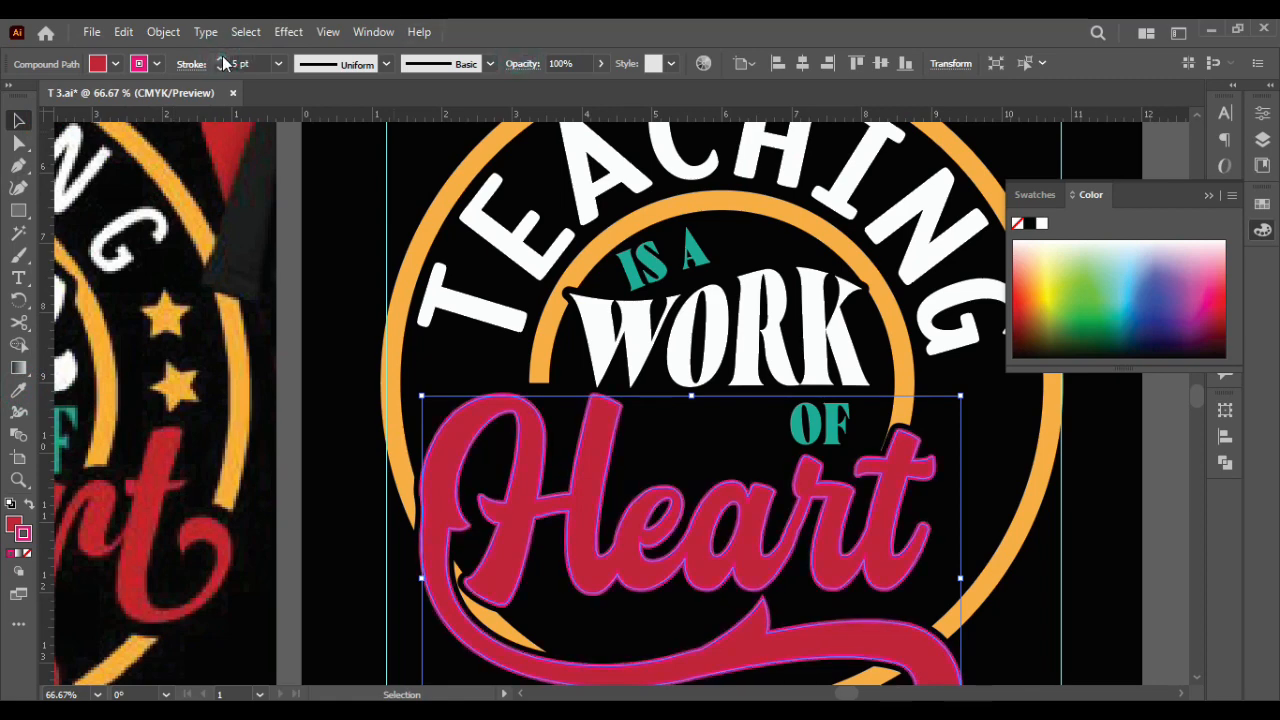
Expand the stroked Heart lettering into shapes and ungroup the result
left_click(1208, 196)
left_click(163, 32)
left_click(246, 240)
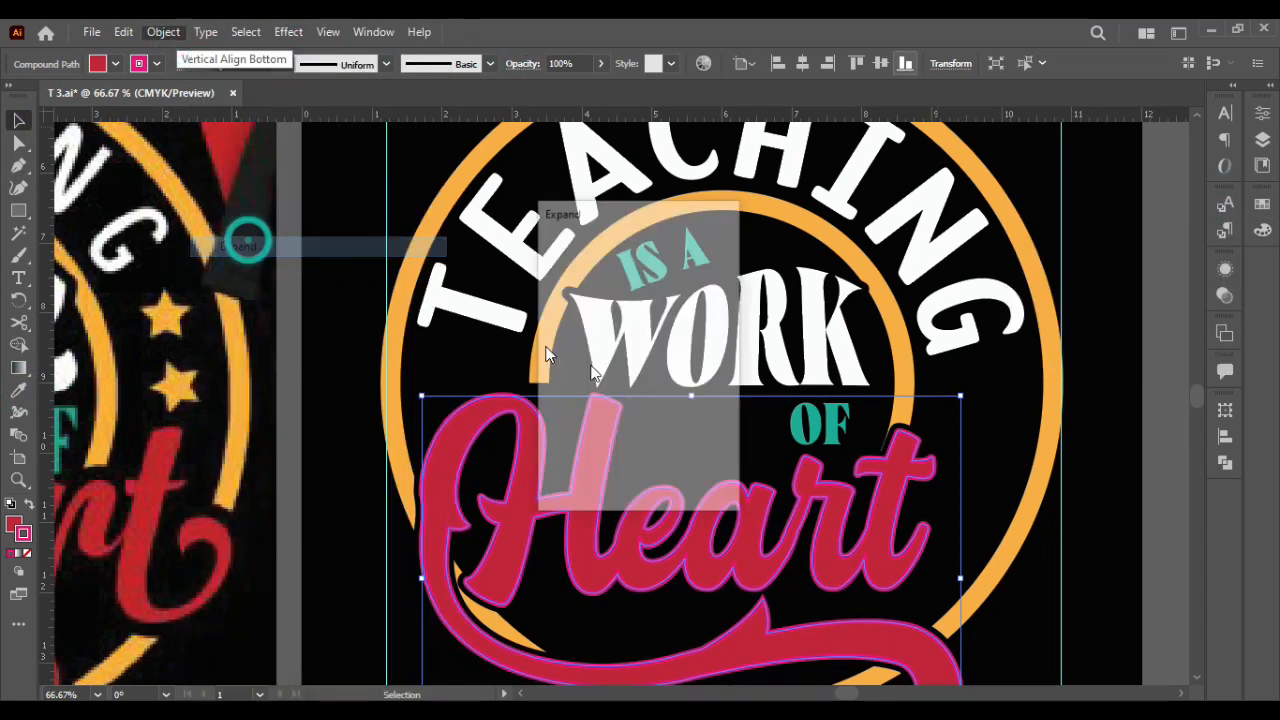
key("Return")
left_click(330, 522)
right_click(423, 494)
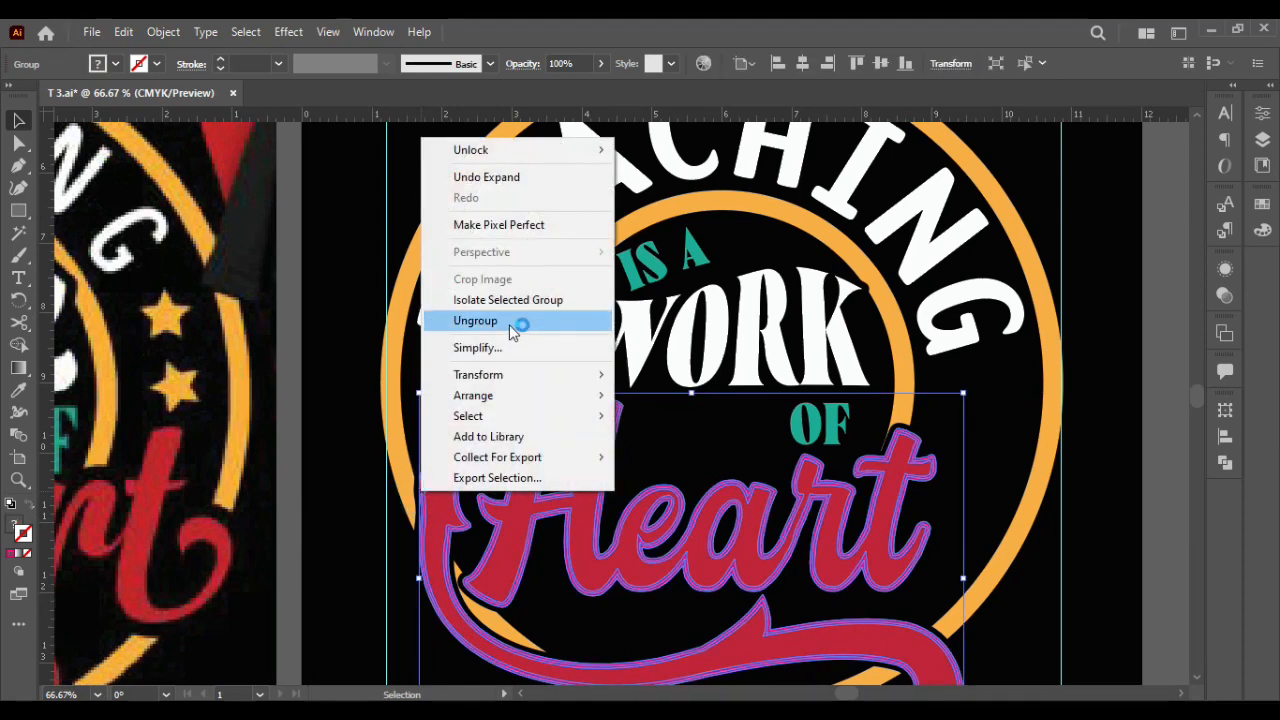
left_click(514, 322)
Recolor the expanded magenta outline of the Heart lettering with a sampled matching red
left_click(354, 463)
left_click(440, 500)
left_click(19, 389)
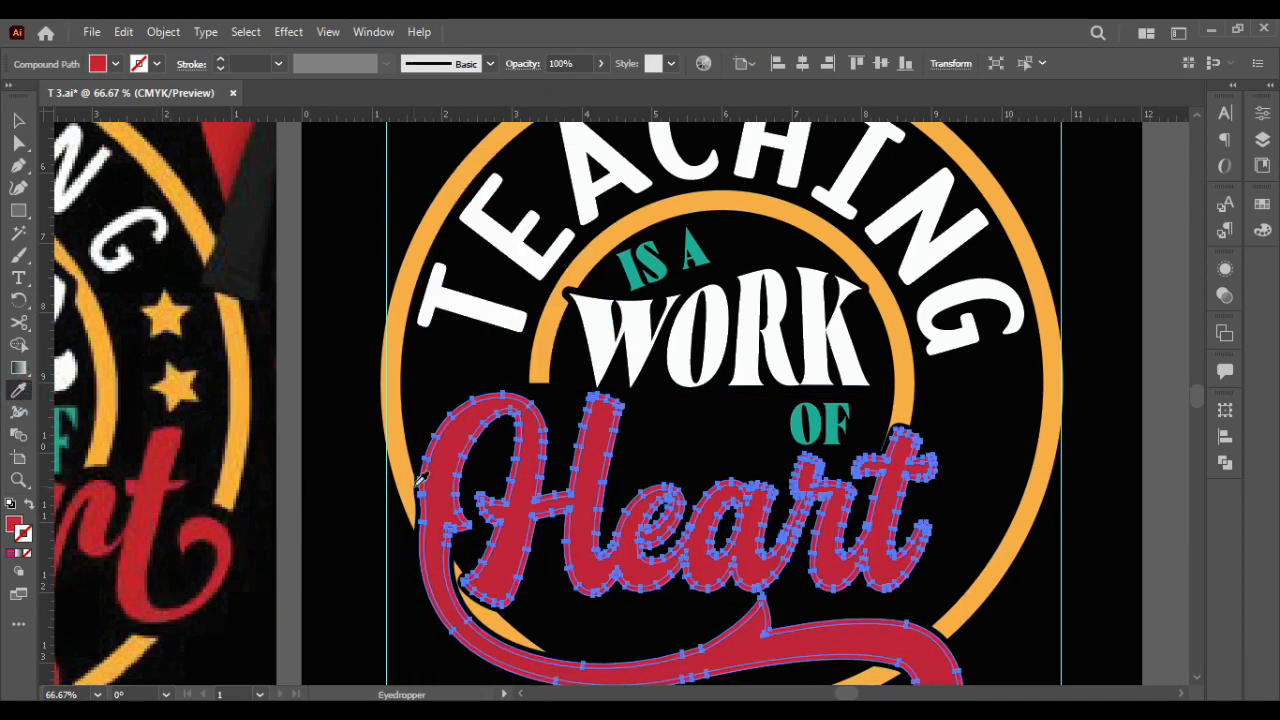
left_click(19, 120)
left_click(366, 500)
key("ctrl+z")
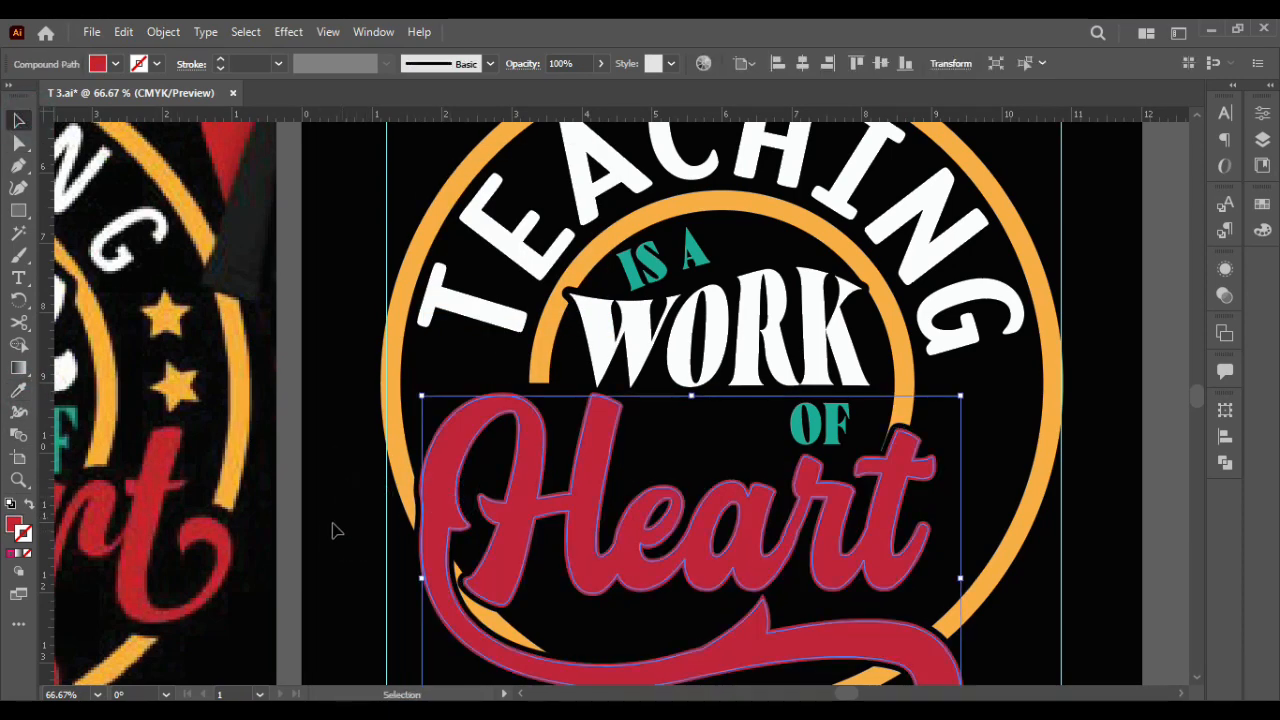
Group the red Heart lettering with its red outline and black backing shape
left_click(340, 502)
left_click(463, 541)
right_click(524, 528)
key("Escape")
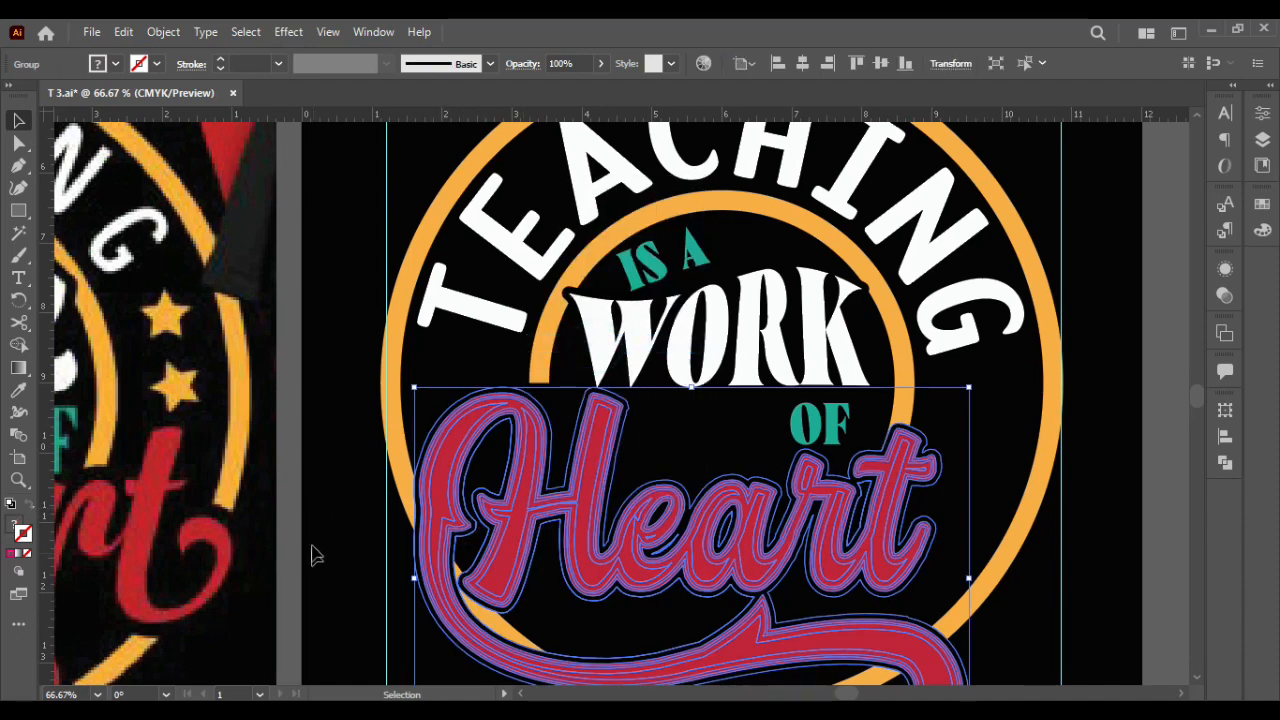
left_click(316, 545)
Stretch the grouped Heart lettering wider to the right and nudge it down
scroll(316, 542, "down", 2)
scroll(316, 542, "left", 1)
scroll(316, 542, "right", 2)
scroll(316, 542, "left", 6)
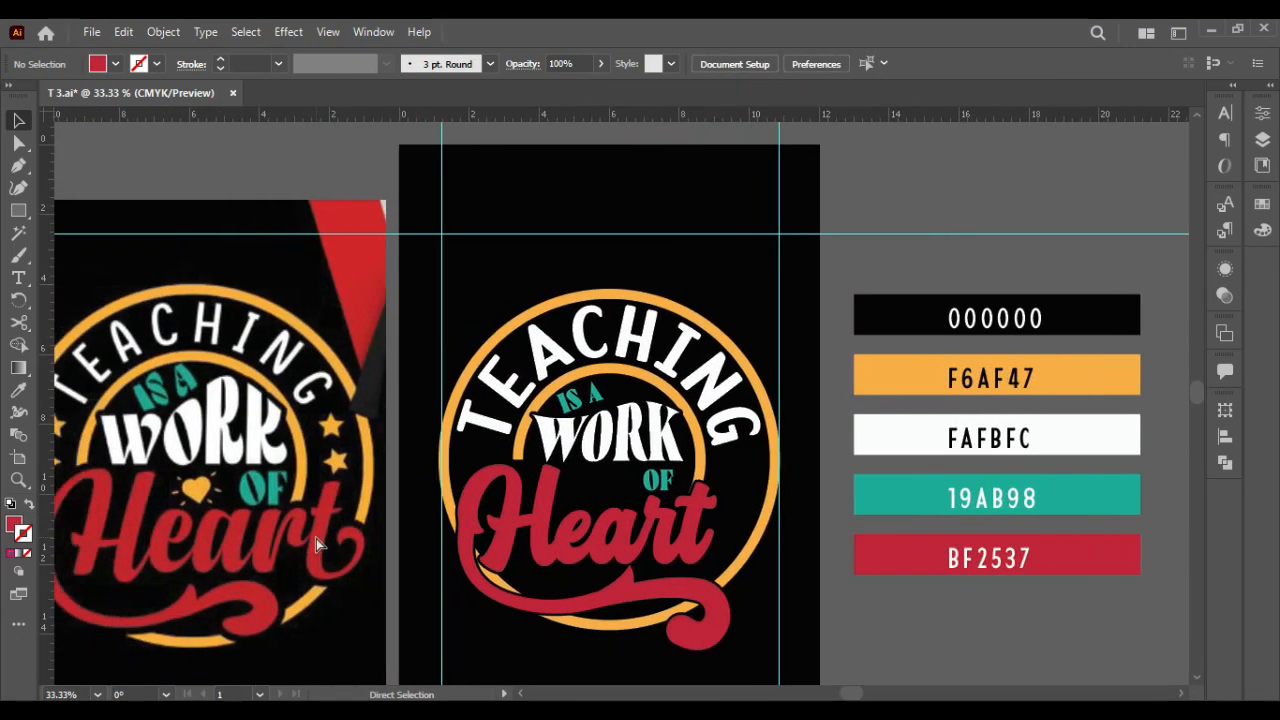
left_click(722, 540)
left_click_drag(759, 558, 787, 557)
key("Down")
key("Down")
key("Down")
key("Down")
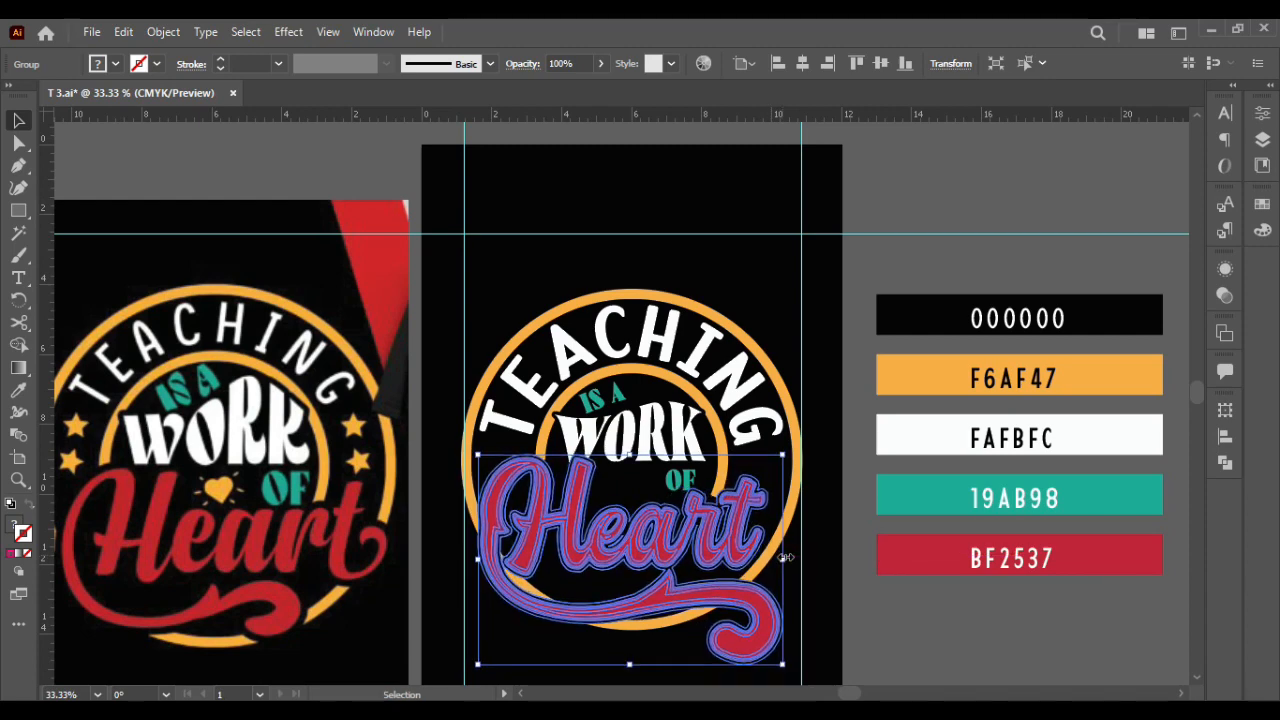
Scale the Heart lettering down slightly and nudge it right within the outer ring
left_click_drag(783, 455, 771, 464)
key("Right")
key("Right")
key("Right")
key("Right")
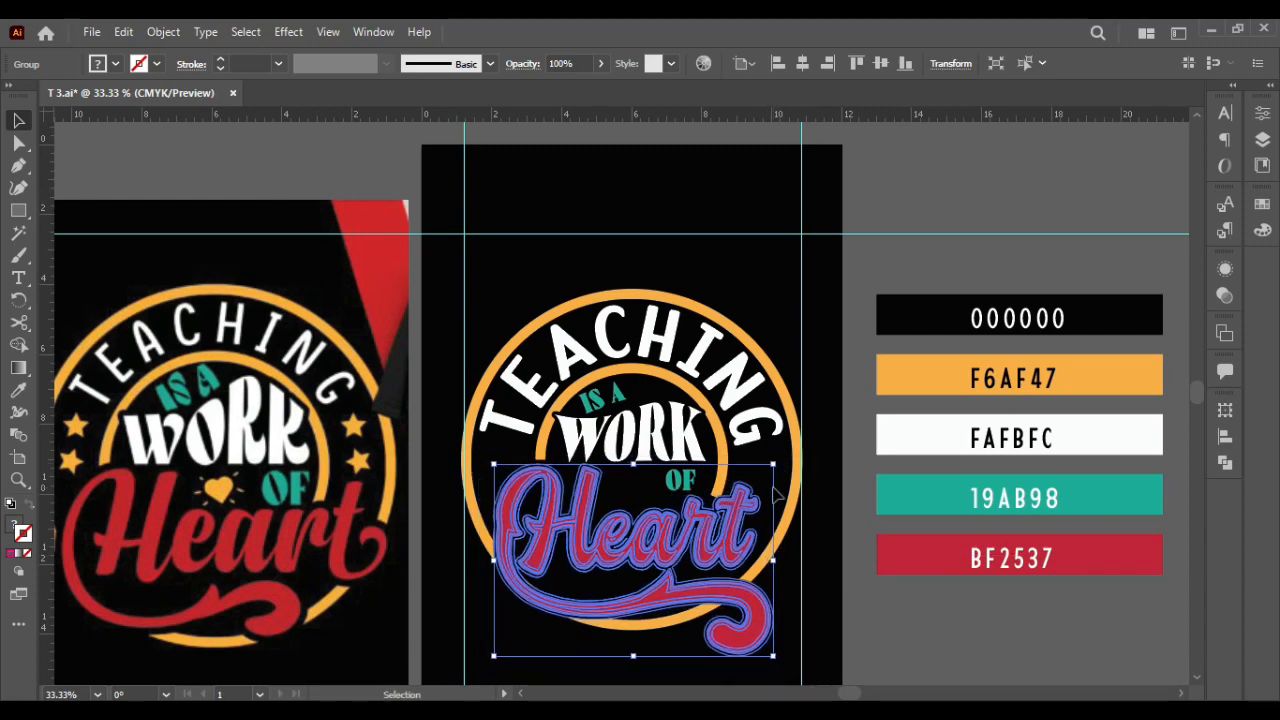
Widen the Heart lettering until its swash reaches the right vertical guide
left_click_drag(777, 561, 802, 561)
left_click(806, 565)
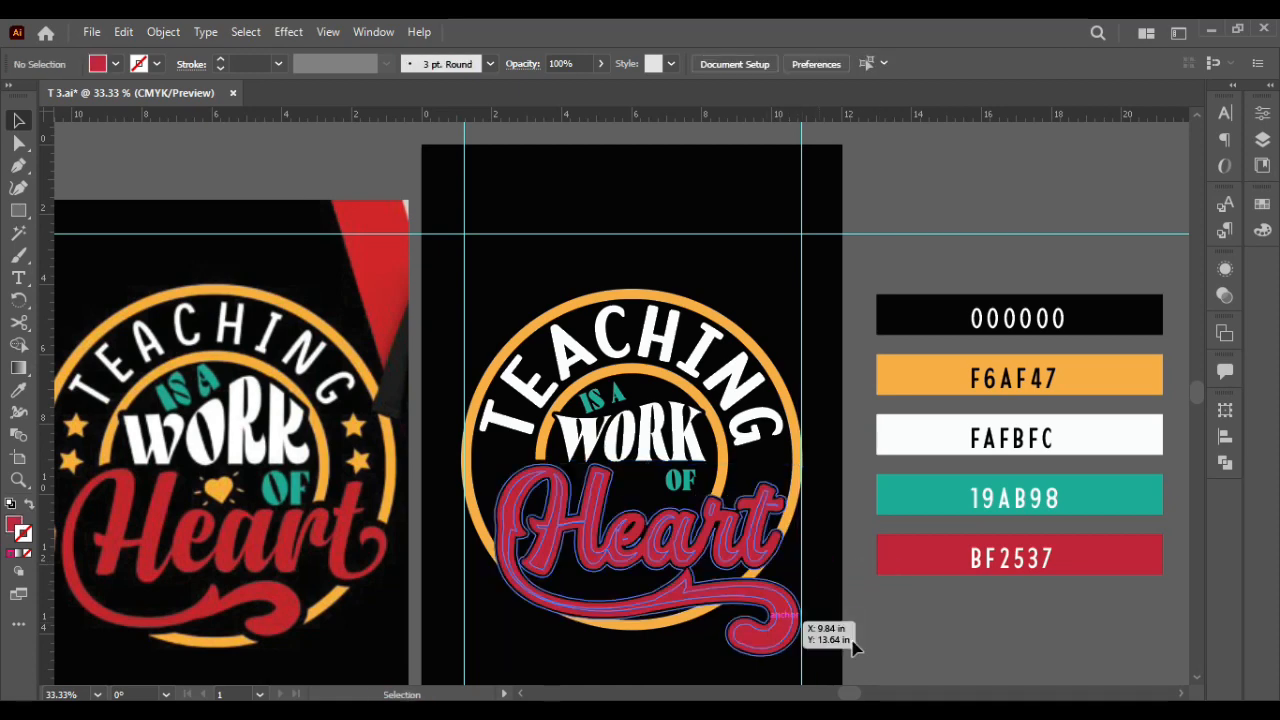
scroll(767, 555, "up", 3)
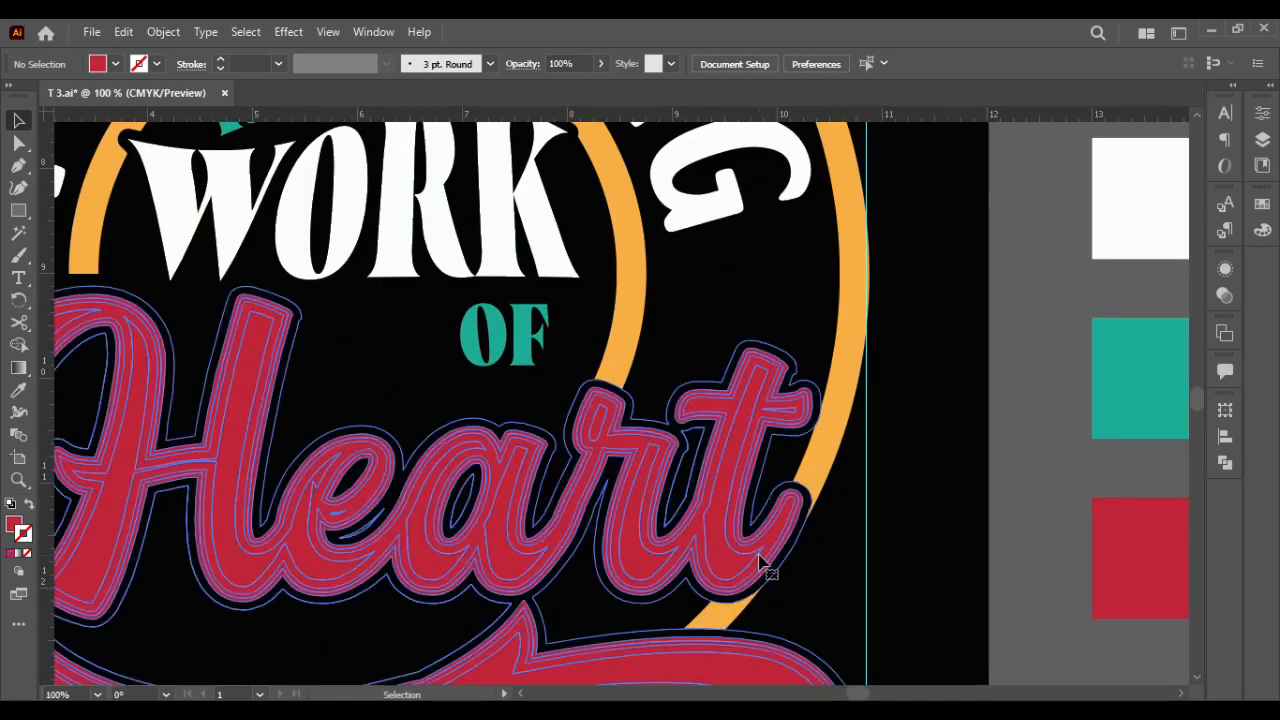
scroll(837, 580, "down", 1)
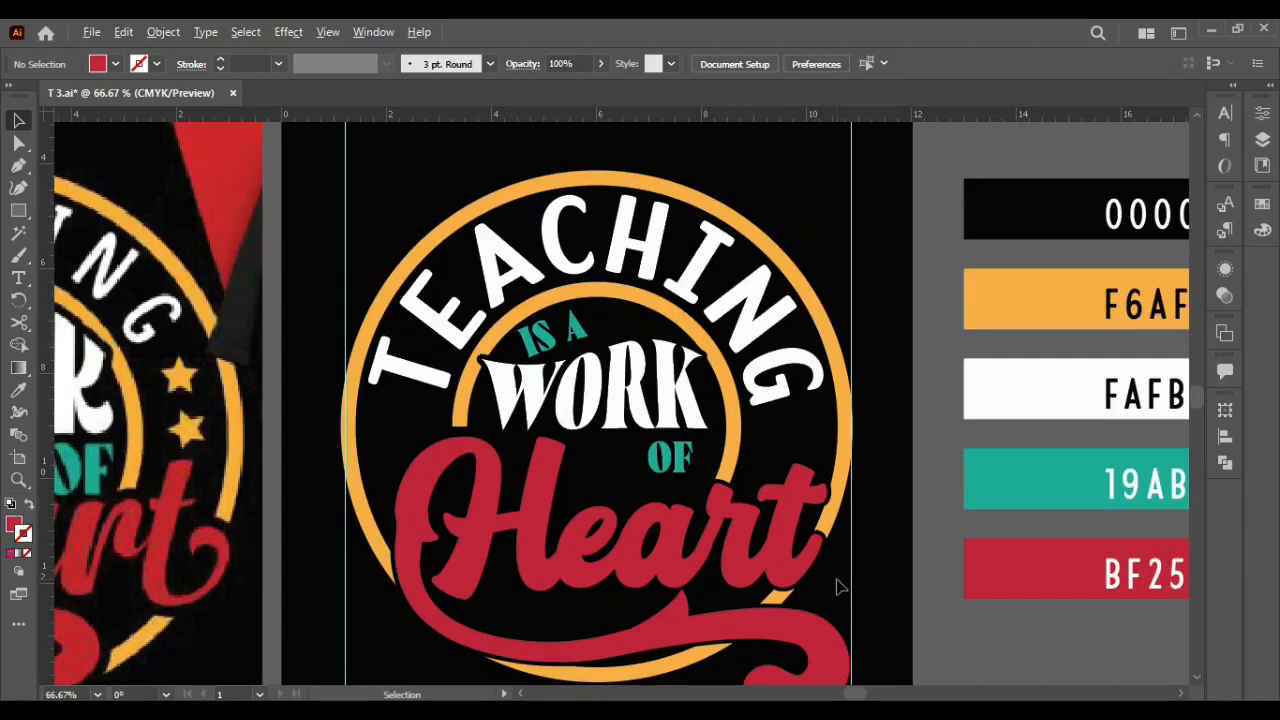
scroll(837, 580, "down", 2)
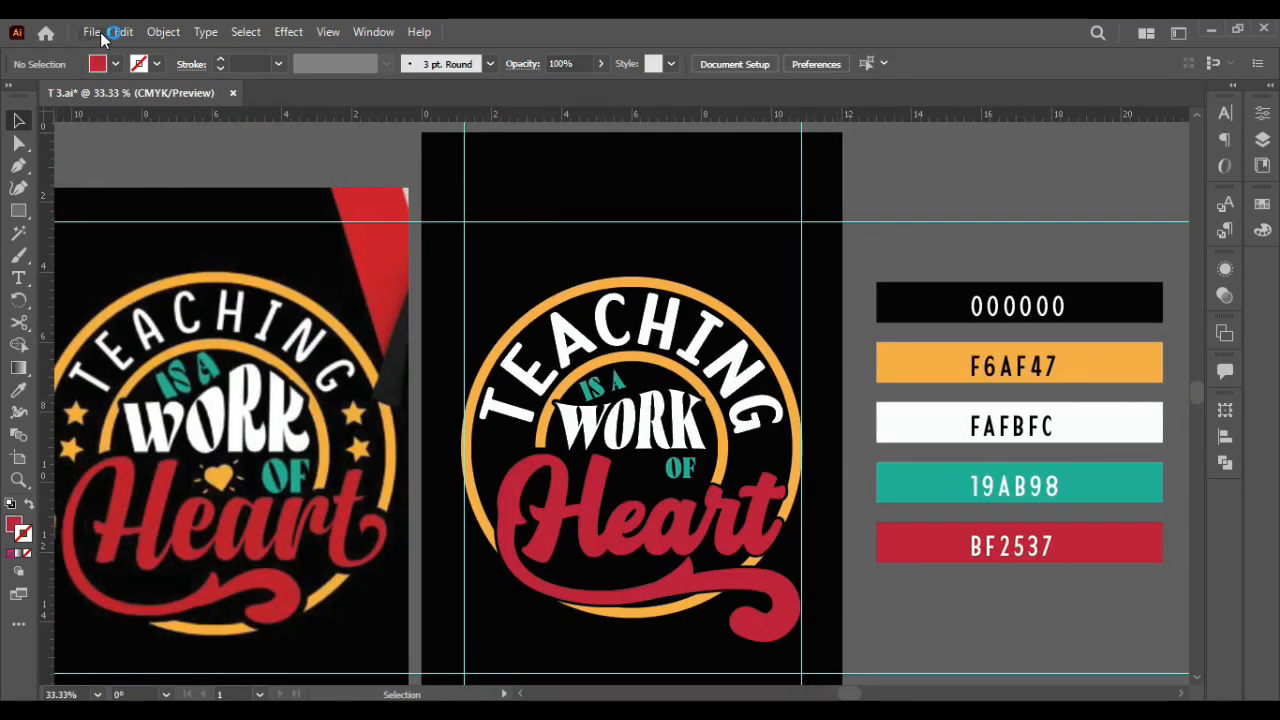
Enlarge the OF word slightly beneath WORK and fine-tune the IS and A lettering above it
left_click(92, 32)
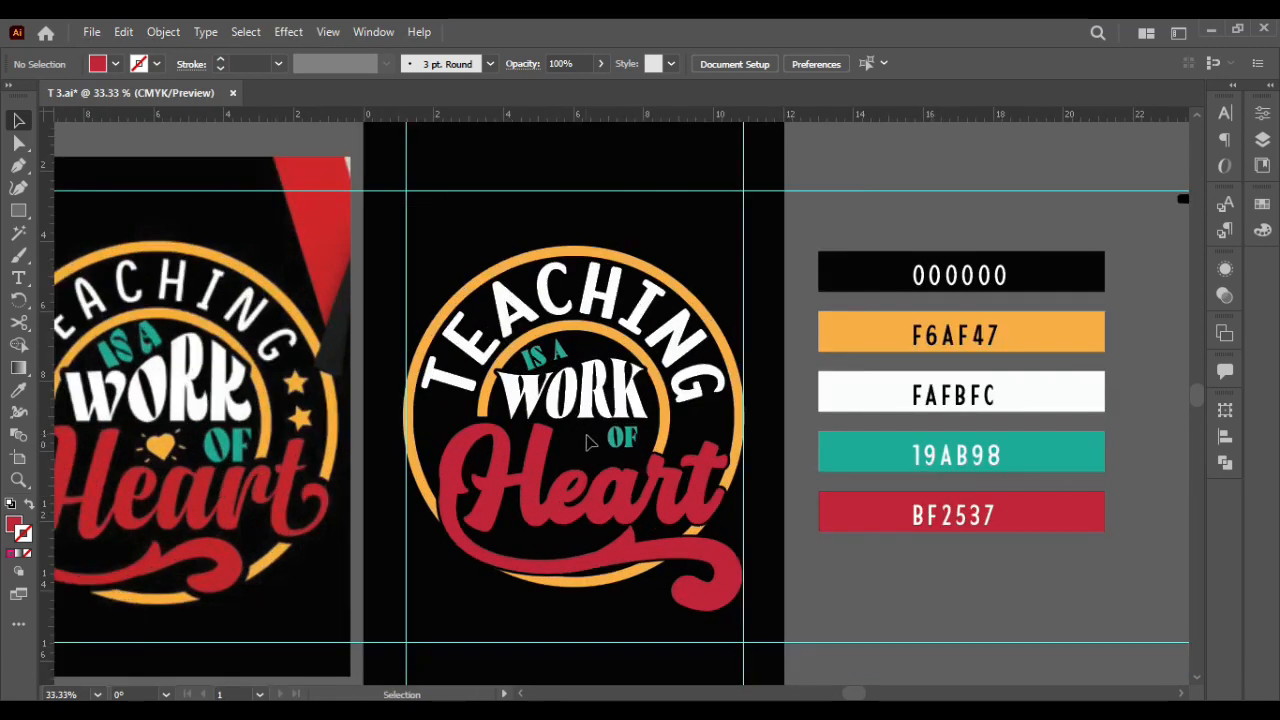
left_click_drag(618, 438, 637, 449)
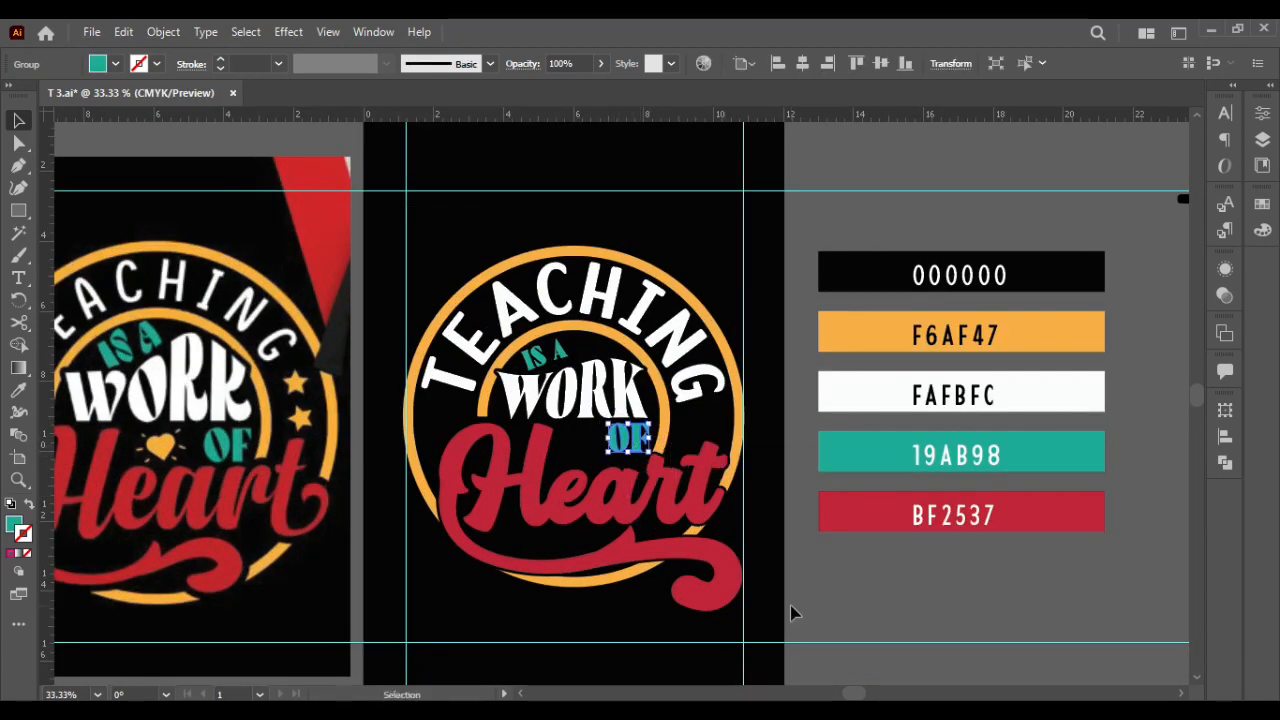
left_click(835, 592)
scroll(536, 357, "up", 3)
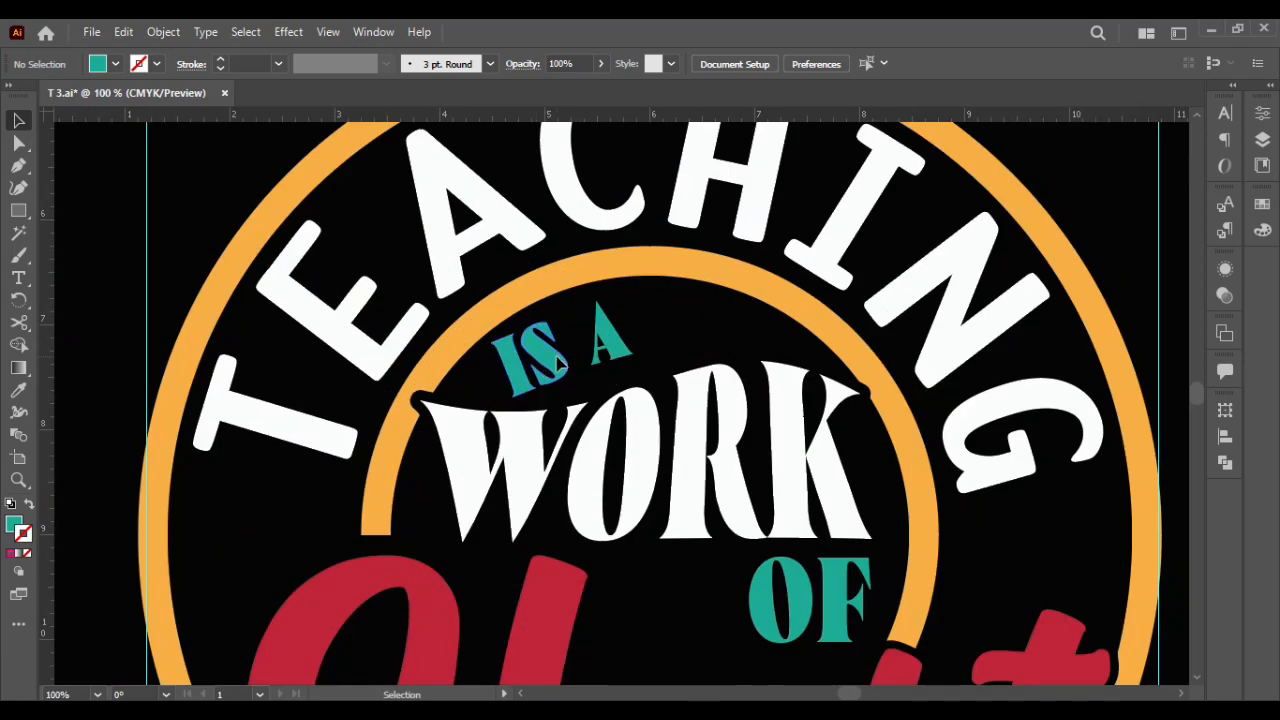
left_click(609, 346)
left_click_drag(637, 403, 640, 400)
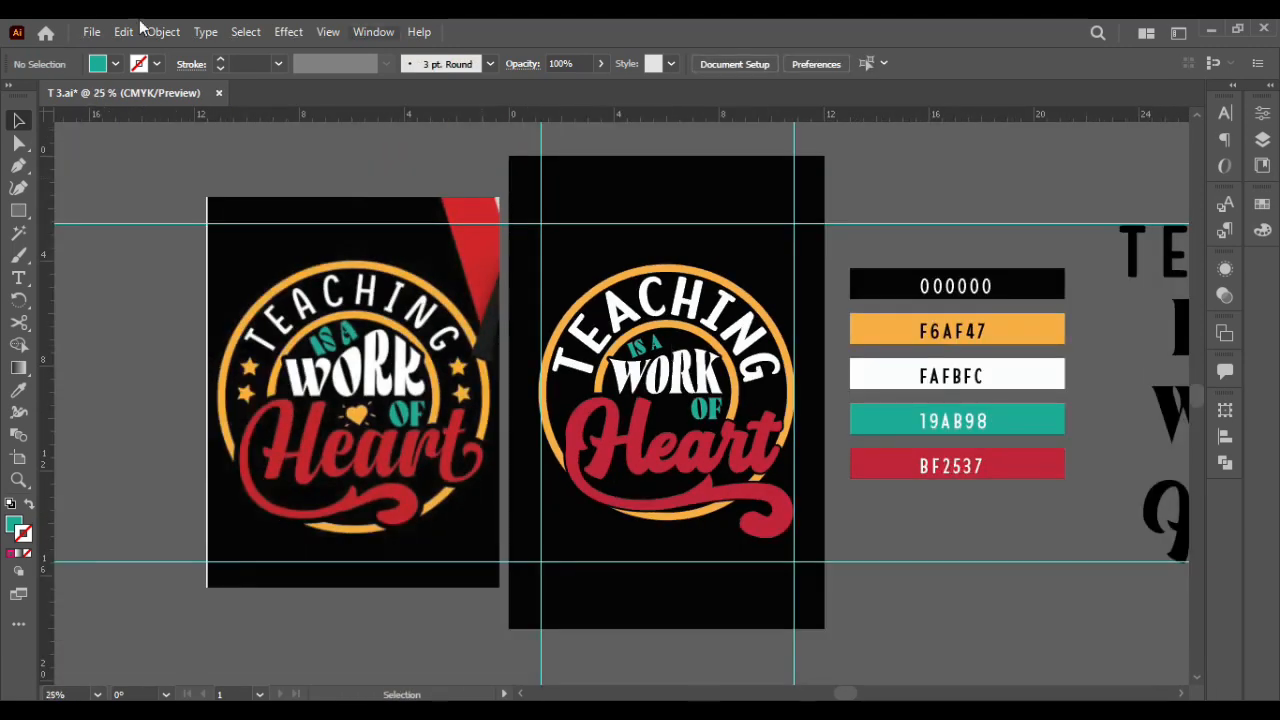
Place love_PNG85.png from the Desktop's Grunge template folder in the empty area below the color swatches
left_click(91, 32)
left_click(180, 370)
scroll(440, 200, "down", 2)
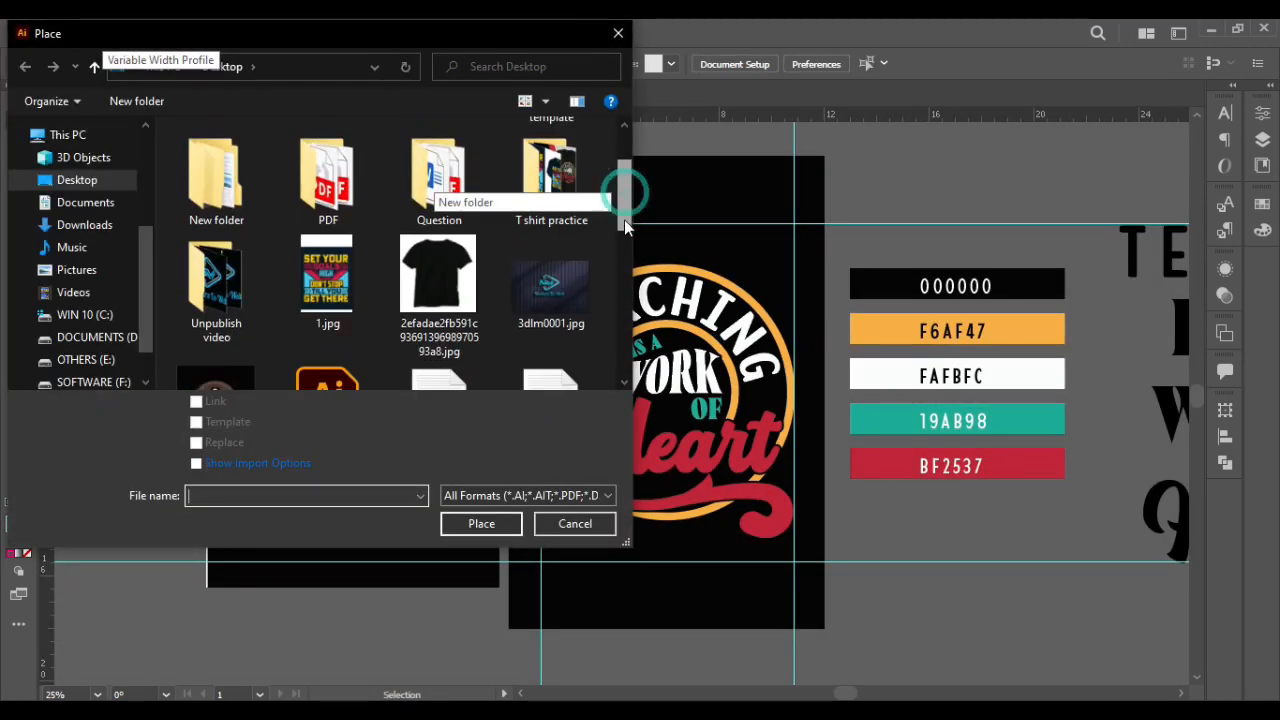
scroll(440, 200, "up", 2)
double_click(566, 143)
left_click(560, 172)
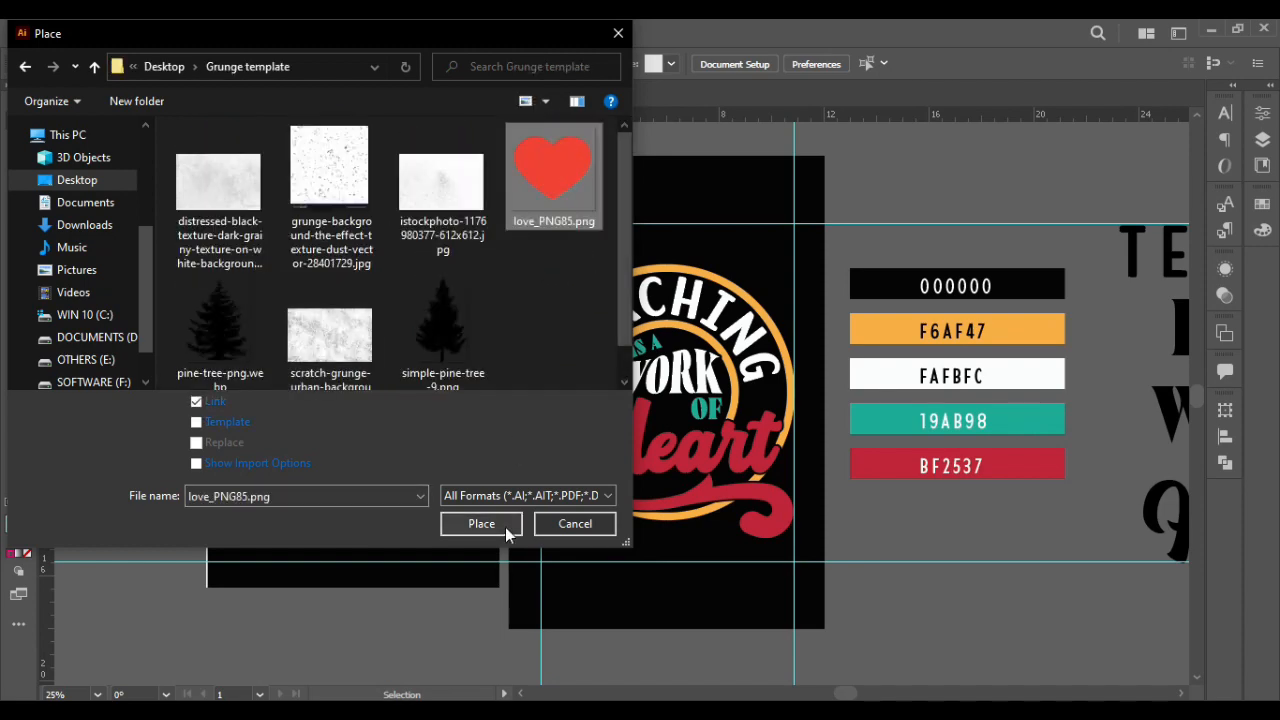
left_click(500, 523)
scroll(786, 466, "down", 2)
scroll(786, 466, "right", 2)
left_click(769, 498)
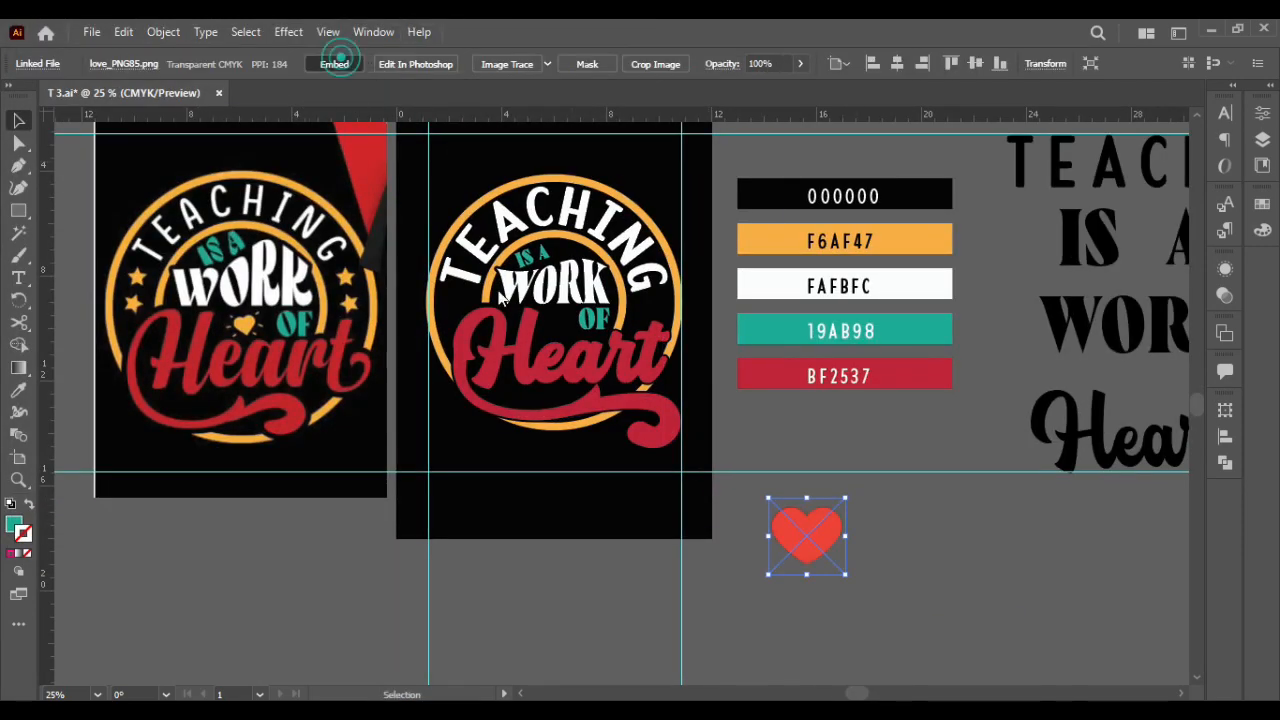
Trace the embedded heart image with the High Fidelity Photo preset, expand the tracing and ungroup it
left_click(547, 64)
left_click(583, 127)
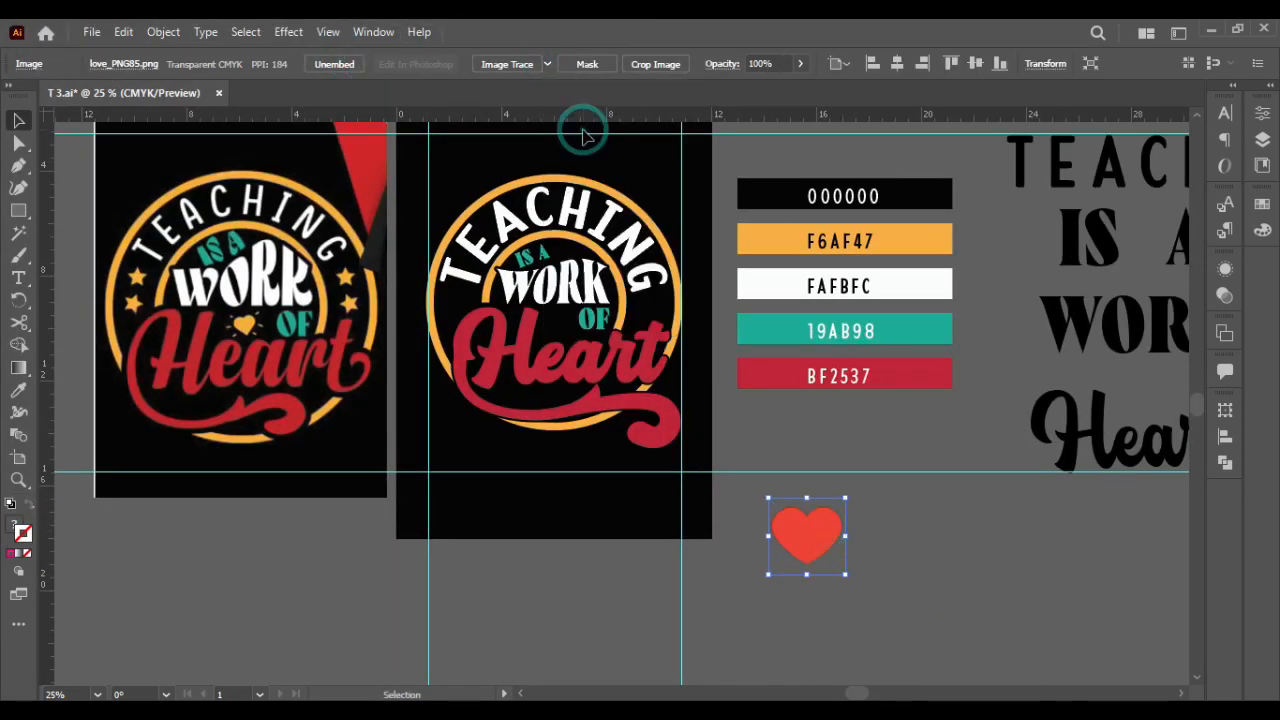
right_click(810, 536)
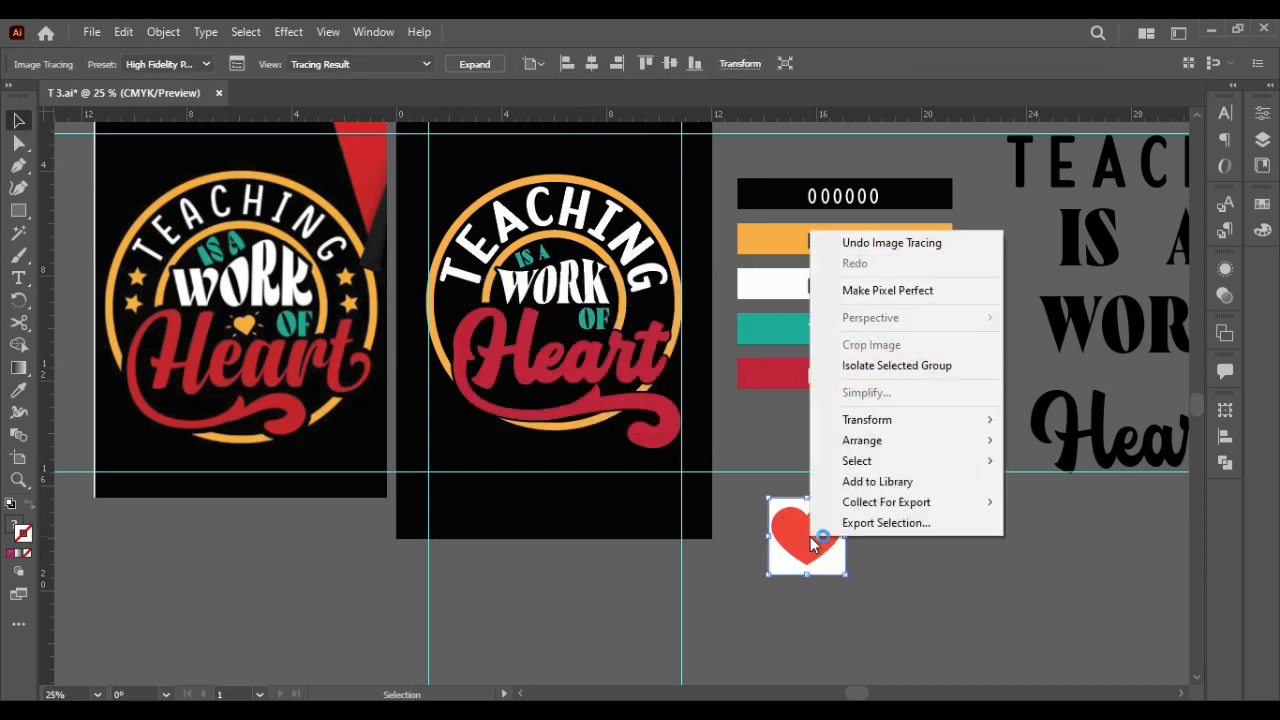
left_click(480, 64)
right_click(812, 527)
left_click(889, 354)
left_click(880, 500)
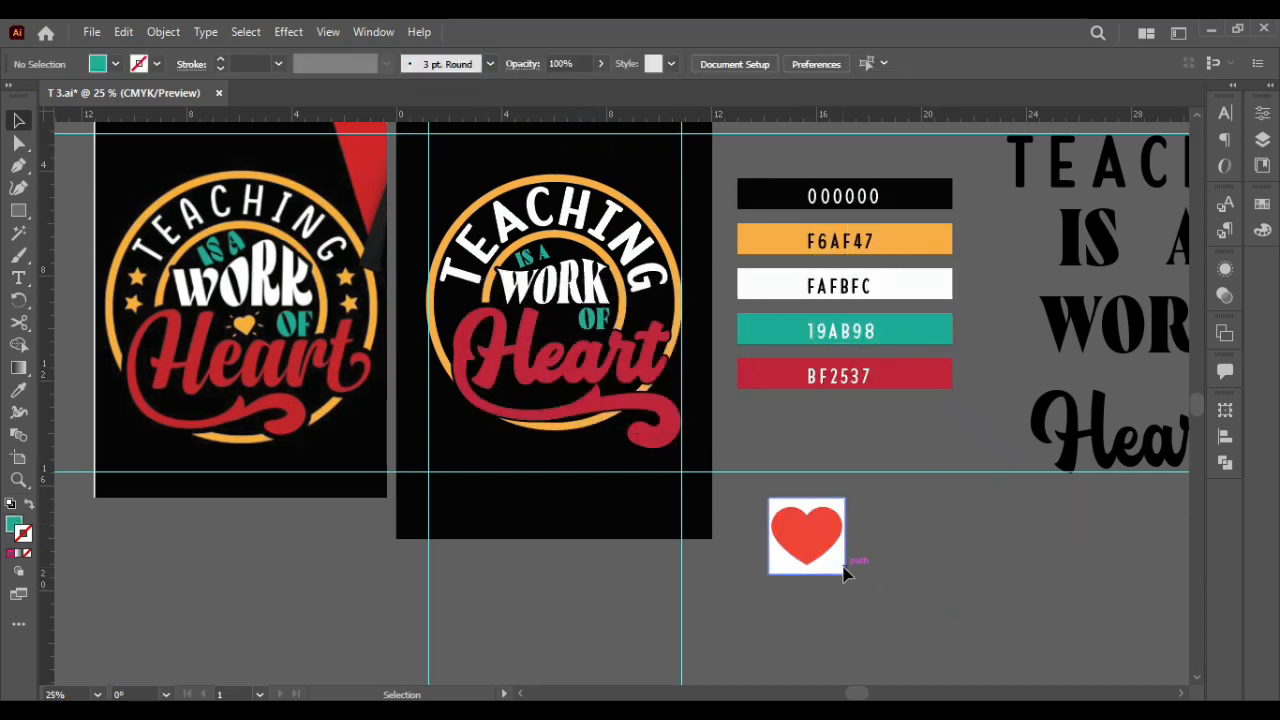
Delete the white background of the traced heart and fill the heart with yellow sampled from the F6AF47 swatch
left_click_drag(843, 568, 905, 578)
key("Delete")
left_click(820, 544)
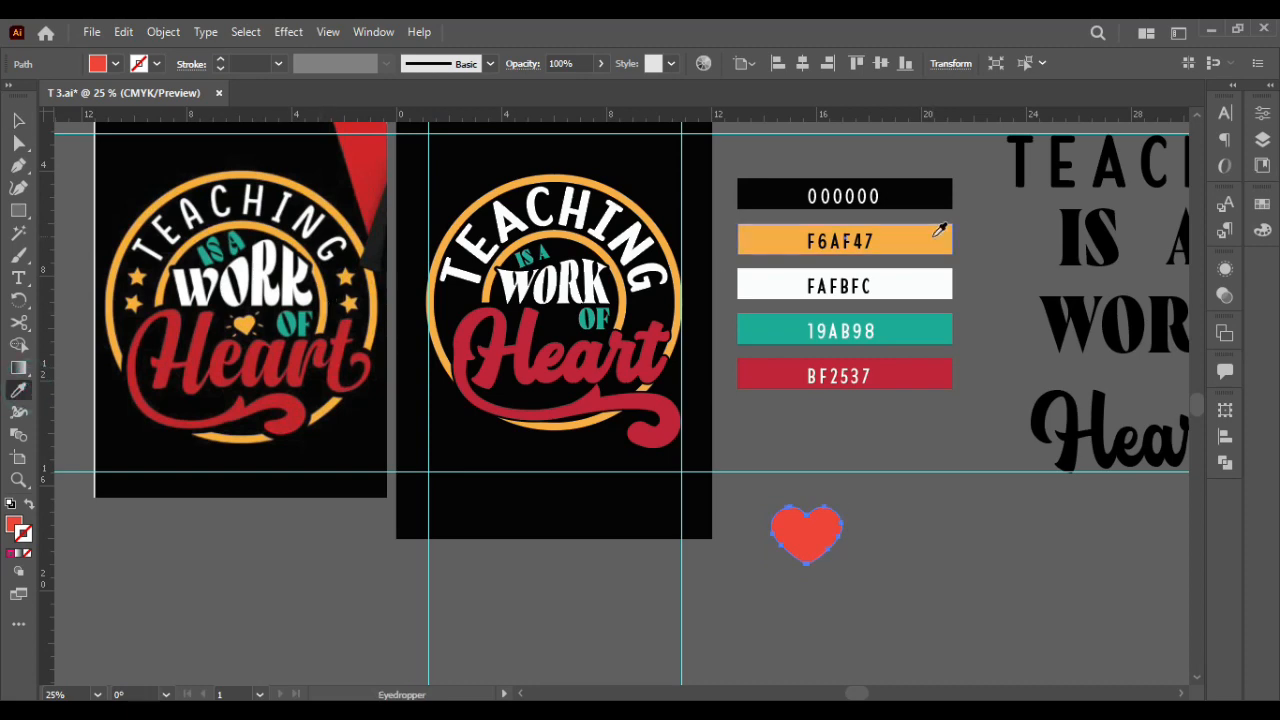
left_click(17, 122)
left_click(889, 527)
Move the yellow heart between the H of Heart and OF, shrinking and tilting it counterclockwise to fit the gap
left_click_drag(806, 533, 571, 337)
scroll(583, 333, "up", 3)
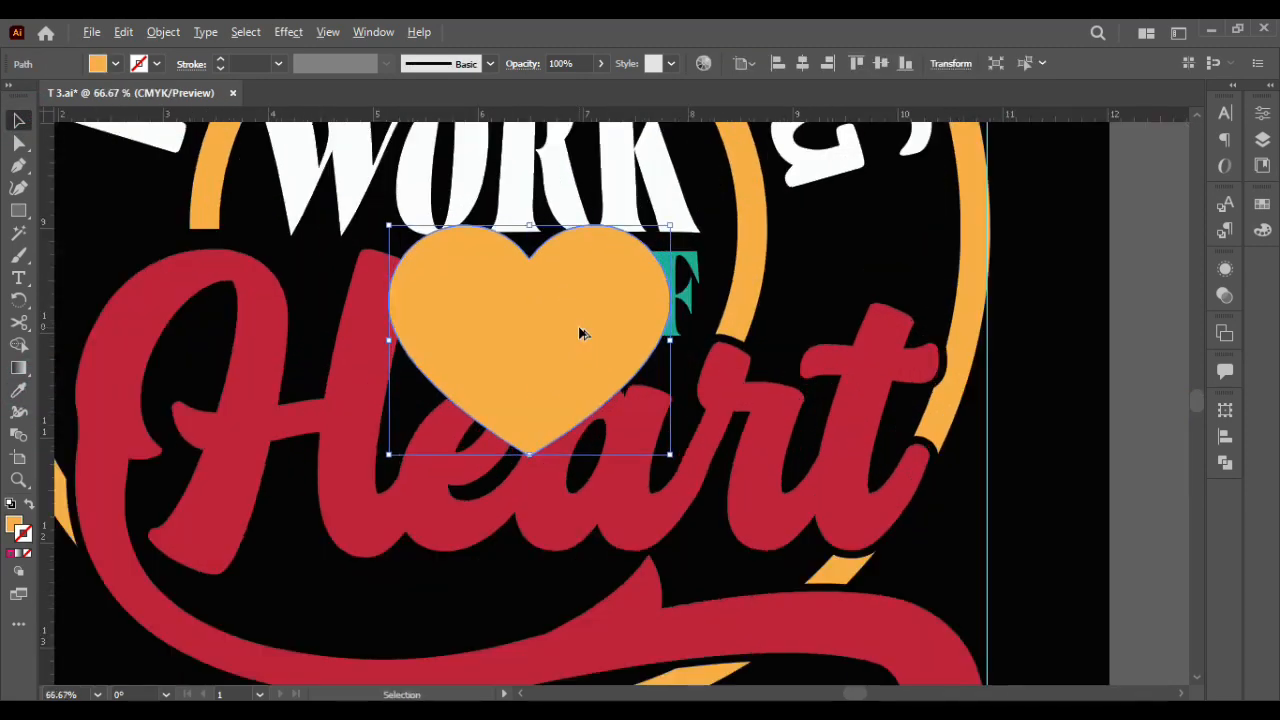
left_click_drag(668, 457, 636, 412)
left_click_drag(542, 328, 506, 315)
scroll(509, 368, "up", 3)
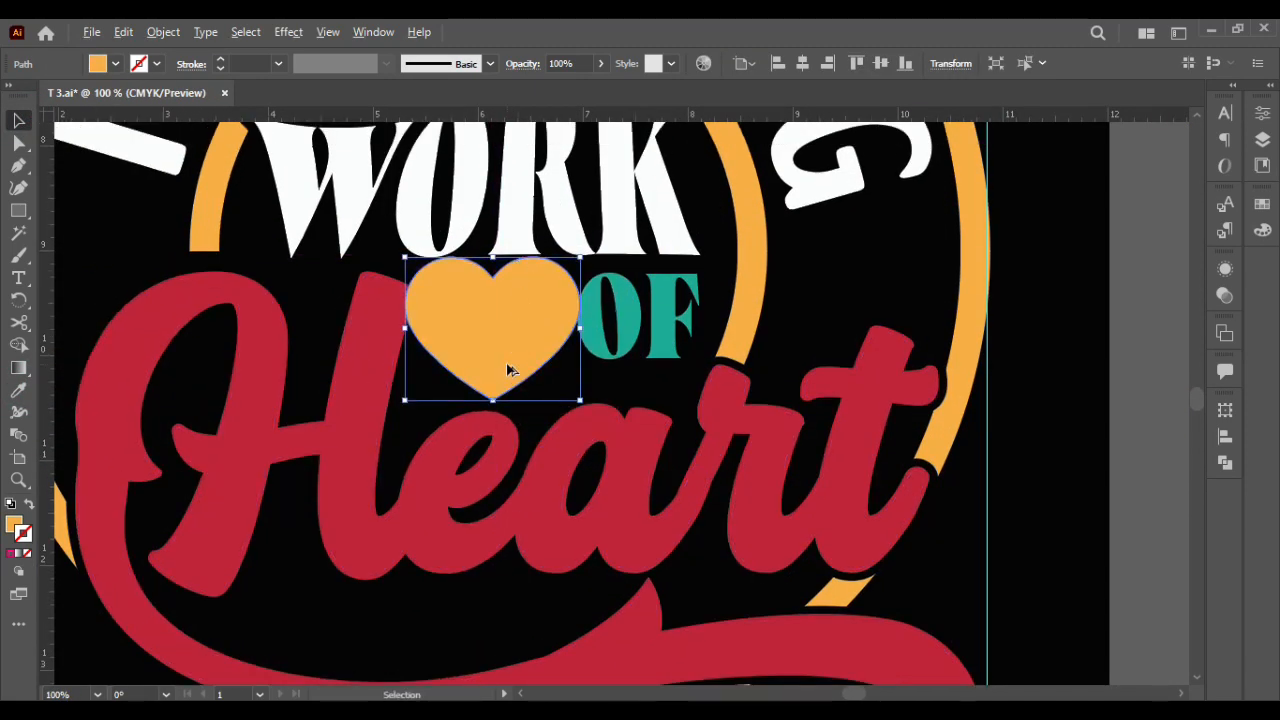
left_click_drag(652, 437, 509, 317)
left_click(614, 391)
scroll(494, 351, "up", 2)
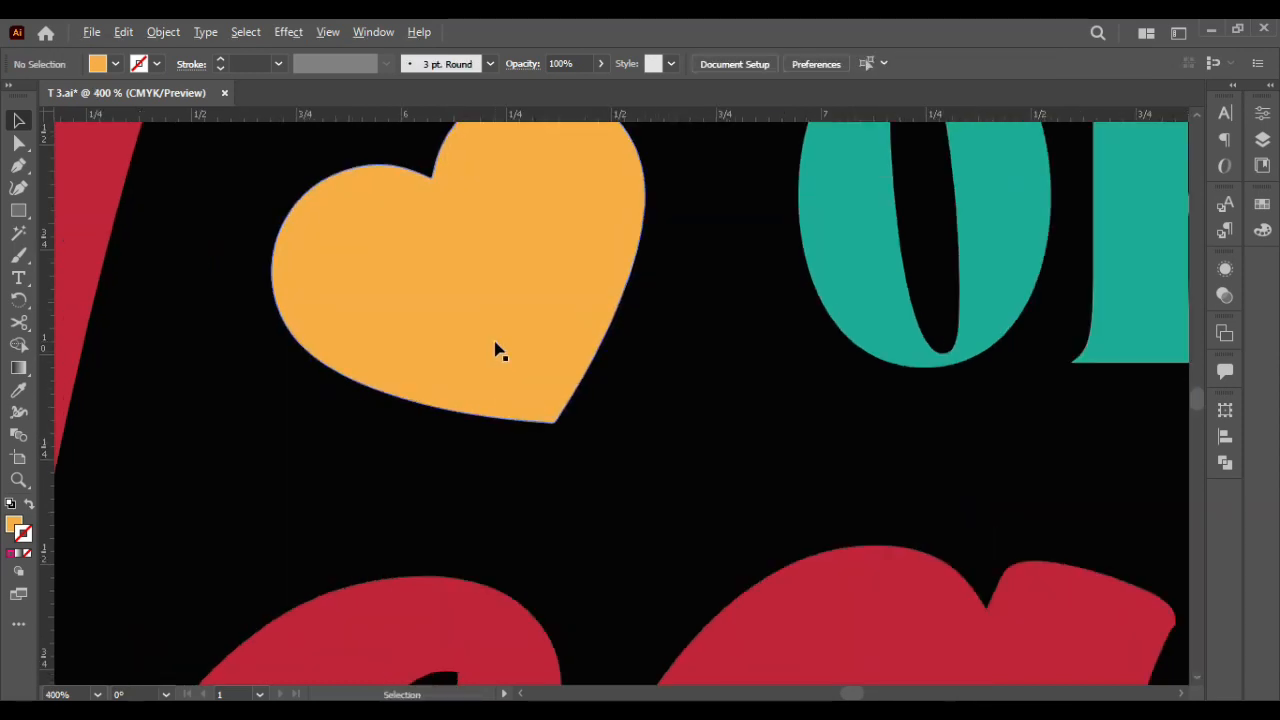
Draw three straight ray lines with the Pen tool around the yellow heart: above it, at its upper right and at its lower right
scroll(263, 234, "up", 3)
left_click(513, 226)
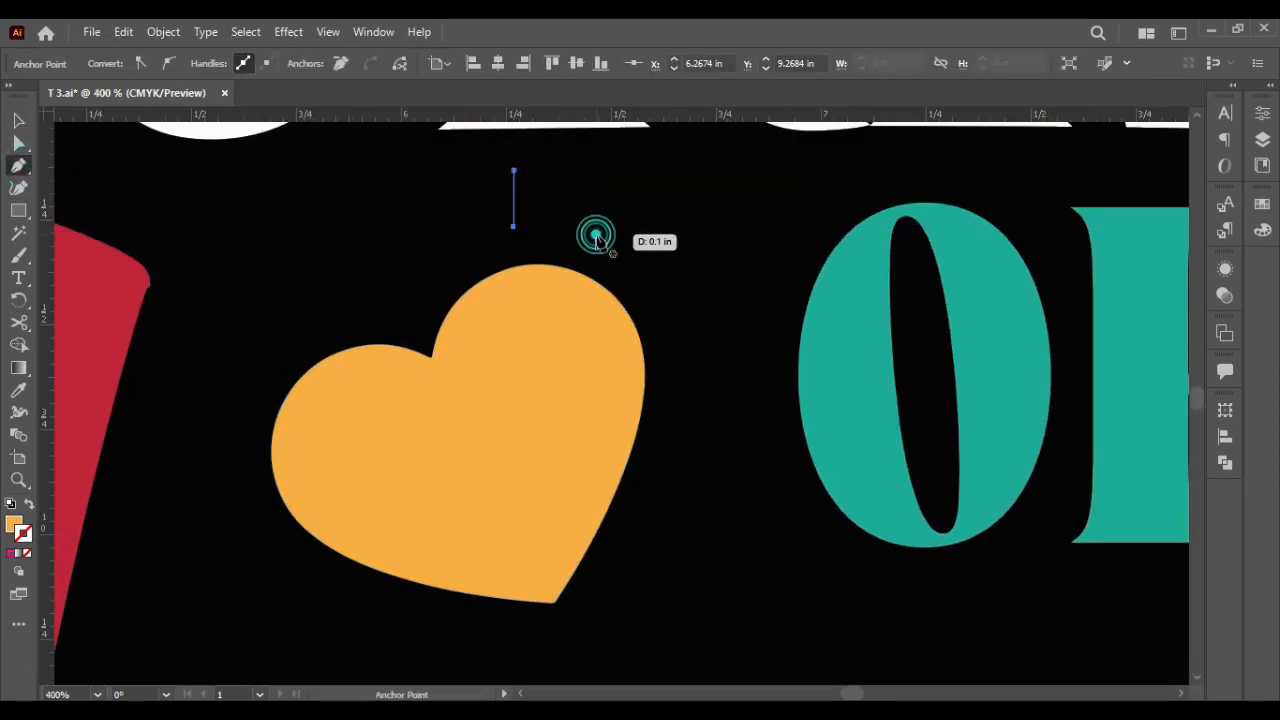
left_click(680, 242)
left_click(645, 280)
left_click(673, 308)
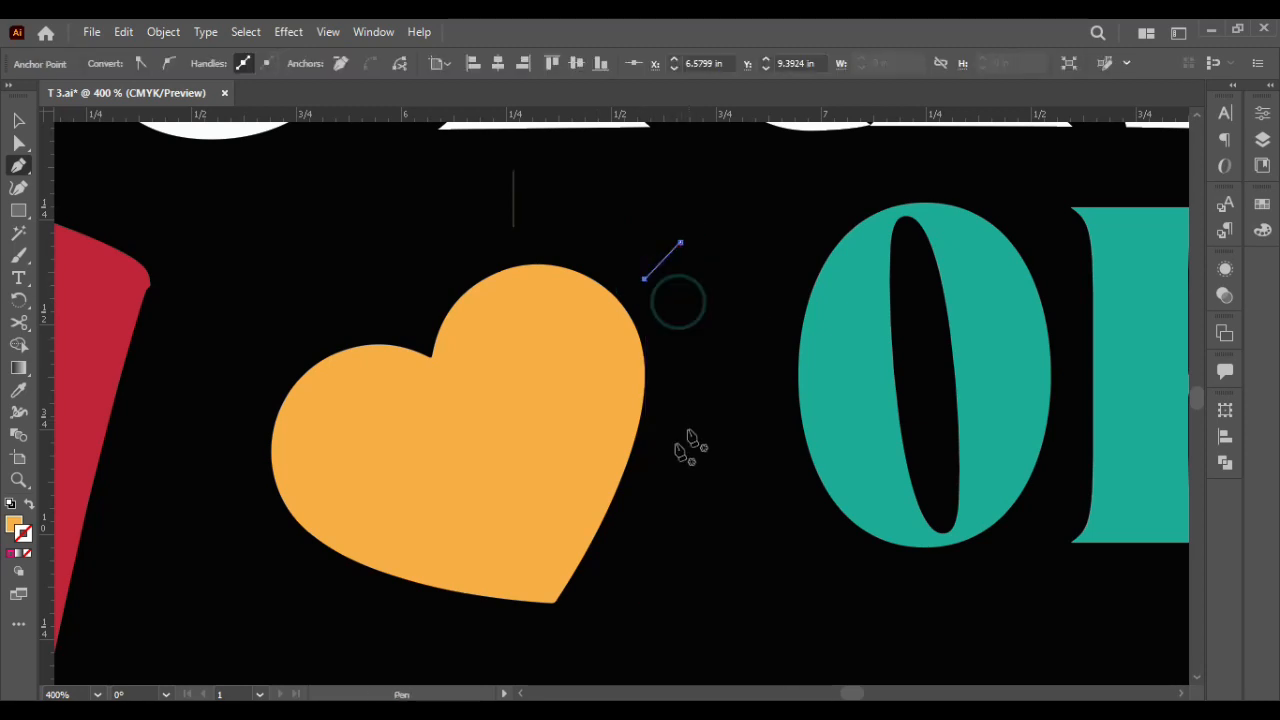
left_click(634, 505)
left_click(754, 556)
left_click(838, 590)
key("ctrl+z")
scroll(446, 596, "down", 2)
Draw three more ray lines around the heart: below it, at its lower left and at its upper left
left_click(452, 565)
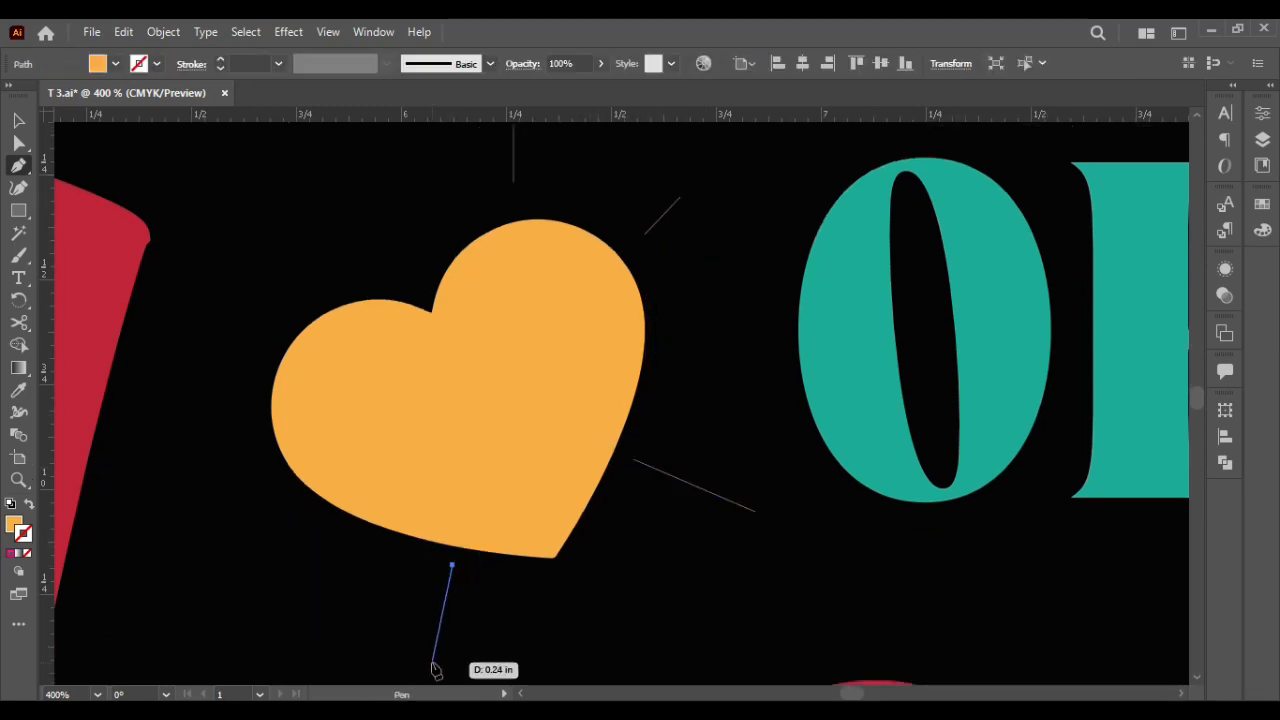
left_click(432, 663)
left_click(271, 491)
left_click(183, 537)
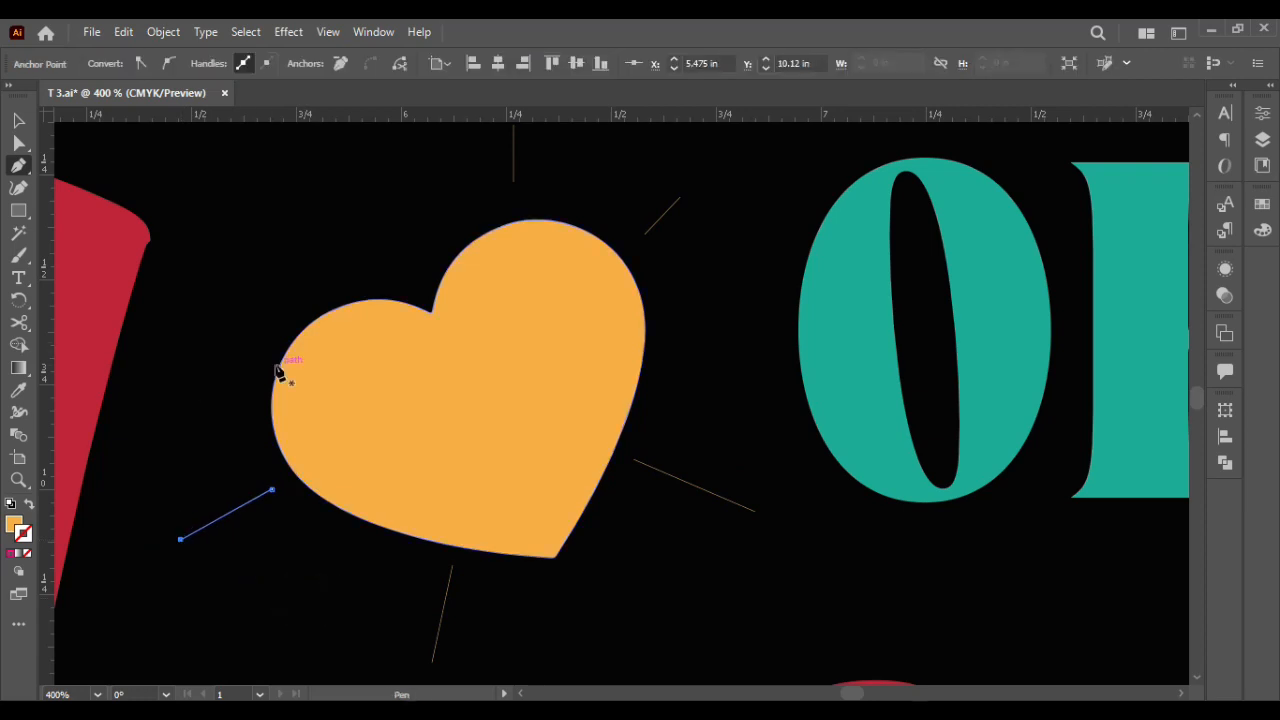
left_click(256, 354)
left_click(140, 316)
scroll(271, 316, "up", 2)
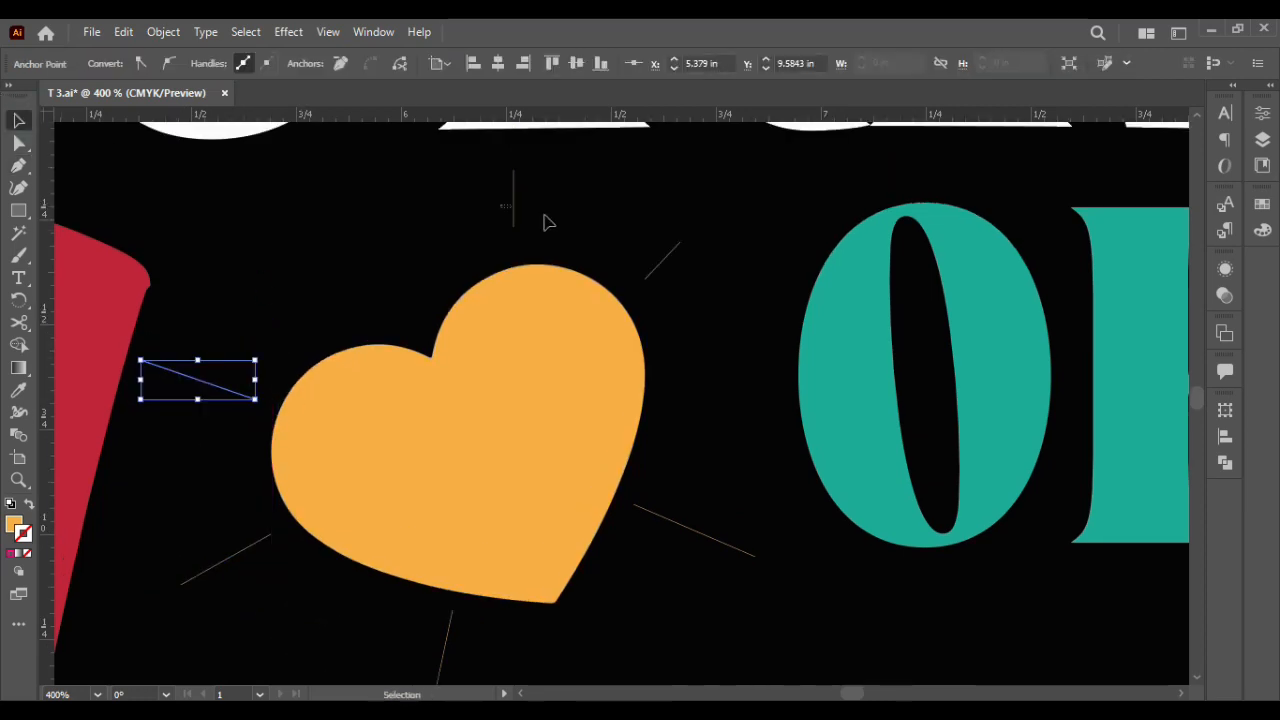
Lengthen the ray above the heart and the short ray at its upper right
left_click(513, 210)
left_click_drag(513, 226, 516, 246)
left_click(679, 244)
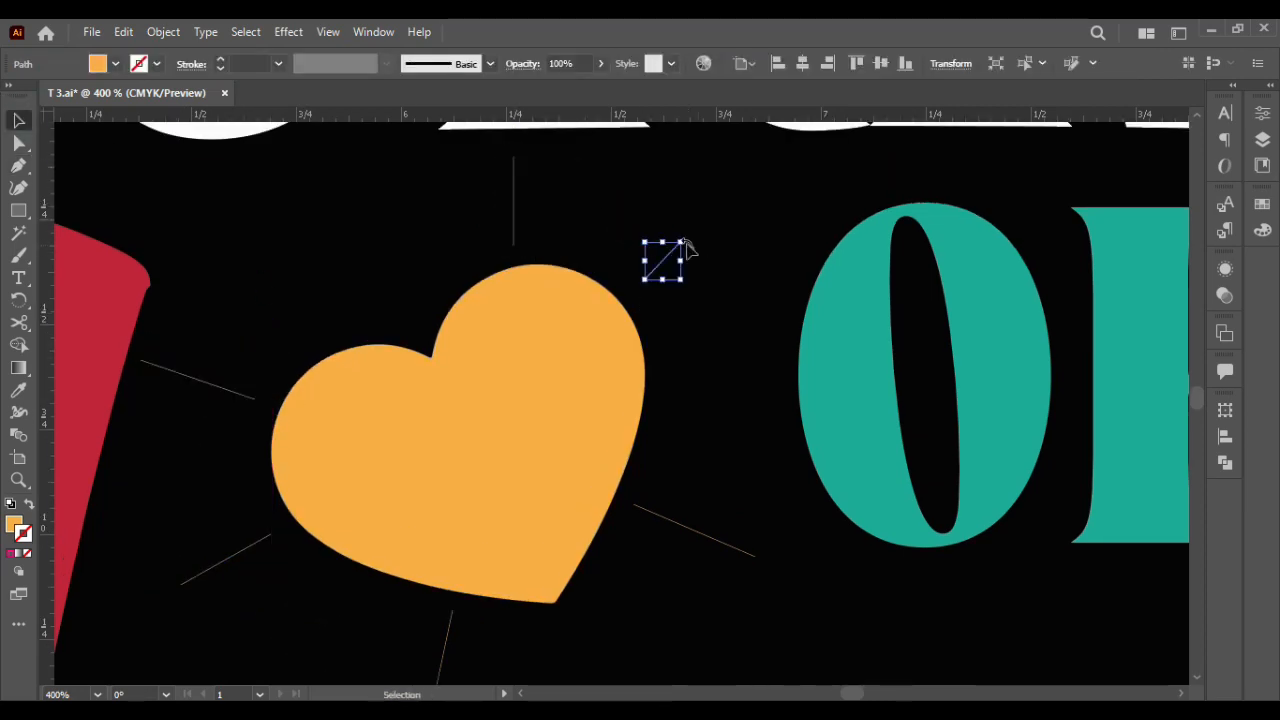
Swap the yellow fill of all six rays to the stroke and give them a 2 pt weight with the tapered width profile
left_click(511, 197, "shift")
left_click(216, 385, "shift")
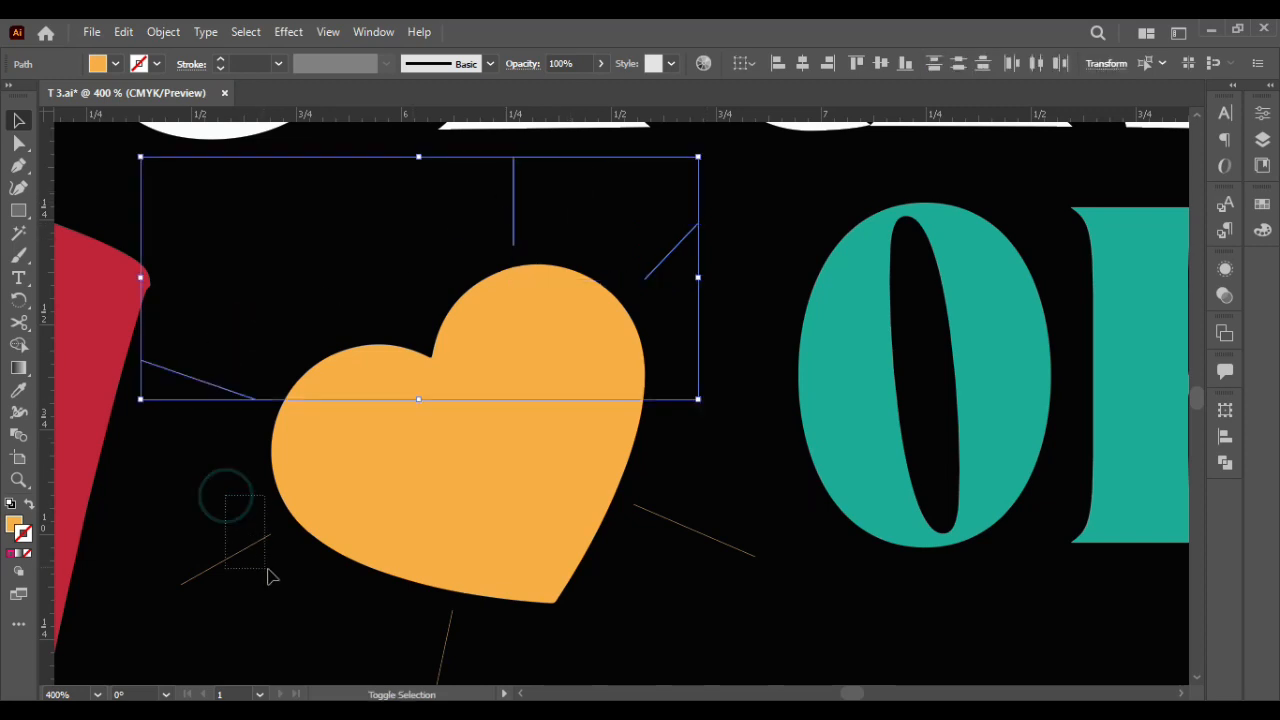
left_click(28, 505)
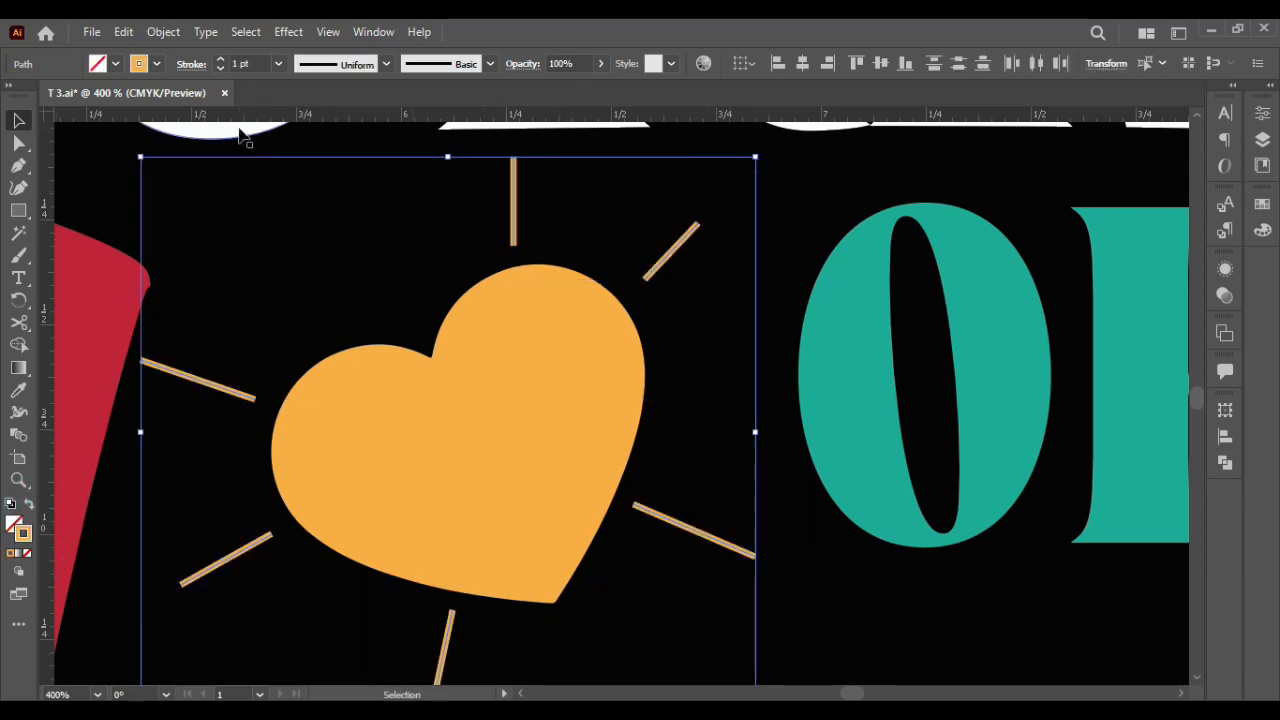
left_click(220, 59)
left_click(385, 65)
left_click(337, 117)
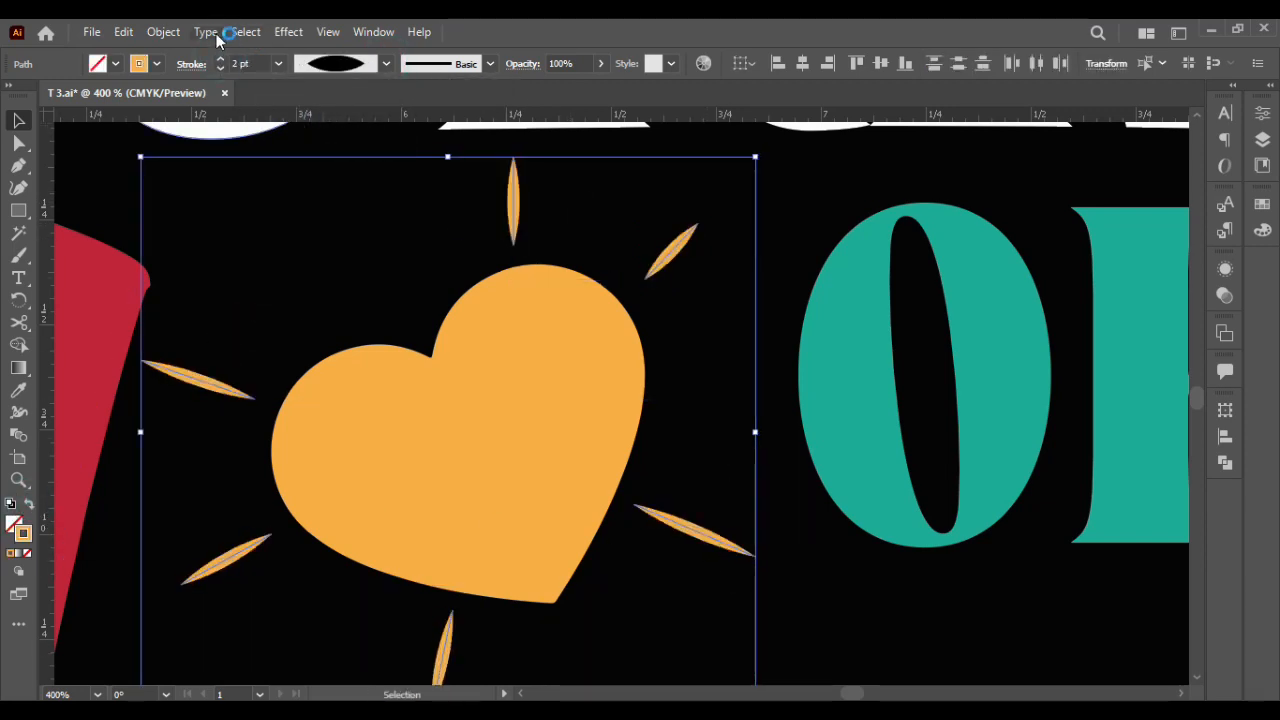
Expand the six tapered ray strokes into filled shapes
left_click(163, 32)
left_click(257, 261)
left_click(166, 33)
left_click(214, 249)
left_click(714, 400)
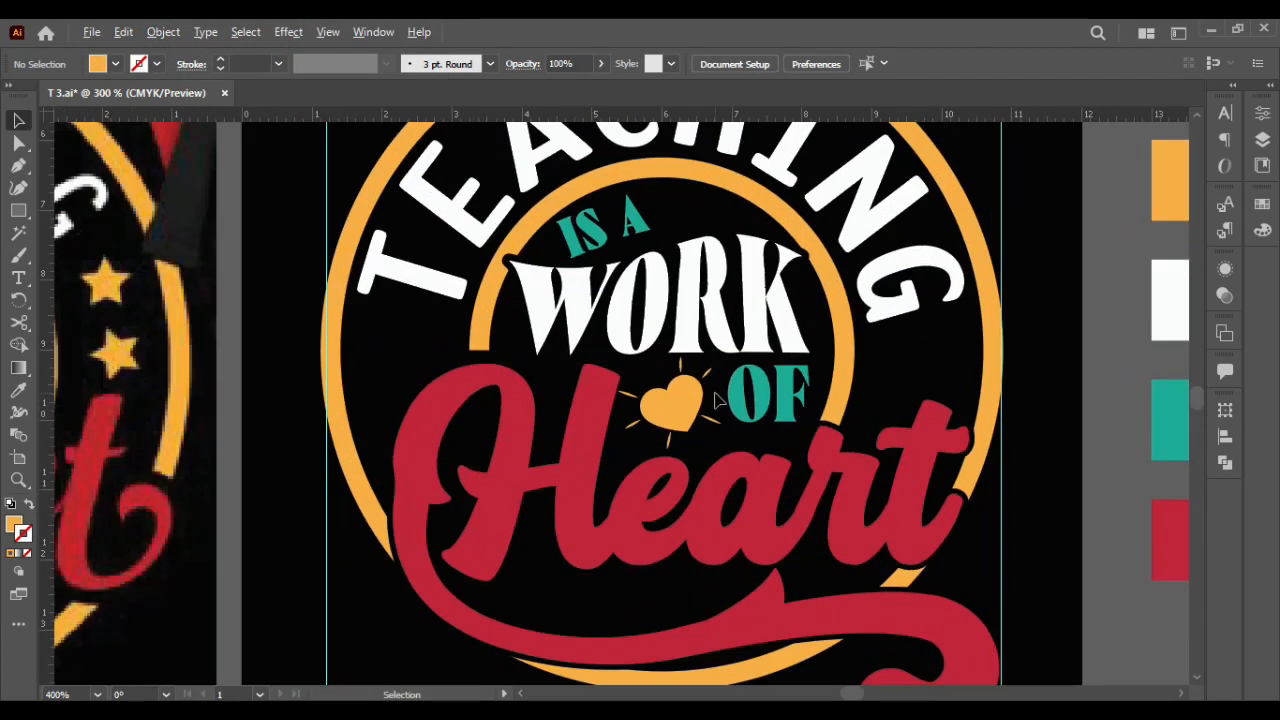
Scale the heart and its rays together down to about 0.98 by 0.88 in within the gap between H and OF
scroll(714, 400, "up", 3)
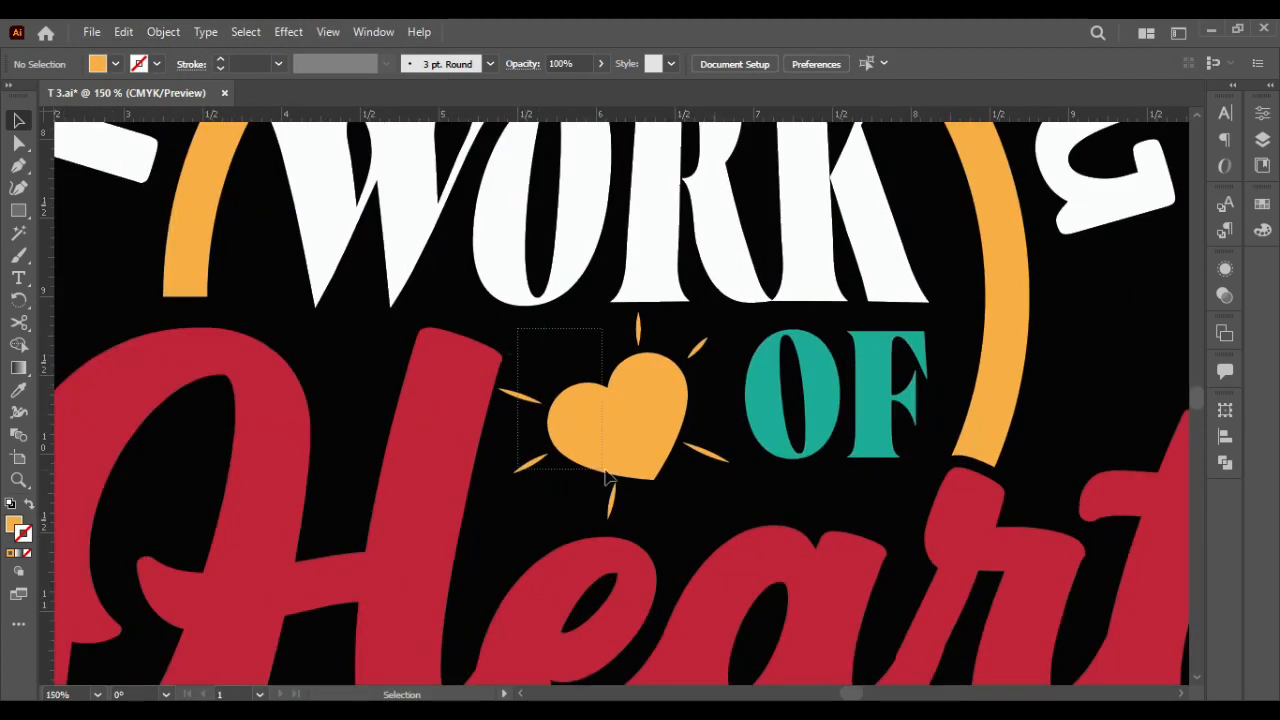
left_click(714, 489)
left_click_drag(728, 486, 692, 488)
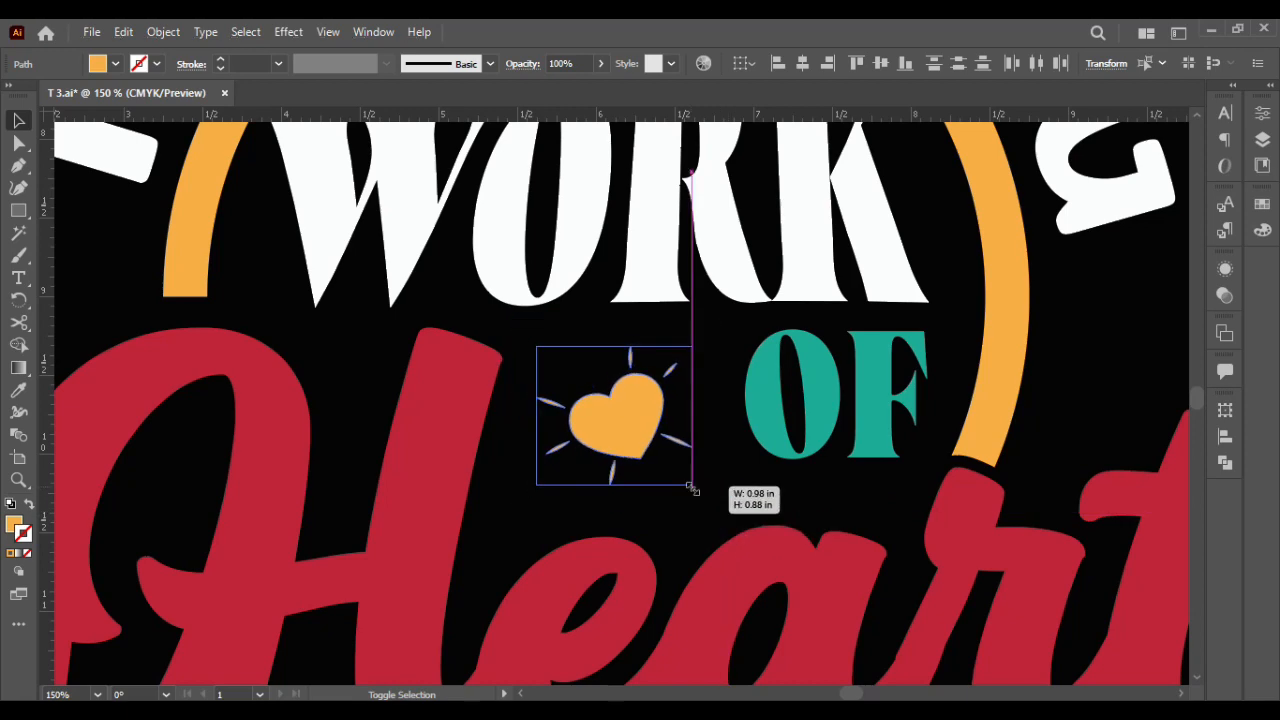
left_click(731, 491)
scroll(731, 491, "down", 5)
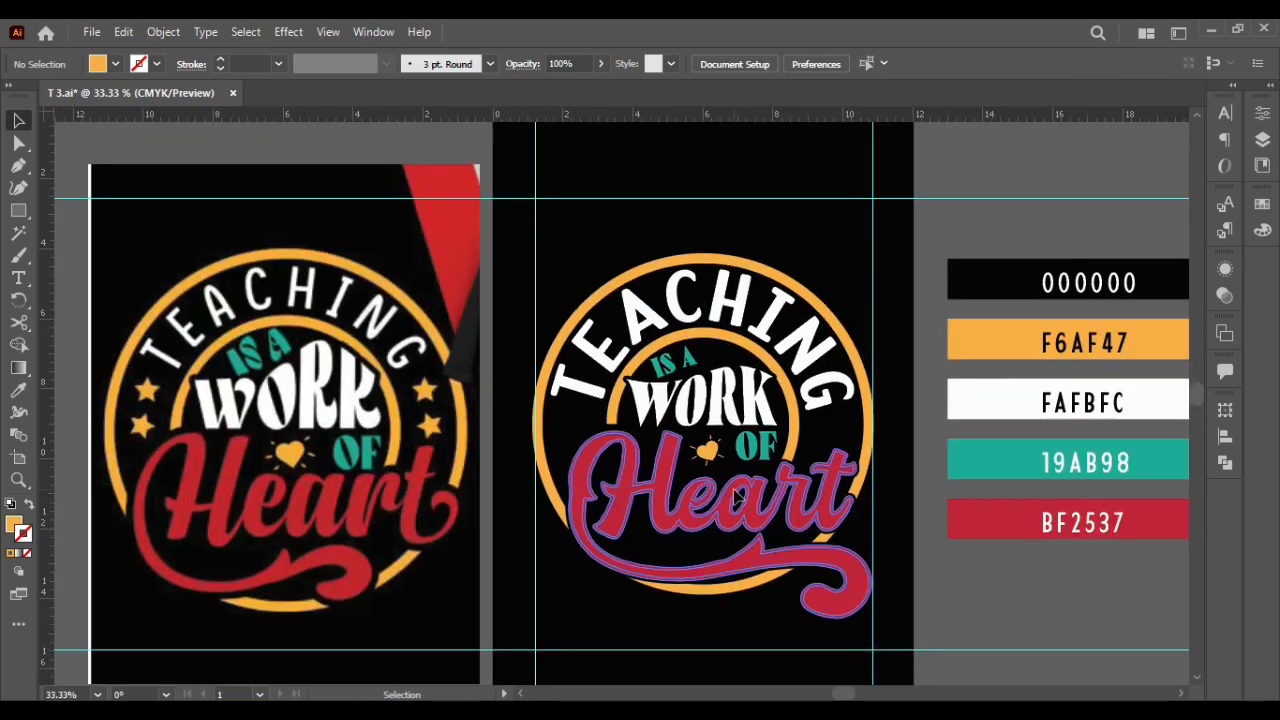
scroll(596, 463, "up", 1)
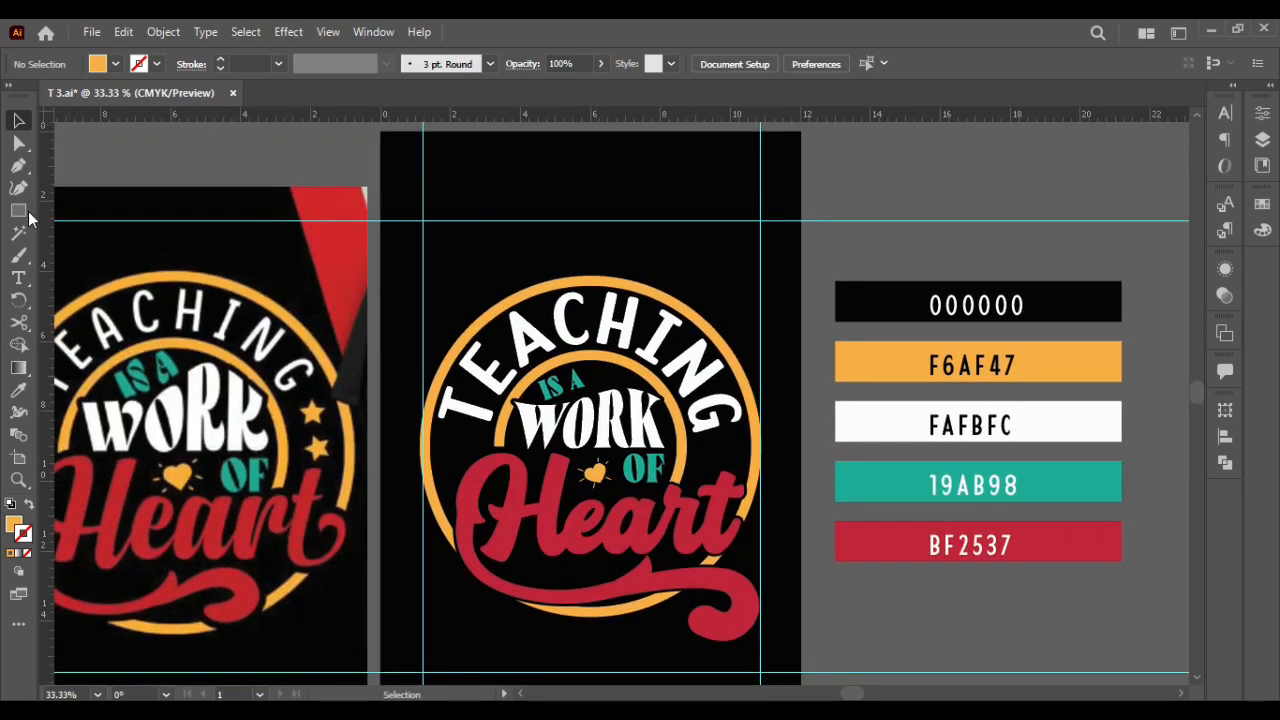
Draw a small yellow star with the Star tool and place it in the ring beneath the G of TEACHING
right_click(24, 211)
left_click(116, 275)
scroll(817, 566, "down", 2)
scroll(822, 580, "up", 2)
left_click_drag(837, 481, 845, 489)
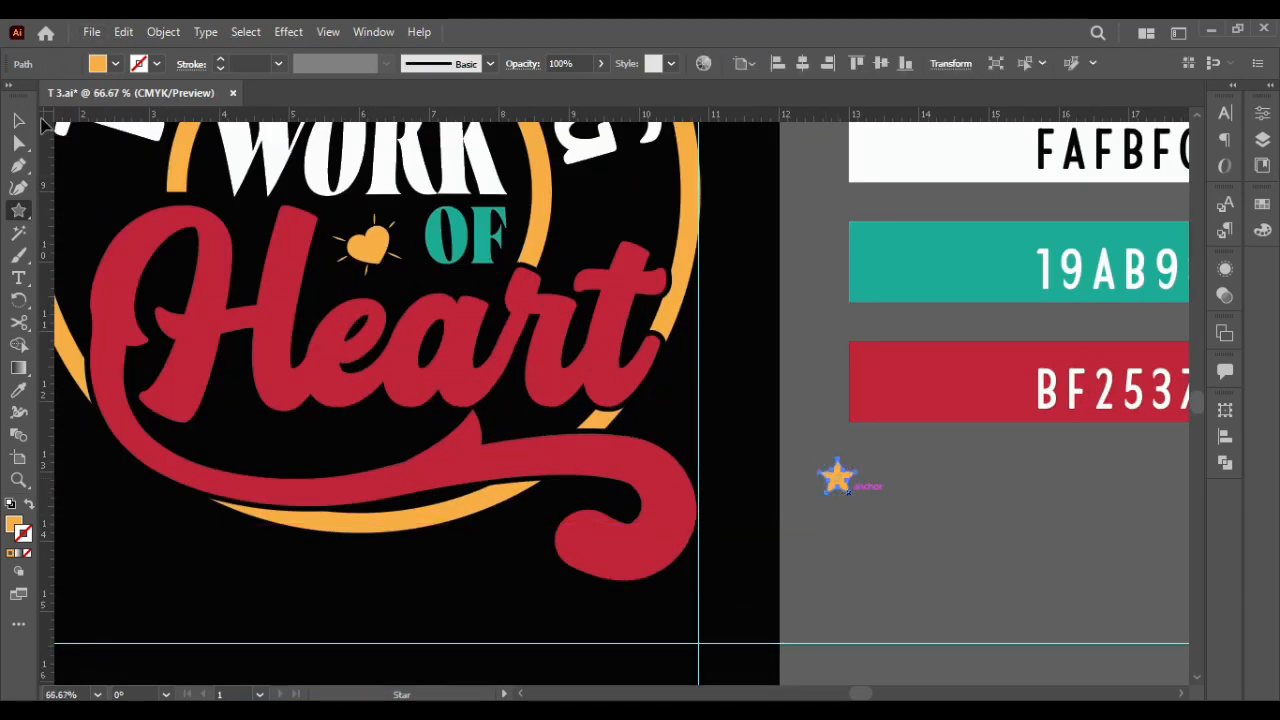
left_click(18, 120)
scroll(908, 534, "up", 1)
left_click_drag(839, 570, 621, 282)
Lock the black background rectangle and the vertical guide beside the circle's right edge
scroll(714, 346, "down", 2)
left_click(715, 346)
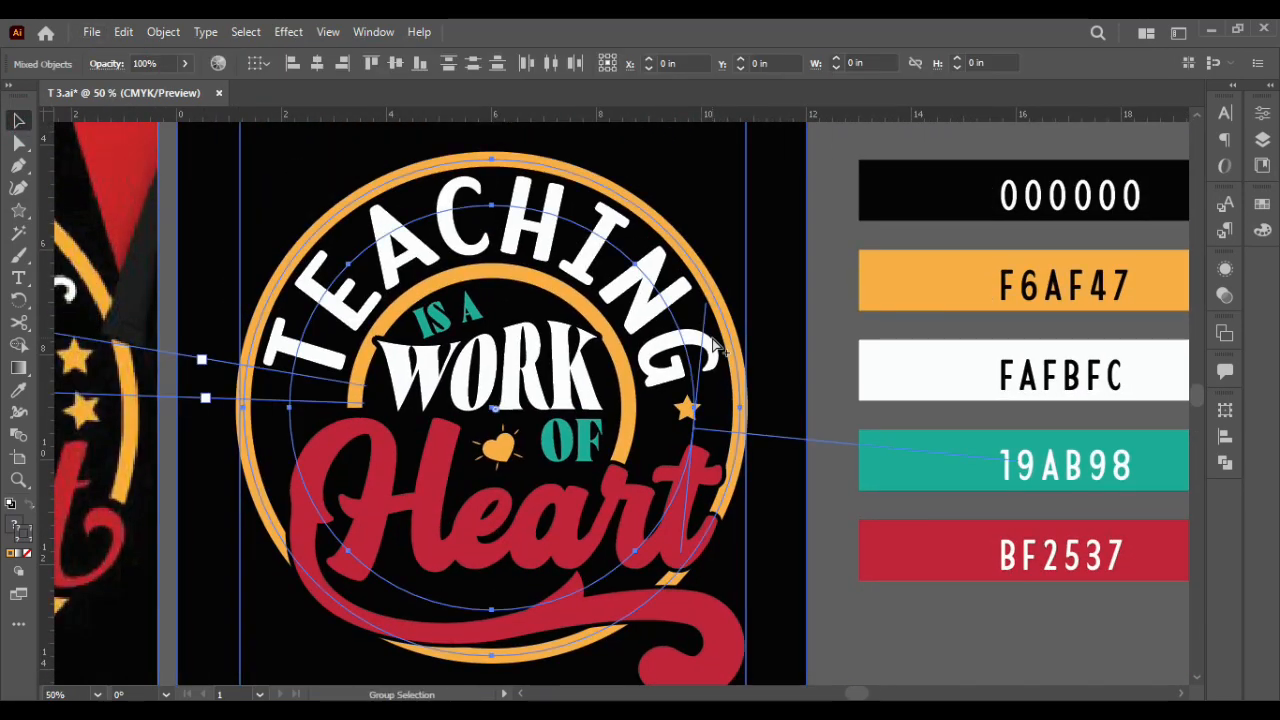
left_click(826, 583)
left_click(237, 580)
scroll(237, 583, "up", 4)
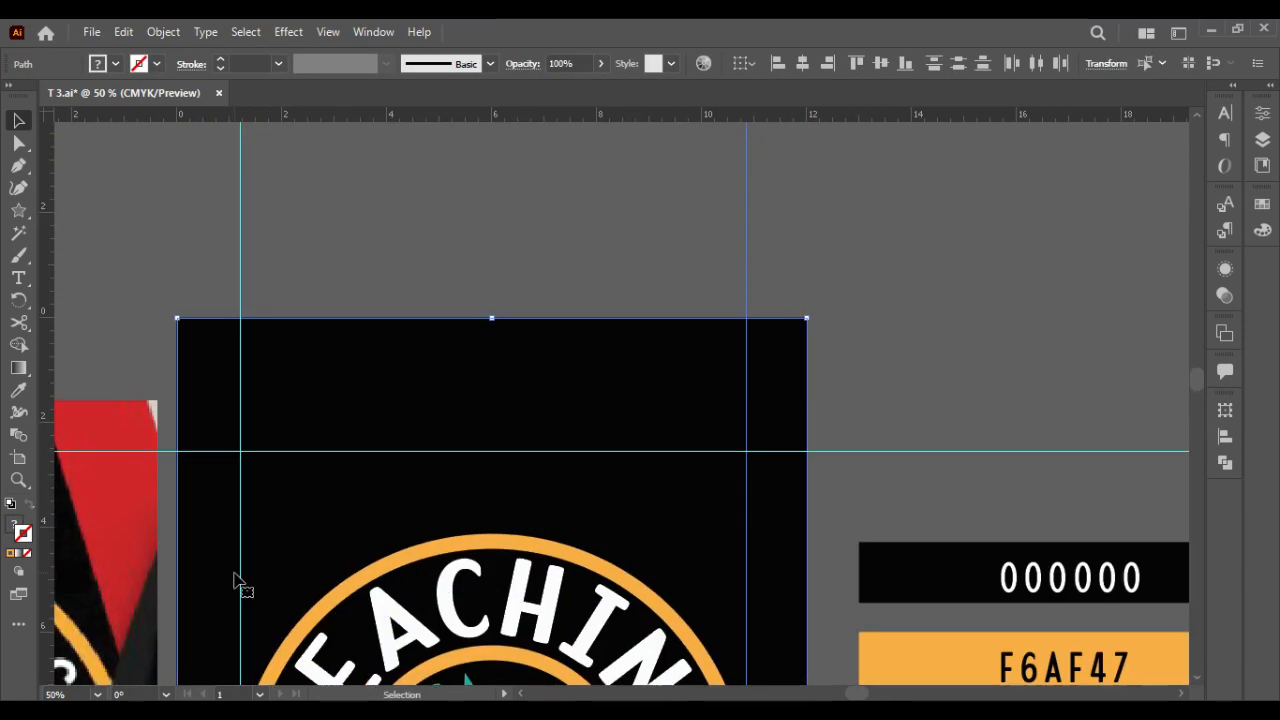
key("ctrl+2")
scroll(840, 457, "down", 3)
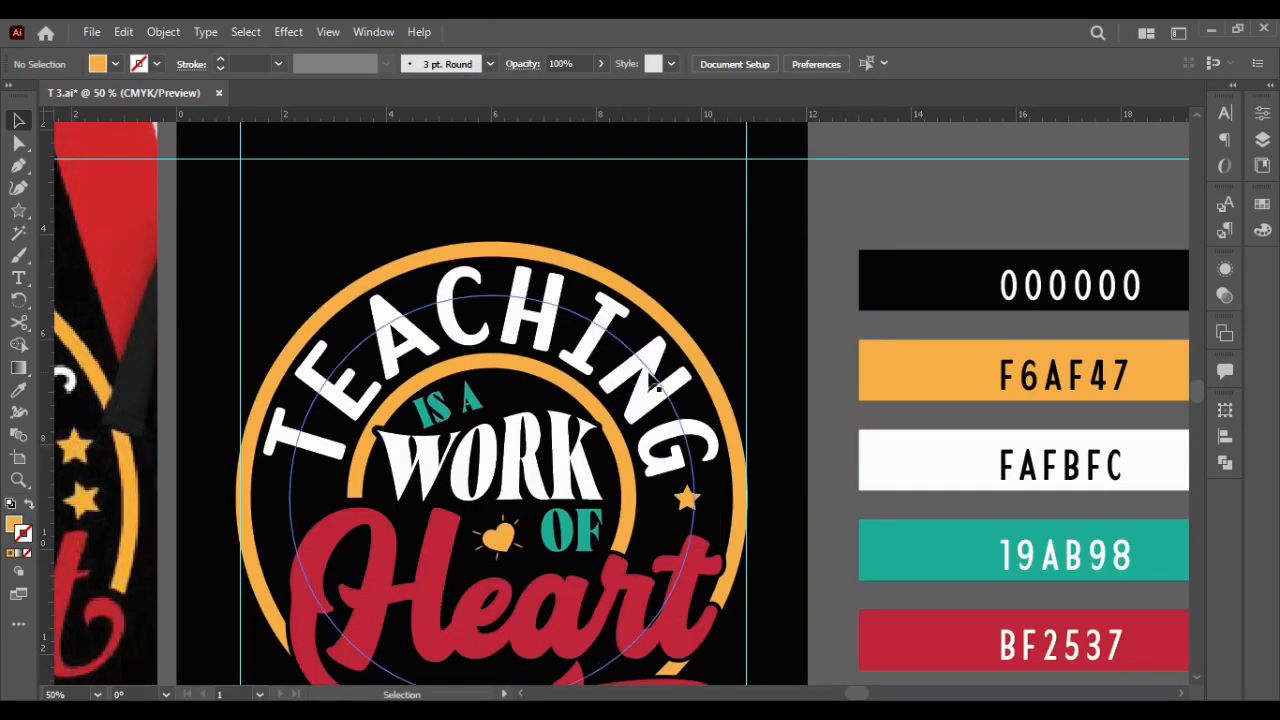
Shift the TEACHING text along its circular path and adjust its font size to balance it within the ring
left_click(650, 372)
left_click_drag(222, 458, 205, 482)
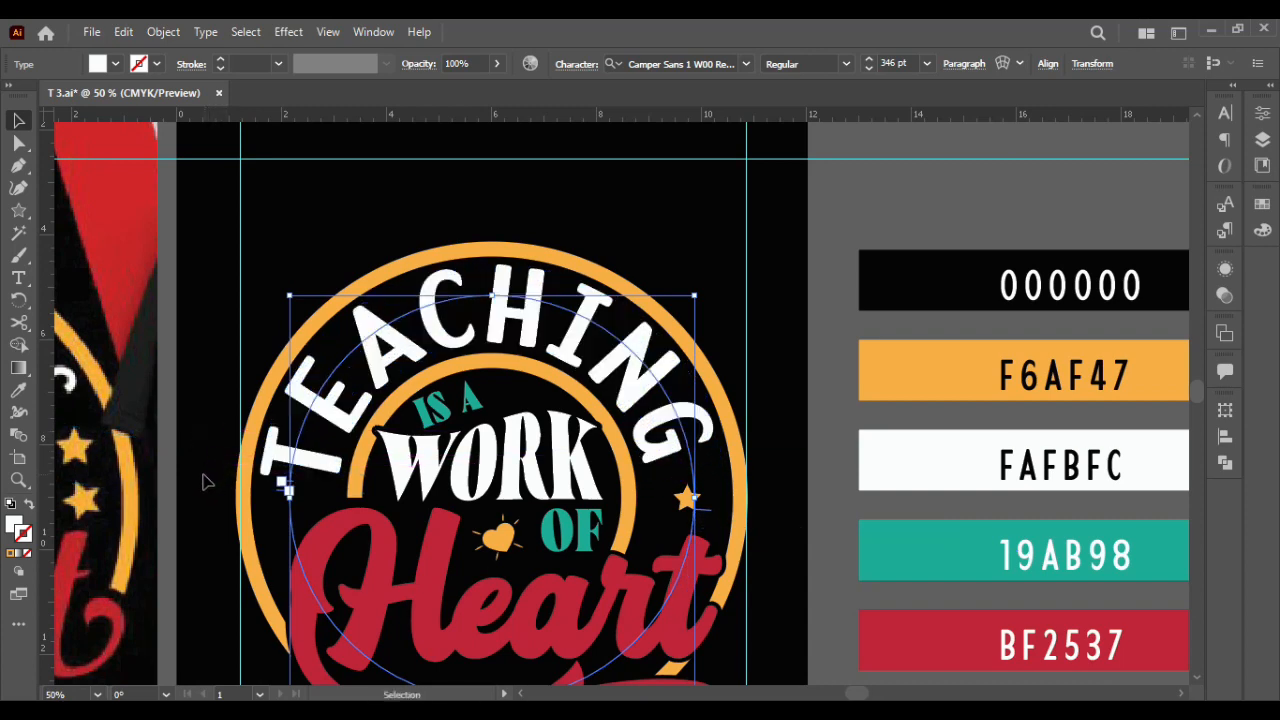
left_click(871, 66)
left_click(871, 66)
left_click_drag(240, 484, 248, 452)
Copy the yellow star so two stars sit one above the other on each side of the ring, between TEACHING and Heart
left_click(824, 251)
left_click_drag(687, 499, 300, 490)
scroll(820, 462, "down", 2)
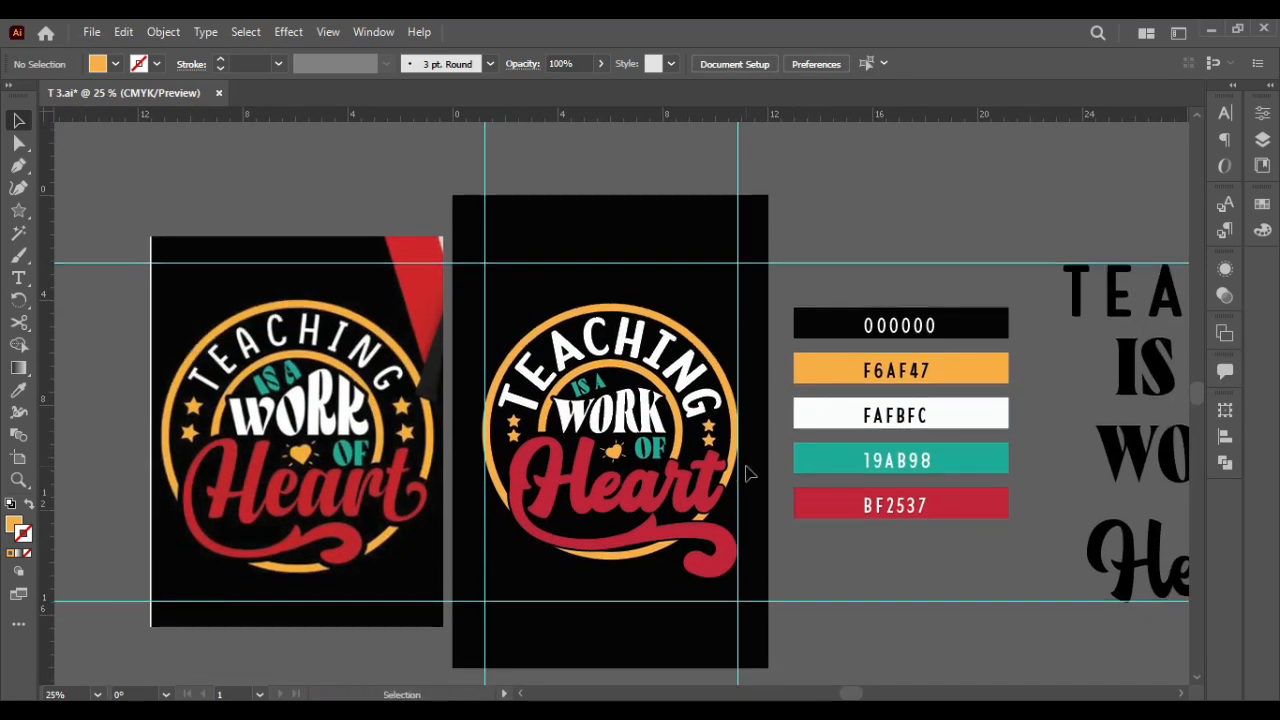
scroll(730, 476, "up", 1)
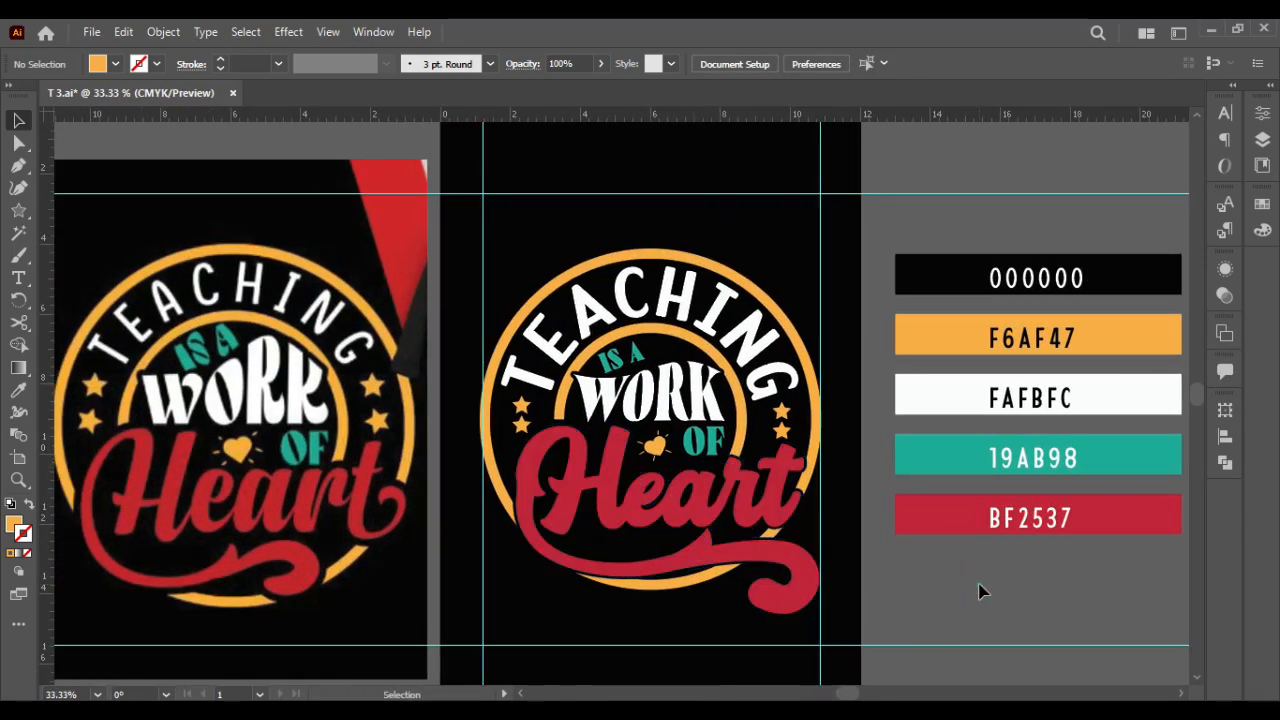
scroll(980, 592, "left", 1)
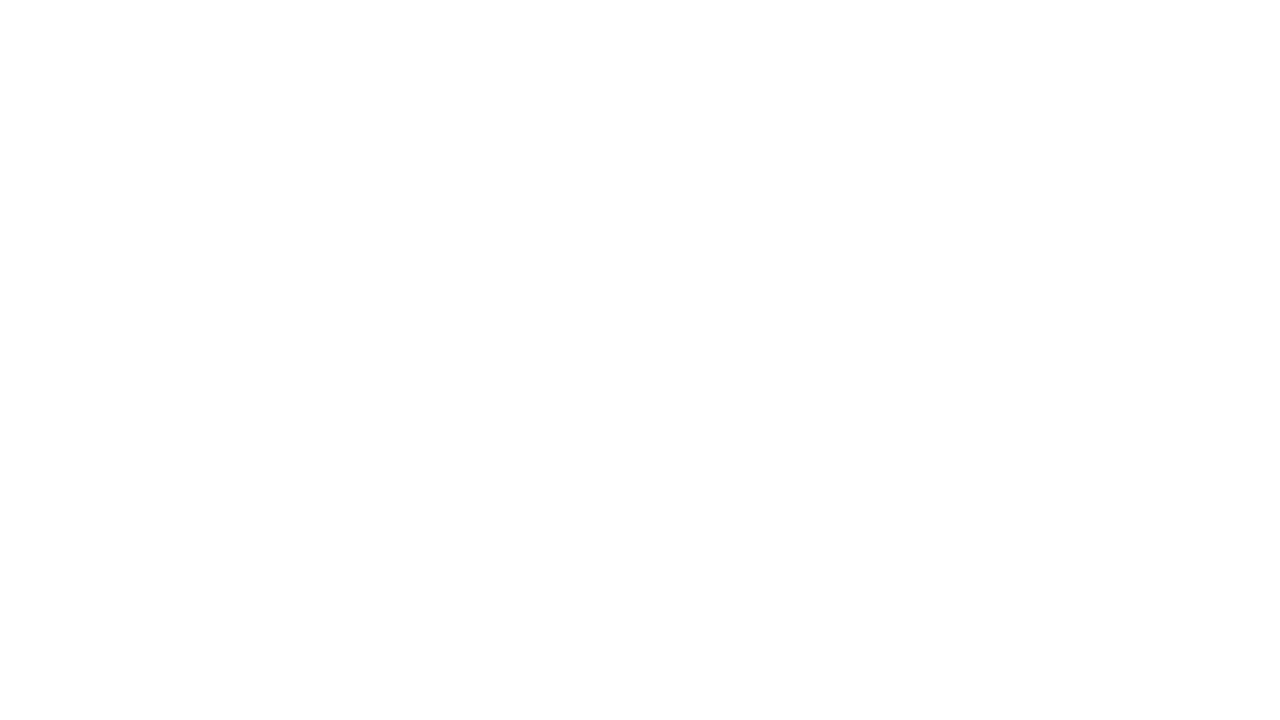